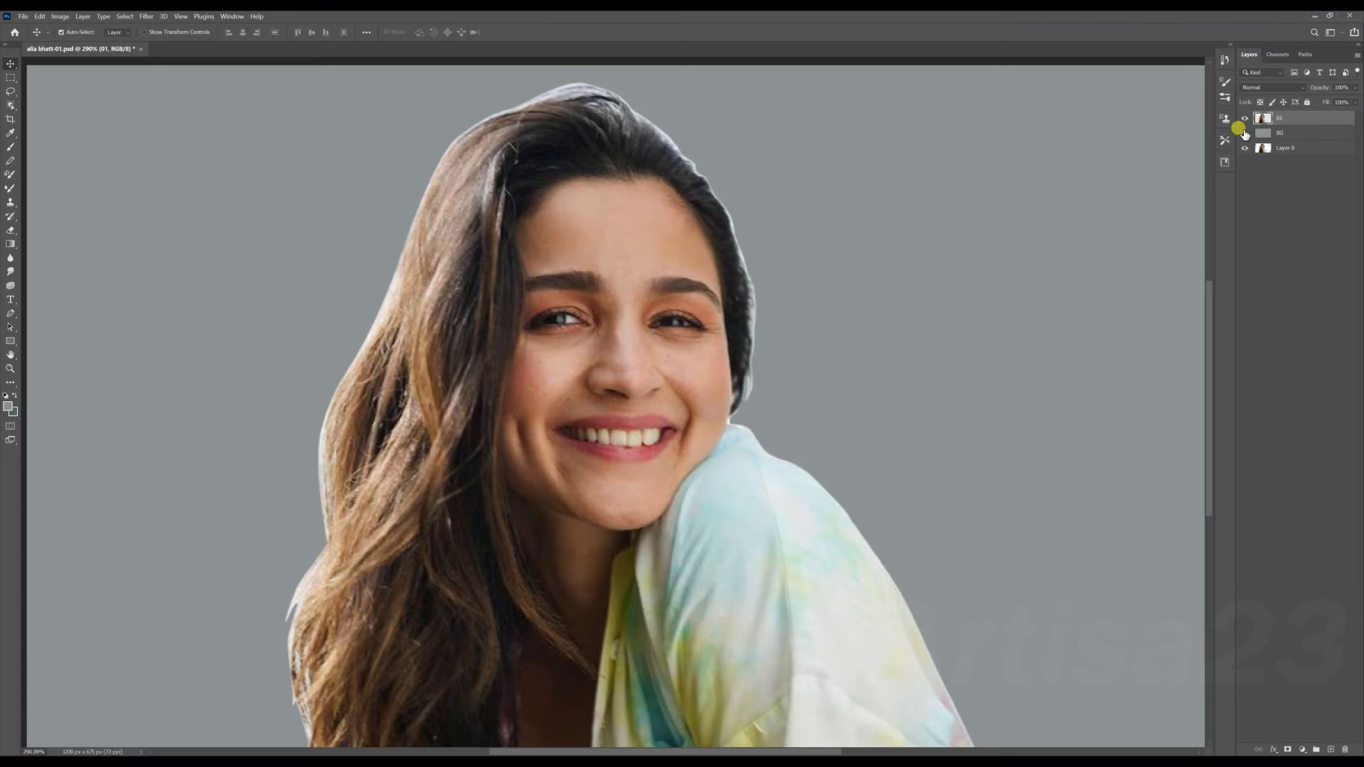
Select the top cutout portrait layer in the Layers panel.
click(1244, 132)
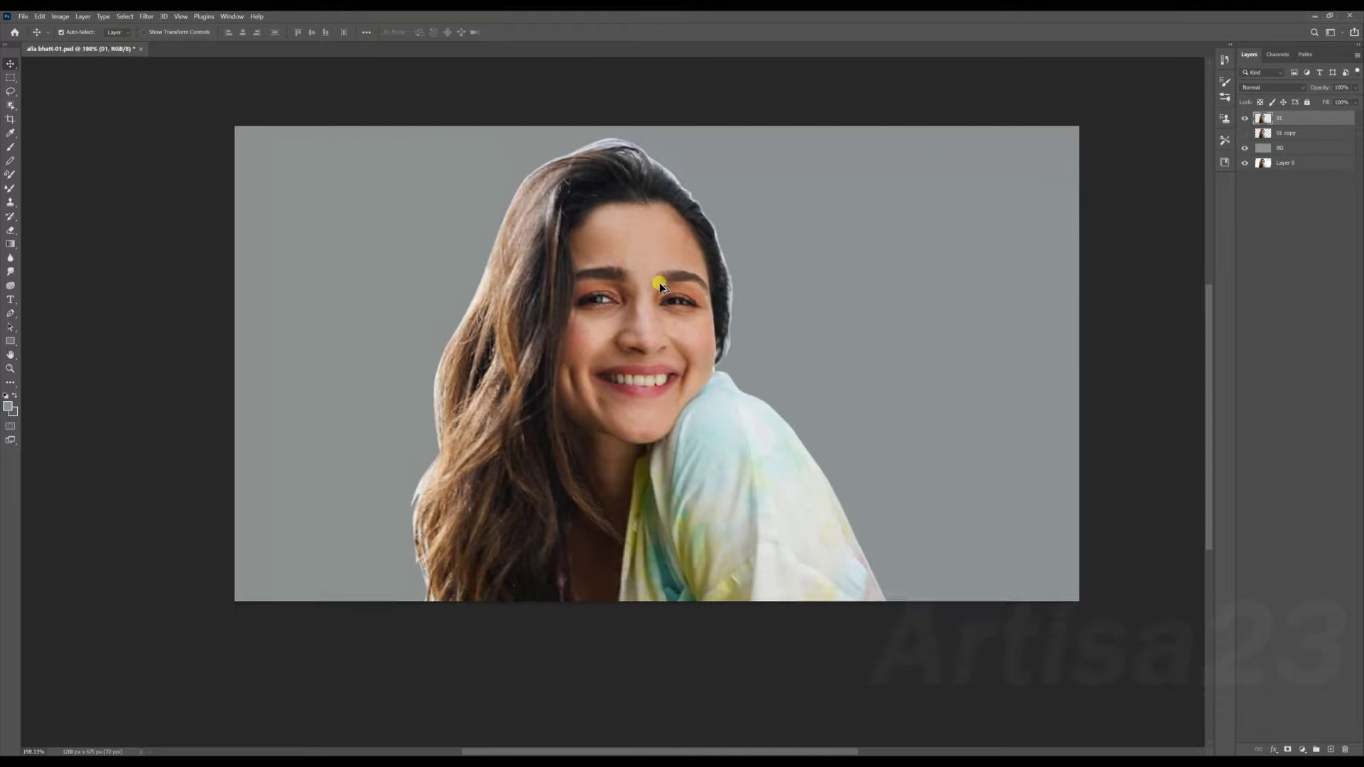
Deepen the portrait's blacks with a Levels adjustment, black input at 14.
click(59, 16)
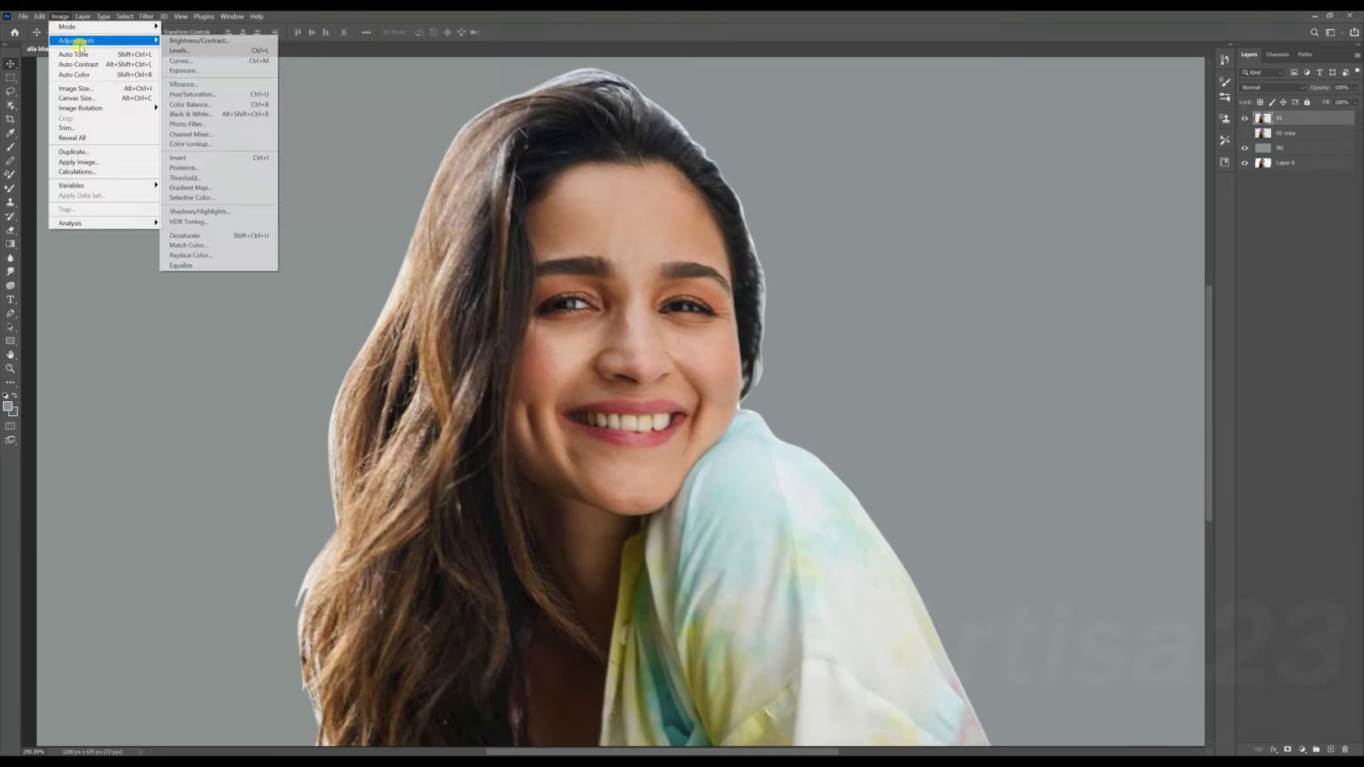
click(184, 53)
key(Return)
scroll(691, 224, down, 3)
scroll(705, 253, up, 6)
Sharpen the portrait with the Unsharp Mask filter.
click(146, 15)
click(304, 251)
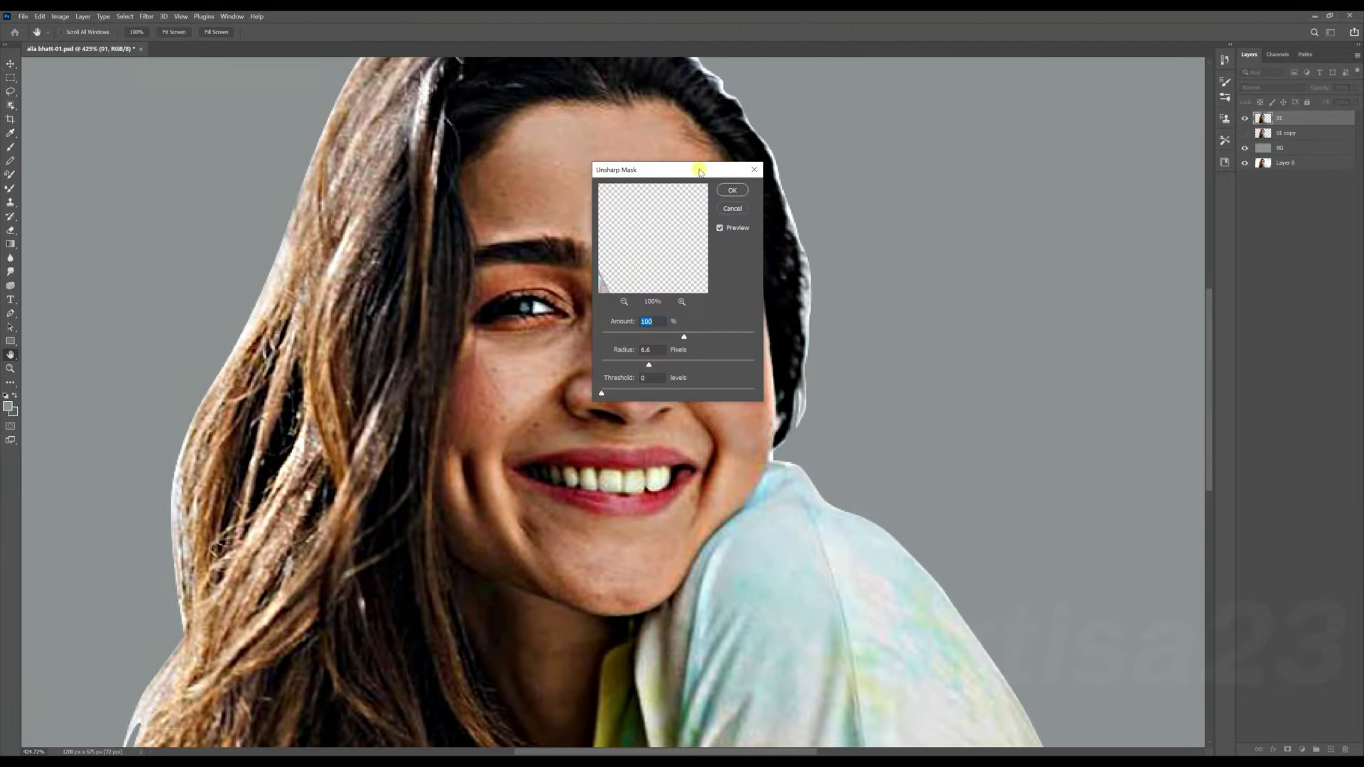
drag(639, 173, 859, 140)
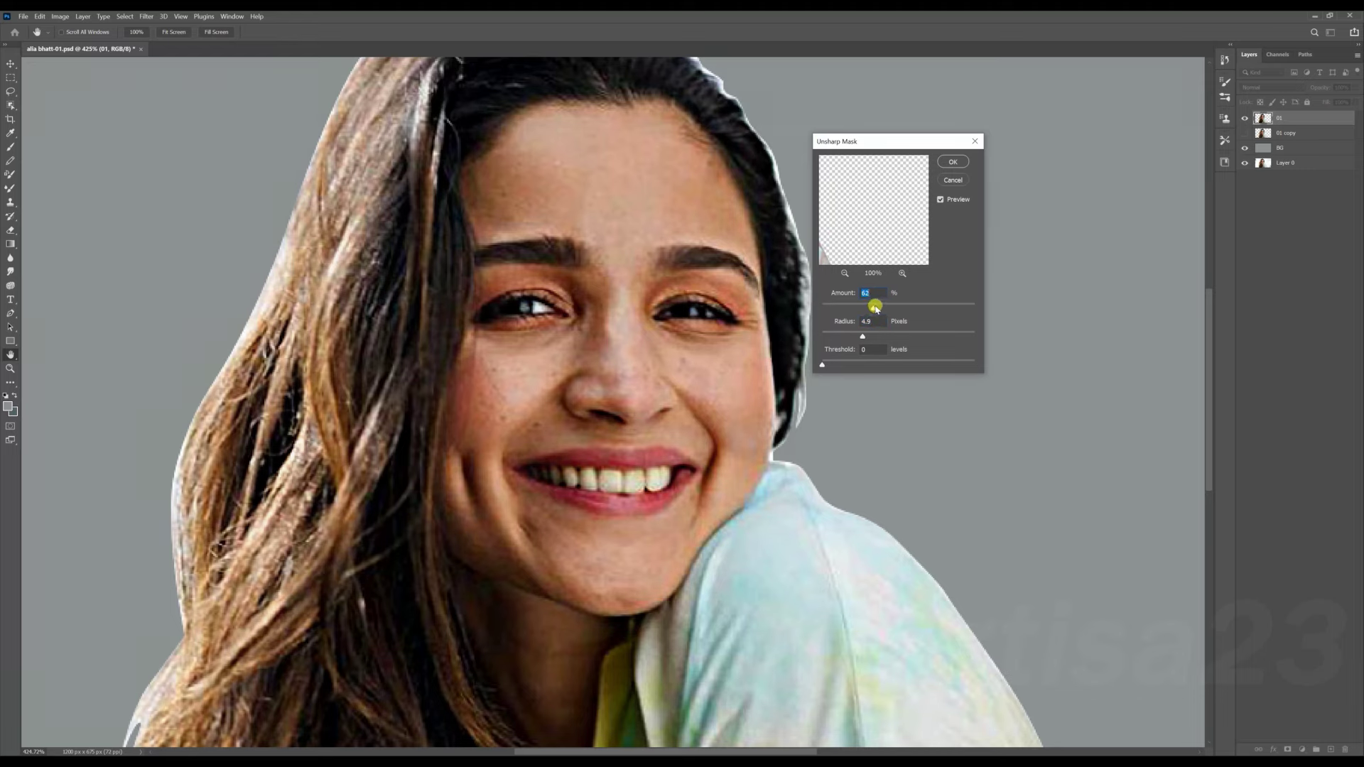
key(Return)
scroll(639, 253, down, 1)
Add a High Pass copy of the layer in Overlay mode and merge it down.
key(ctrl+j)
click(146, 16)
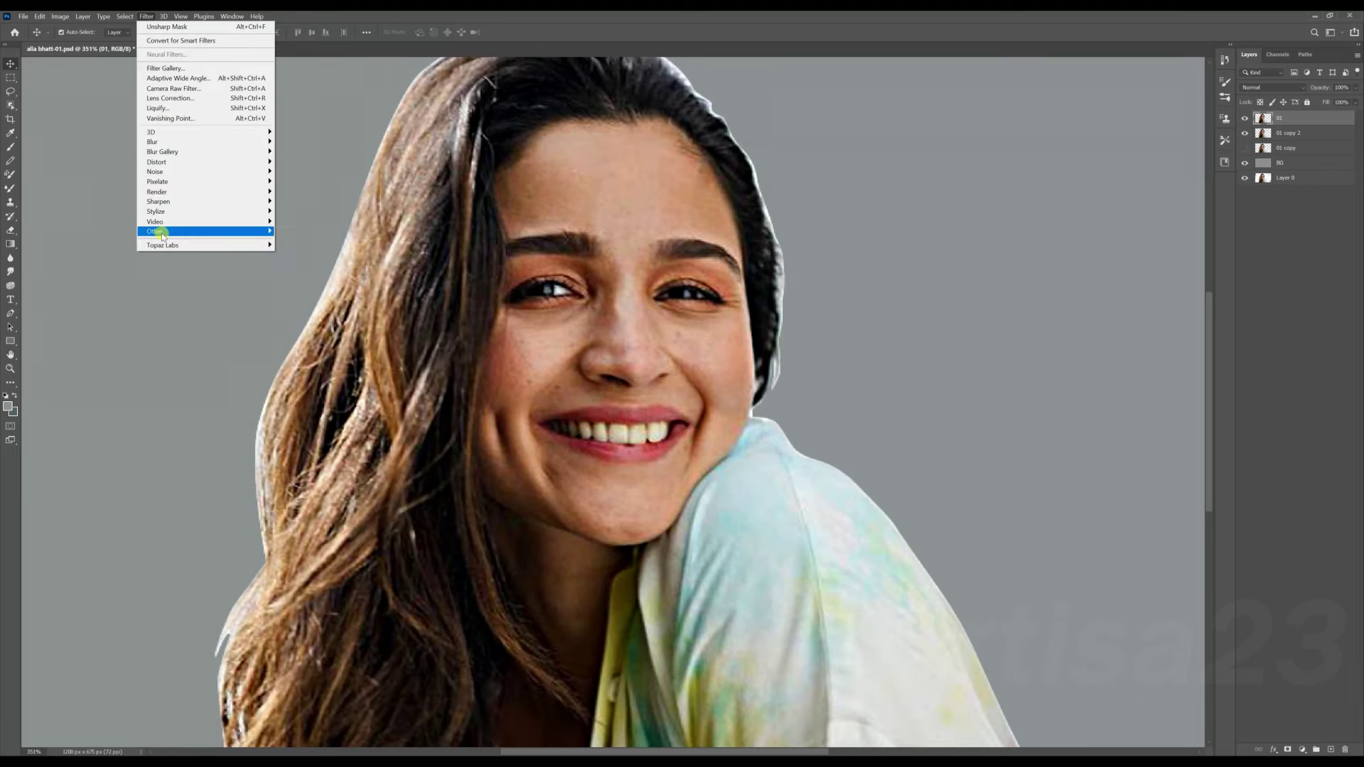
click(298, 257)
drag(624, 335, 606, 350)
click(742, 235)
click(1271, 86)
click(1248, 218)
click(1271, 87)
click(1258, 227)
right_click(1286, 121)
click(1271, 466)
scroll(671, 245, down, 2)
scroll(671, 246, up, 2)
Compare the 01 copy layer, then switch to the Smudge tool at 42% strength.
click(1244, 132)
click(1244, 132)
scroll(670, 246, down, 2)
scroll(671, 245, up, 2)
click(10, 272)
click(93, 32)
click(1089, 76)
click(1192, 77)
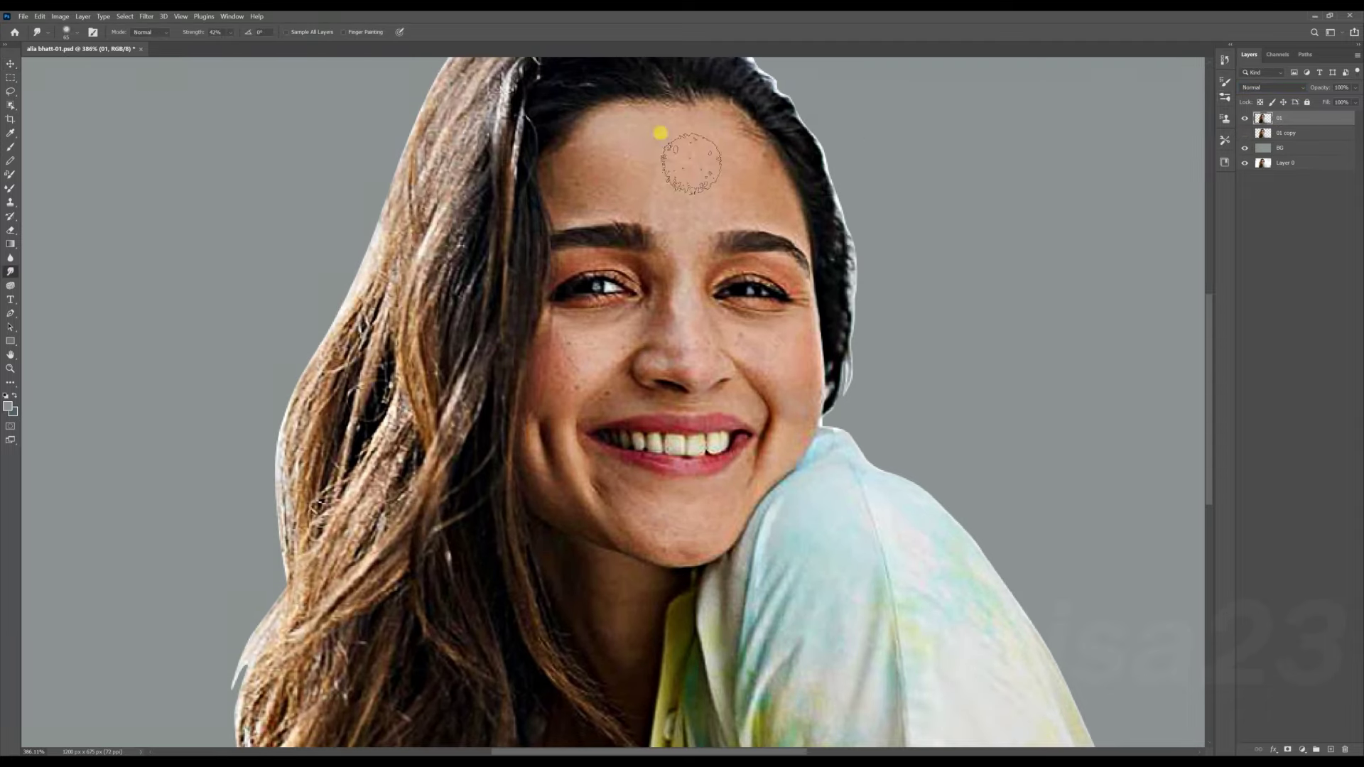
Smudge the forehead, upper-left hairline and left brow into smooth skin.
scroll(664, 137, up, 2)
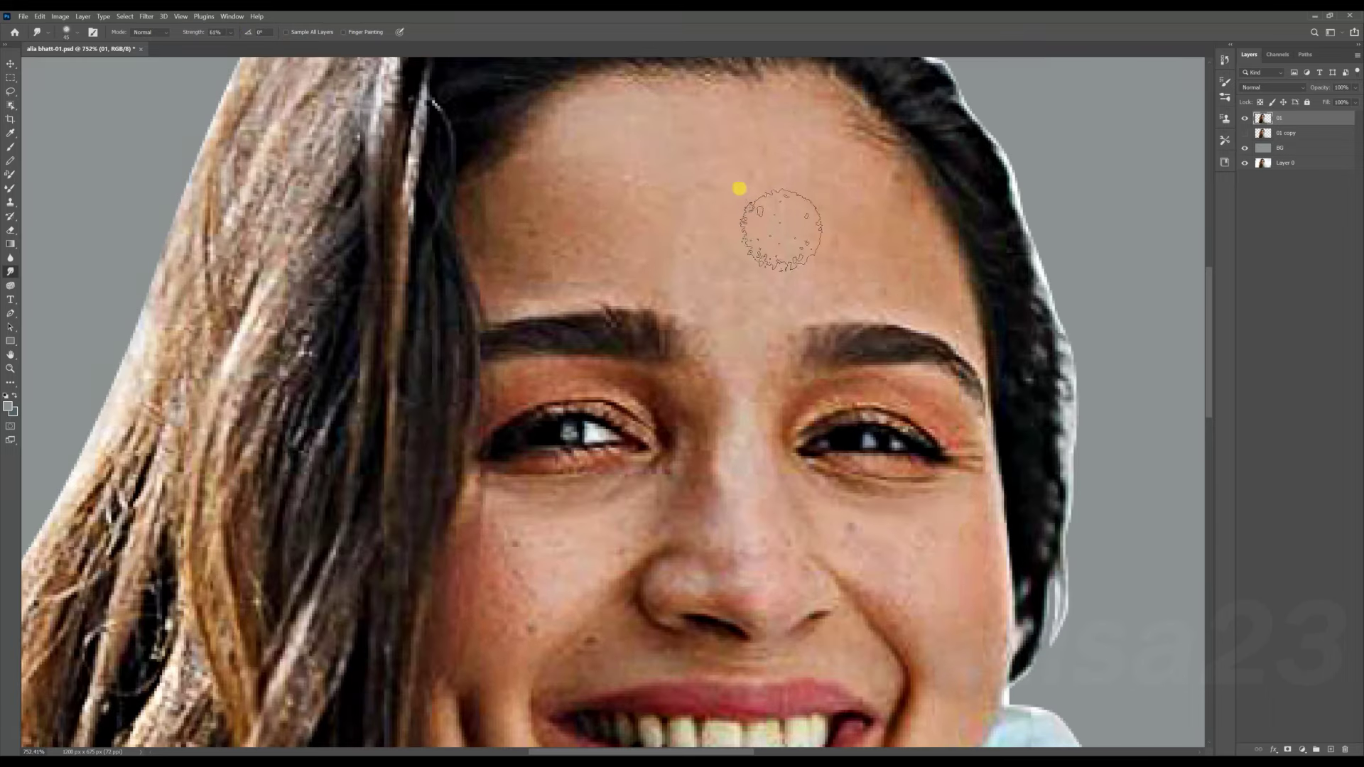
scroll(722, 182, down, 3)
scroll(733, 159, up, 3)
drag(682, 220, 634, 214)
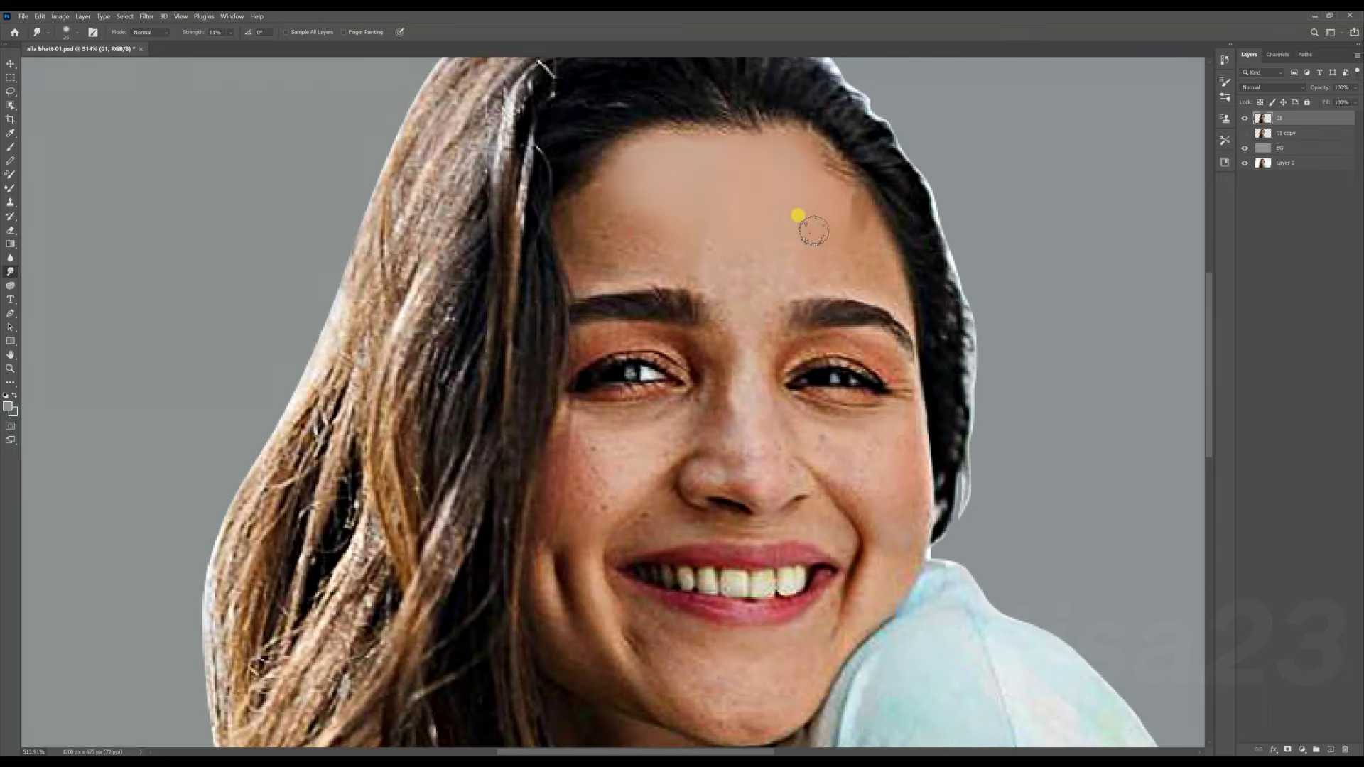
drag(589, 260, 838, 260)
scroll(760, 252, up, 3)
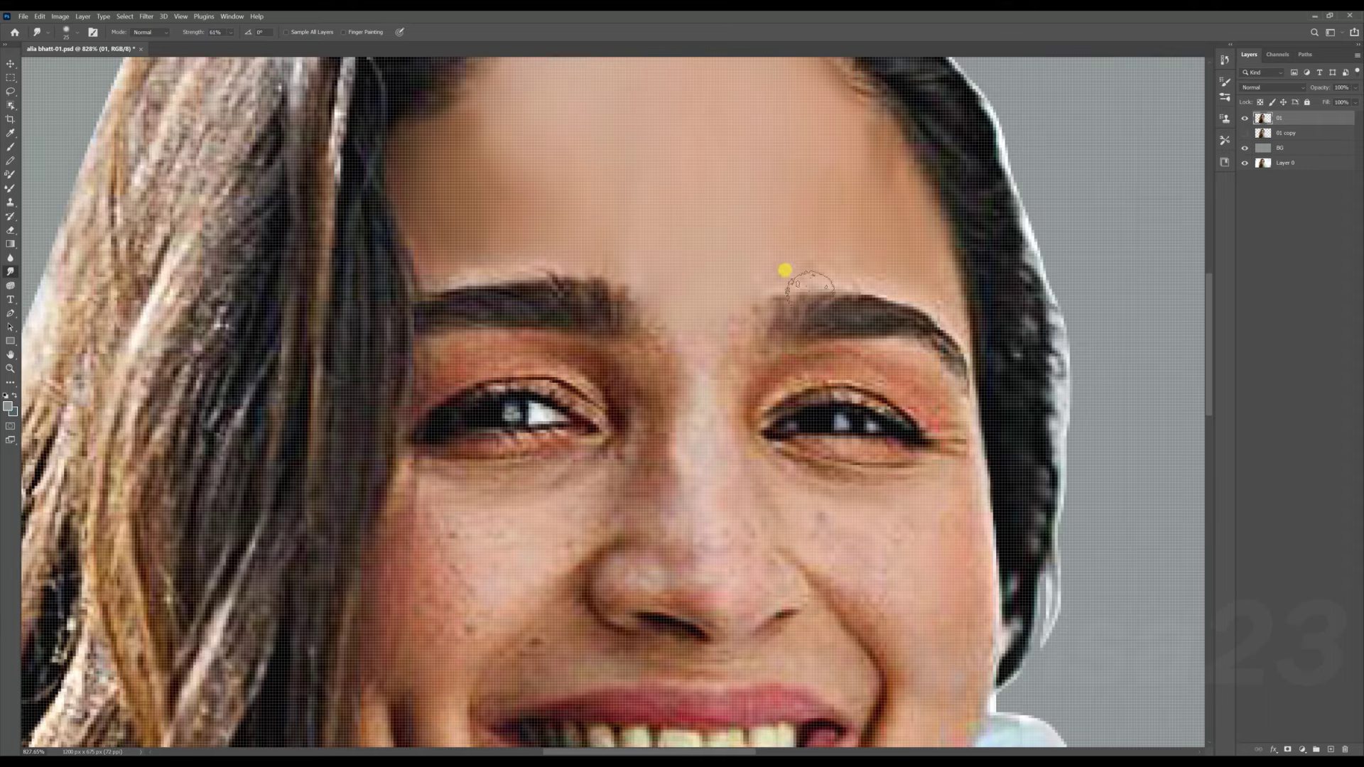
scroll(838, 269, down, 3)
scroll(710, 353, up, 2)
scroll(667, 271, up, 1)
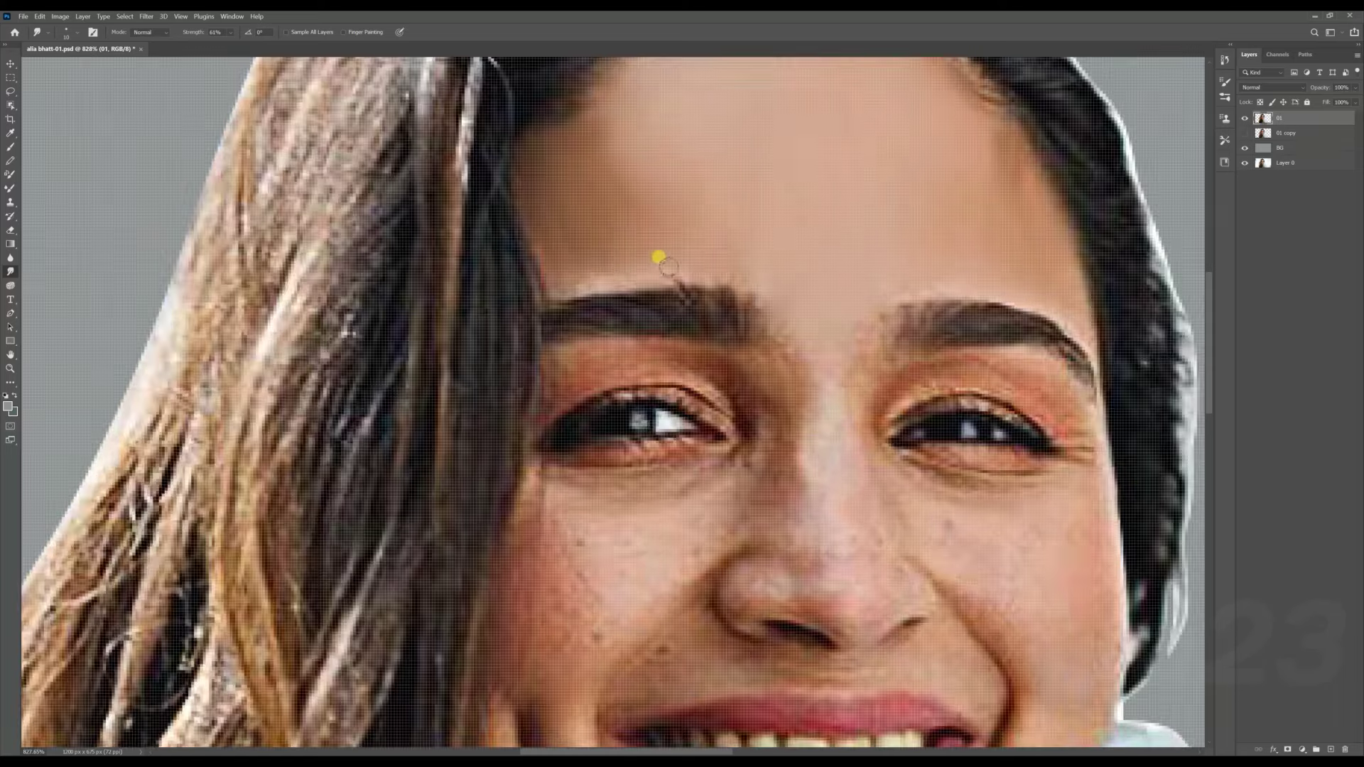
drag(589, 346, 638, 351)
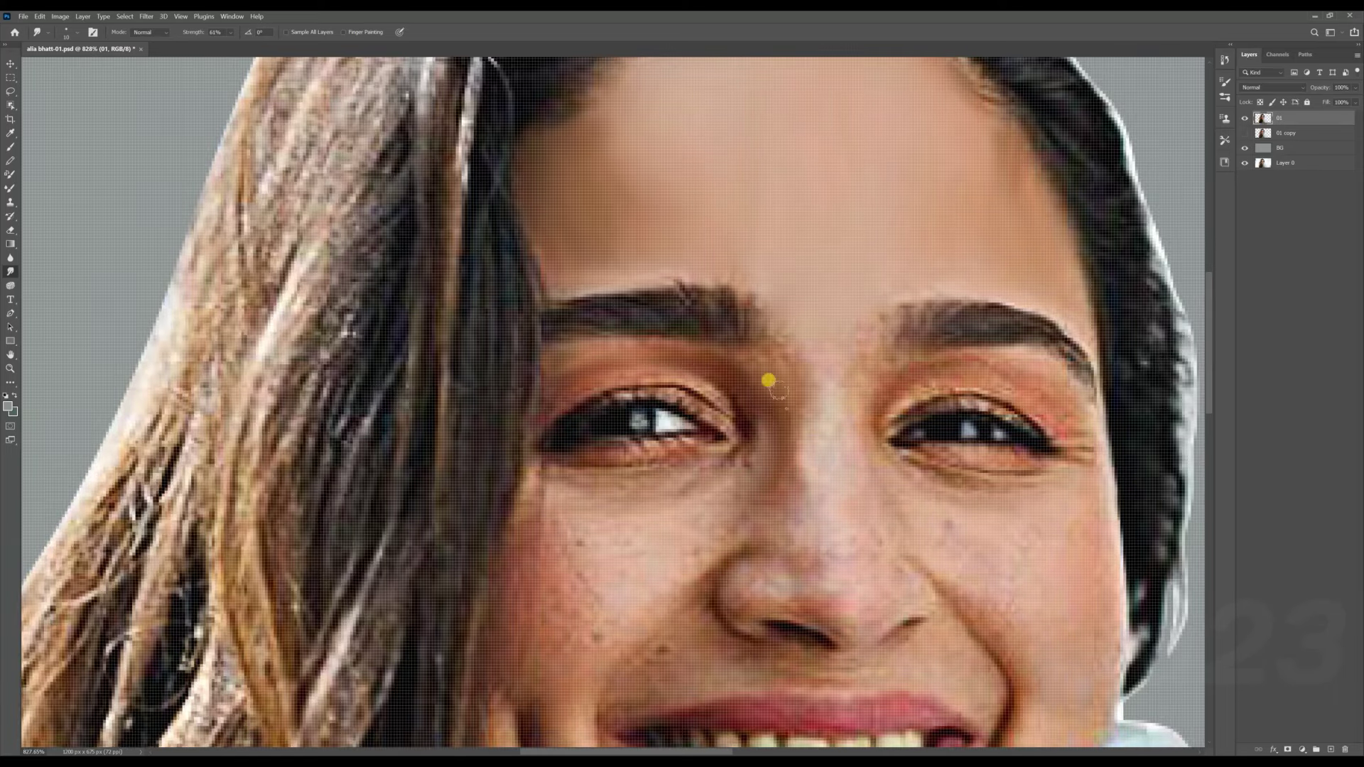
Smooth the skin under the left eye and blur away the left cheek freckles.
key(bracketleft)
drag(728, 474, 683, 456)
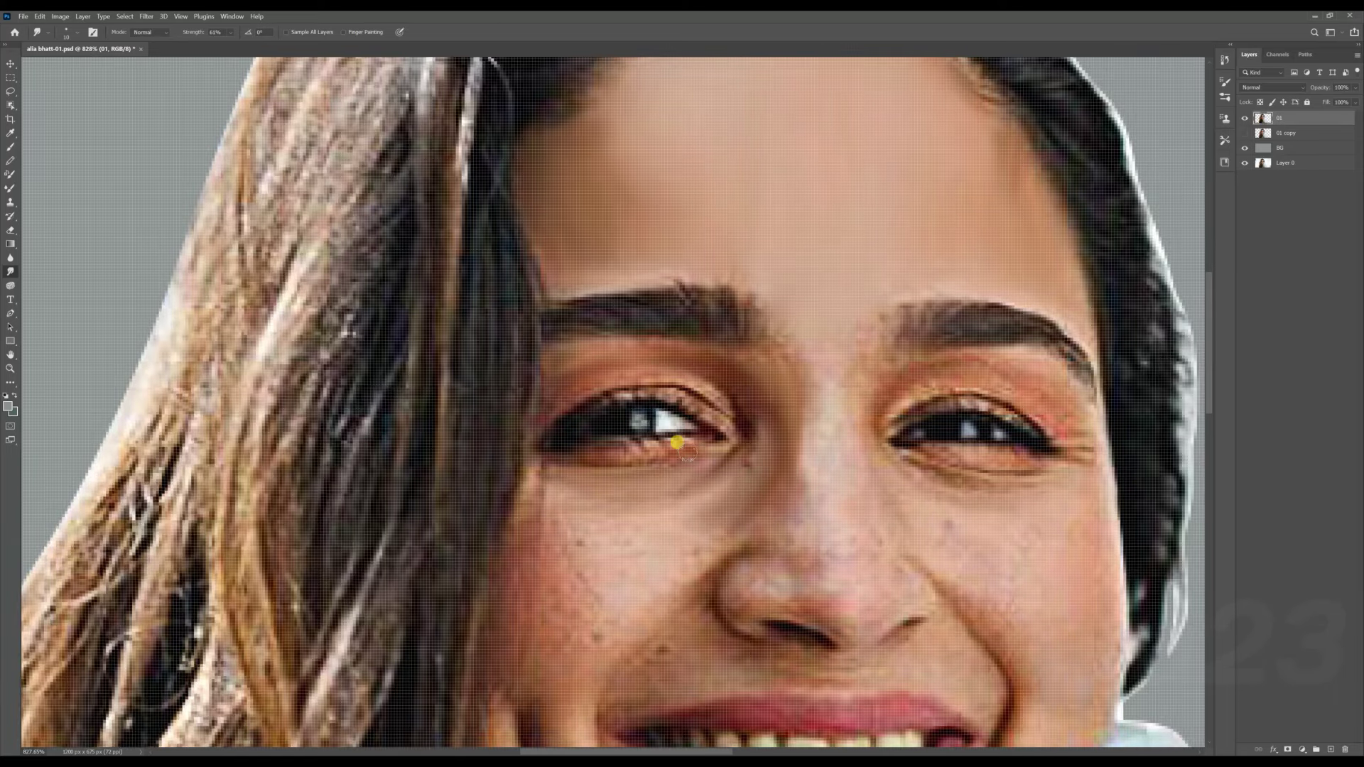
scroll(652, 449, up, 3)
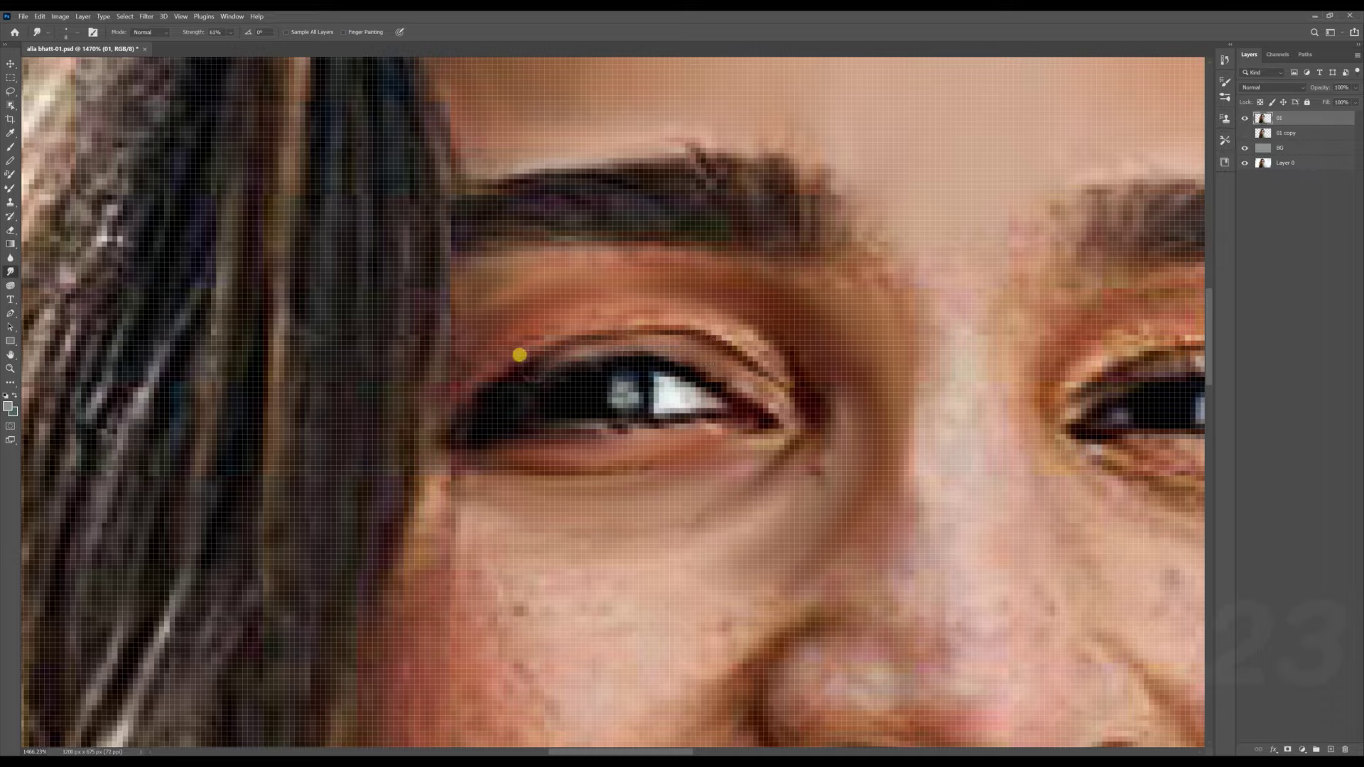
scroll(533, 305, down, 2)
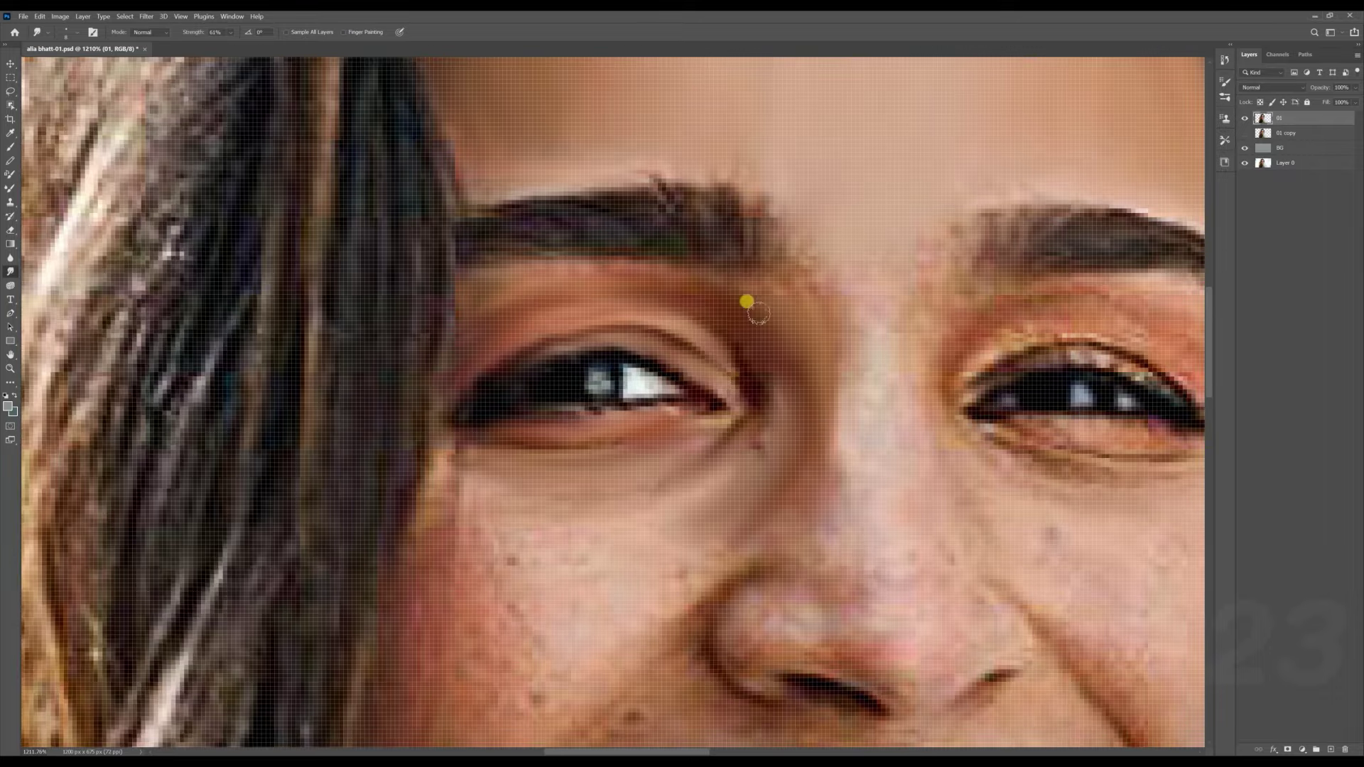
scroll(619, 375, up, 1)
scroll(619, 374, down, 1)
scroll(578, 350, down, 1)
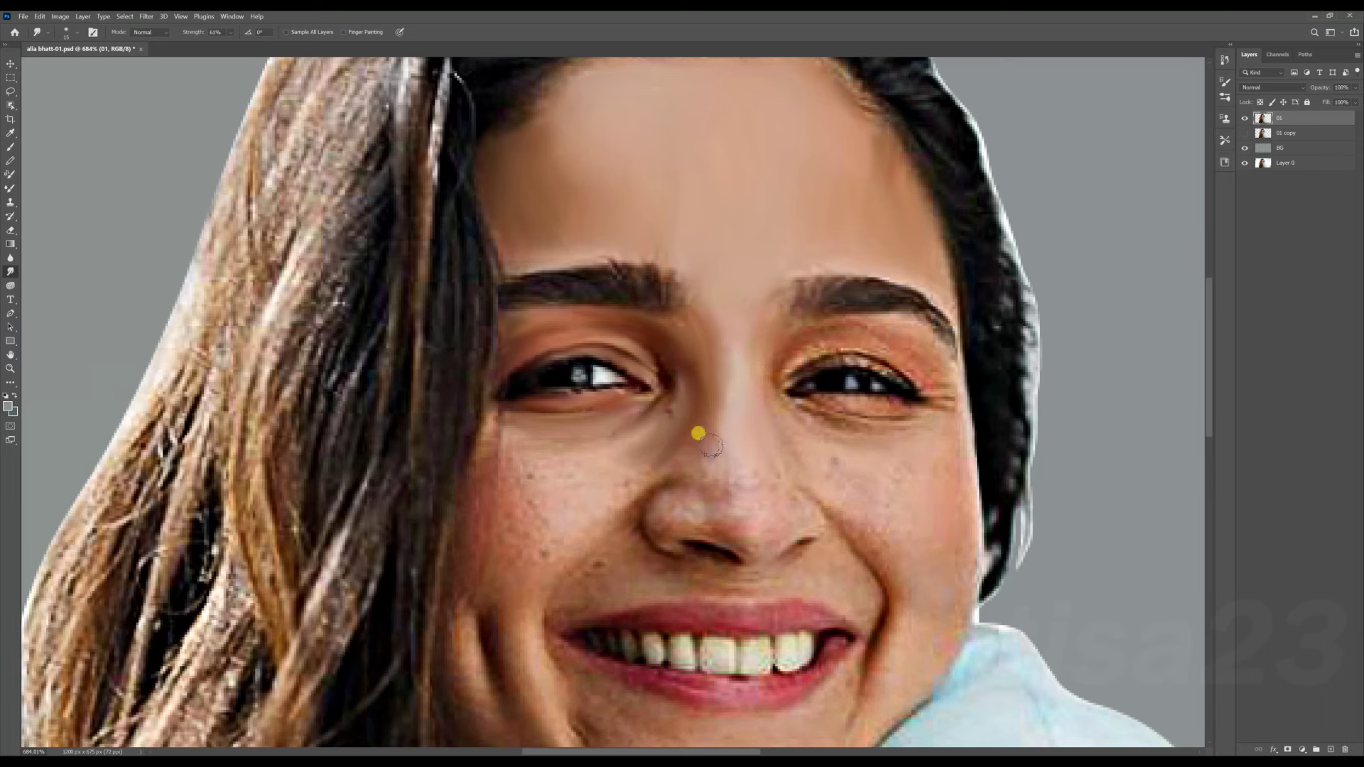
key(bracketright)
drag(630, 470, 493, 542)
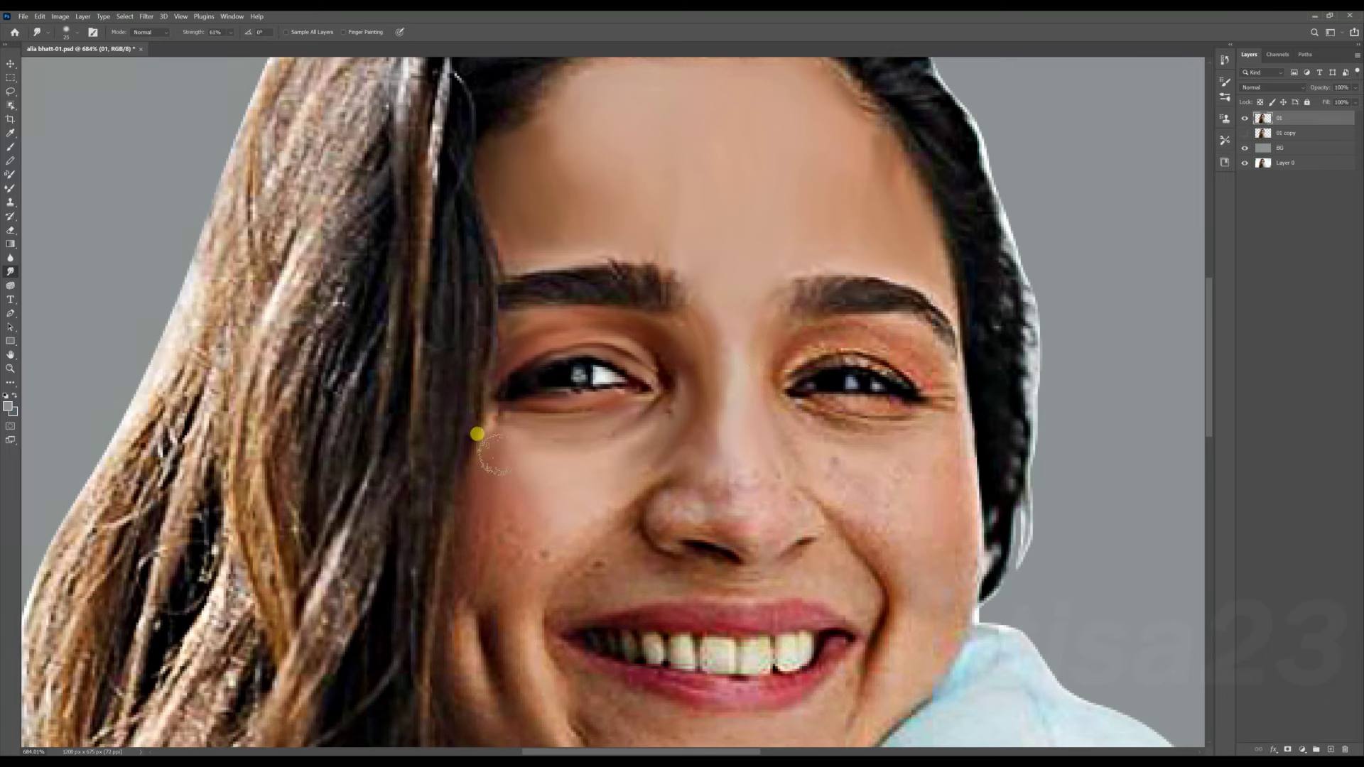
scroll(473, 521, down, 2)
key(bracketleft)
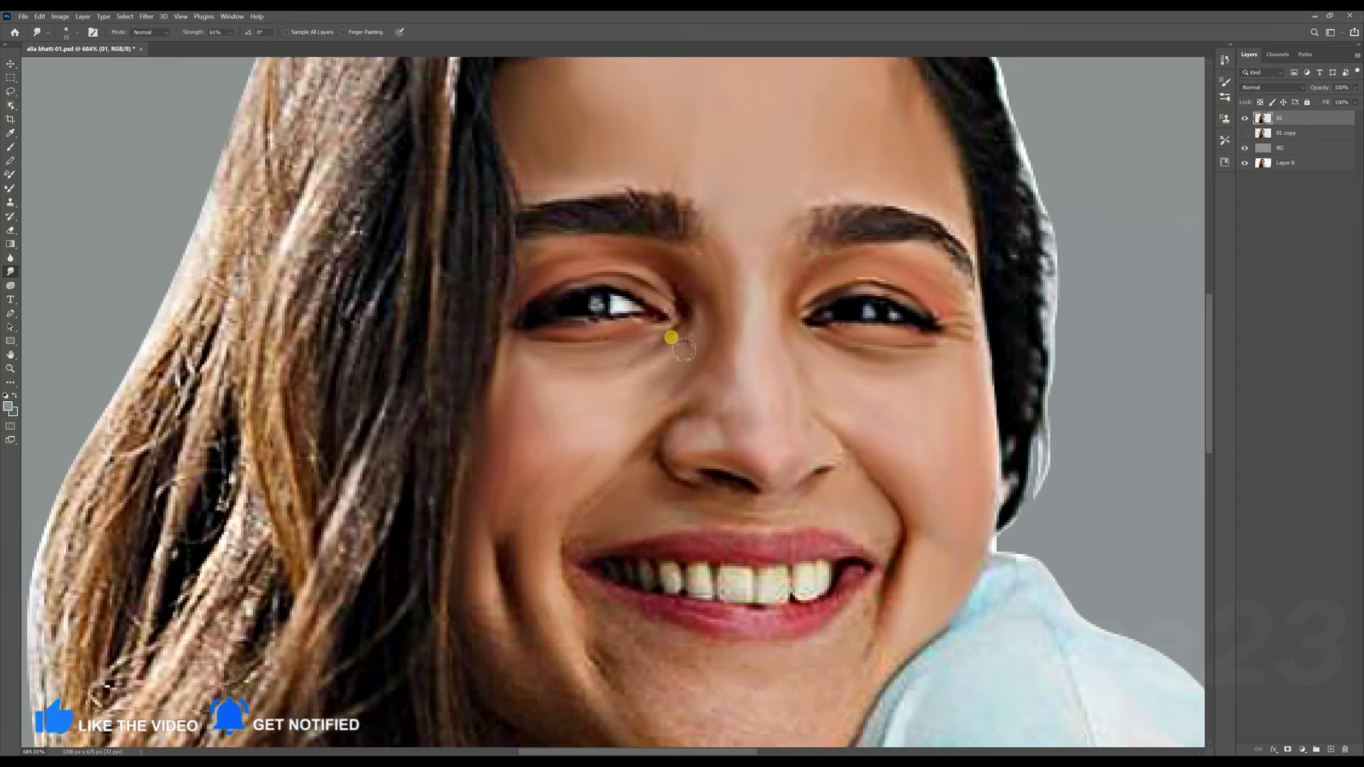
Smudge the jaw crease, smile creases and neck skin into smooth strokes.
scroll(678, 398, down, 5)
scroll(817, 472, up, 5)
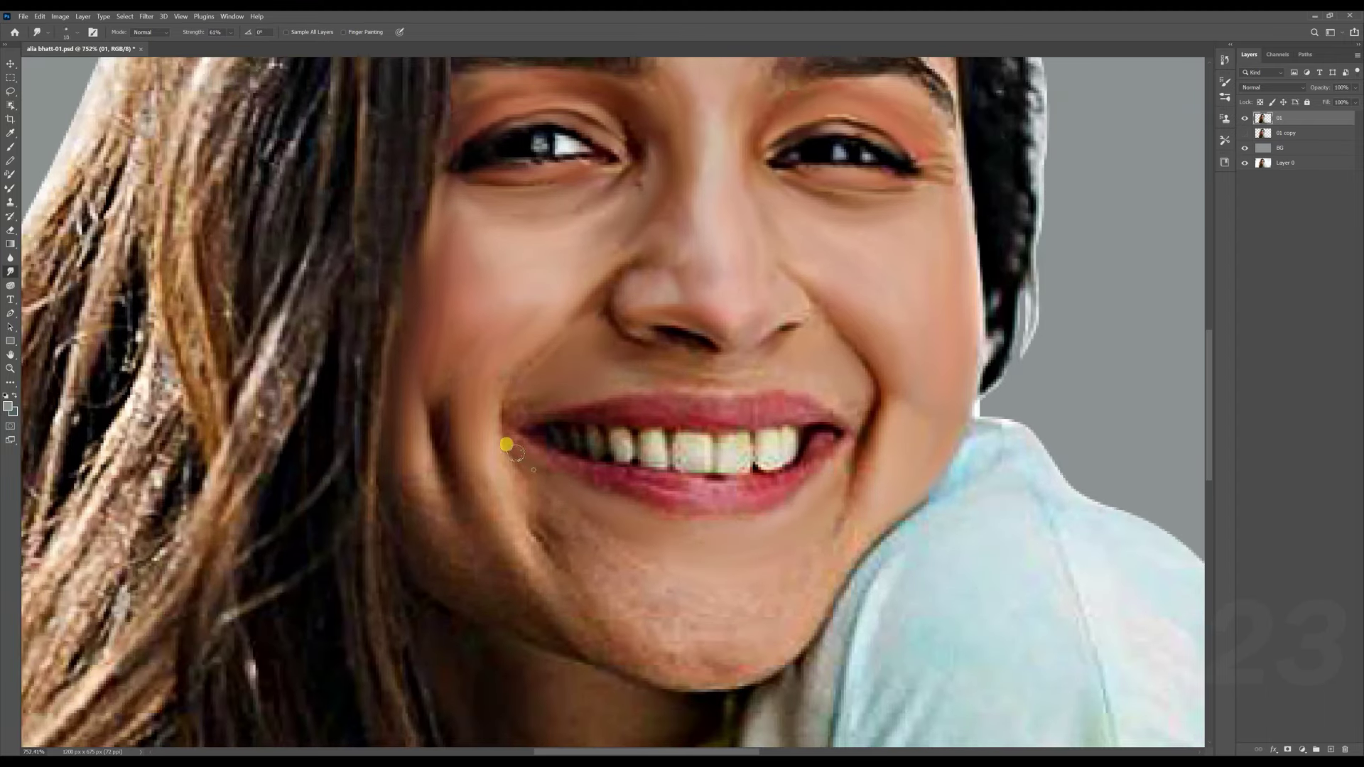
drag(554, 549, 716, 632)
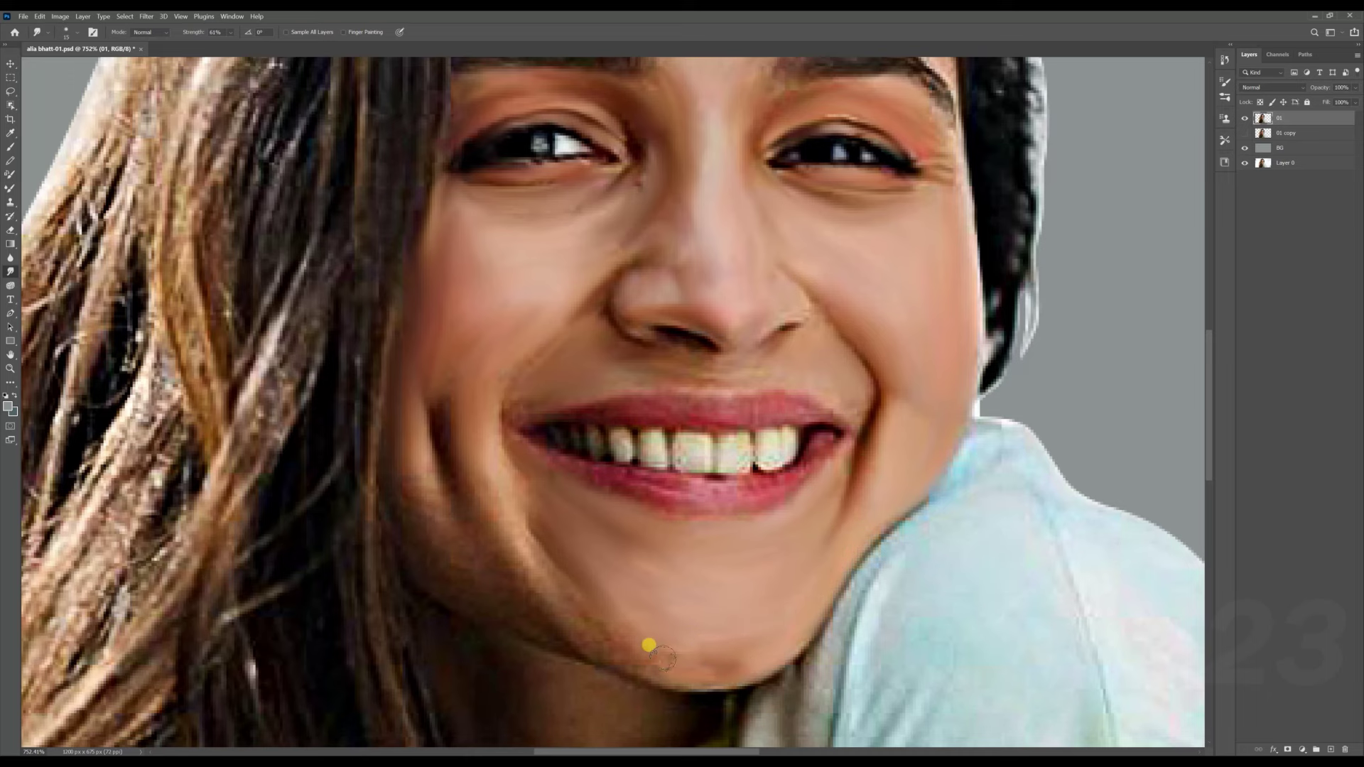
drag(582, 615, 517, 387)
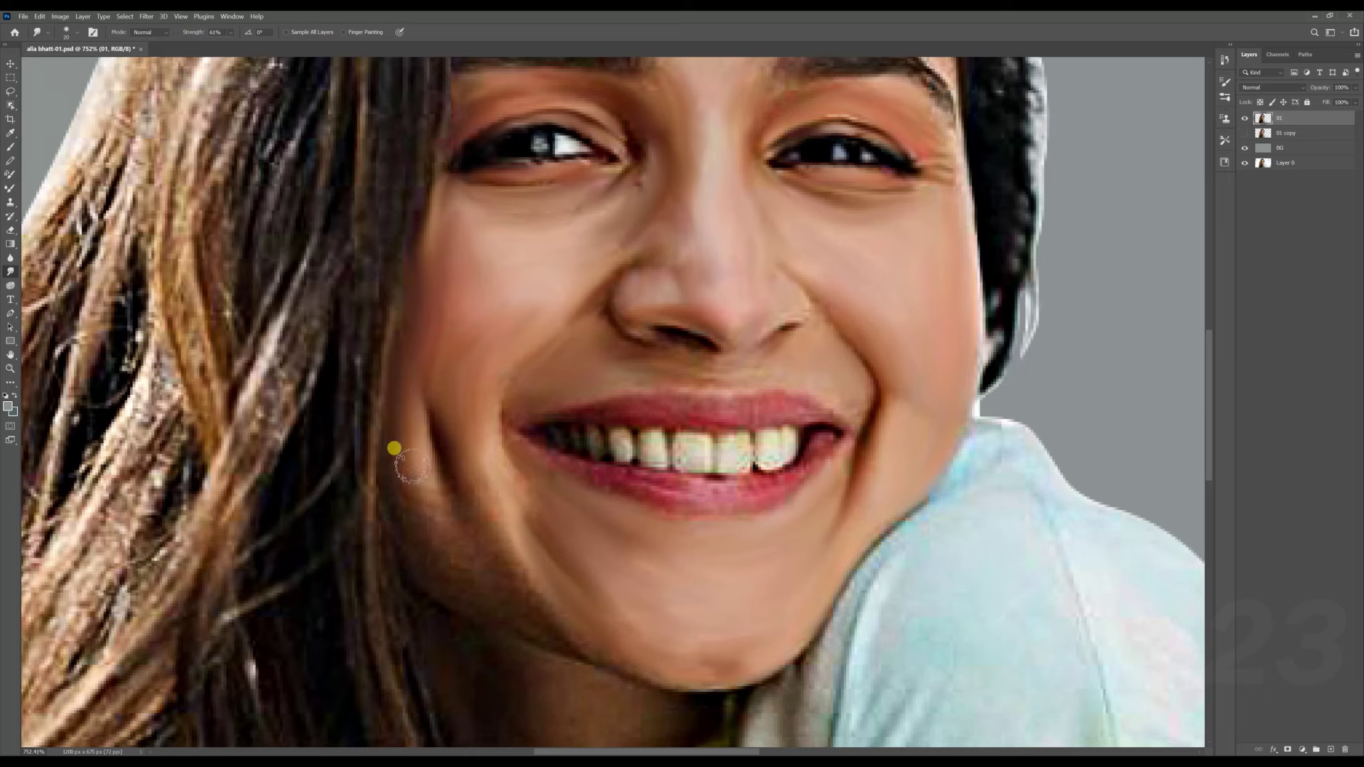
drag(447, 478, 540, 612)
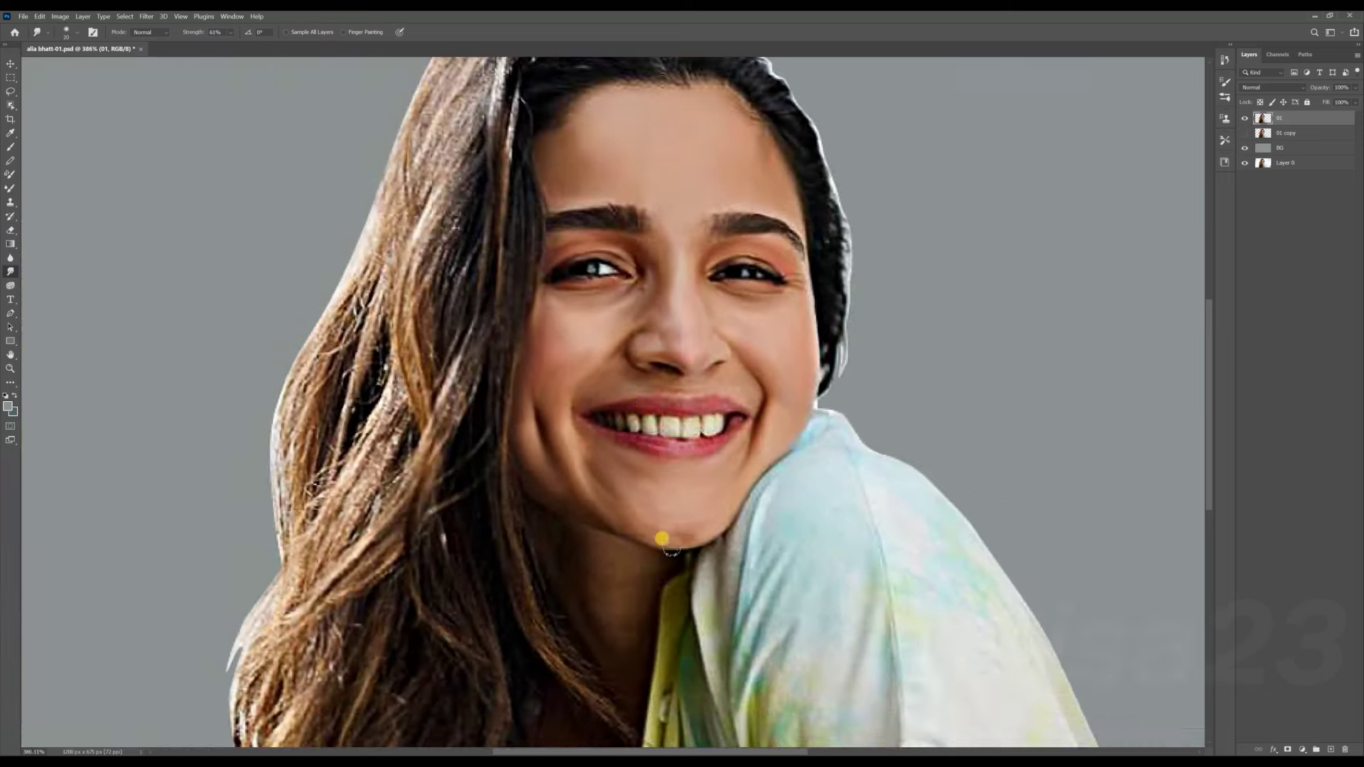
drag(396, 462, 639, 419)
key(bracketright)
drag(595, 580, 595, 539)
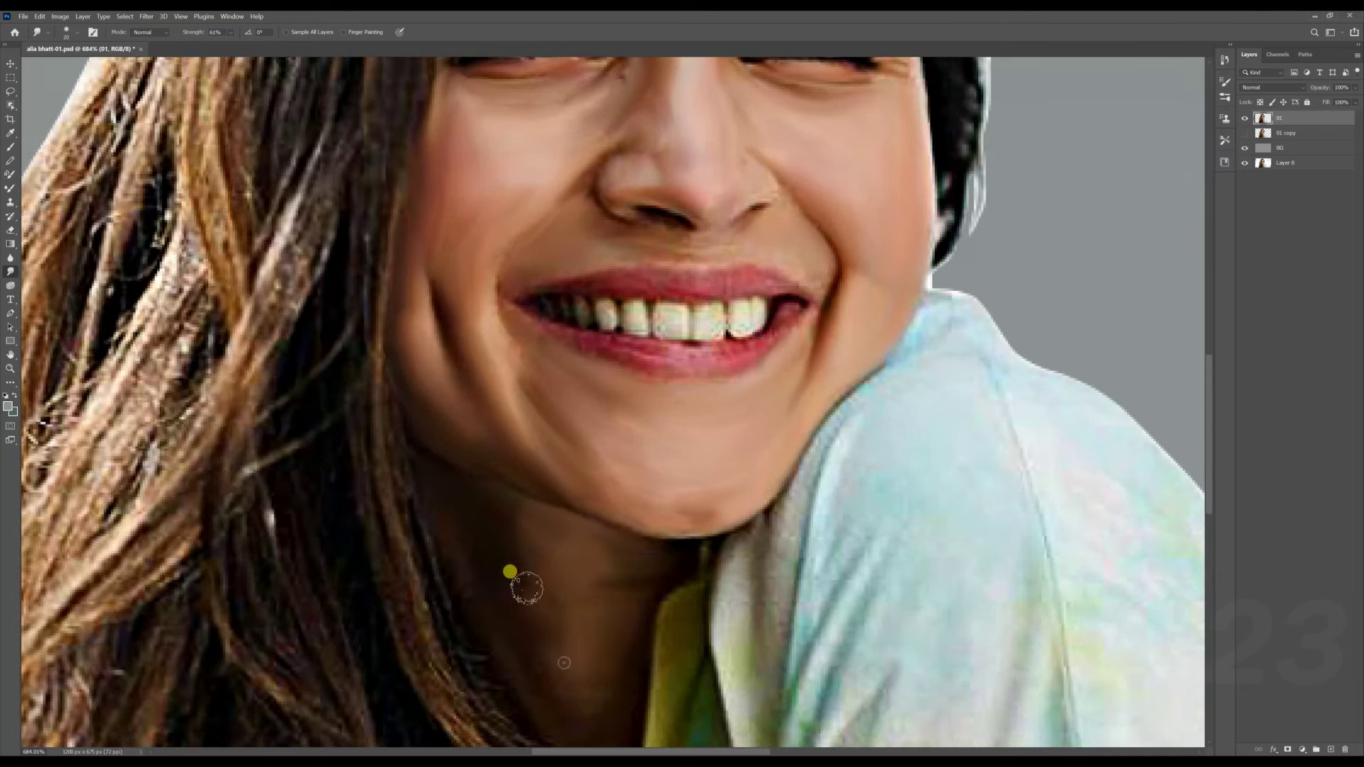
Blend the skin above the upper lip and smooth the shirt fabric around the shoulder.
scroll(524, 585, down, 3)
scroll(561, 609, down, 2)
scroll(568, 497, up, 2)
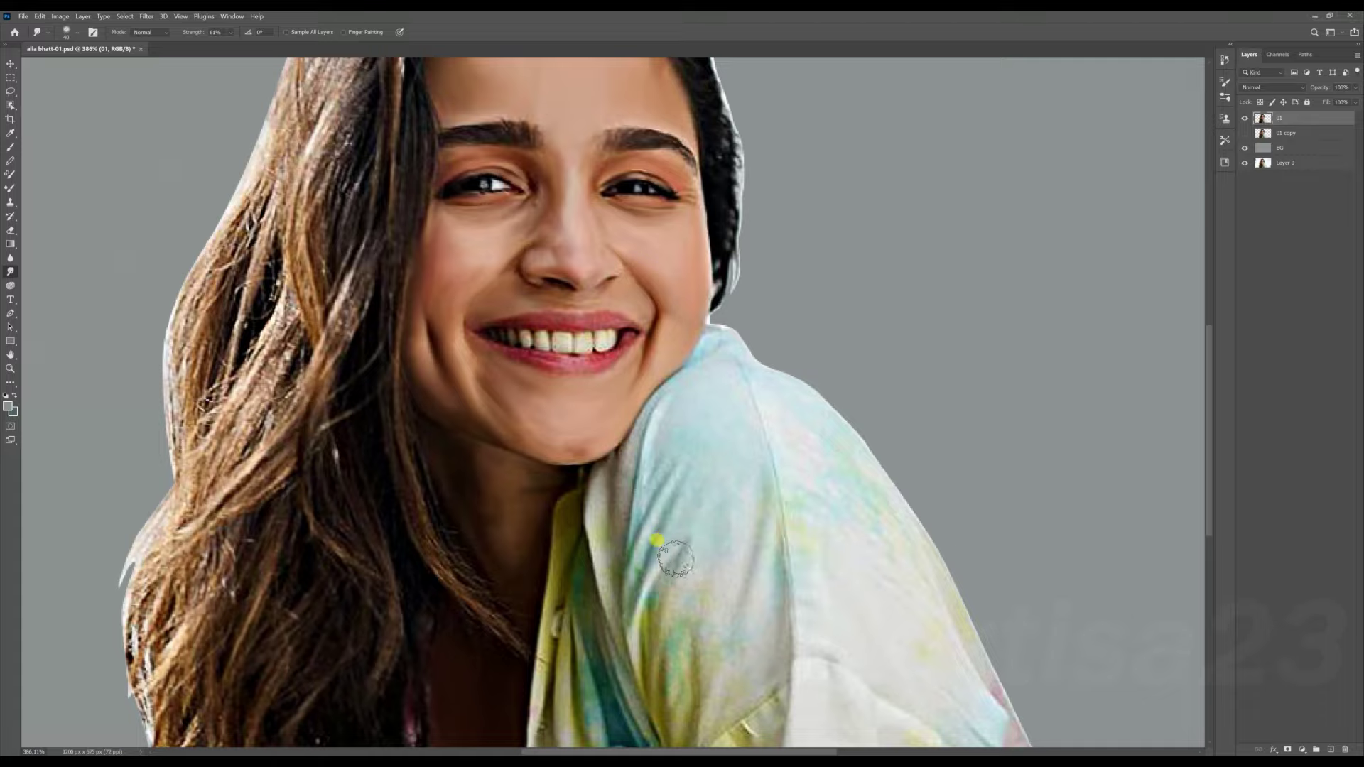
scroll(578, 298, up, 2)
scroll(615, 327, up, 2)
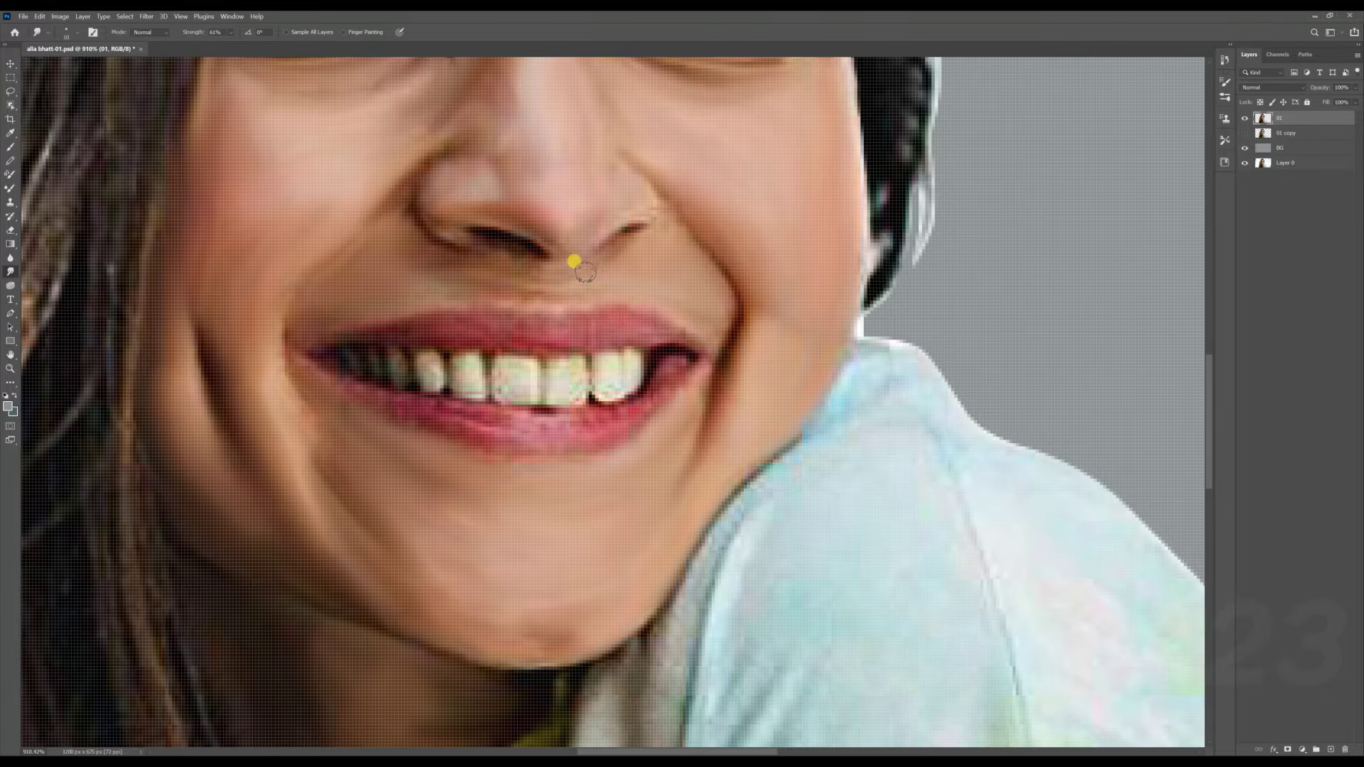
drag(605, 389, 518, 327)
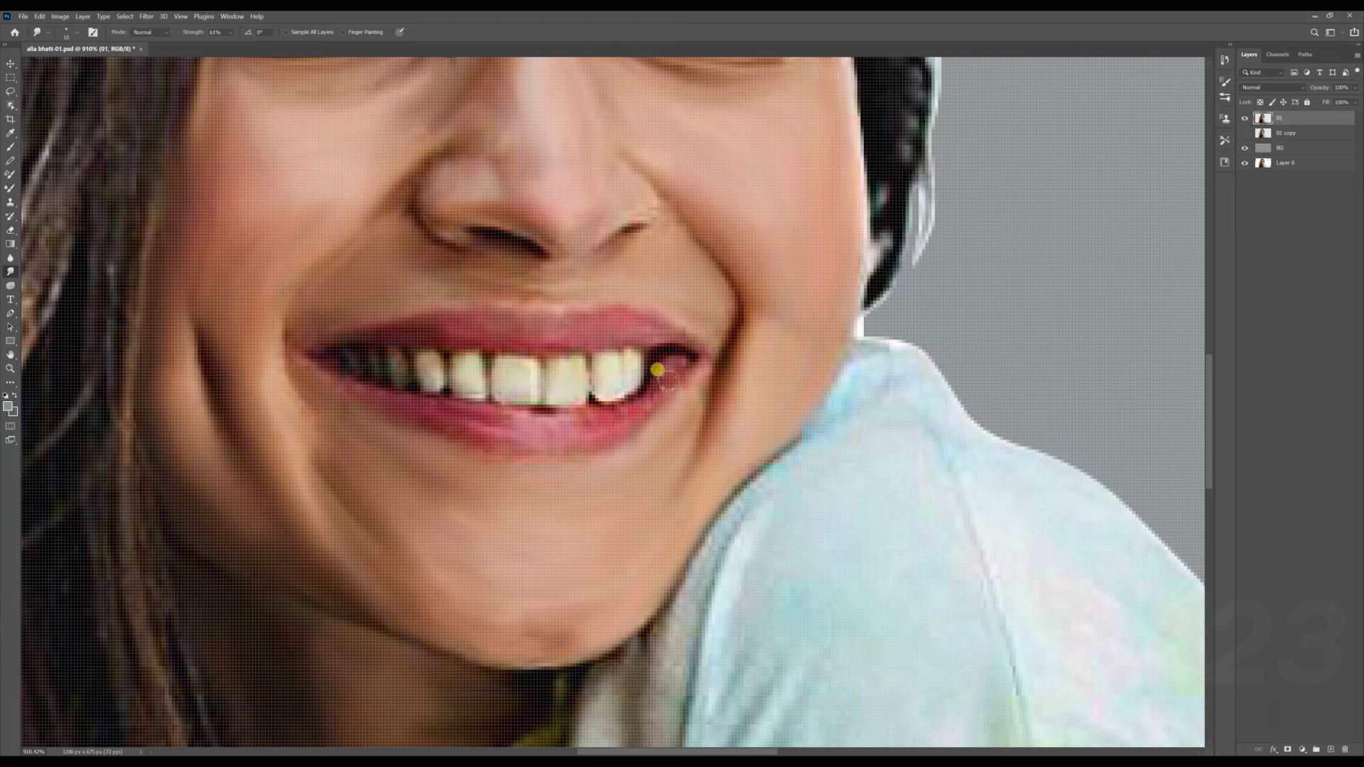
scroll(725, 316, down, 5)
scroll(599, 495, up, 3)
mouse_move(598, 496)
mouse_down()
mouse_move(635, 383)
mouse_move(641, 304)
mouse_up()
mouse_move(686, 394)
mouse_down()
mouse_move(646, 526)
mouse_move(705, 395)
mouse_up()
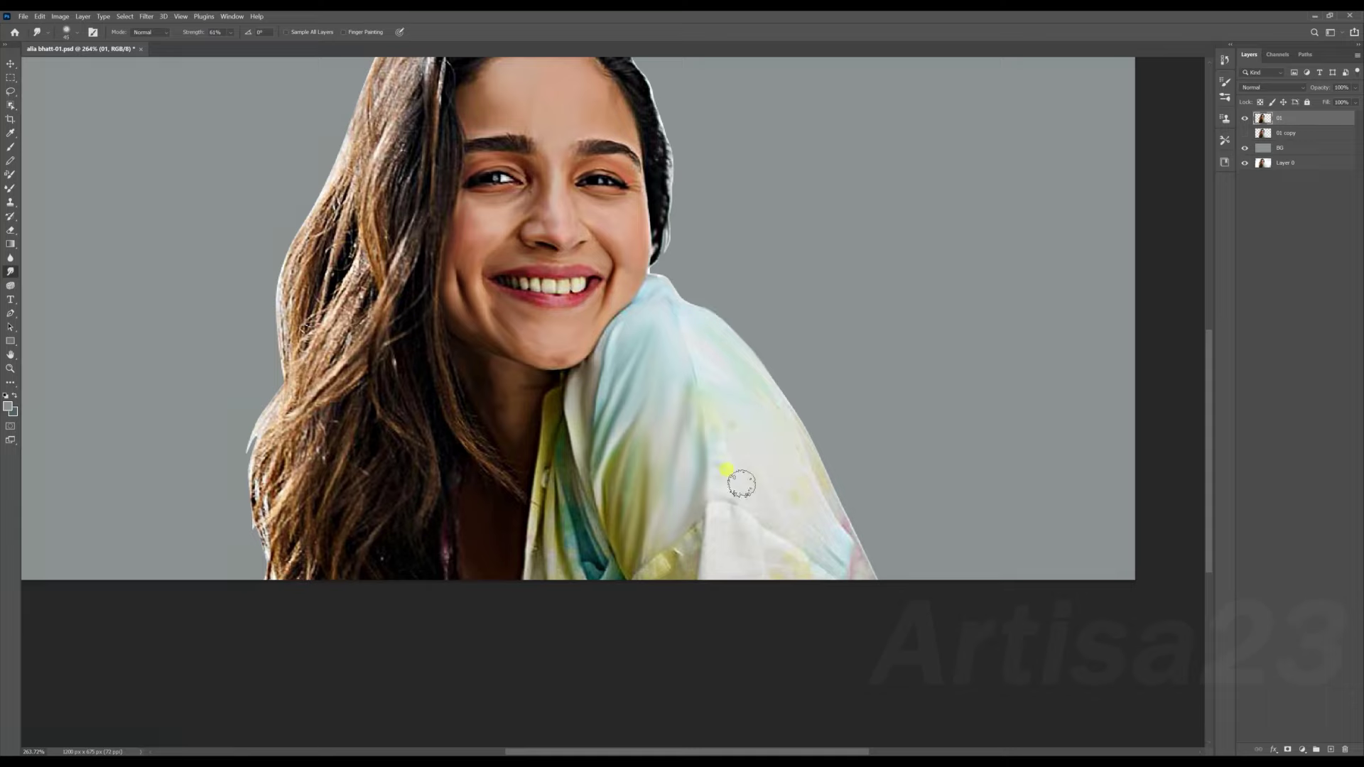
scroll(775, 433, down, 1)
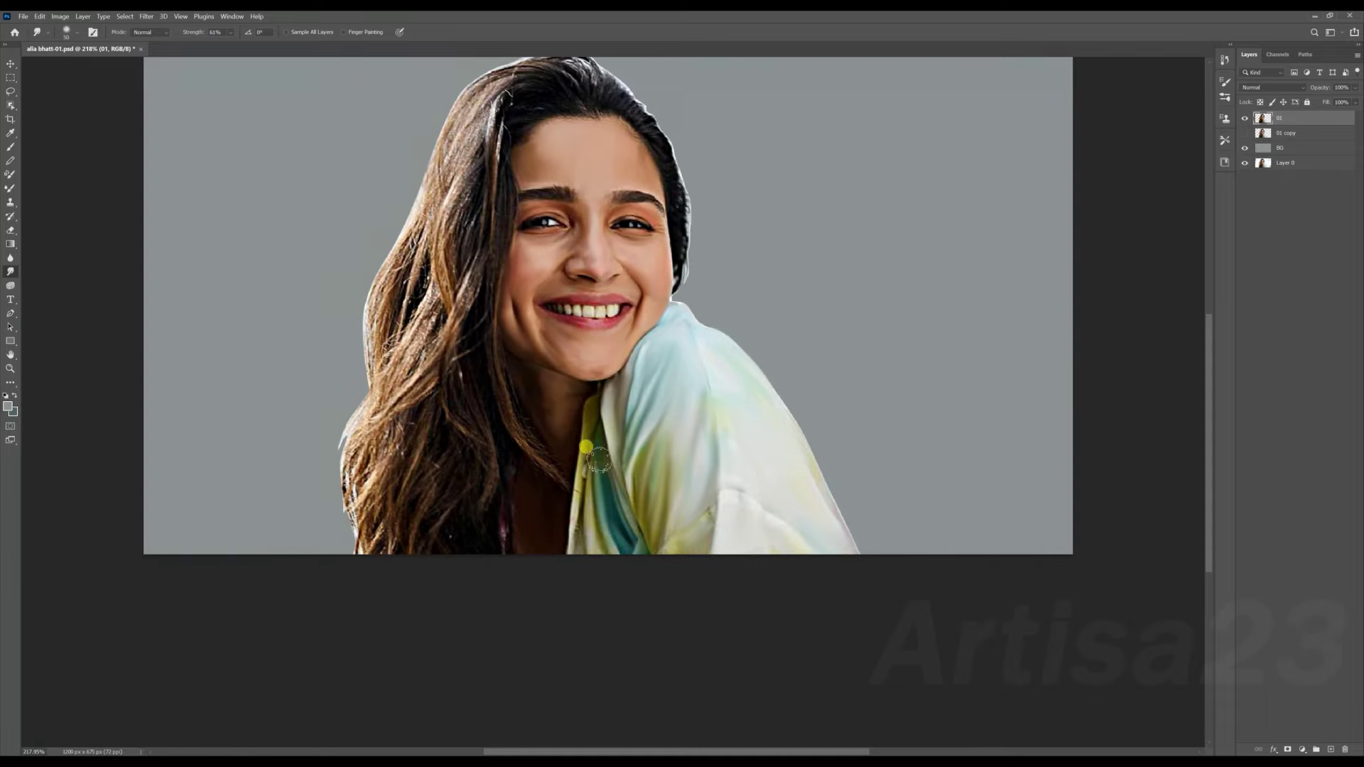
scroll(587, 565, down, 2)
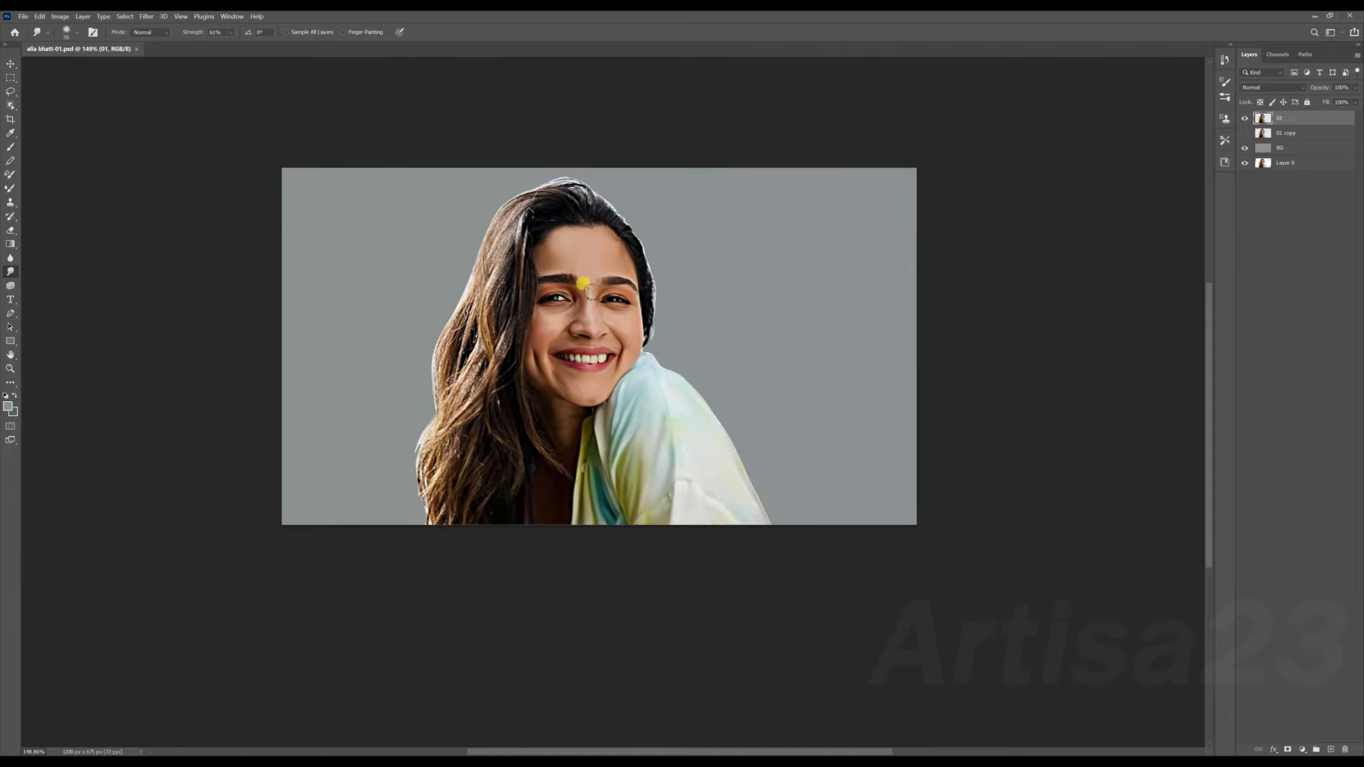
scroll(544, 289, up, 5)
Switch to the Smudge Brush 3_Artisa23 hair preset with 80% smudge strength.
click(1224, 82)
click(1113, 272)
scroll(1113, 272, down, 5)
scroll(1135, 316, down, 5)
click(1066, 277)
scroll(1105, 289, down, 3)
click(1054, 167)
drag(230, 32, 256, 46)
scroll(536, 143, up, 2)
Smudge the hair on top of the head and the left side into smooth strands.
mouse_move(557, 123)
mouse_down()
mouse_move(614, 152)
mouse_move(540, 96)
mouse_move(632, 153)
mouse_move(503, 152)
mouse_move(583, 213)
mouse_up()
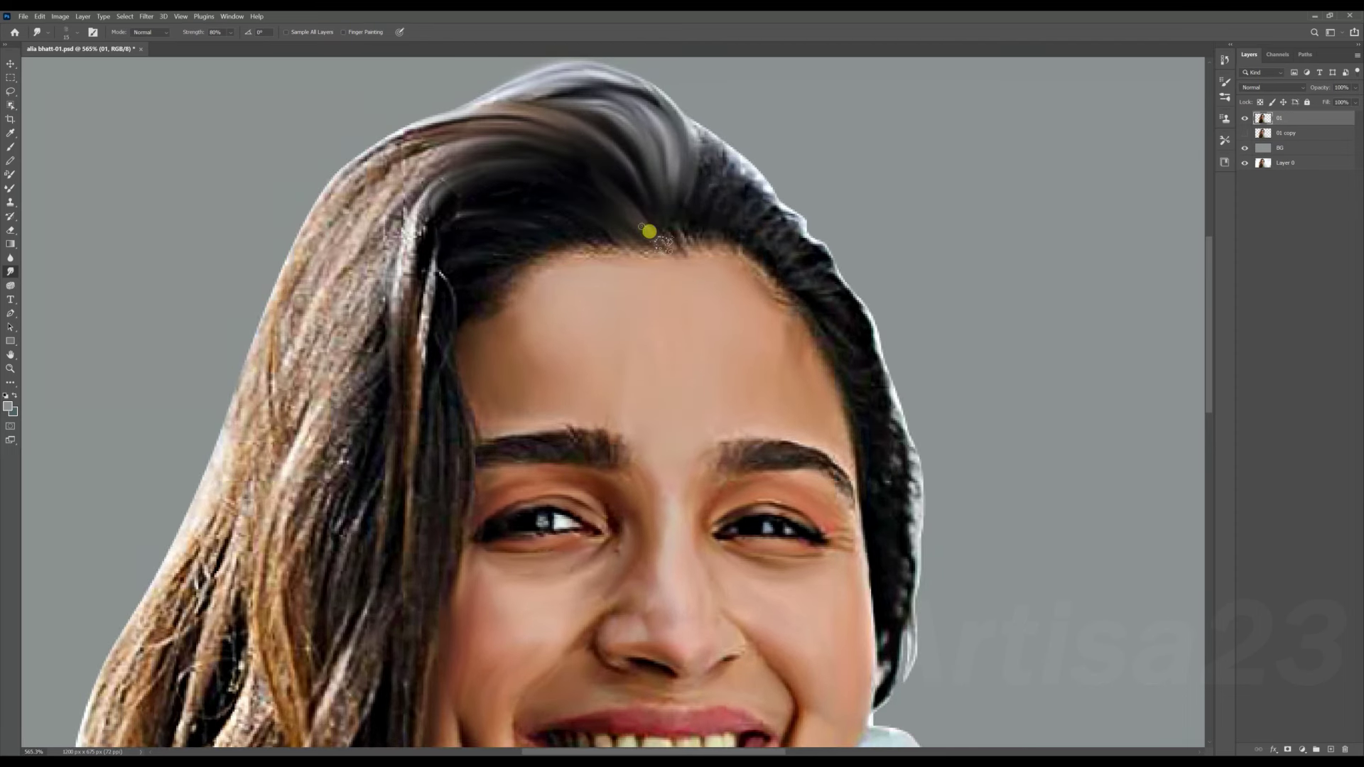
mouse_move(686, 216)
mouse_down()
mouse_move(709, 140)
mouse_move(734, 211)
mouse_up()
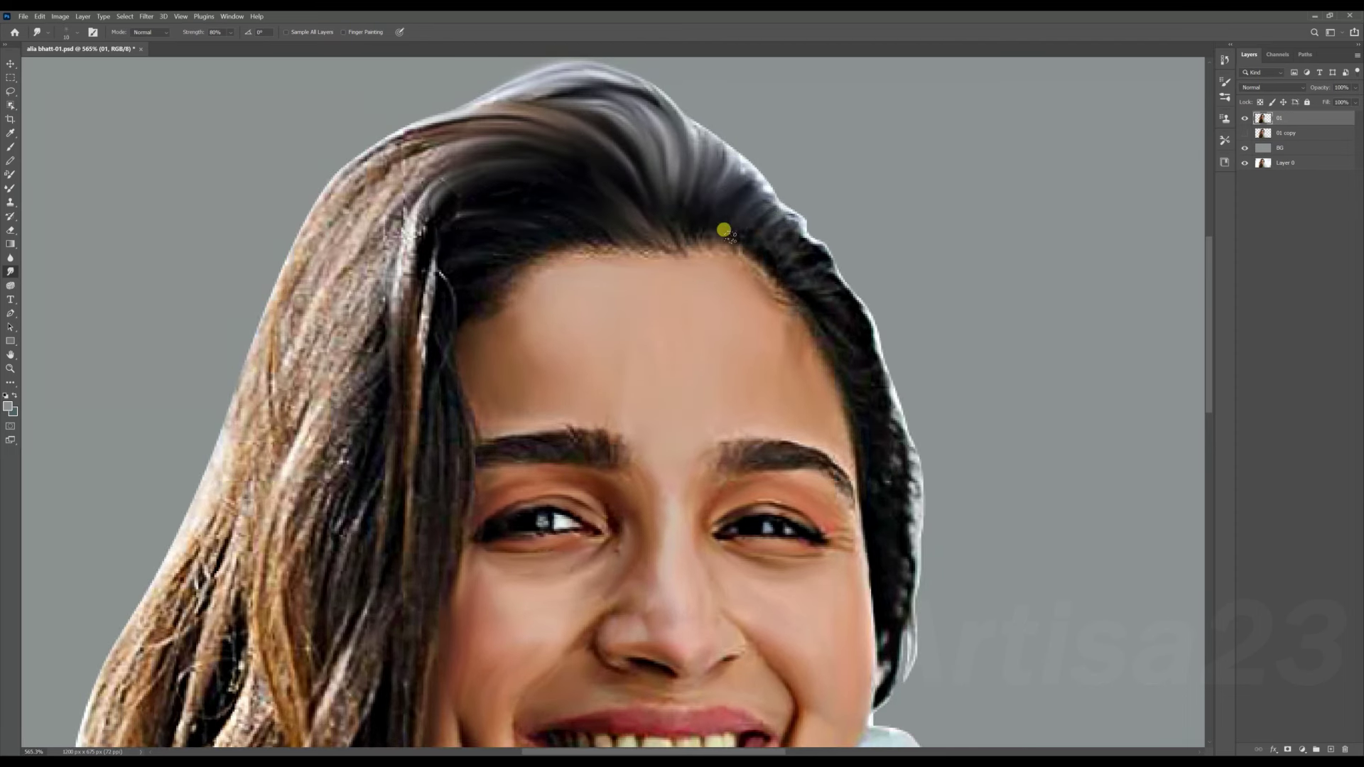
mouse_move(424, 139)
mouse_down()
mouse_move(280, 335)
mouse_move(390, 334)
mouse_move(363, 302)
mouse_up()
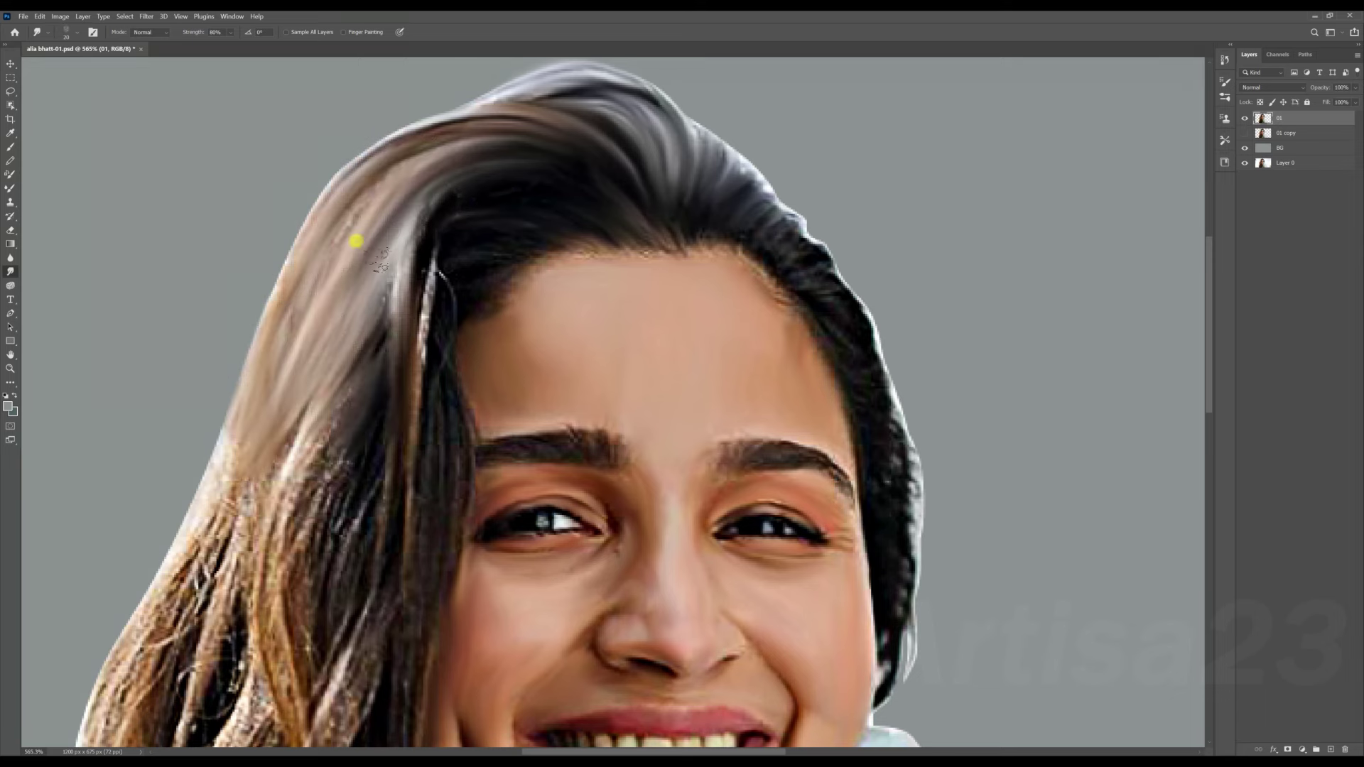
scroll(353, 234, down, 3)
mouse_move(198, 540)
mouse_down()
mouse_move(344, 326)
mouse_move(308, 377)
mouse_move(335, 420)
mouse_move(410, 332)
mouse_move(379, 425)
mouse_move(313, 407)
mouse_move(300, 495)
mouse_move(222, 551)
mouse_move(242, 610)
mouse_move(196, 644)
mouse_up()
scroll(381, 268, down, 2)
With a larger brush, blend the hair strand by the cheek and the crown-to-temple edge.
key(bracketright)
scroll(196, 644, down, 1)
key(bracketright)
key(bracketright)
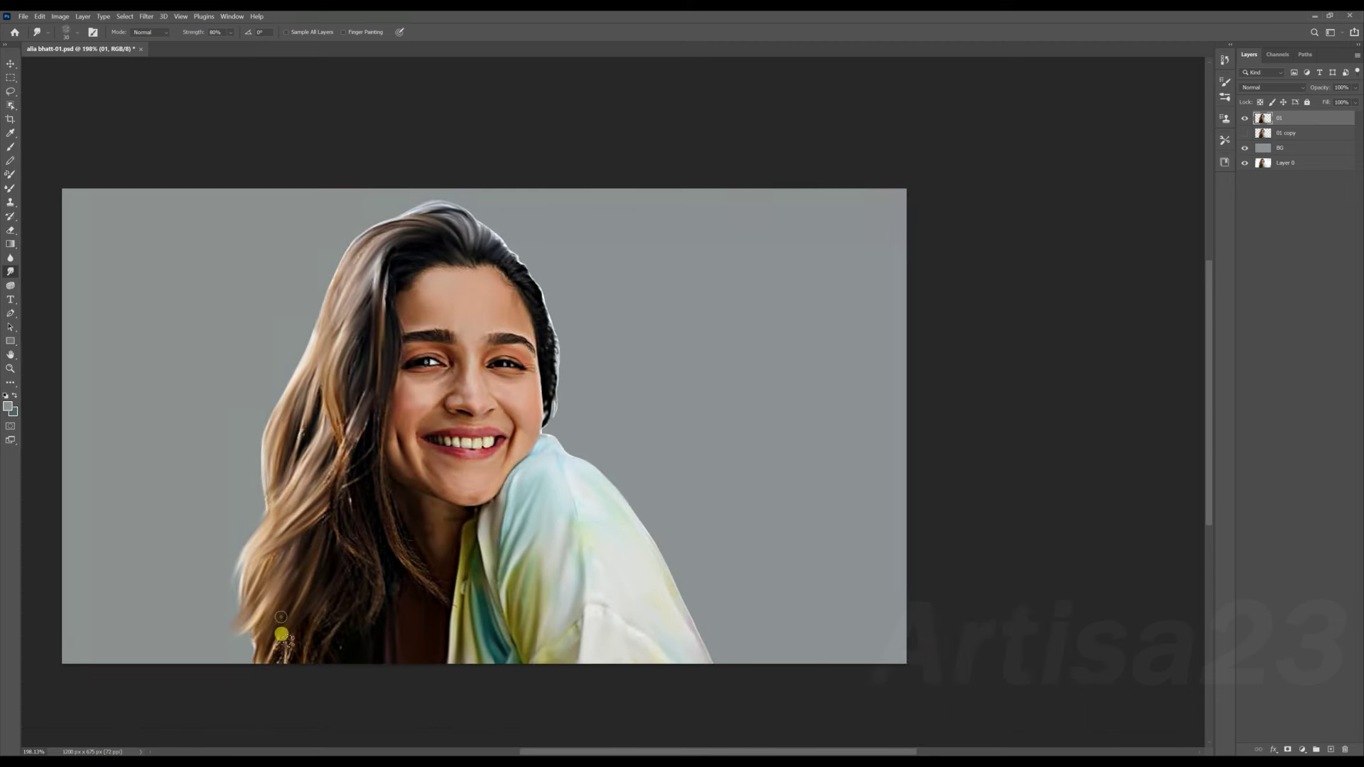
drag(357, 424, 311, 485)
scroll(341, 463, up, 1)
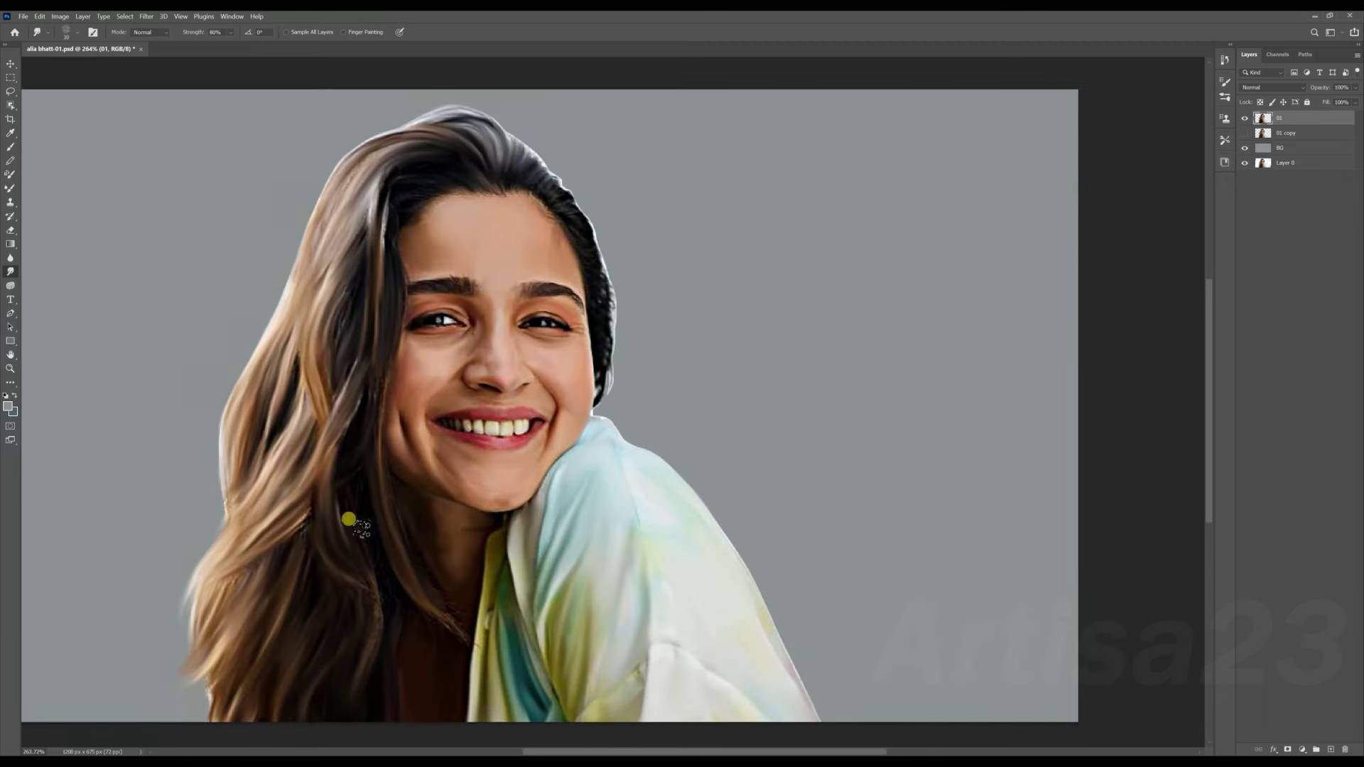
scroll(398, 524, up, 1)
scroll(372, 455, up, 1)
scroll(387, 417, up, 1)
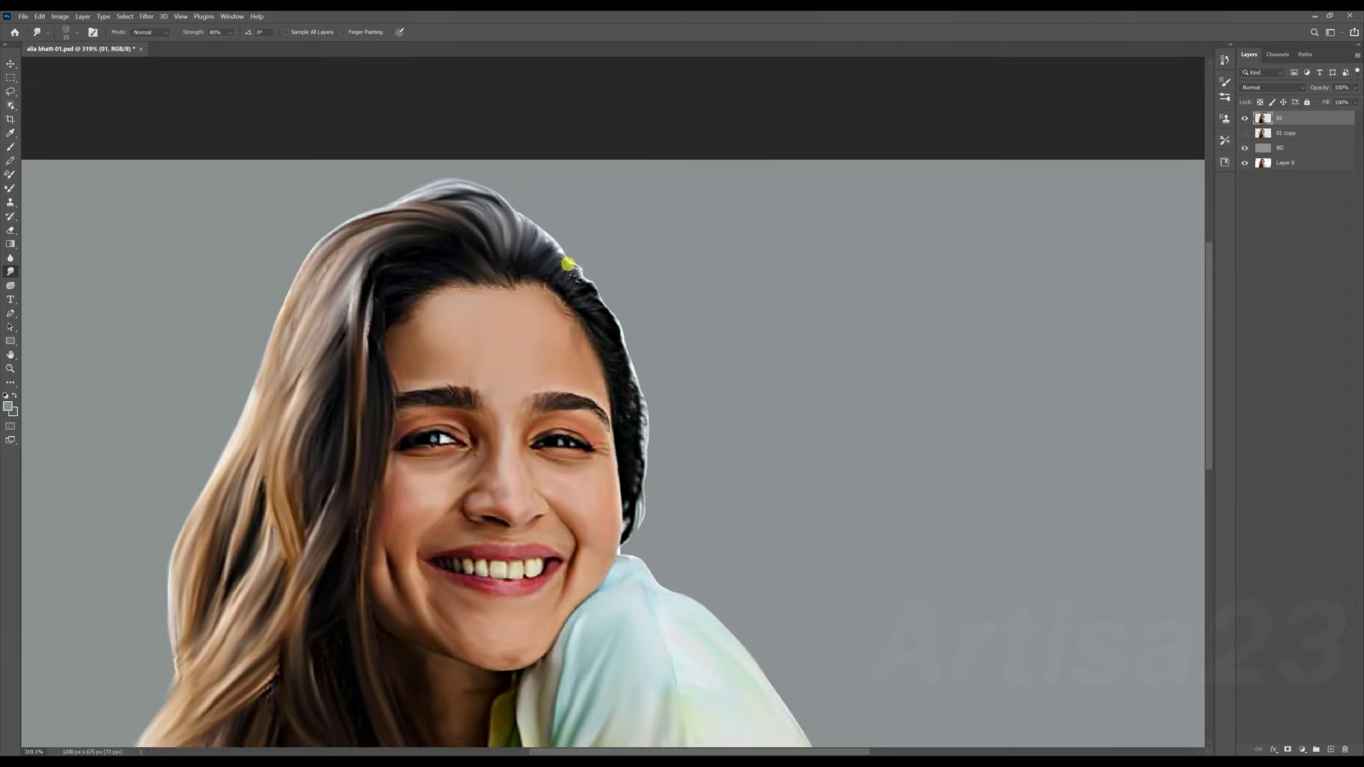
scroll(387, 417, up, 2)
drag(537, 247, 667, 507)
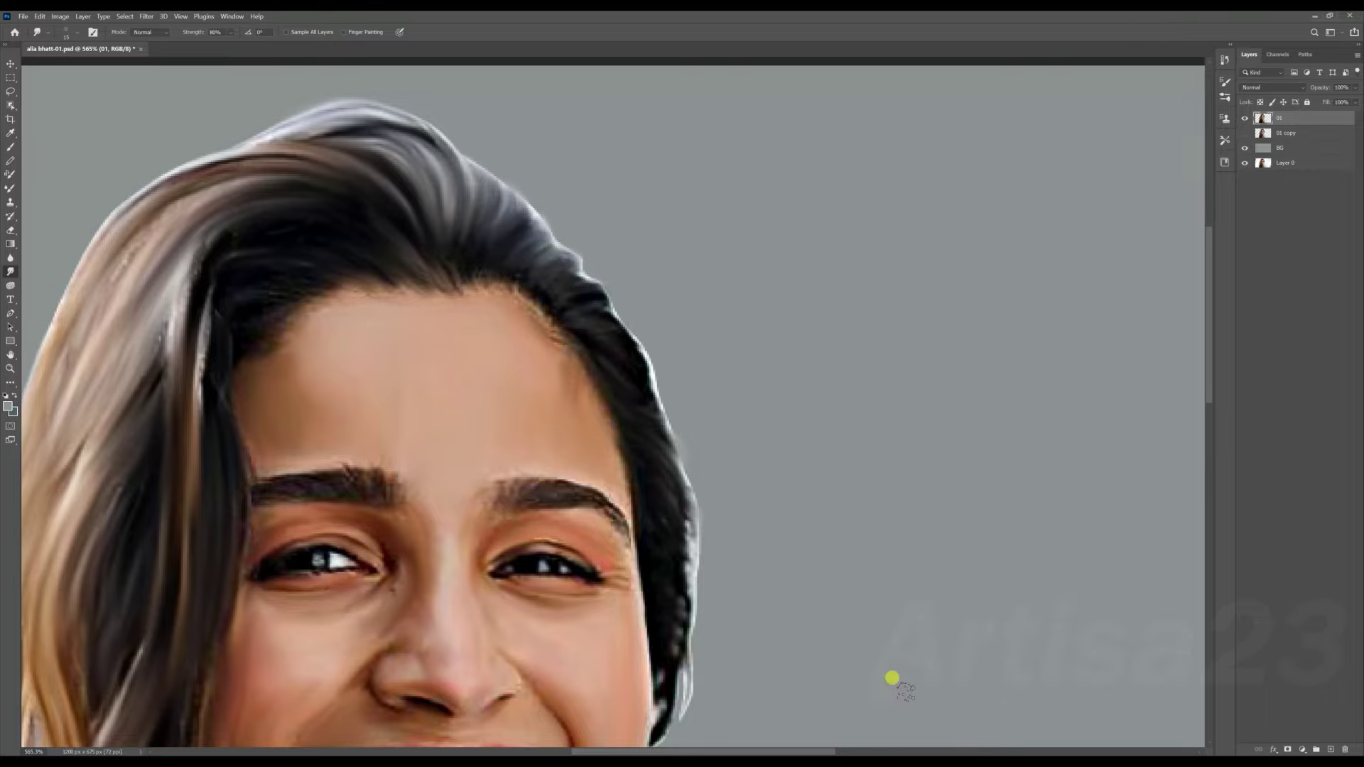
Smooth the eyebrow end and place the blank BG Color layer above the background.
scroll(661, 496, up, 1)
scroll(632, 648, down, 1)
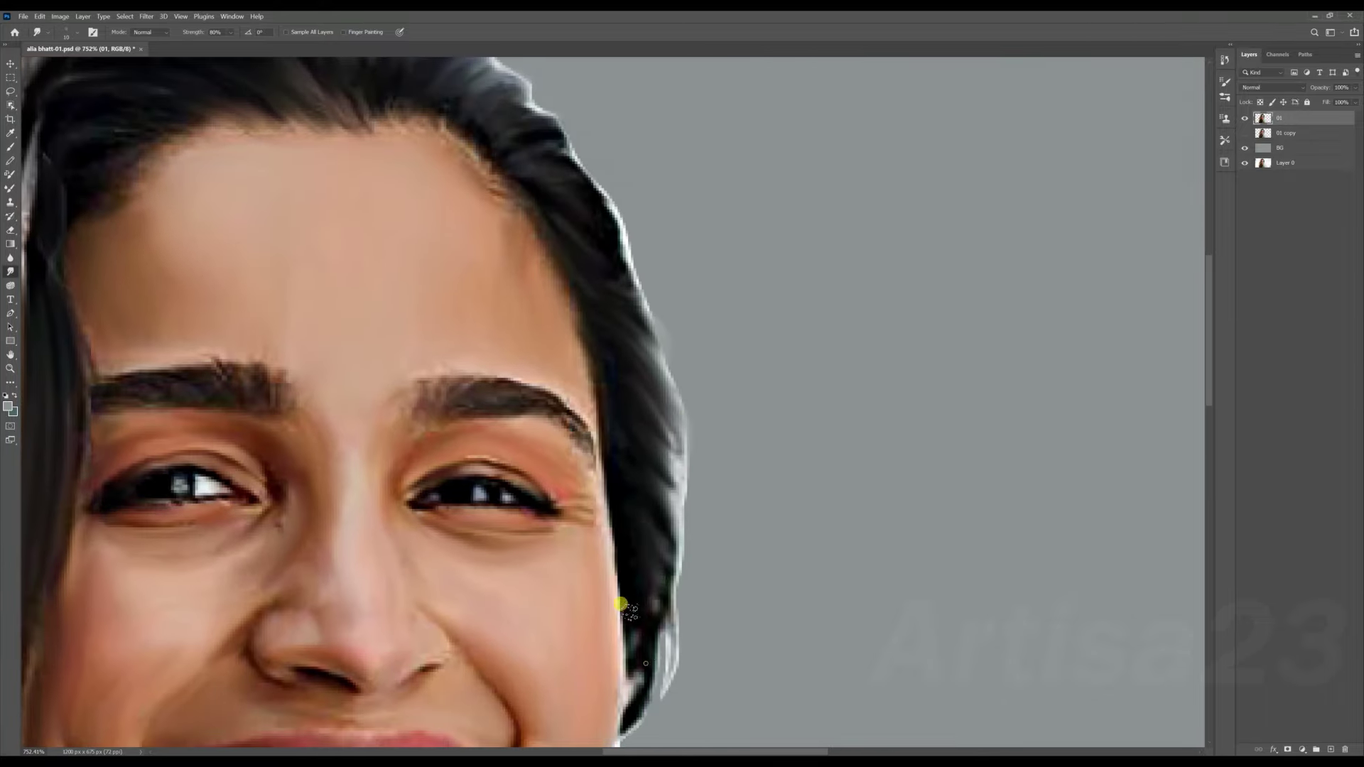
scroll(632, 639, down, 2)
scroll(535, 365, up, 2)
scroll(550, 422, up, 2)
drag(549, 422, 467, 409)
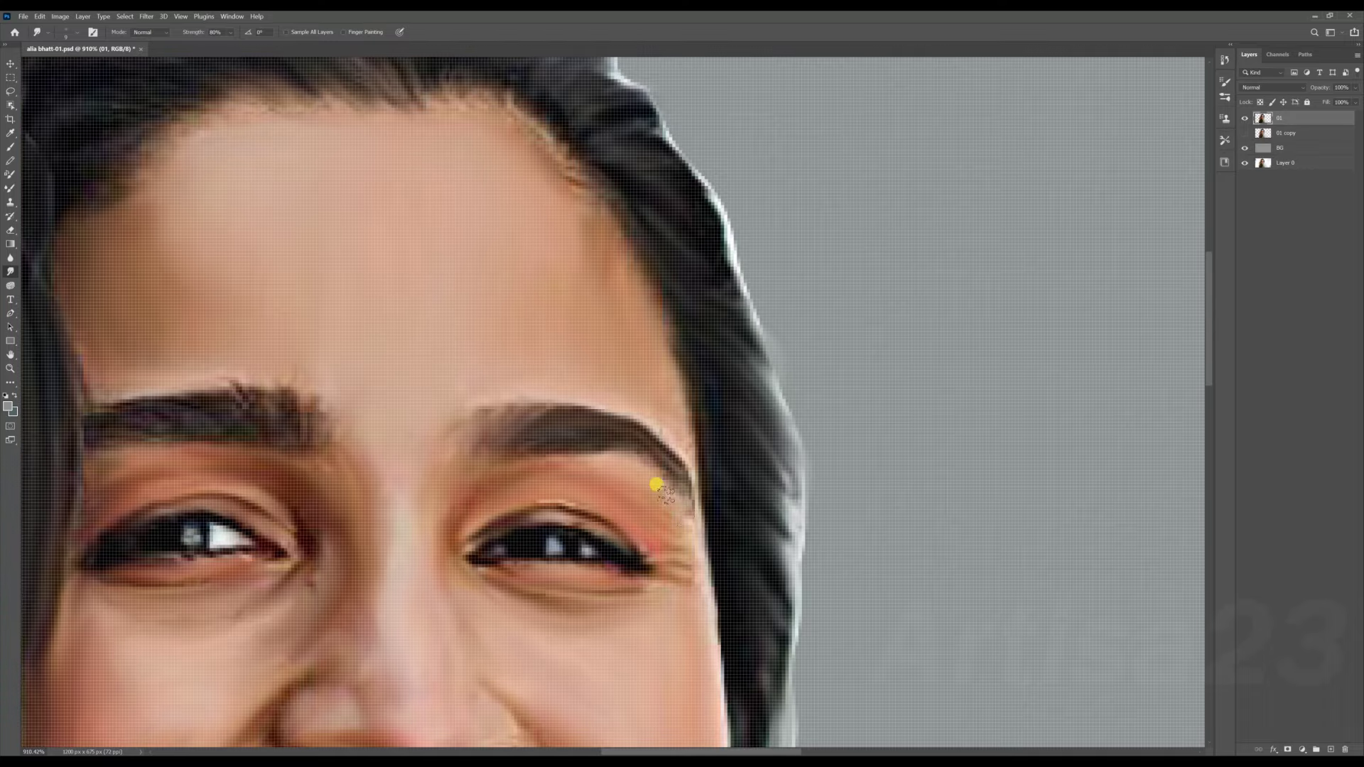
scroll(468, 465, left, 3)
scroll(216, 368, down, 3)
scroll(557, 283, down, 3)
scroll(502, 234, up, 1)
scroll(516, 313, down, 1)
scroll(517, 312, down, 2)
scroll(560, 398, up, 1)
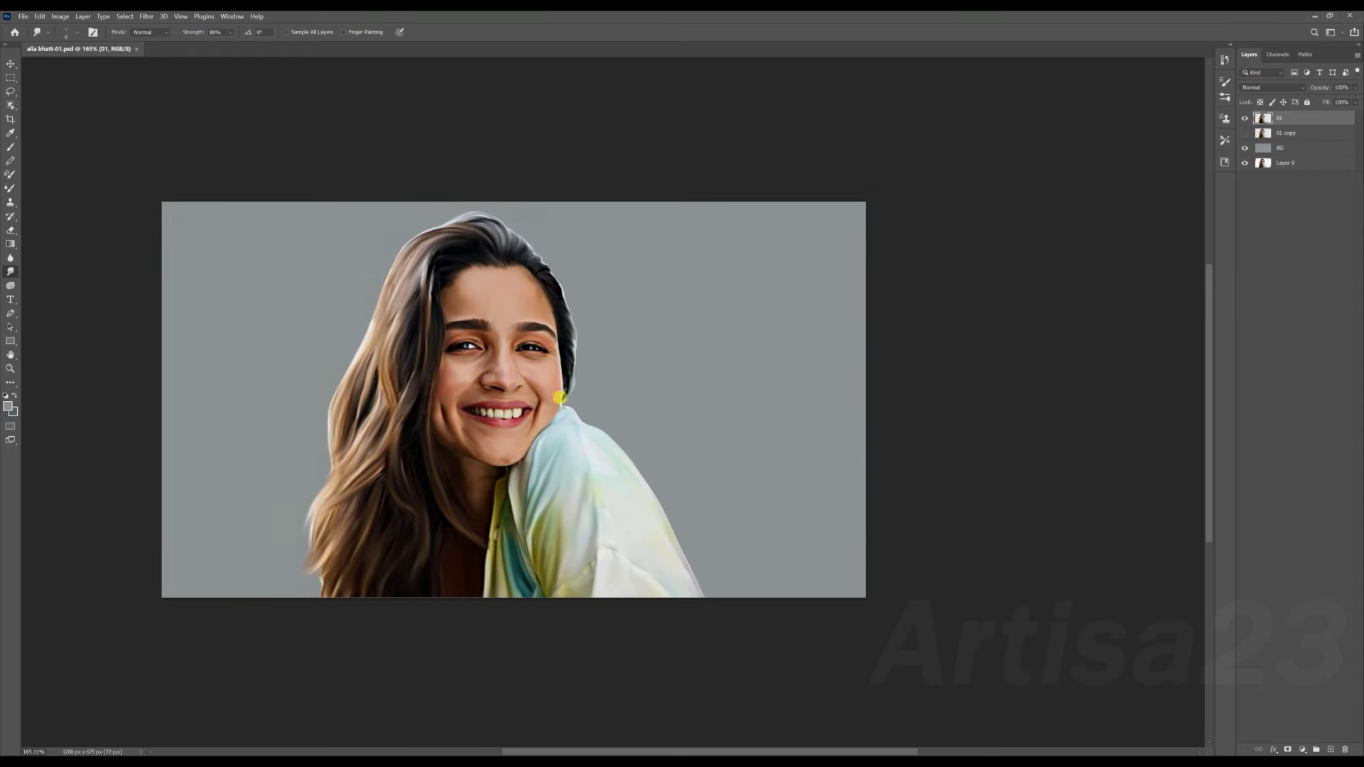
drag(1282, 126, 1283, 129)
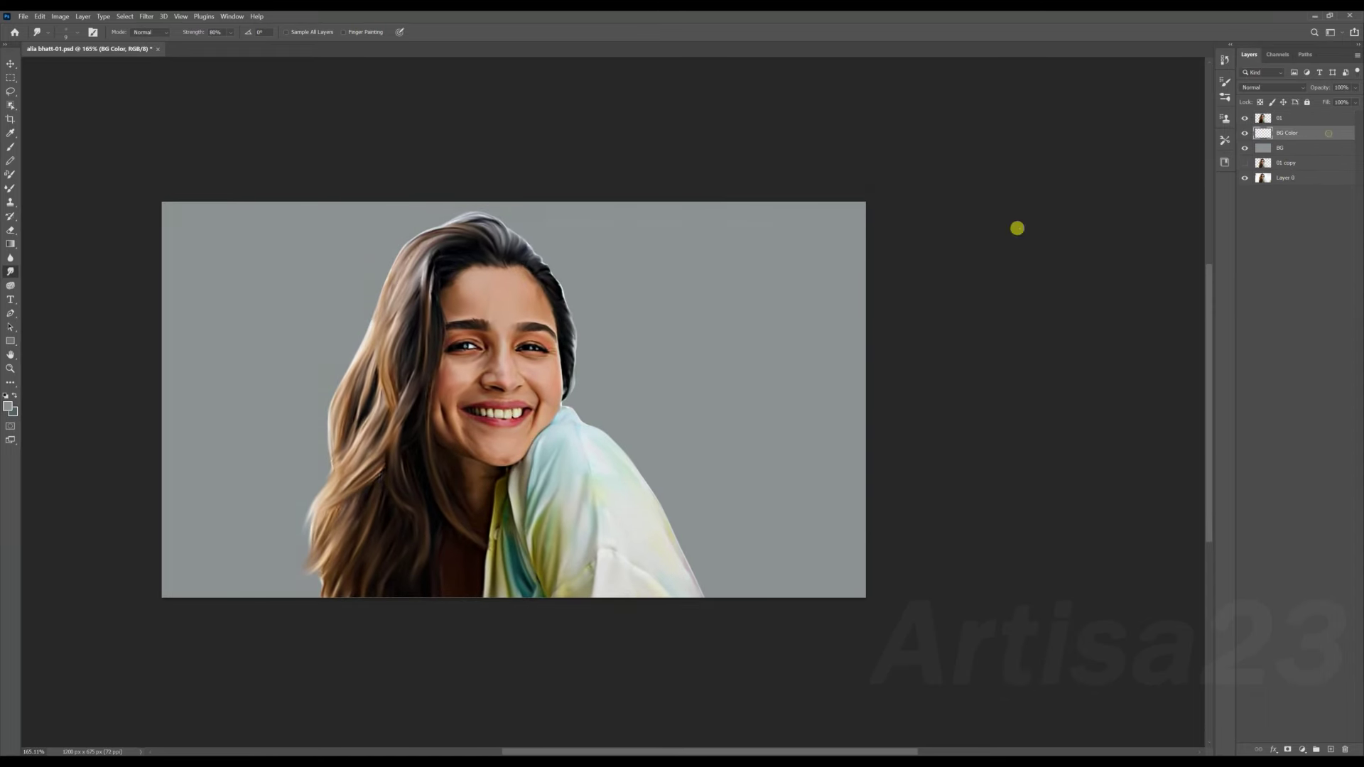
Pick the Brush tool and save the file as 'alia bhatt-01a'.
key(b)
key(F5)
scroll(1215, 234, up, 3)
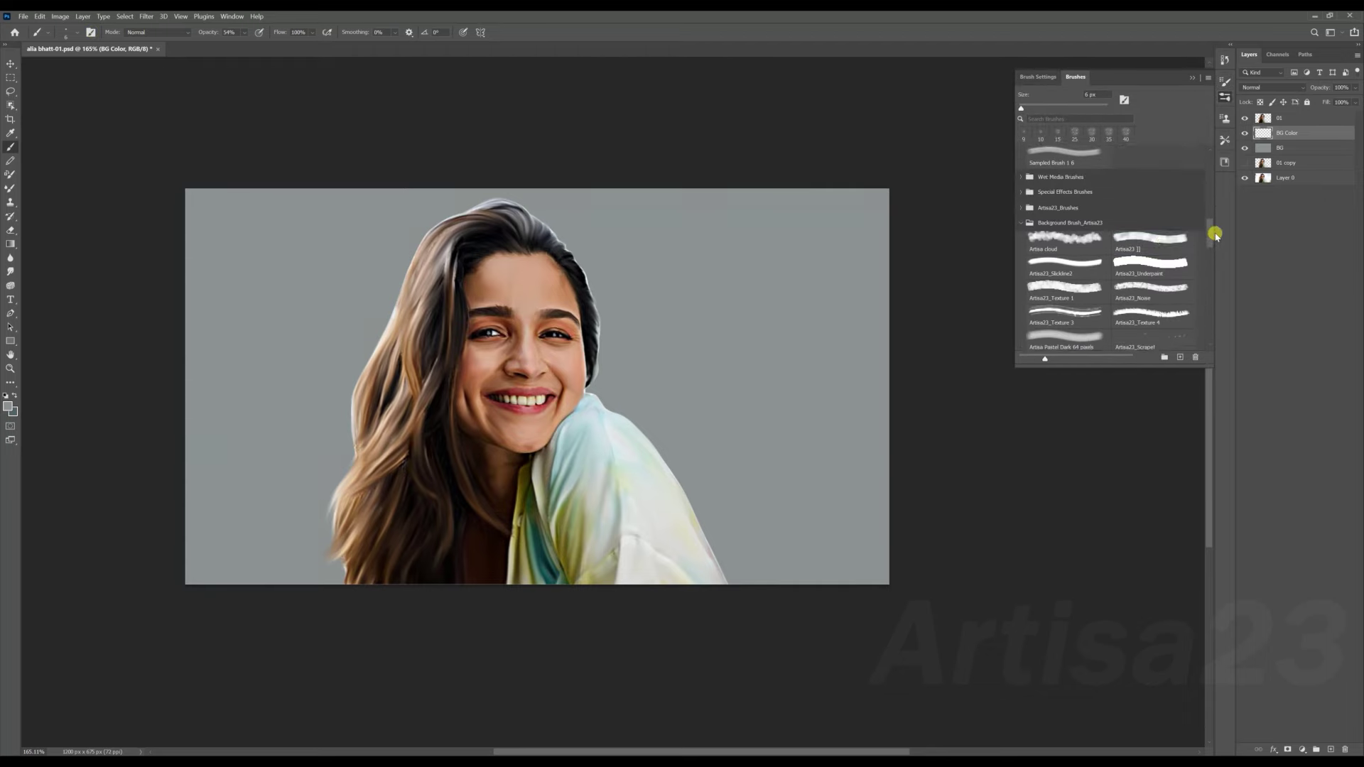
scroll(1214, 235, down, 1)
key(F5)
key(ctrl+minus)
key(ctrl+shift+s)
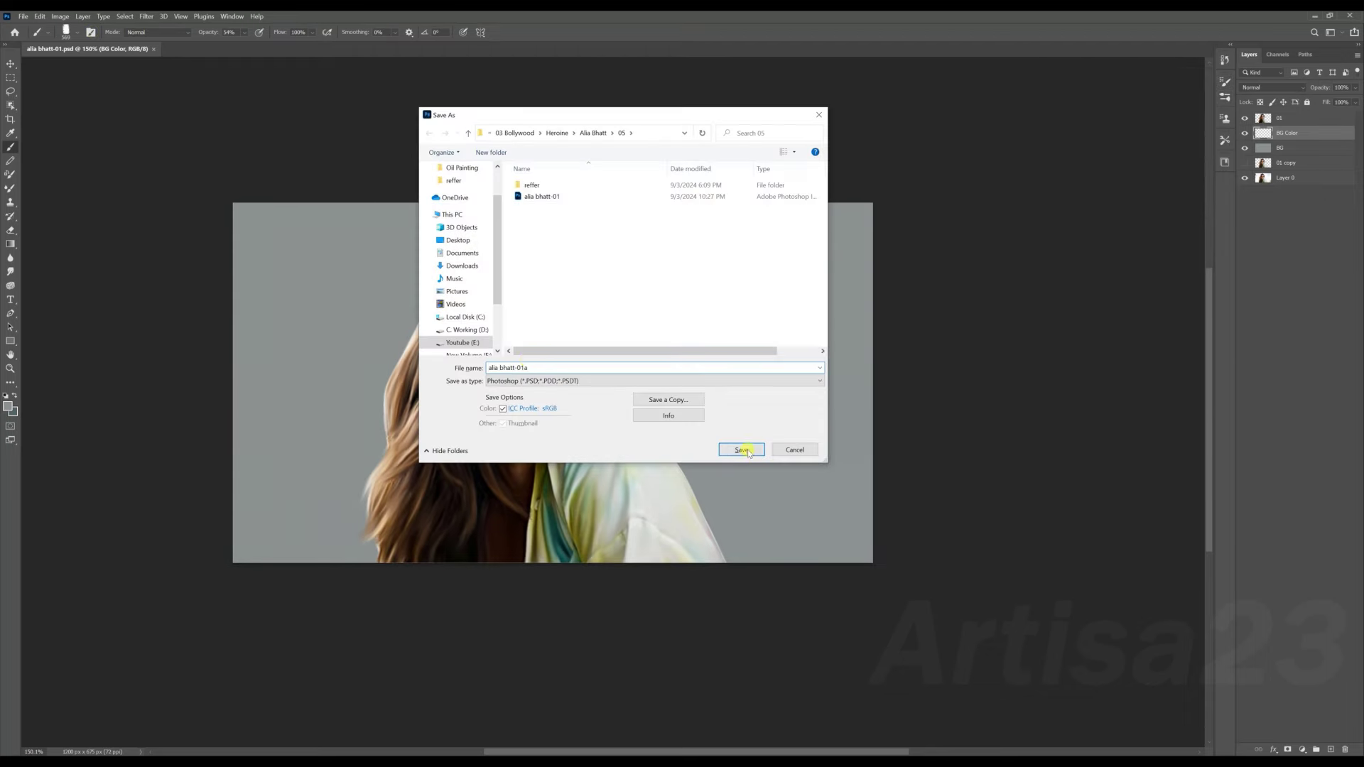
click(741, 450)
Paint soft green and orange patches across the right side and top of the background.
mouse_move(627, 317)
mouse_down()
mouse_move(604, 298)
mouse_move(660, 369)
mouse_up()
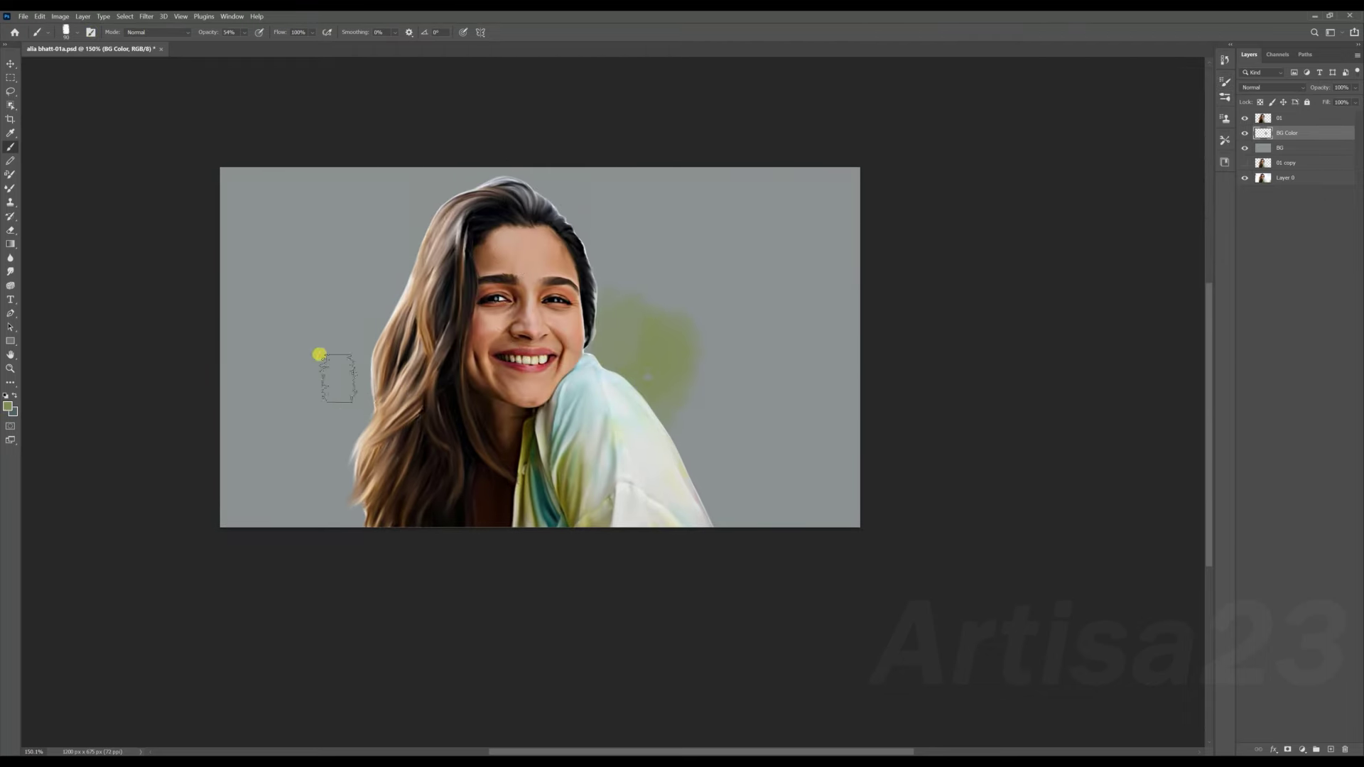
drag(634, 287, 760, 307)
drag(823, 210, 831, 159)
mouse_move(791, 237)
mouse_down()
mouse_move(800, 142)
mouse_move(807, 210)
mouse_up()
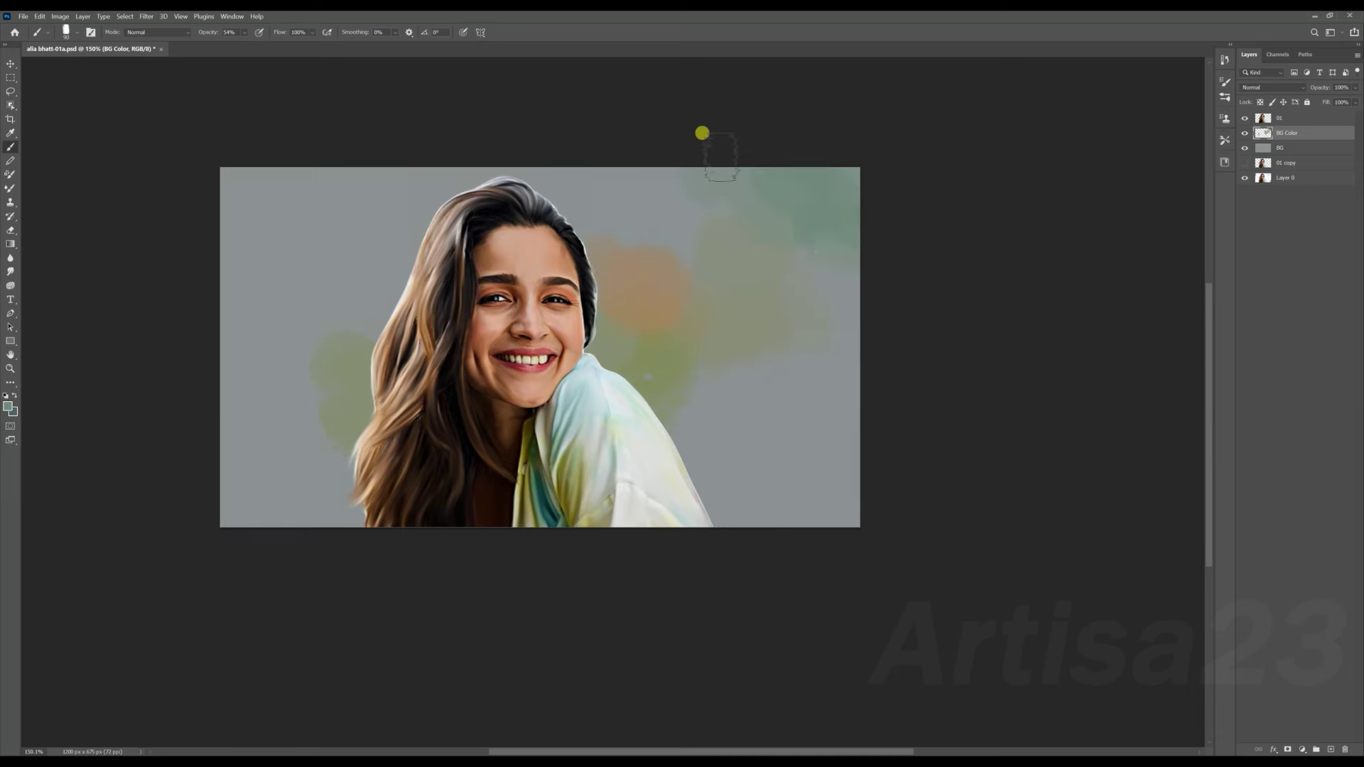
drag(702, 133, 672, 167)
Sample a teal colour and wash teal and soft green over the top-left background.
alt+click(553, 505)
mouse_move(227, 177)
mouse_down()
mouse_move(270, 152)
mouse_move(274, 204)
mouse_move(322, 162)
mouse_move(270, 149)
mouse_move(227, 235)
mouse_up()
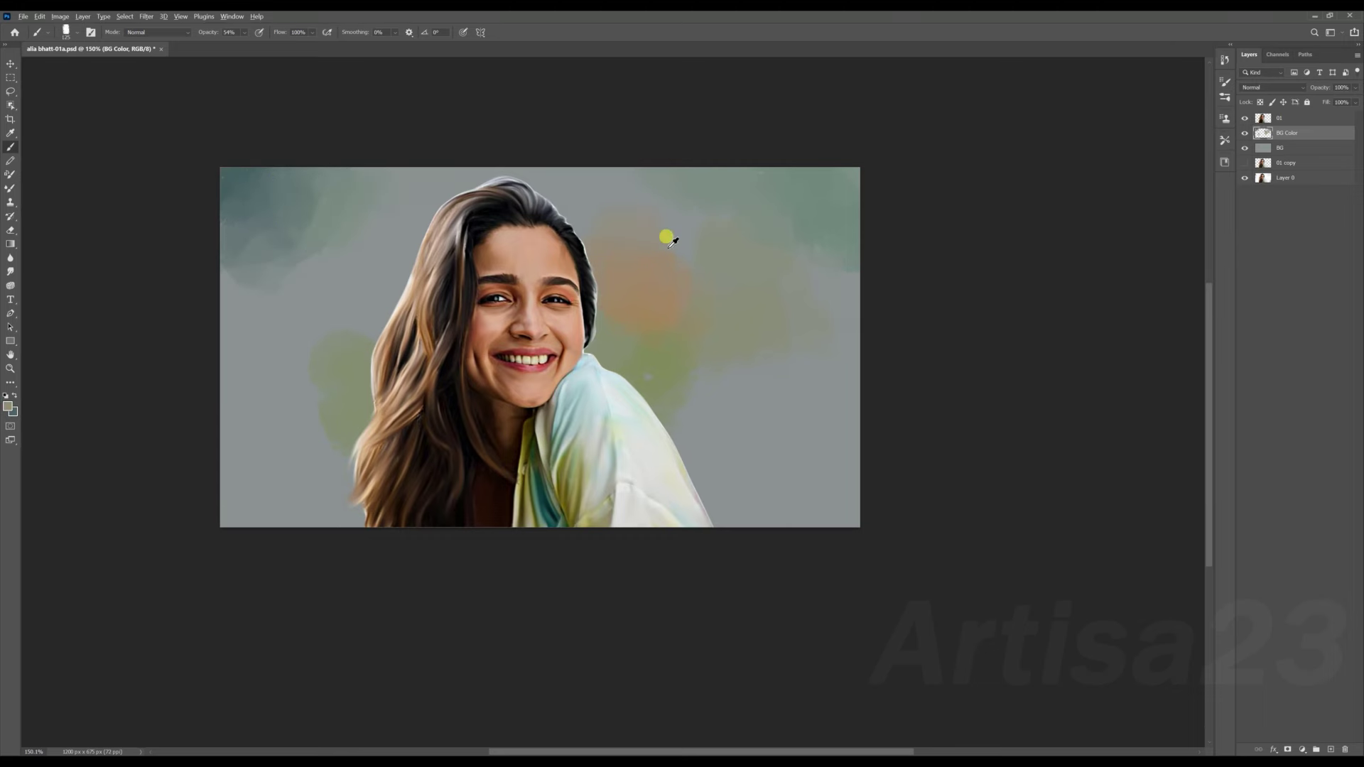
drag(313, 369, 270, 419)
drag(380, 148, 207, 259)
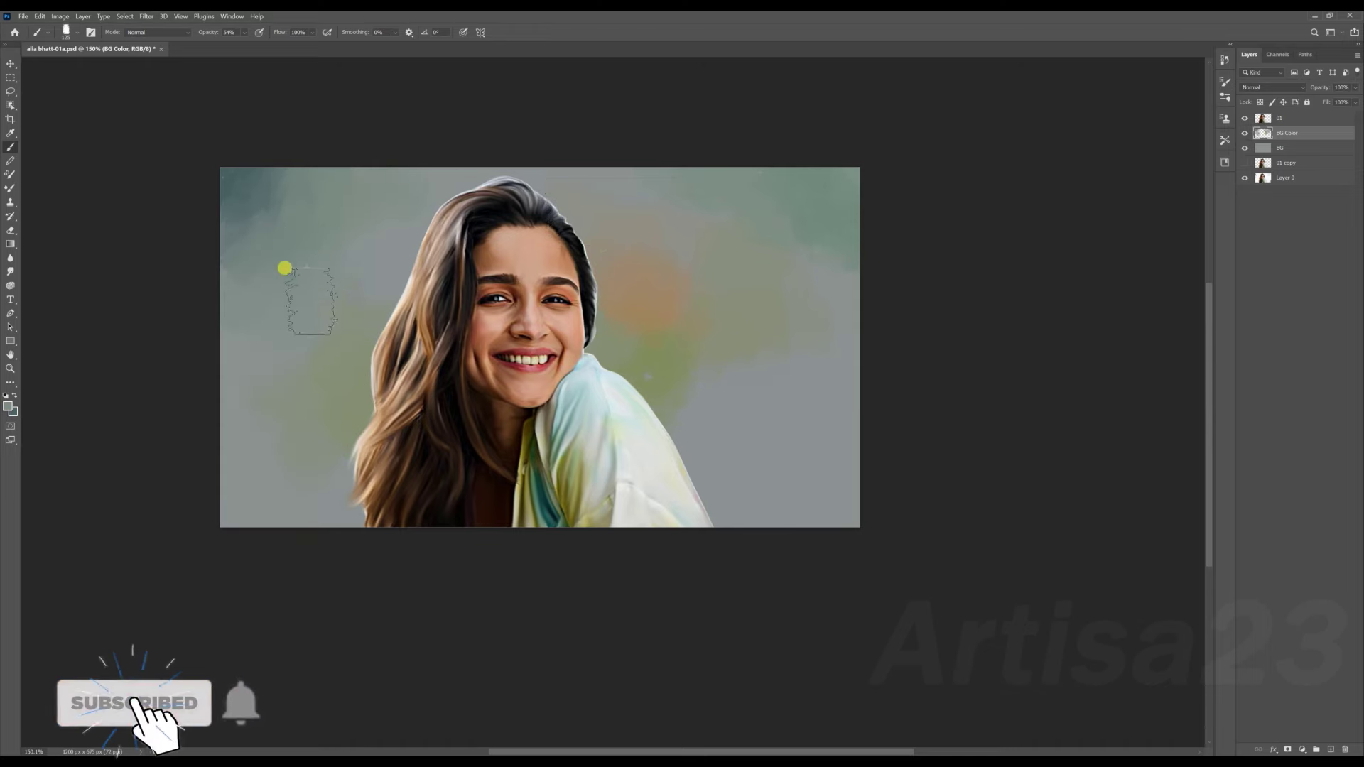
scroll(291, 252, down, 2)
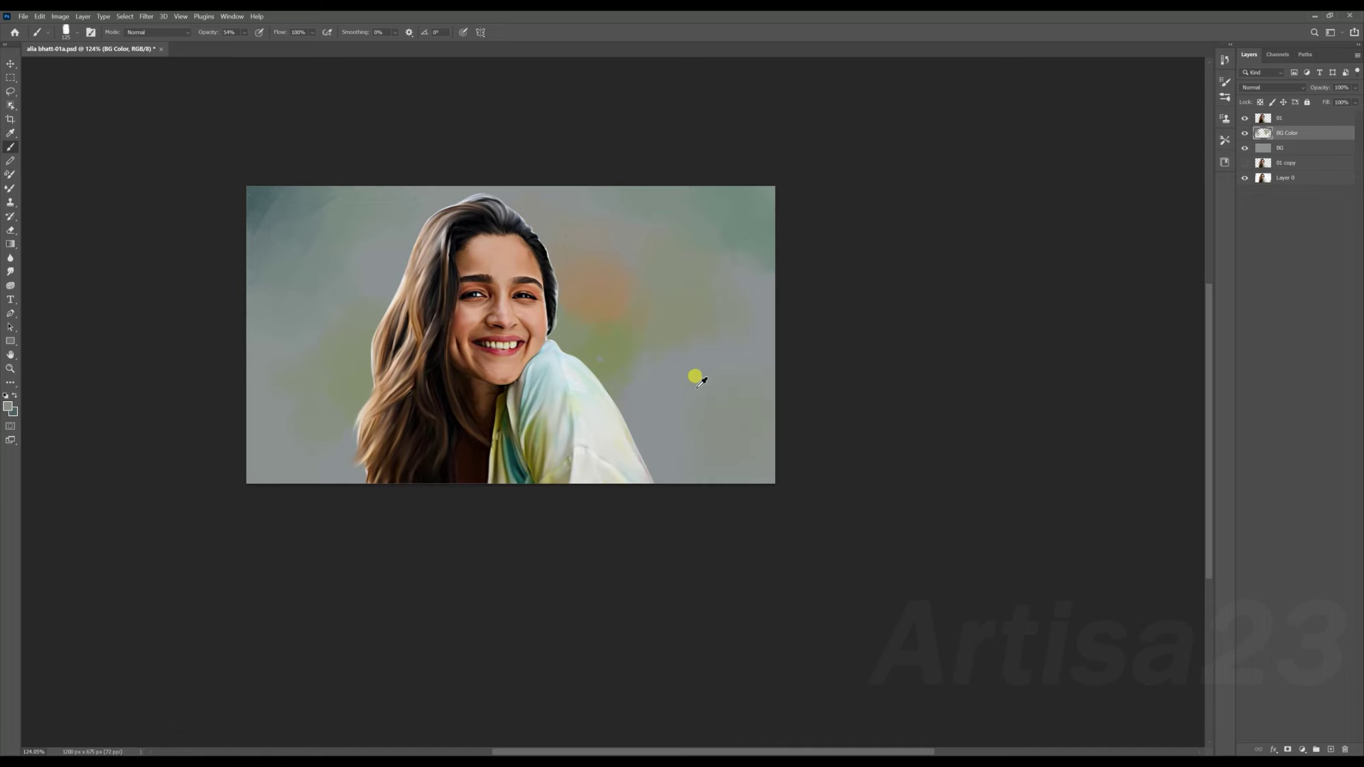
scroll(647, 363, down, 2)
scroll(693, 341, up, 1)
click(1279, 118)
click(1280, 749)
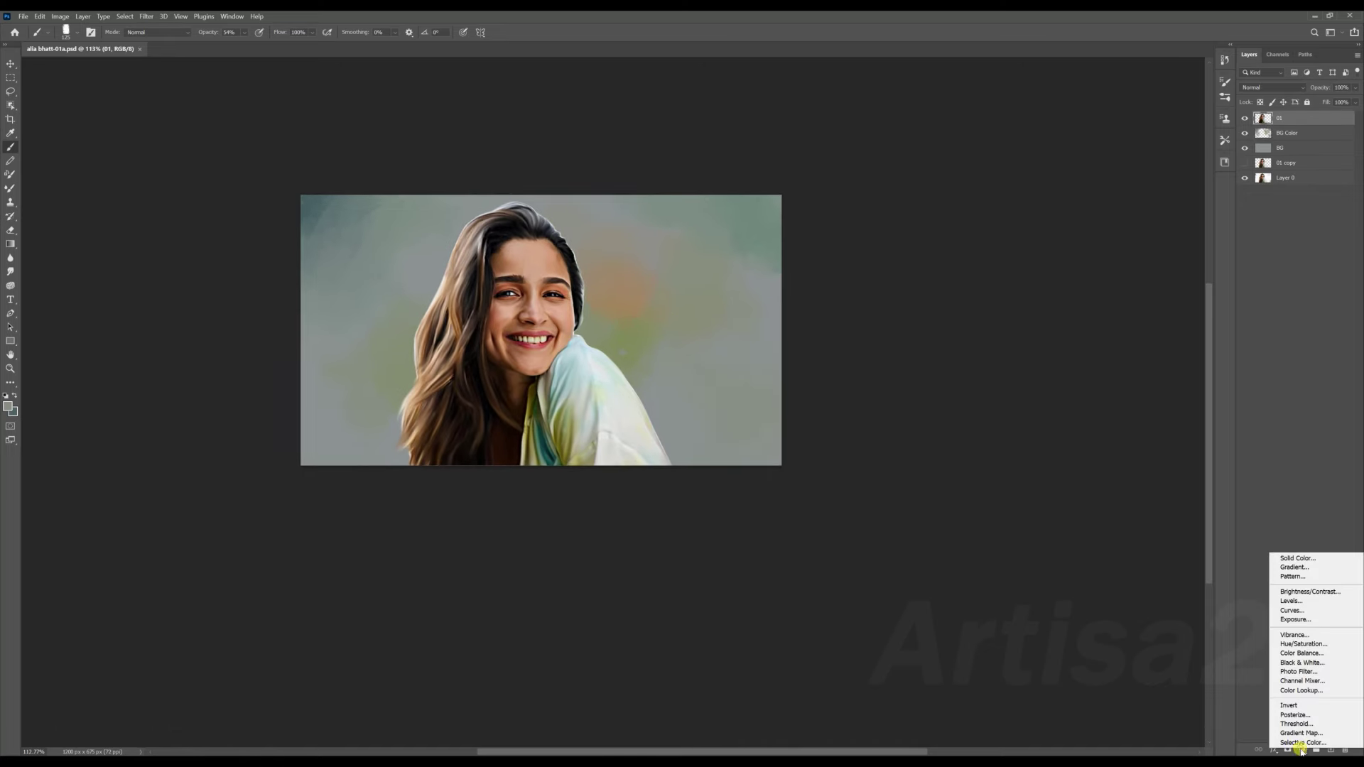
Add a mask to layer 01 and paint it black with a Soft Round brush, fading the lower shirt and hair.
click(1287, 749)
click(1224, 82)
scroll(1108, 213, up, 1)
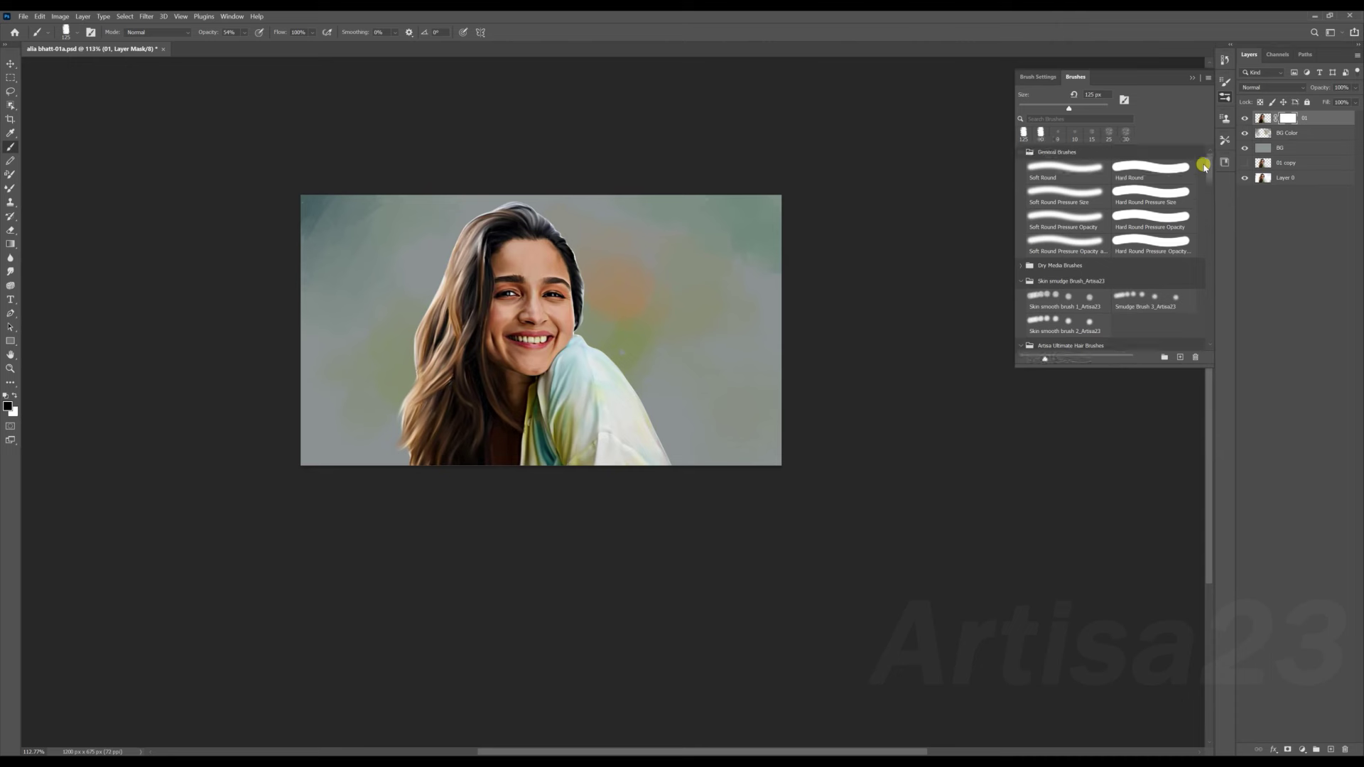
double_click(1086, 167)
scroll(694, 399, up, 2)
mouse_move(639, 440)
mouse_down()
mouse_move(515, 429)
mouse_move(639, 478)
mouse_move(344, 466)
mouse_move(451, 404)
mouse_move(272, 470)
mouse_up()
mouse_move(509, 357)
mouse_down()
mouse_move(611, 412)
mouse_move(429, 436)
mouse_move(325, 396)
mouse_up()
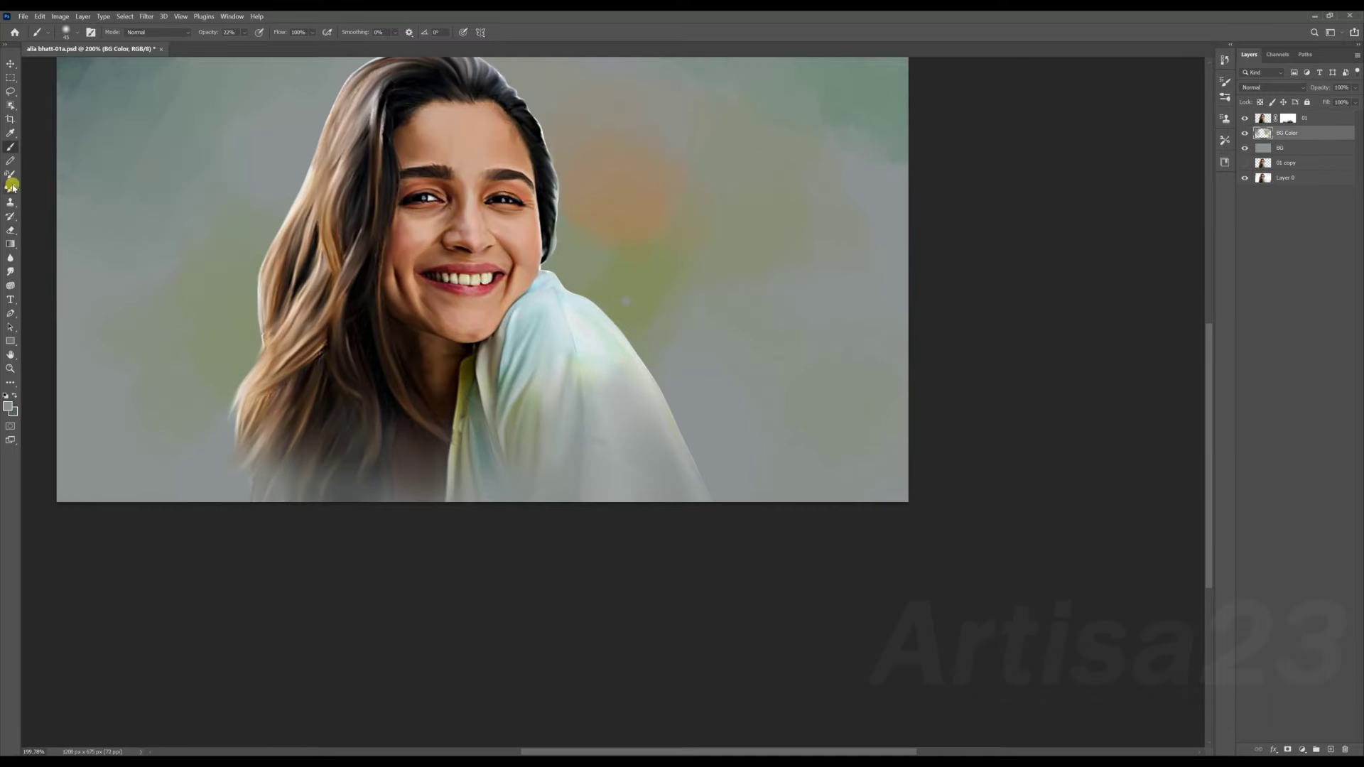
key(F5)
Pick a hair brush preset and set a dark earthy foreground colour in the Color Picker.
click(1141, 245)
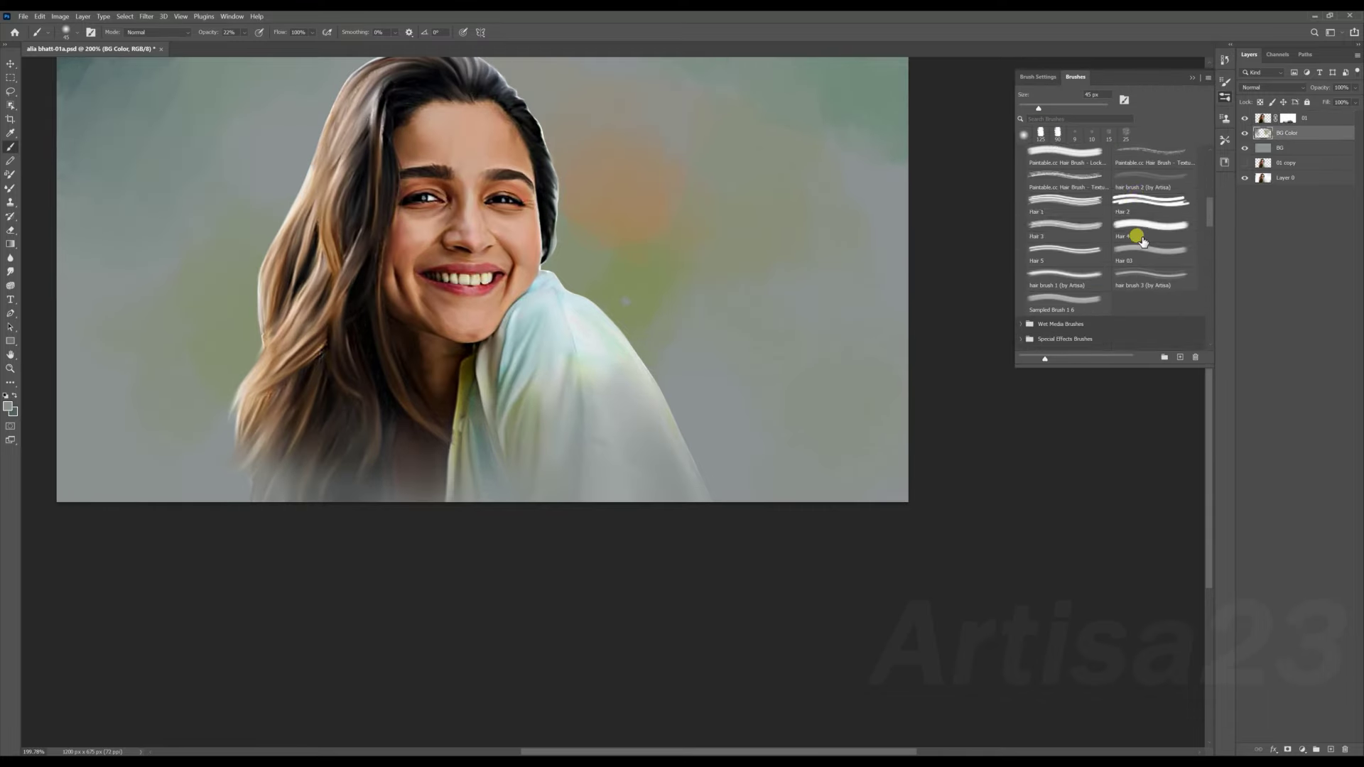
click(8, 406)
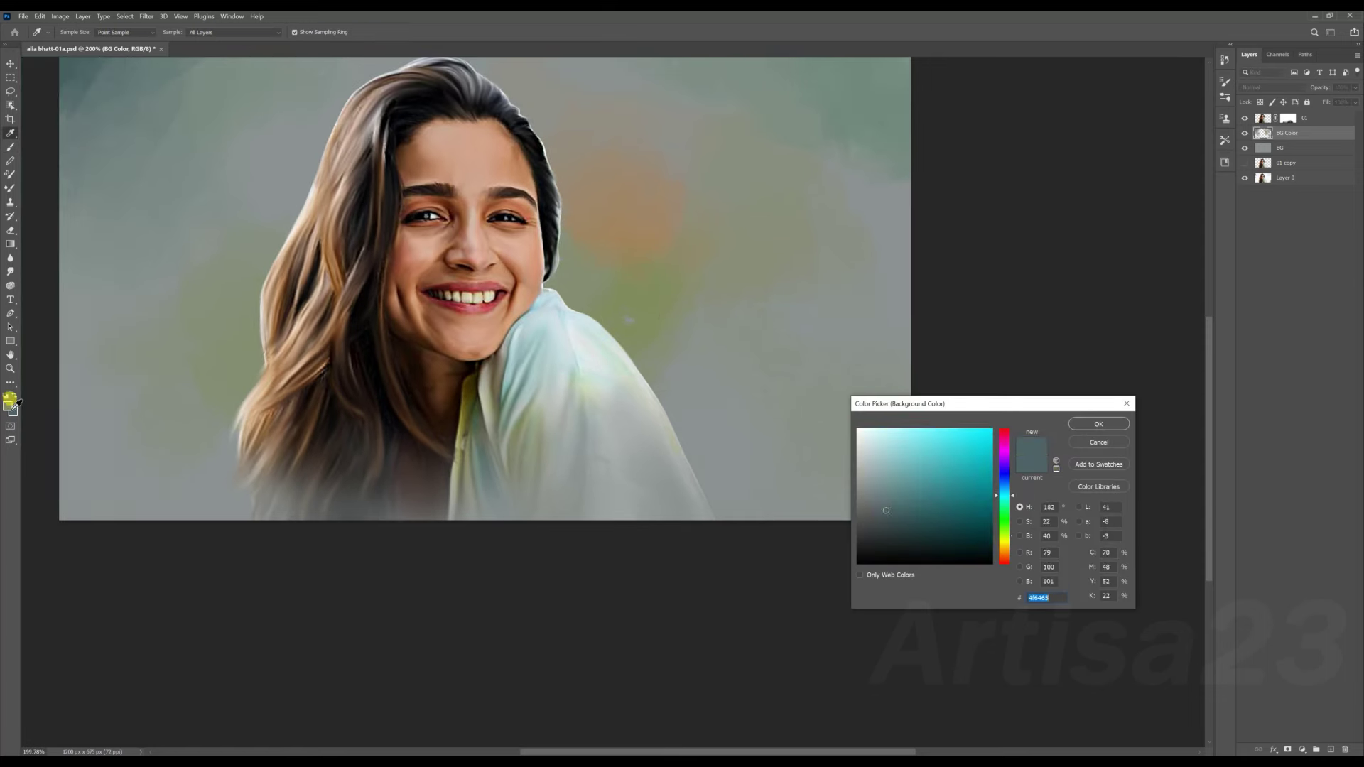
click(1102, 422)
click(7, 407)
click(1102, 424)
scroll(582, 247, down, 2)
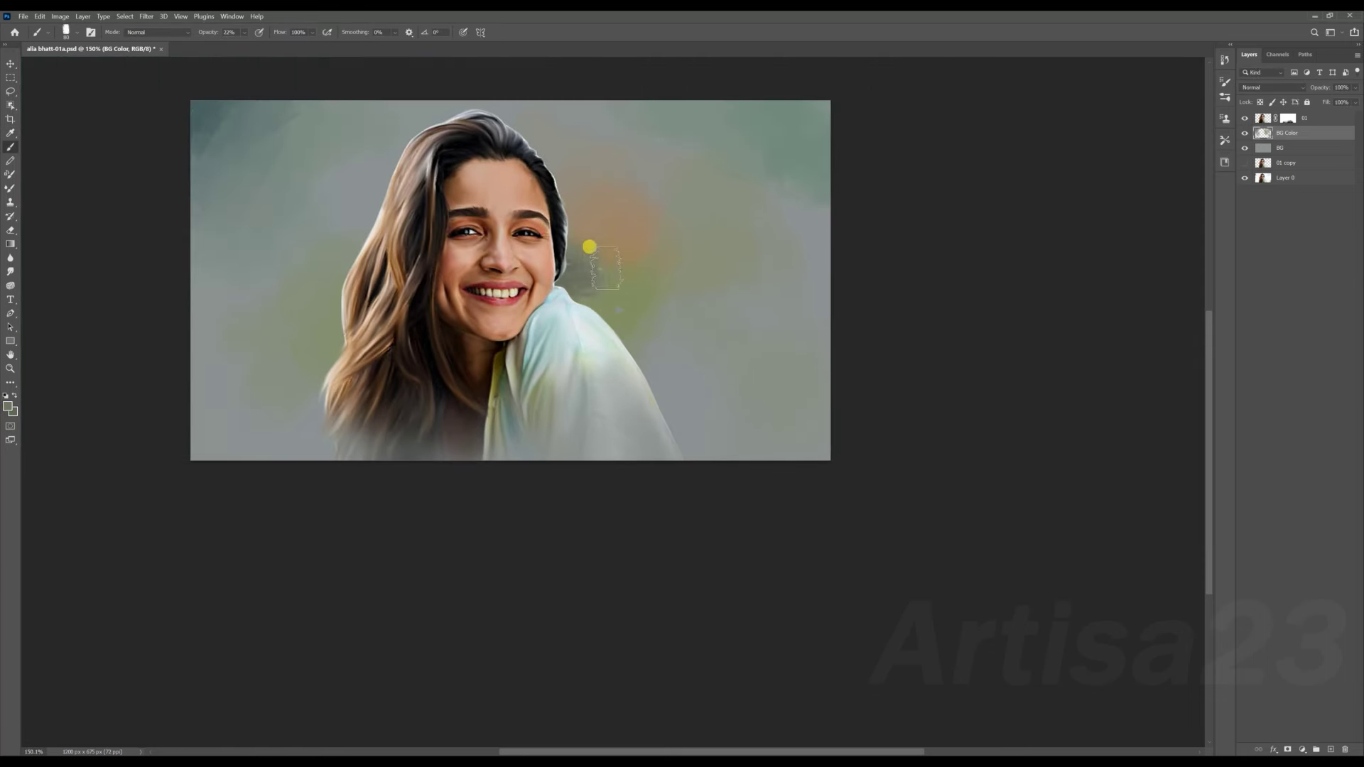
click(8, 406)
click(1103, 422)
scroll(517, 245, up, 2)
Paint dark strokes behind the neck on BG Color, resampling tan and darker colours between strokes.
drag(512, 227, 568, 291)
alt+click(561, 215)
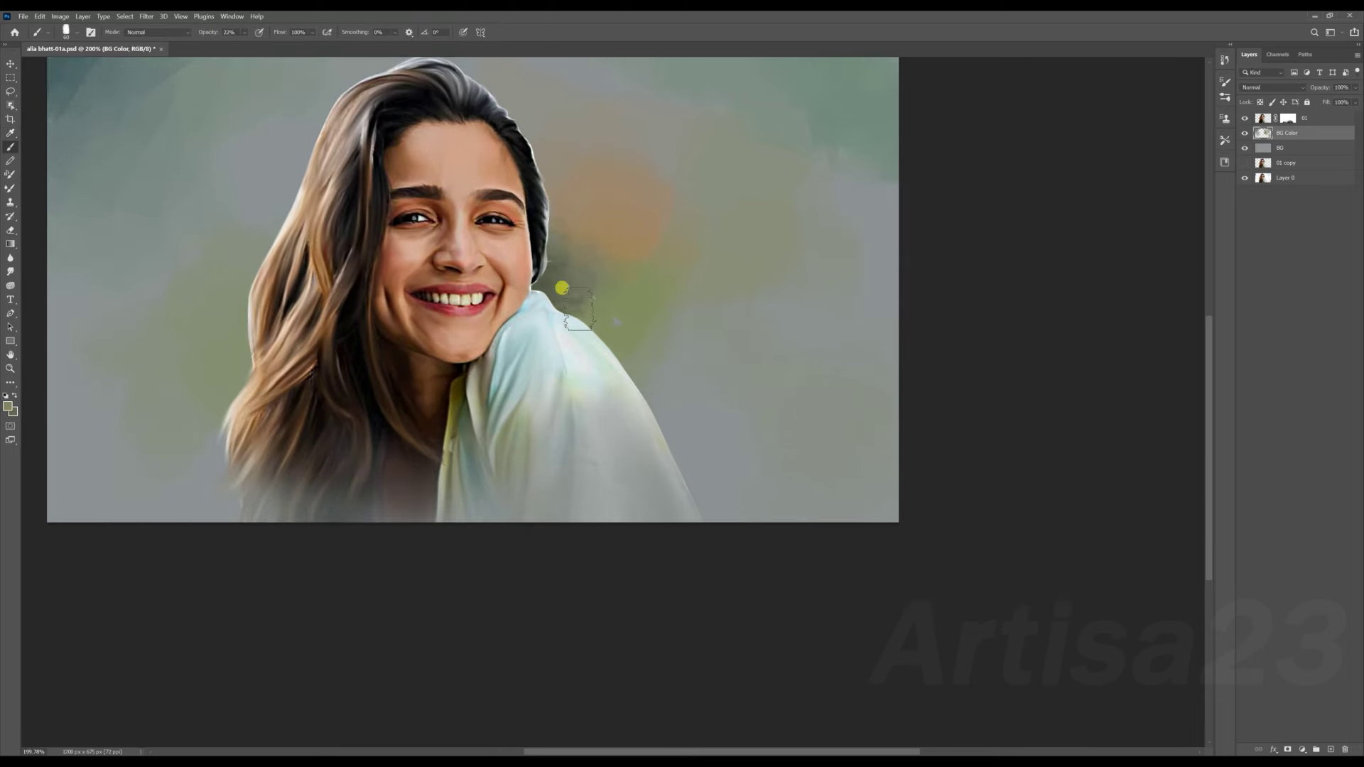
scroll(543, 247, down, 2)
click(7, 405)
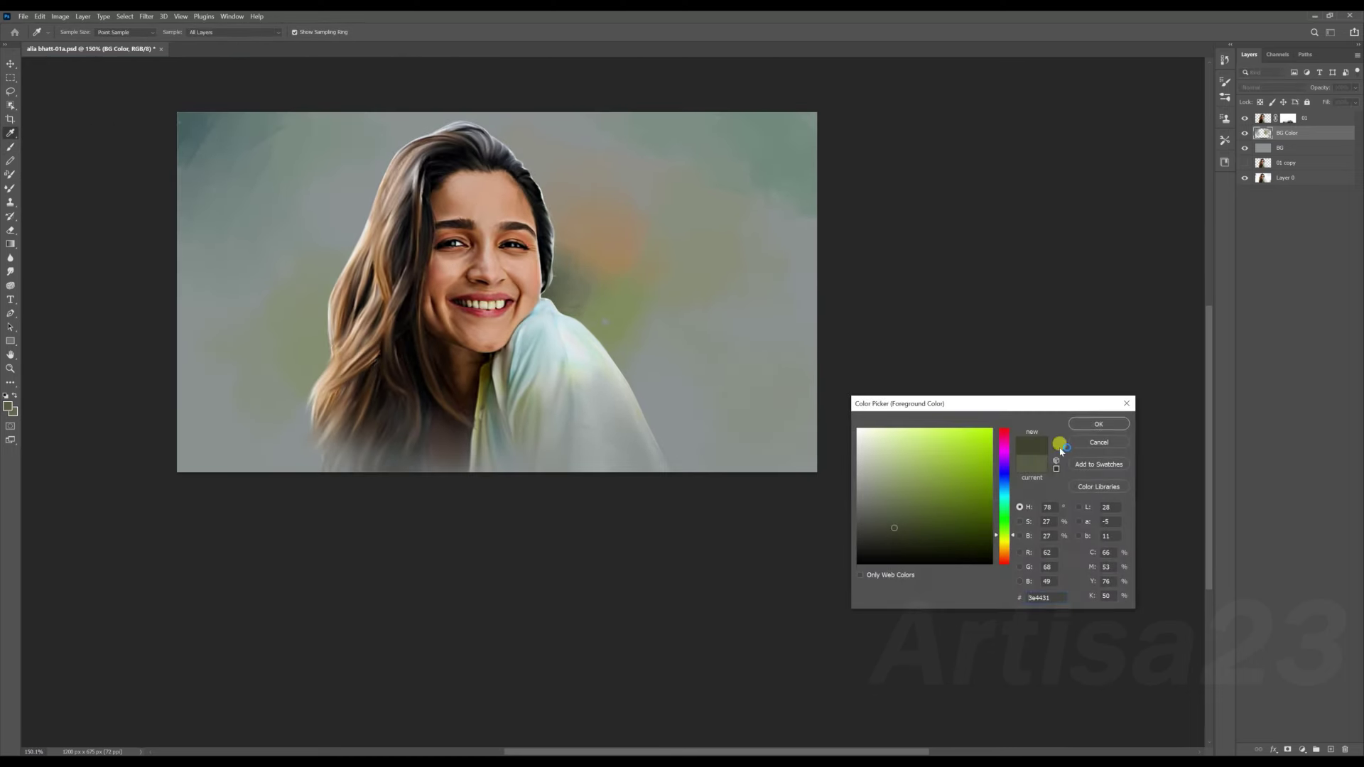
click(1103, 422)
scroll(535, 262, up, 2)
drag(572, 245, 546, 301)
Paint dark strokes left of the hair and smudge the green background there on BG Color.
key(r)
scroll(568, 294, up, 1)
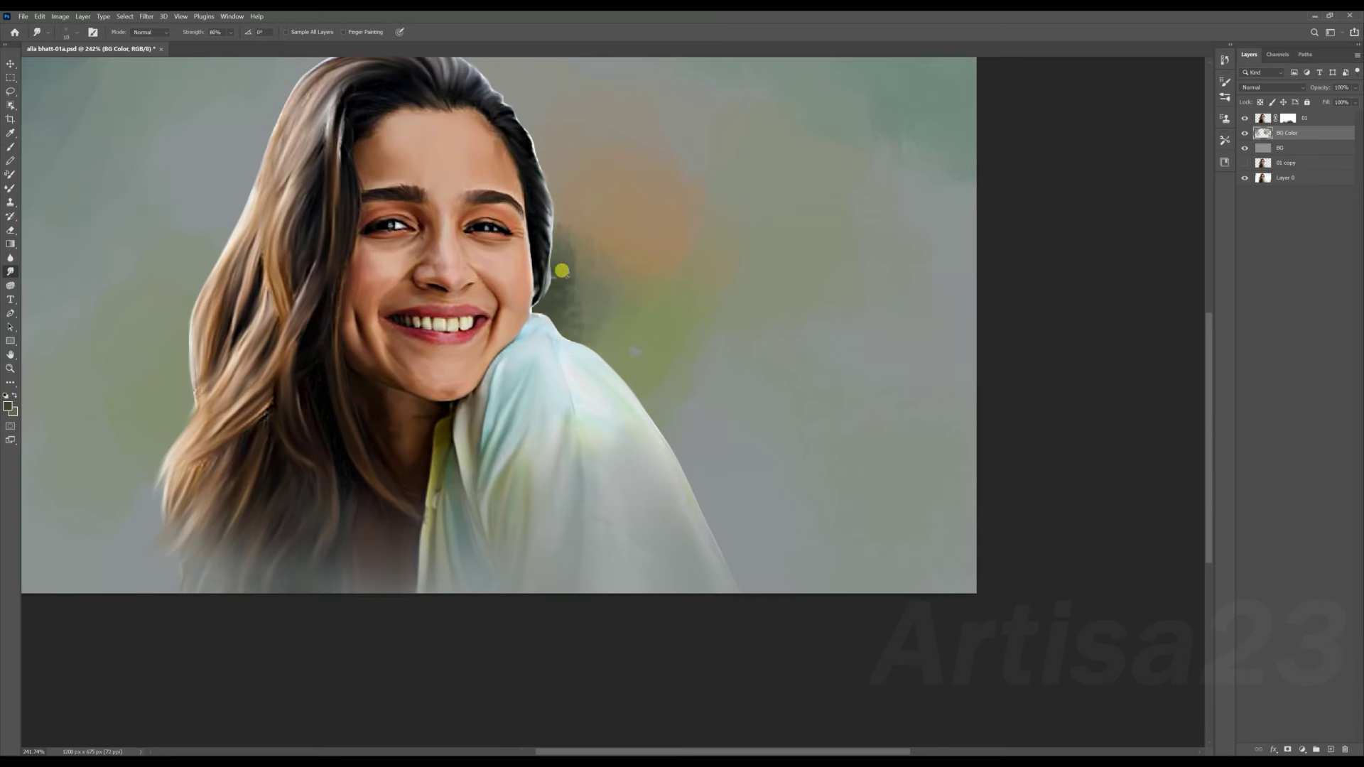
scroll(596, 313, down, 1)
key(b)
drag(217, 343, 203, 371)
click(10, 271)
scroll(216, 274, down, 2)
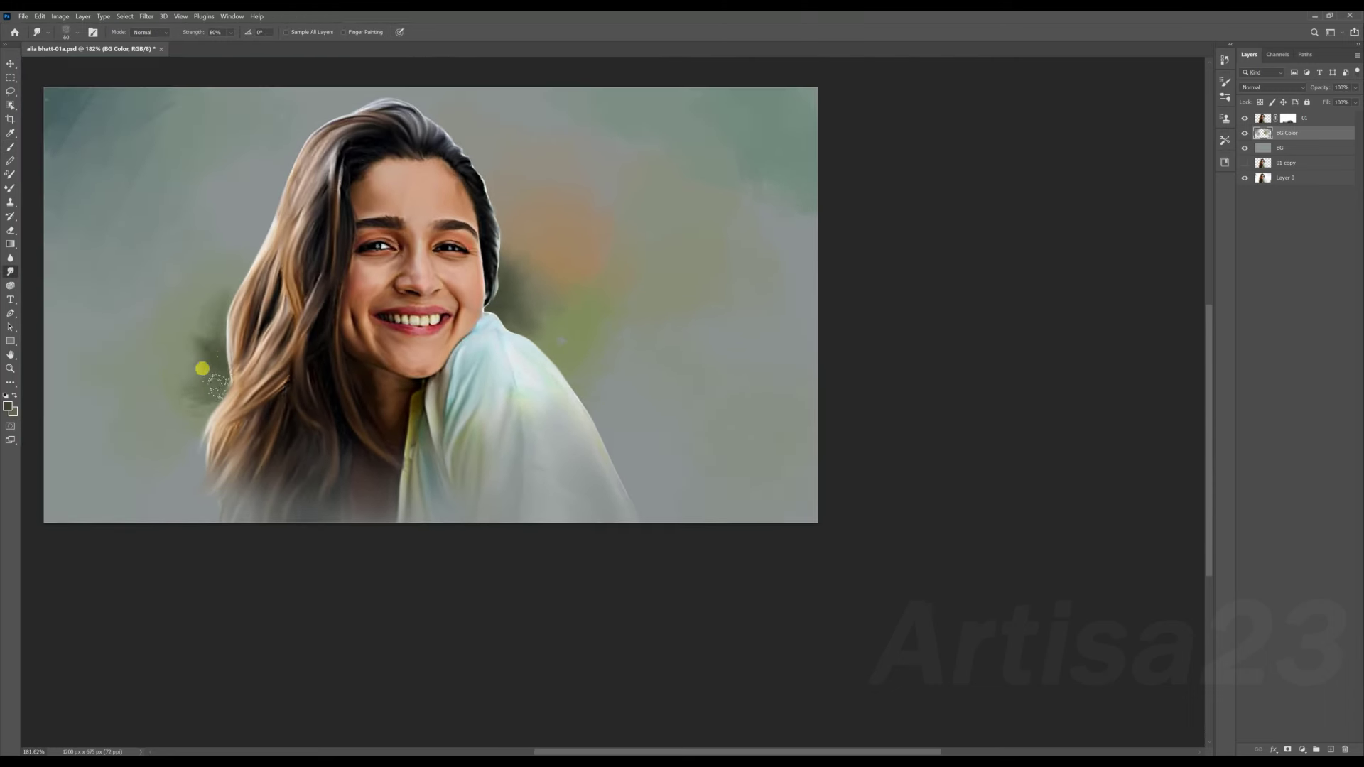
scroll(576, 327, down, 2)
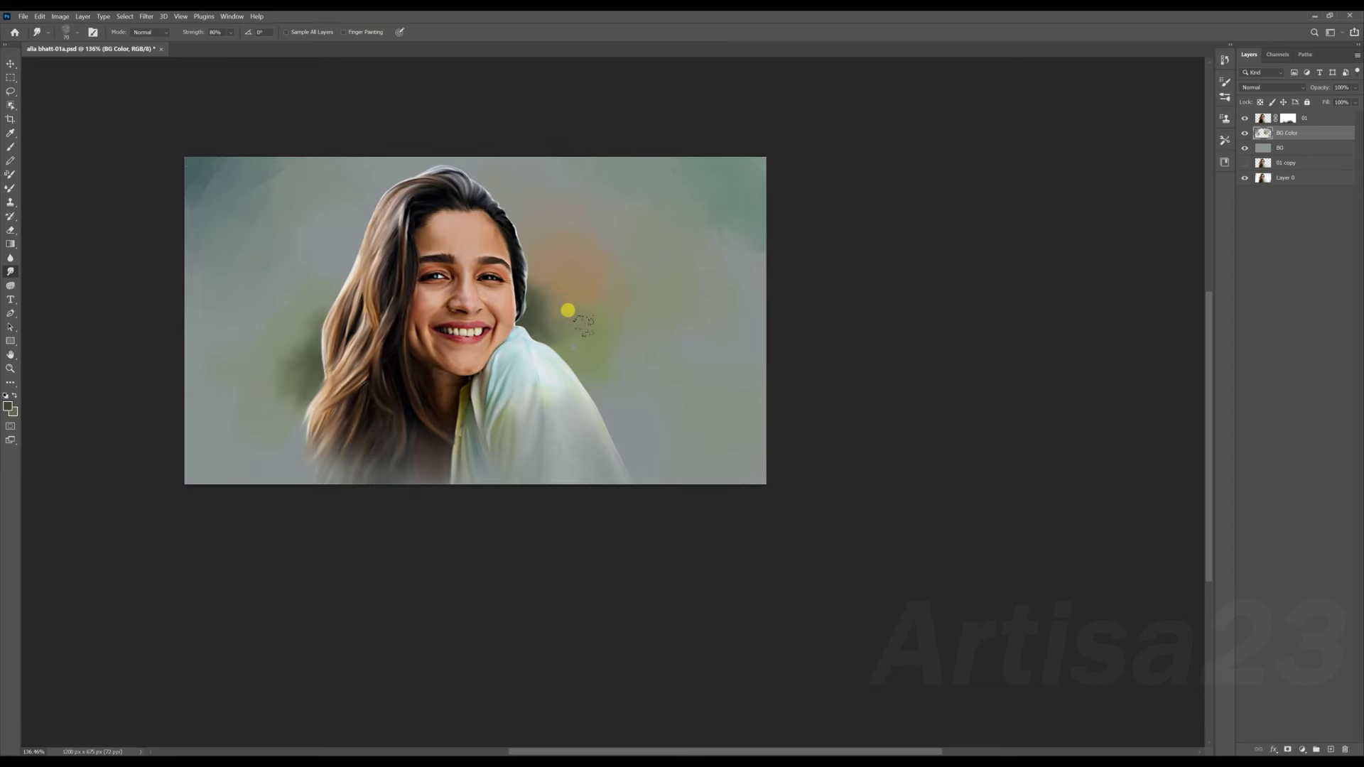
scroll(182, 387, up, 1)
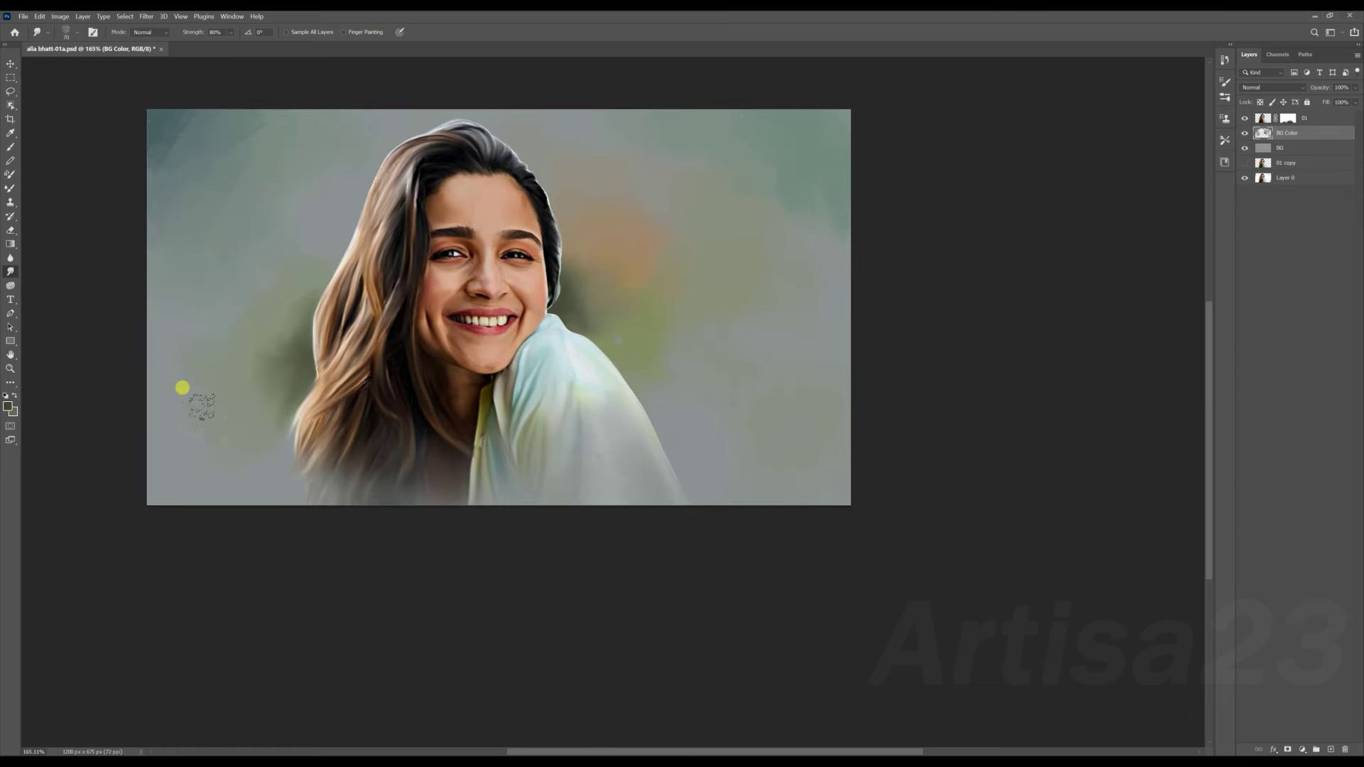
scroll(152, 164, down, 1)
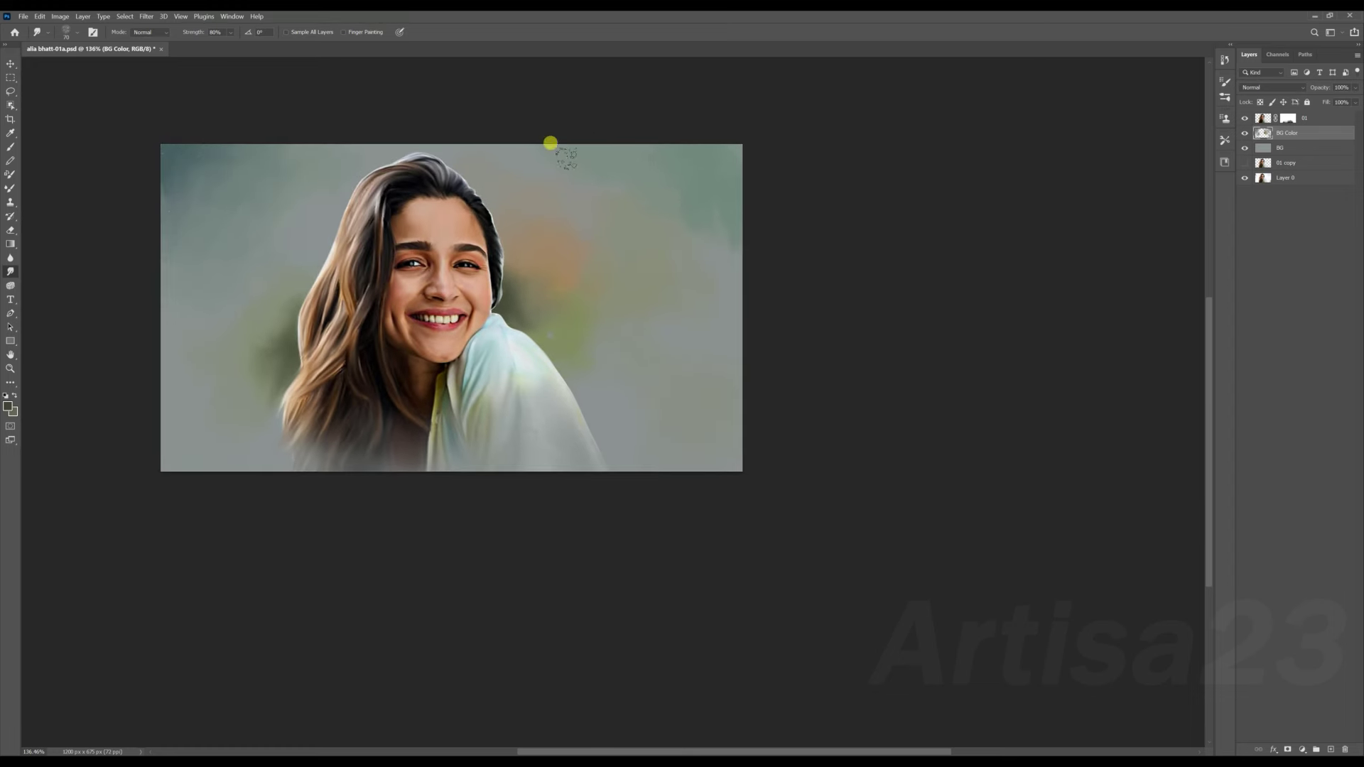
scroll(369, 316, down, 1)
scroll(284, 317, up, 1)
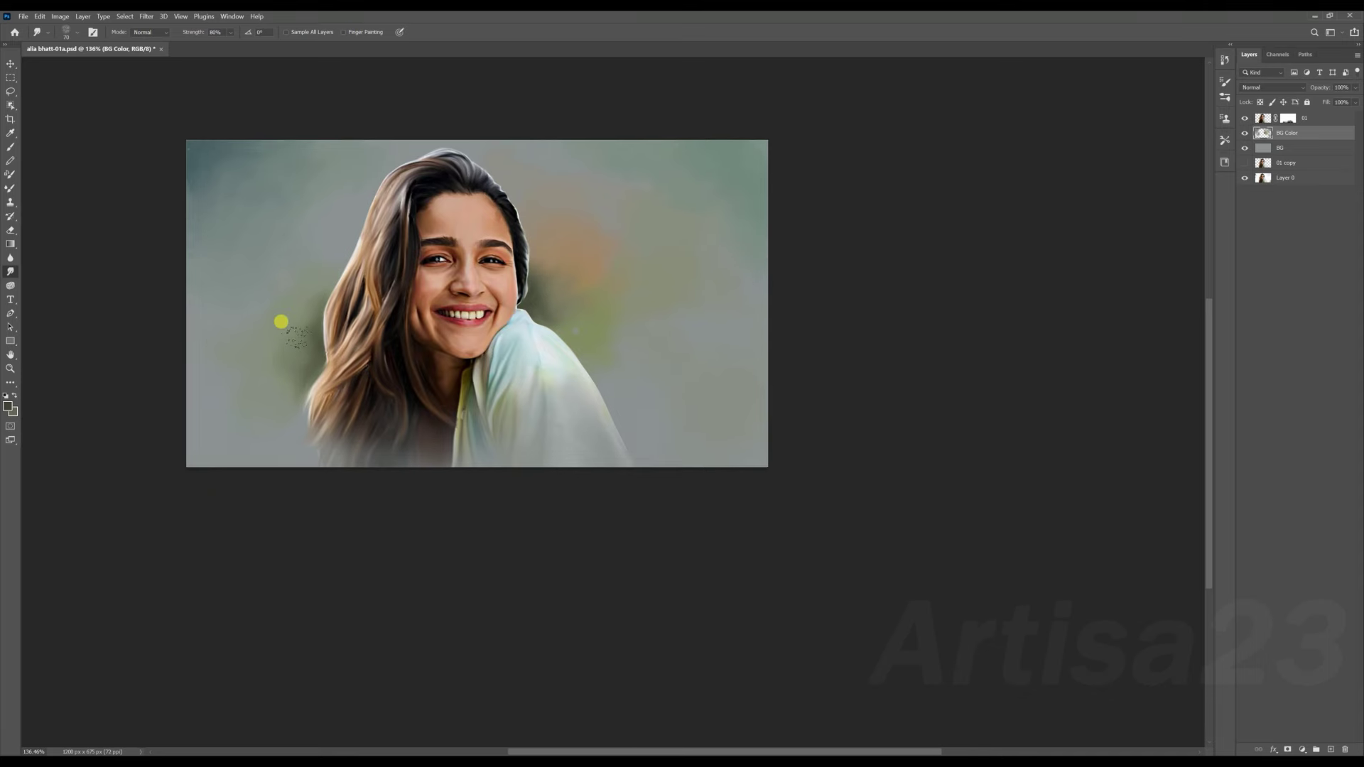
scroll(235, 348, up, 1)
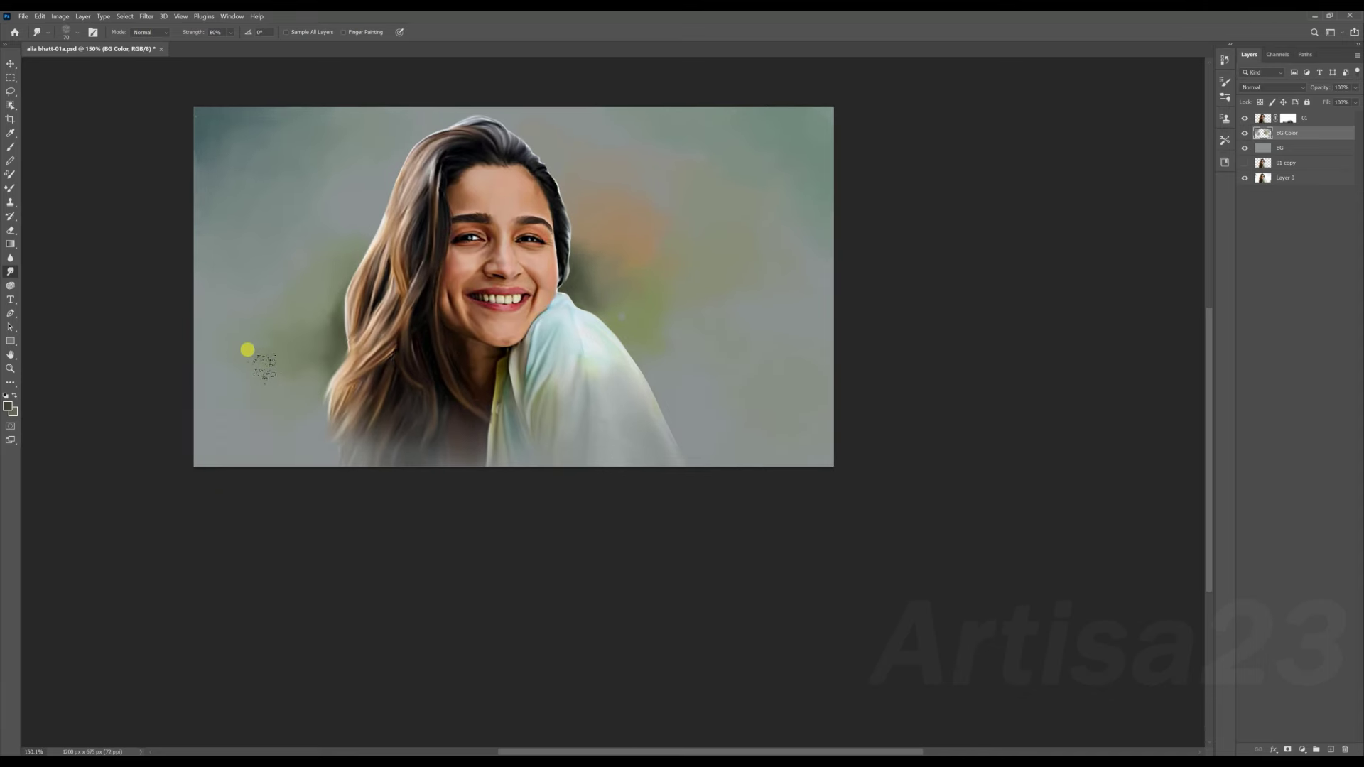
drag(296, 308, 232, 312)
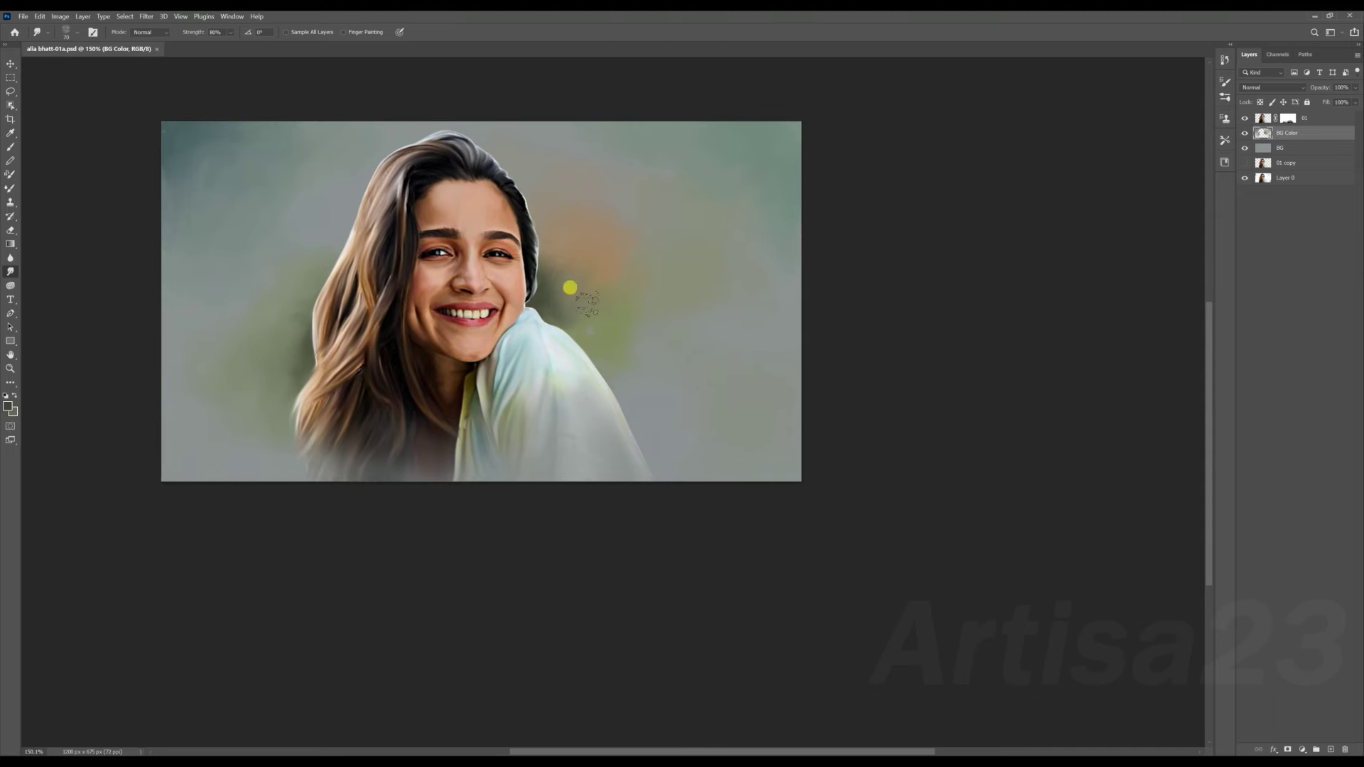
scroll(568, 284, down, 1)
Smudge layer 01's mask to soften the portrait's edge near the shoulder.
click(1329, 119)
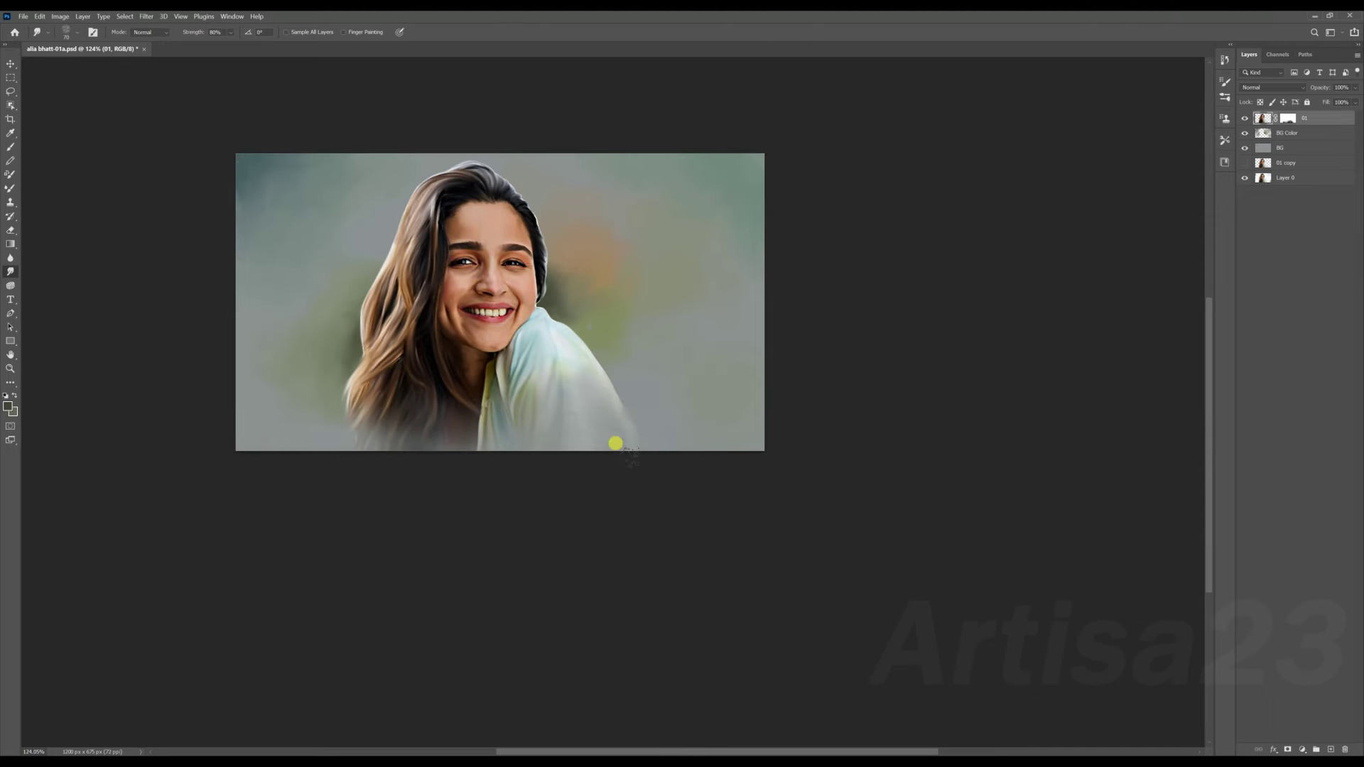
click(1287, 118)
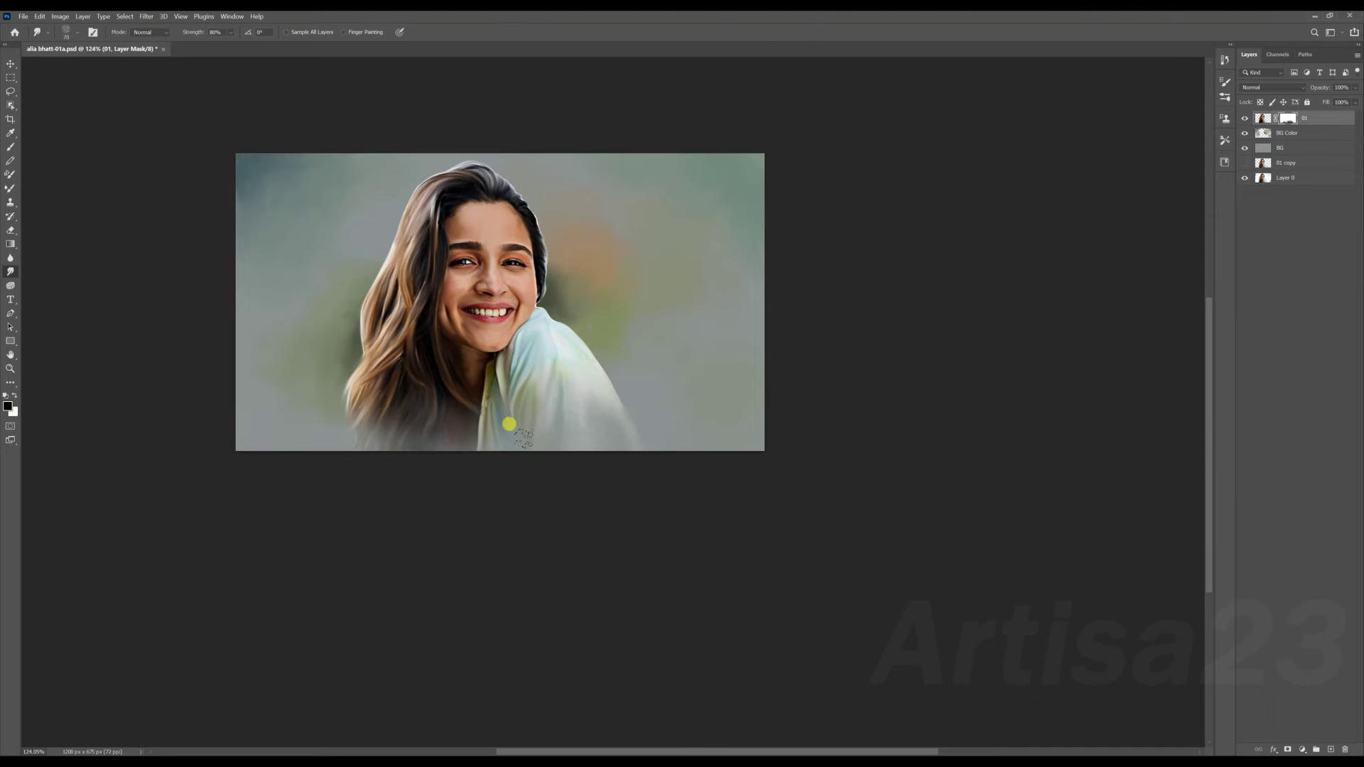
drag(365, 403, 483, 444)
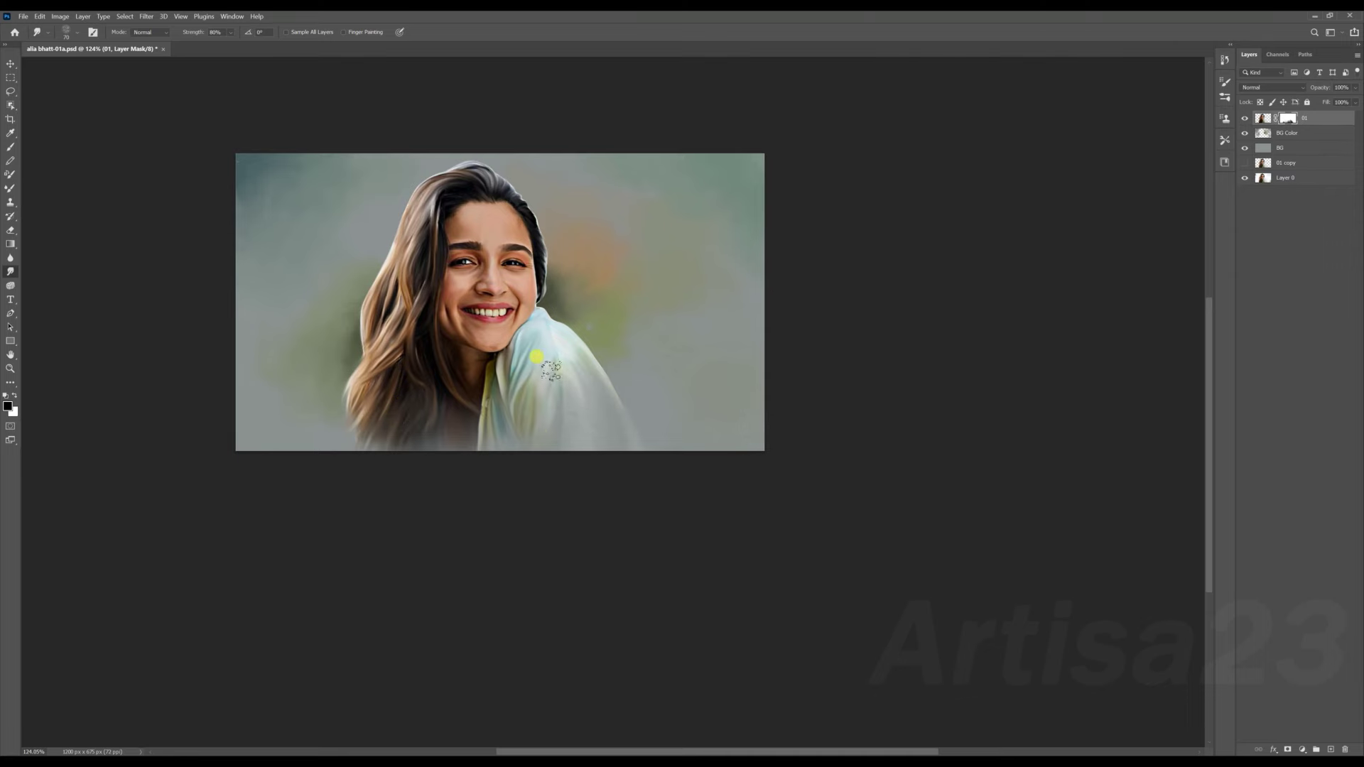
scroll(483, 445, down, 2)
Return to BG Color, smudge the backdrop further, and add a new empty layer on top.
key(alt+bracketleft)
scroll(621, 152, up, 3)
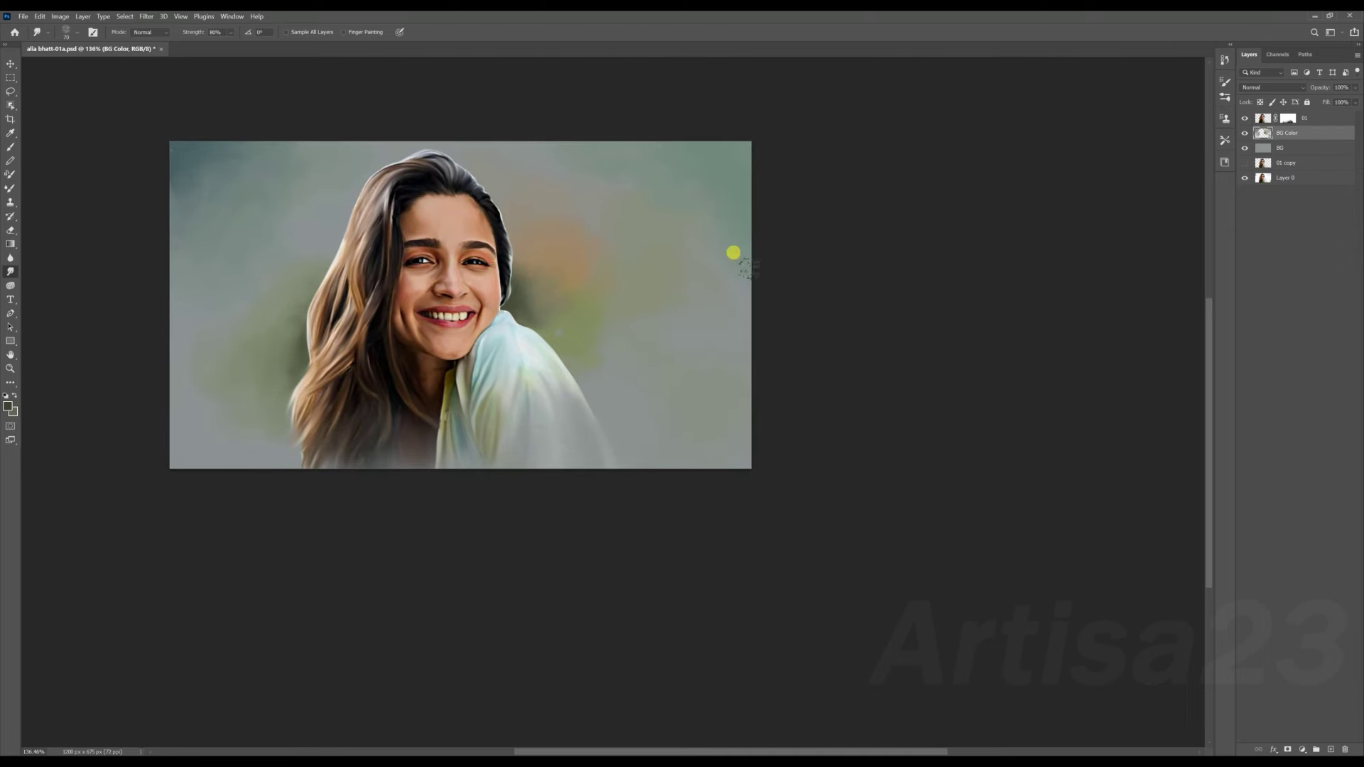
scroll(740, 225, down, 1)
scroll(615, 236, up, 1)
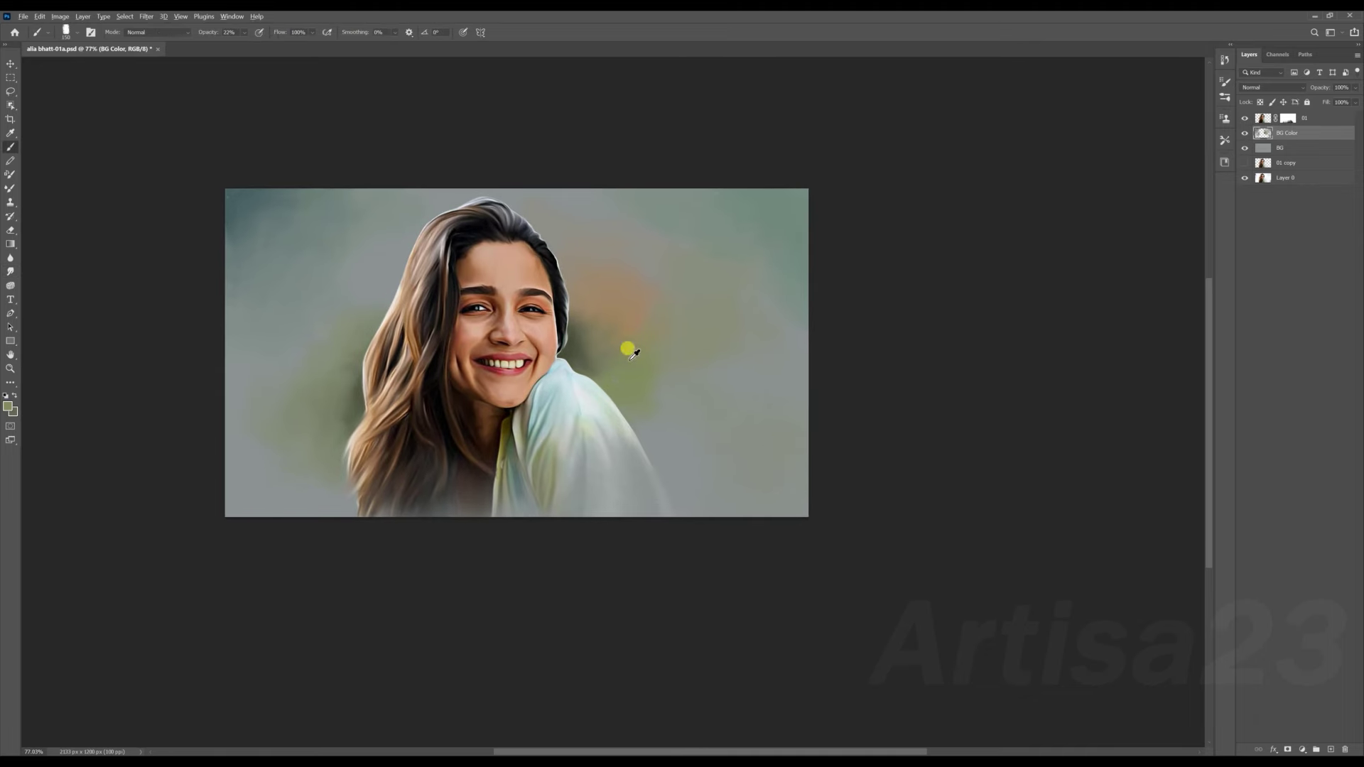
key(r)
scroll(796, 476, up, 1)
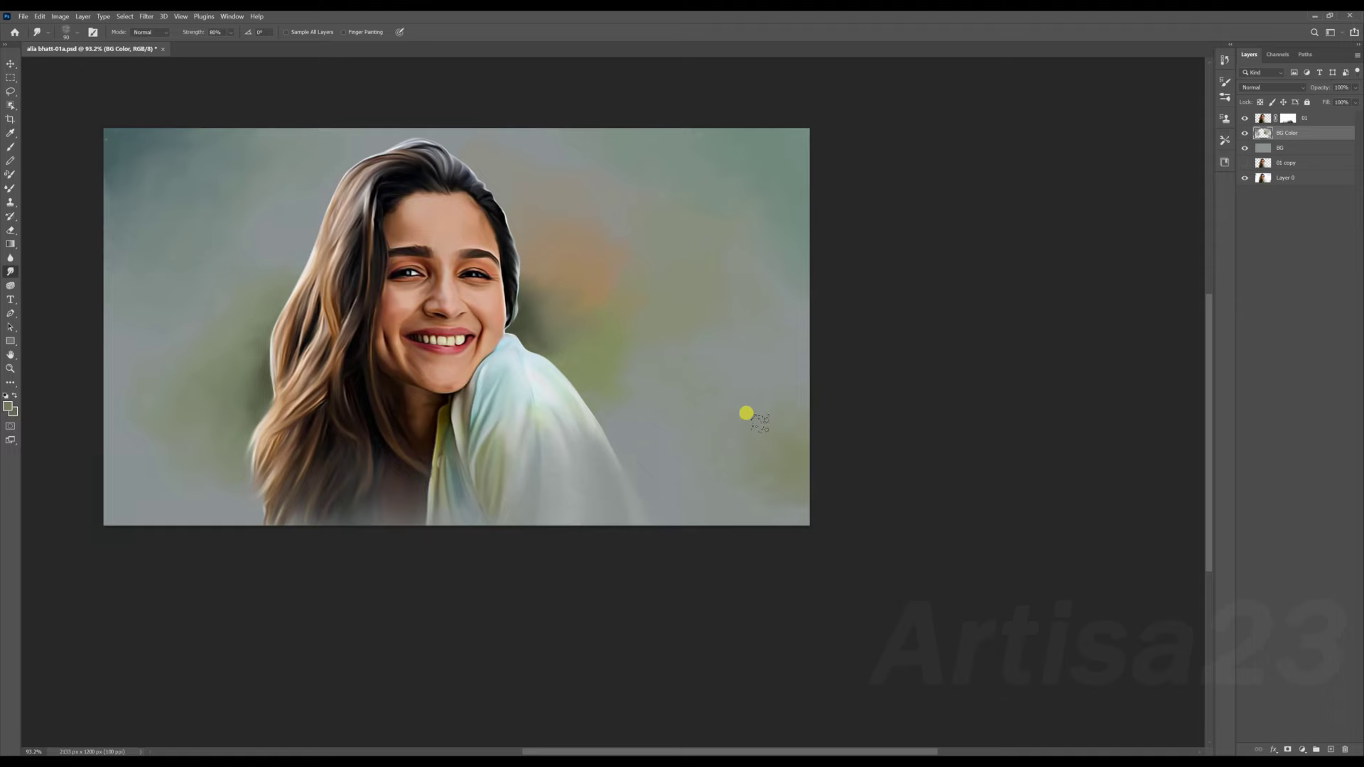
scroll(771, 415, down, 2)
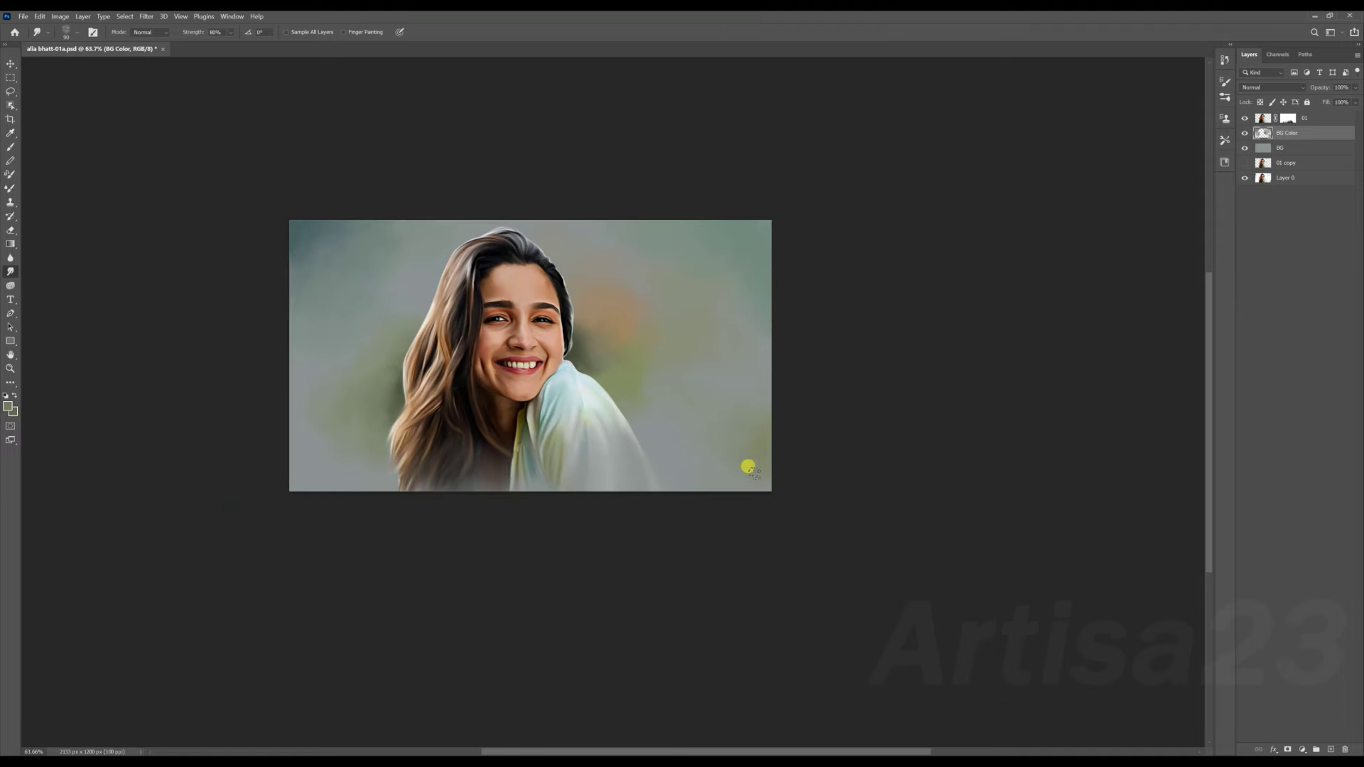
scroll(569, 398, up, 3)
scroll(611, 305, down, 2)
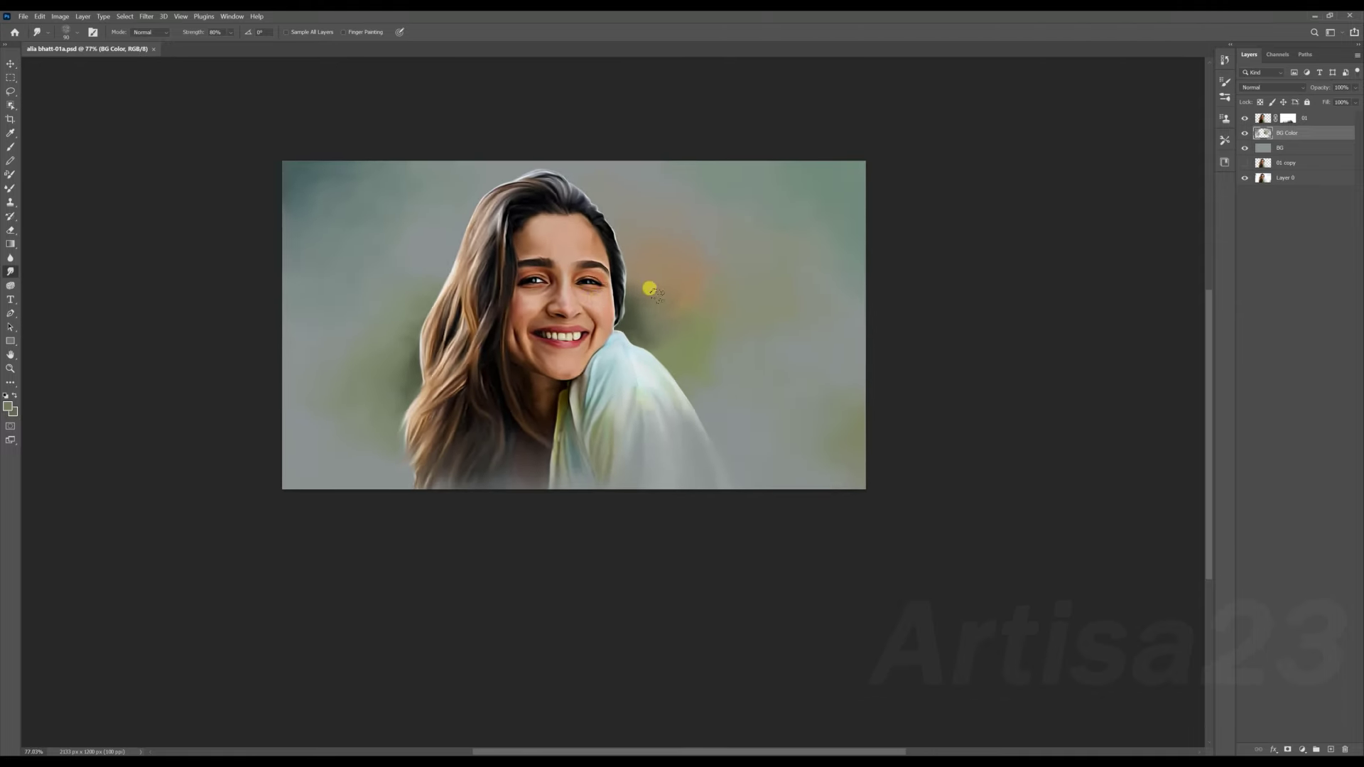
scroll(610, 245, up, 3)
scroll(603, 246, up, 1)
key(ctrl+shift+alt+n)
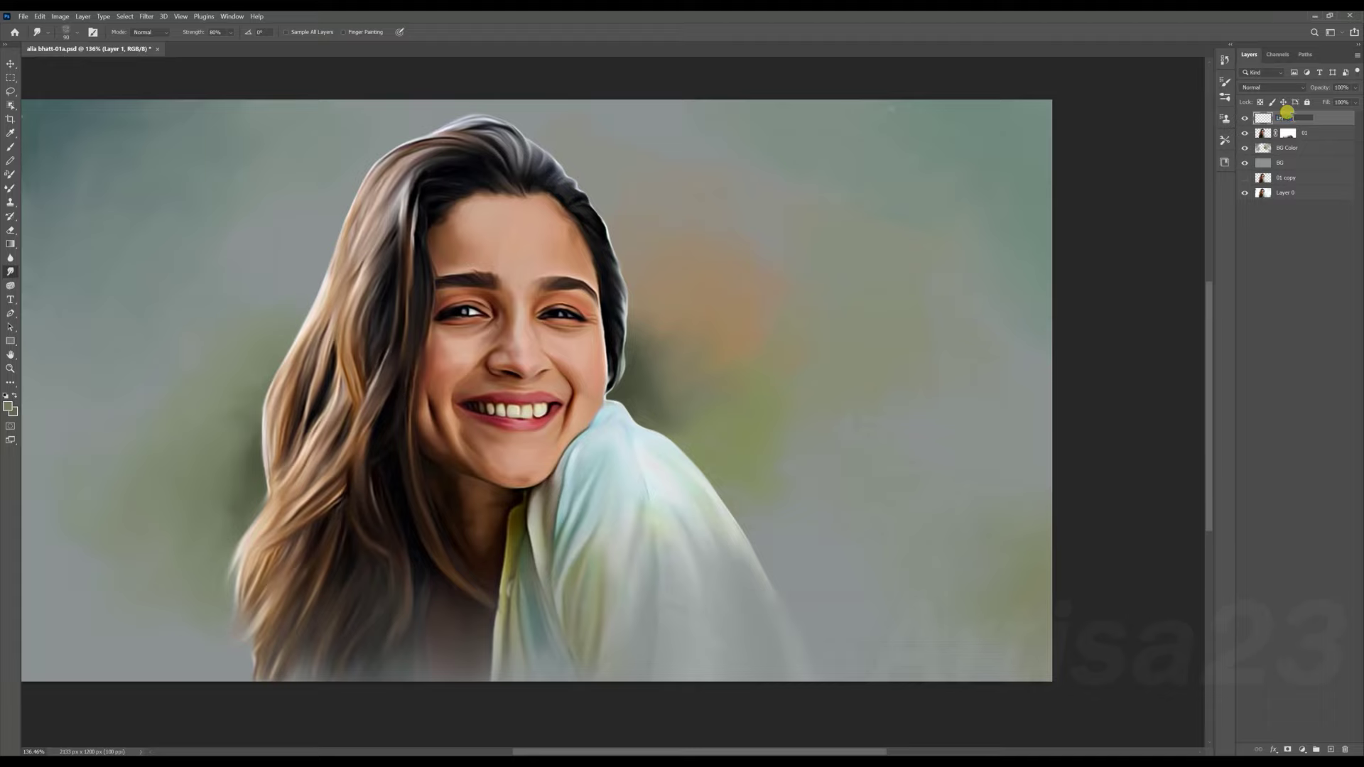
Name the new layer 'Line' and choose the Soft Round brush tip.
key(Return)
scroll(546, 312, up, 3)
click(10, 146)
key(F5)
click(1075, 76)
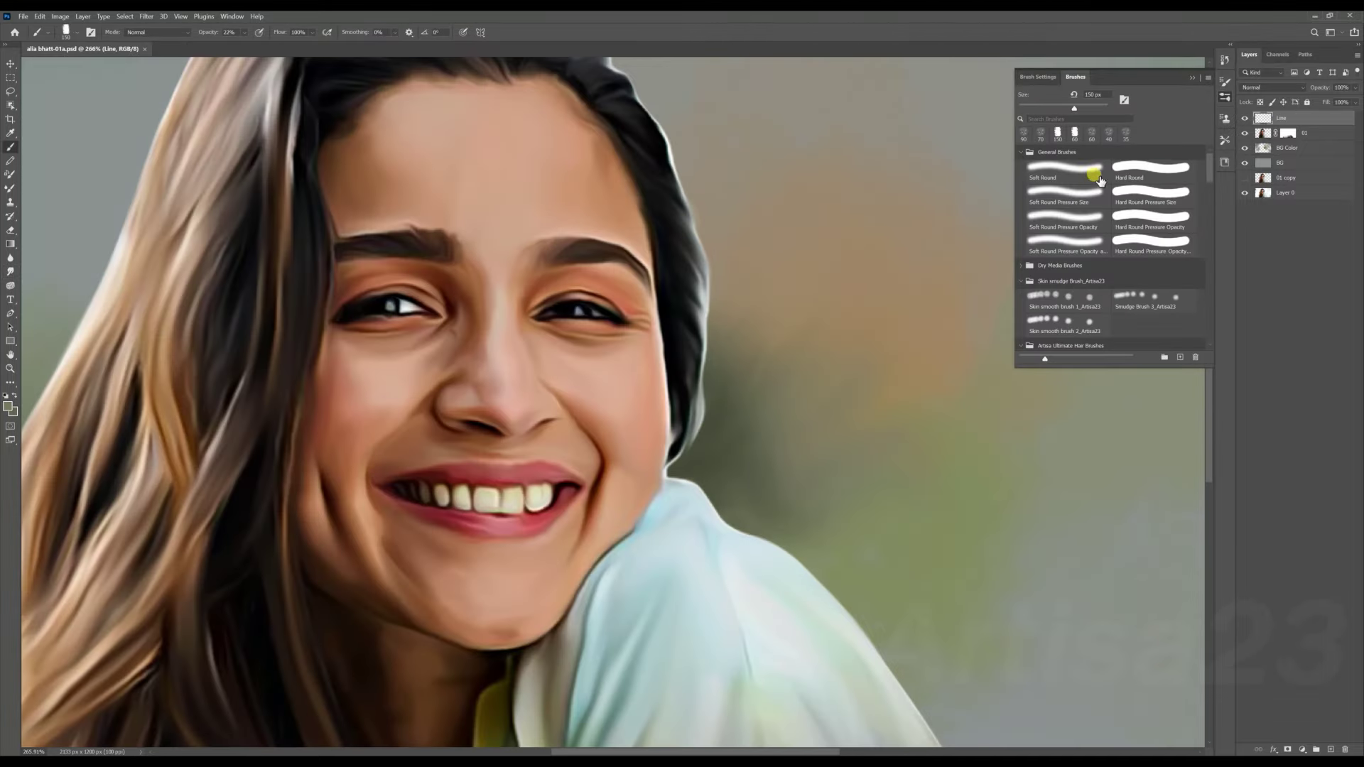
key(F5)
scroll(549, 305, up, 4)
scroll(502, 265, up, 2)
scroll(503, 265, up, 2)
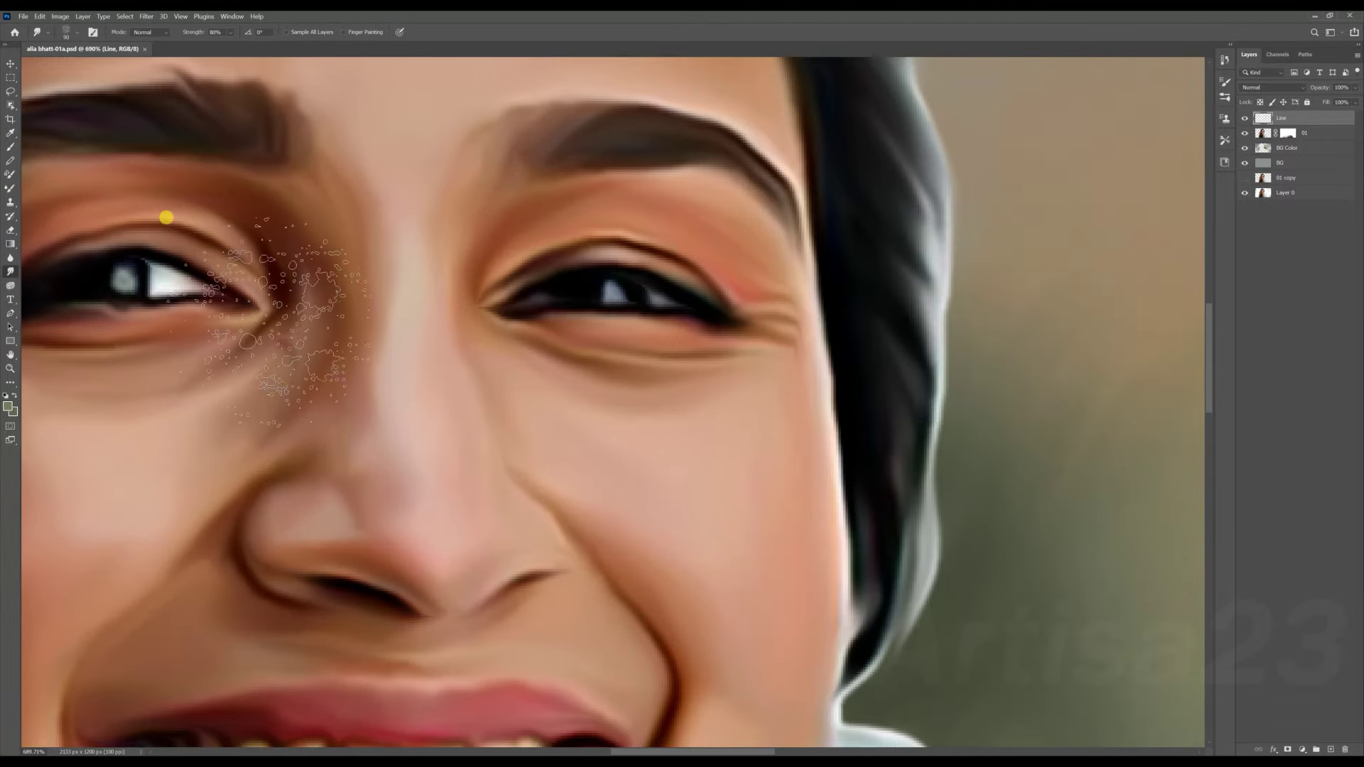
Smudge the eye edges on layer 01, then return to brush painting on the Line layer.
click(1279, 132)
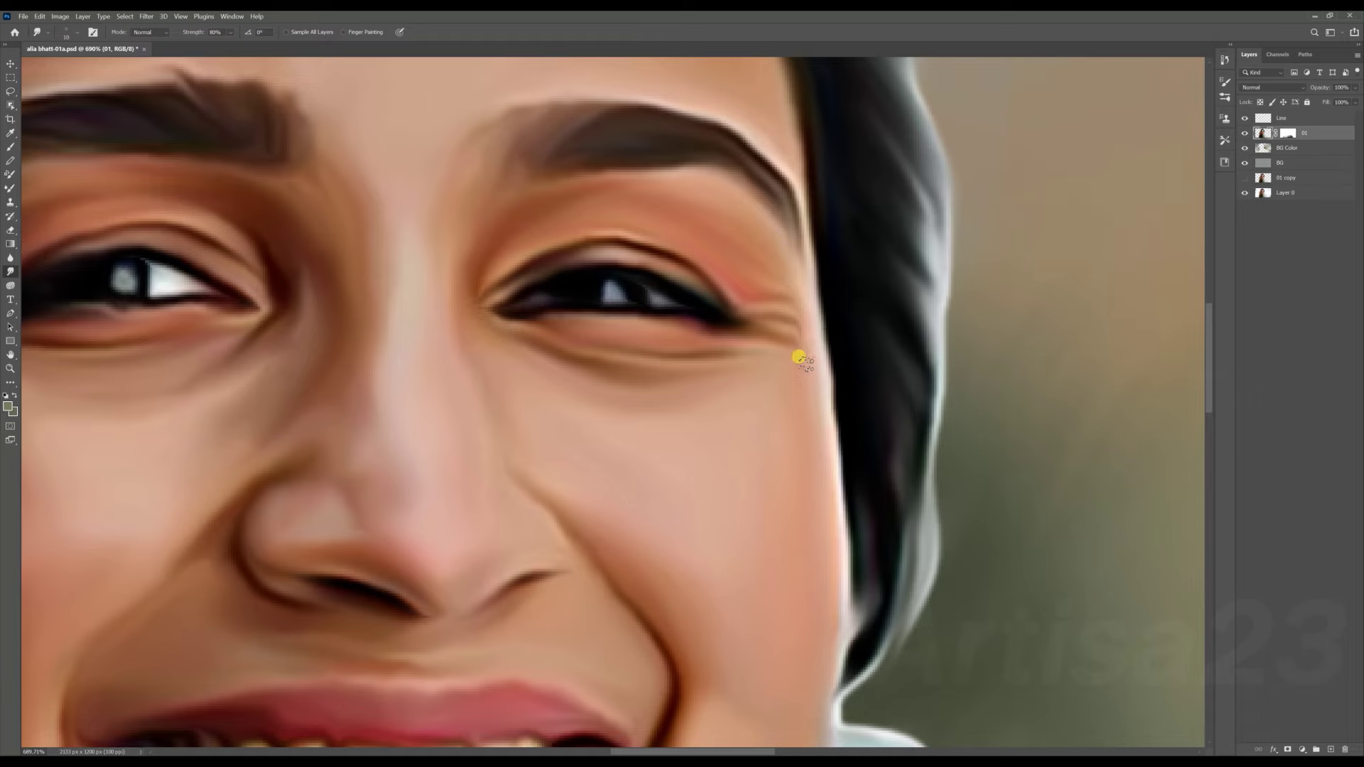
scroll(740, 270, up, 2)
scroll(314, 171, up, 2)
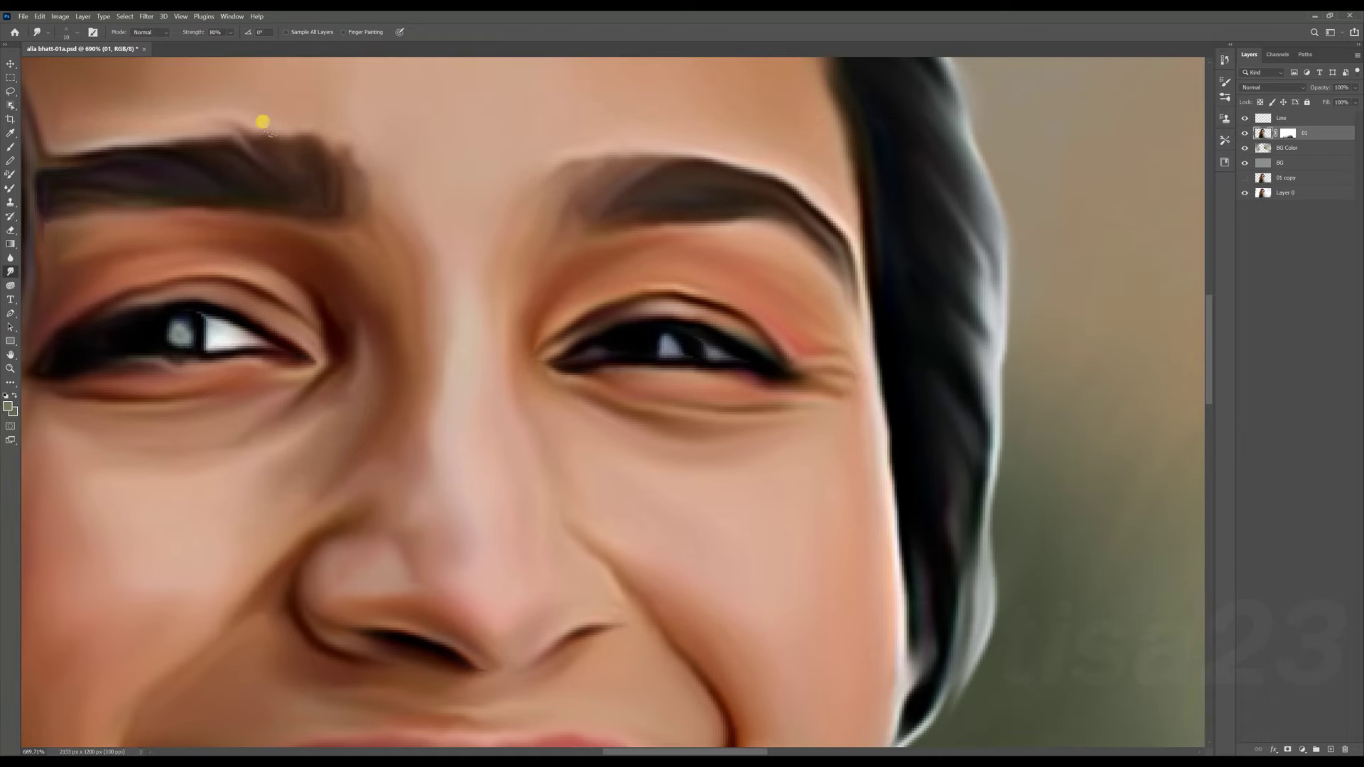
scroll(92, 157, left, 1)
scroll(255, 334, down, 1)
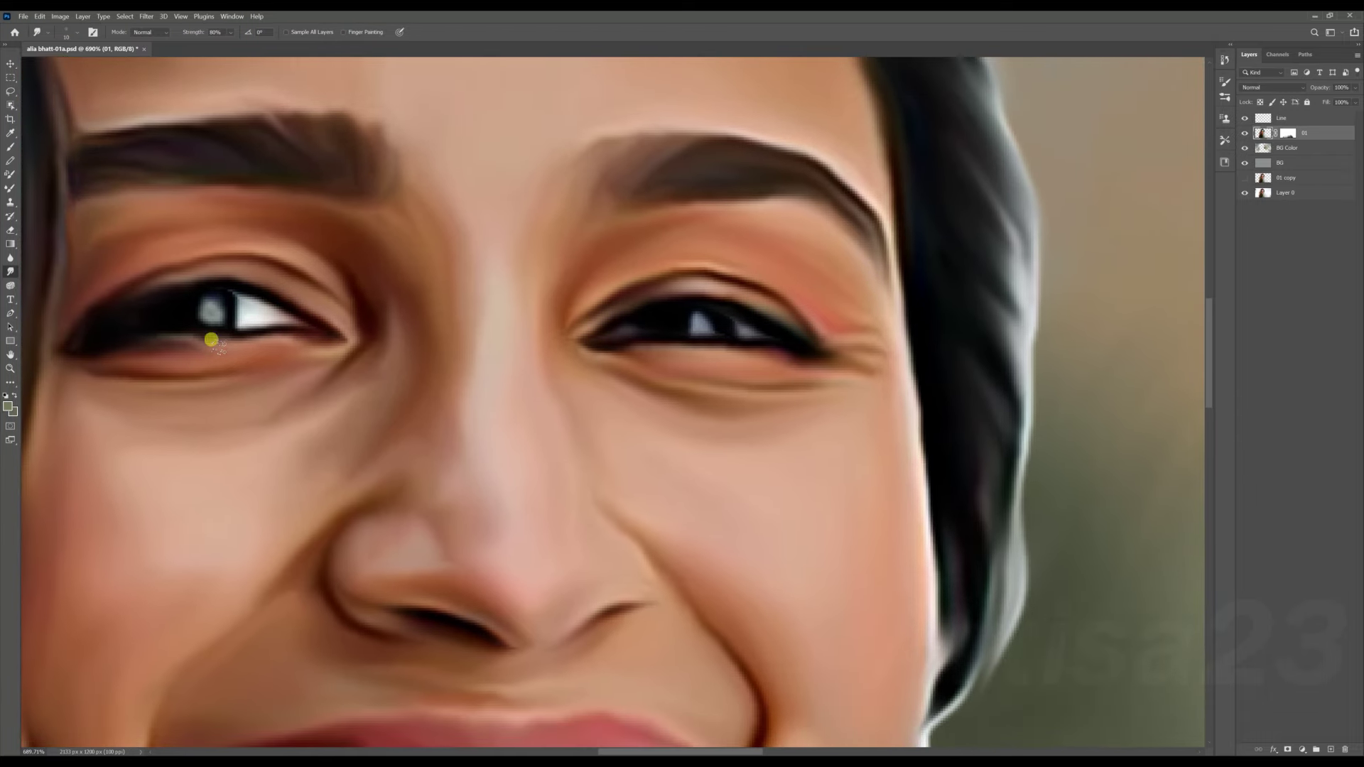
scroll(703, 369, right, 2)
key(alt+bracketright)
key(b)
scroll(586, 299, up, 1)
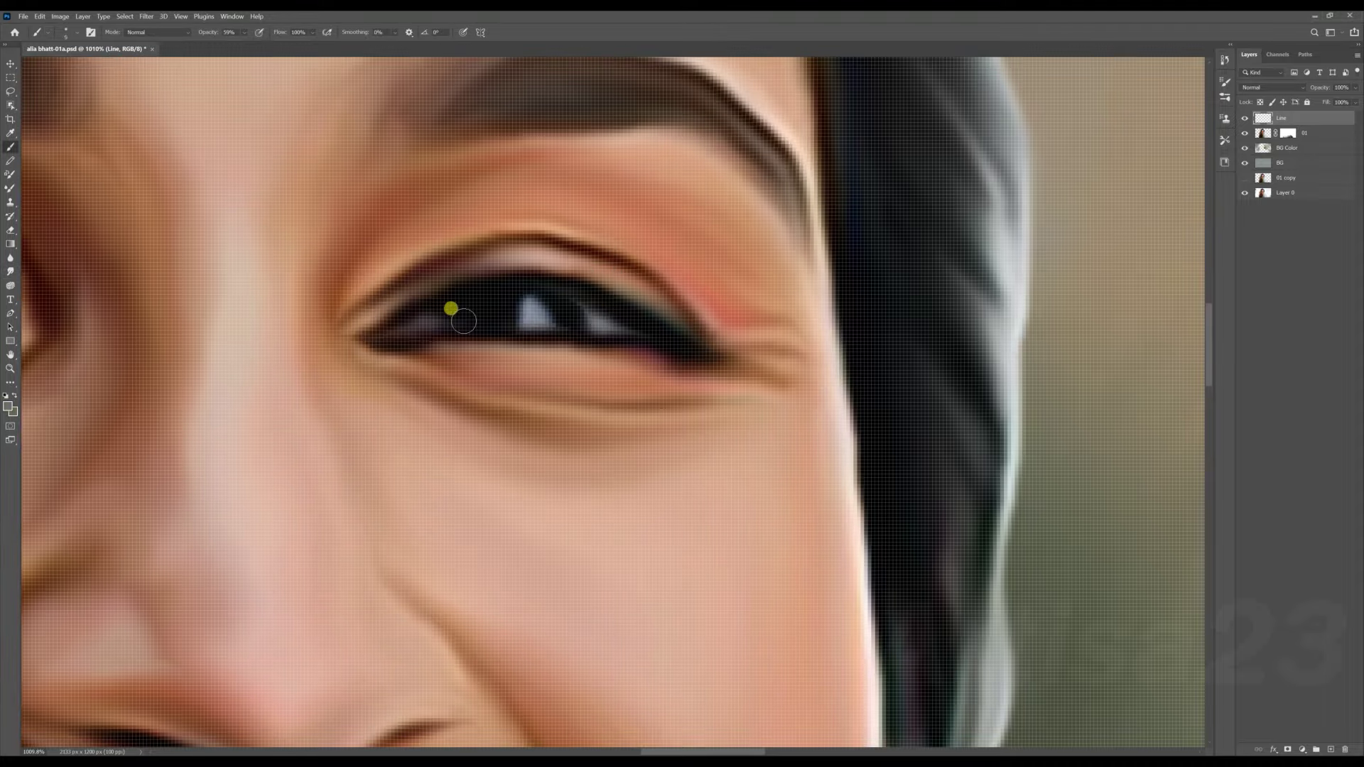
scroll(451, 307, up, 2)
scroll(624, 304, up, 2)
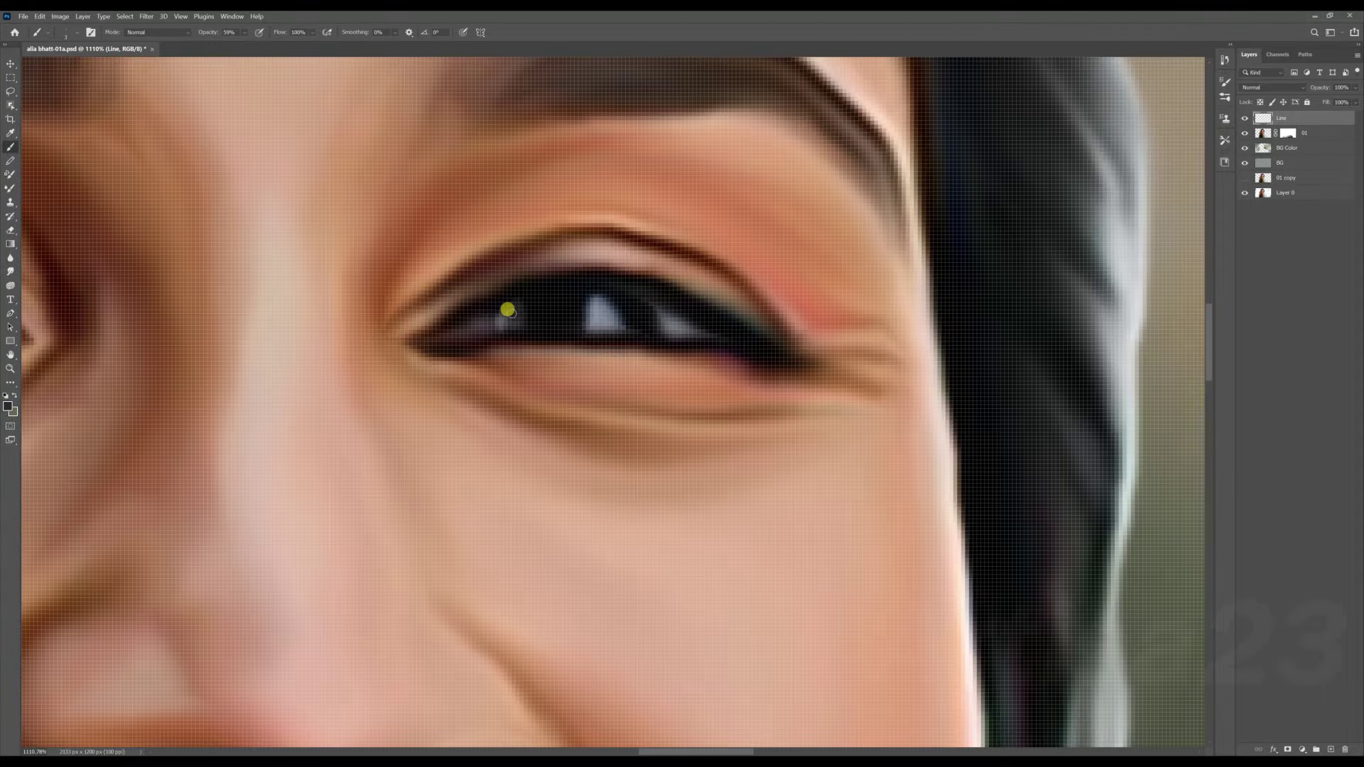
scroll(540, 313, down, 3)
scroll(252, 304, up, 1)
scroll(185, 327, up, 2)
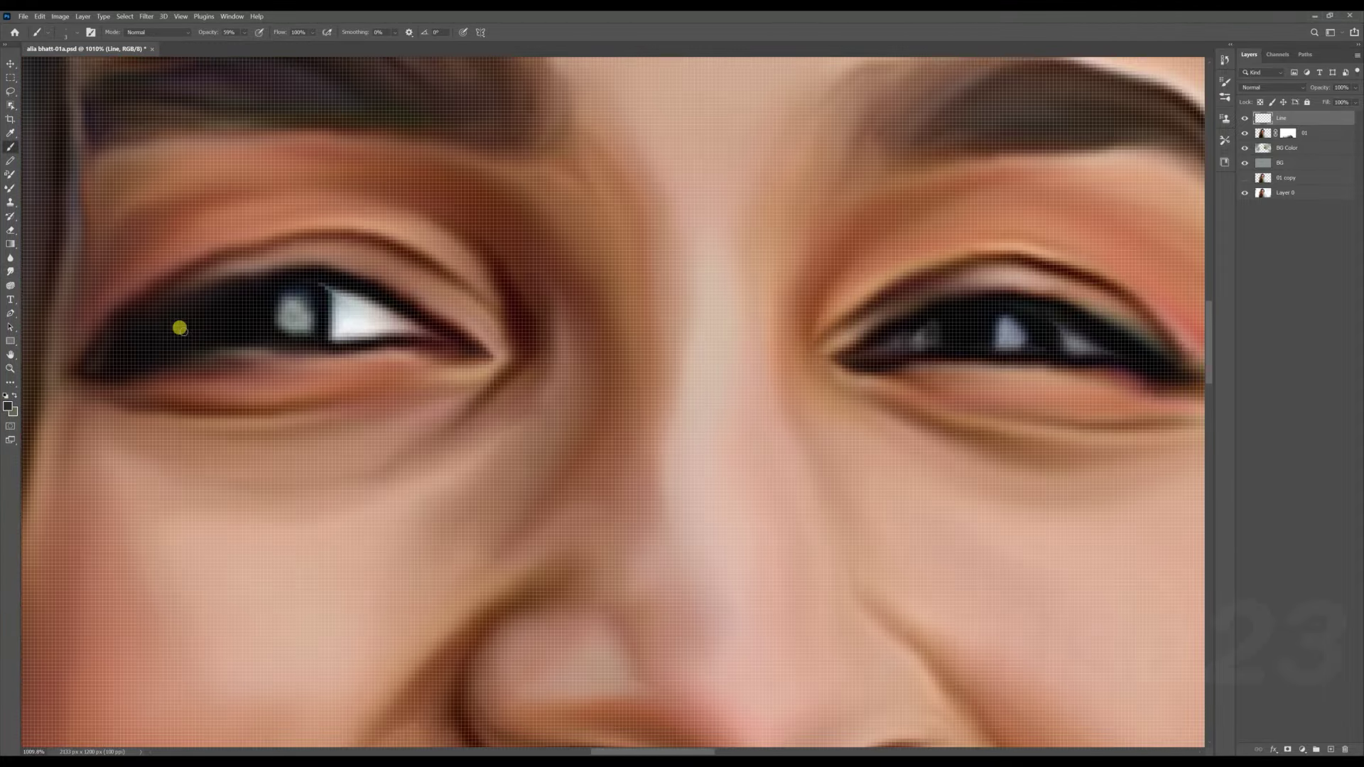
scroll(196, 311, down, 5)
scroll(311, 339, up, 4)
Smudge layer 01's eyes again, then sample an eye colour to paint liner strokes on Line.
key(r)
scroll(325, 355, down, 5)
click(1304, 133)
scroll(319, 371, up, 4)
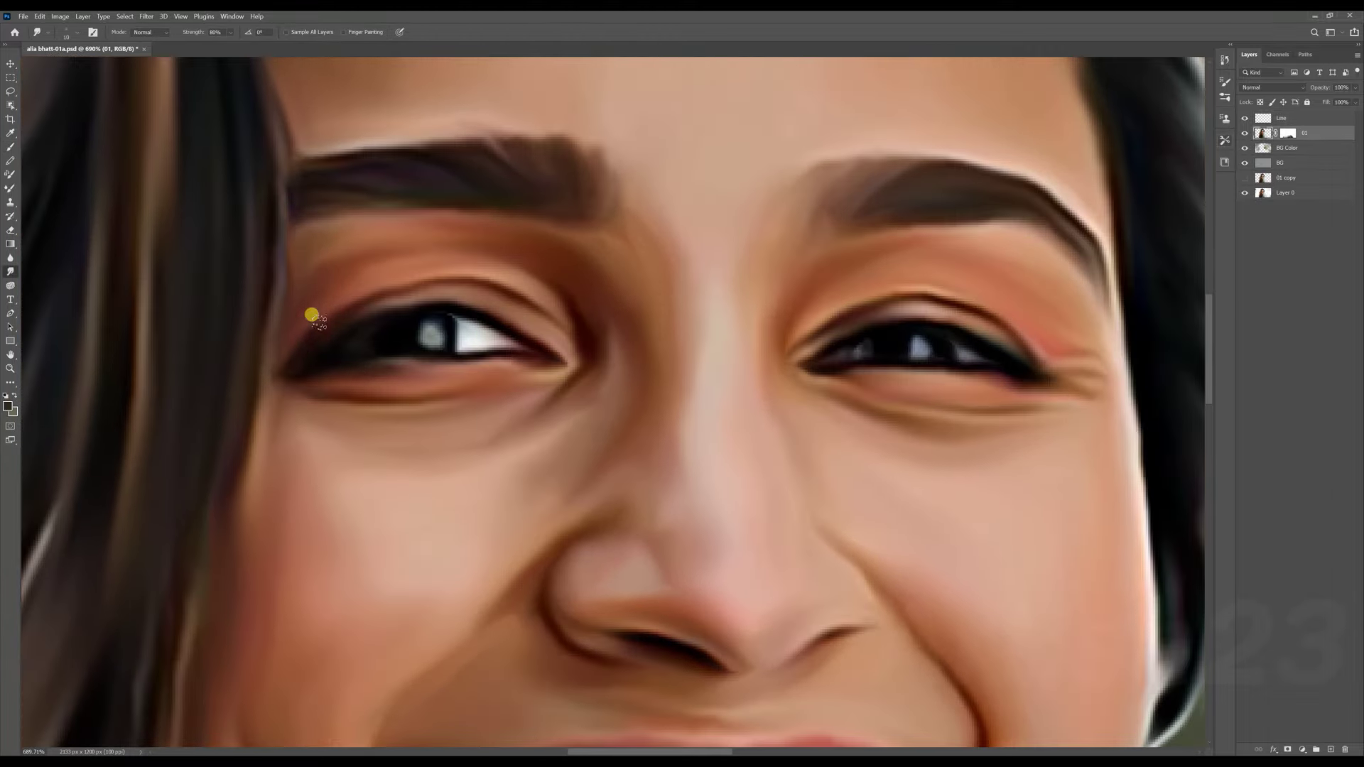
scroll(312, 332, down, 5)
scroll(28, 196, up, 4)
key(b)
key(alt+bracketright)
scroll(317, 328, up, 2)
alt+click(384, 360)
scroll(195, 343, down, 3)
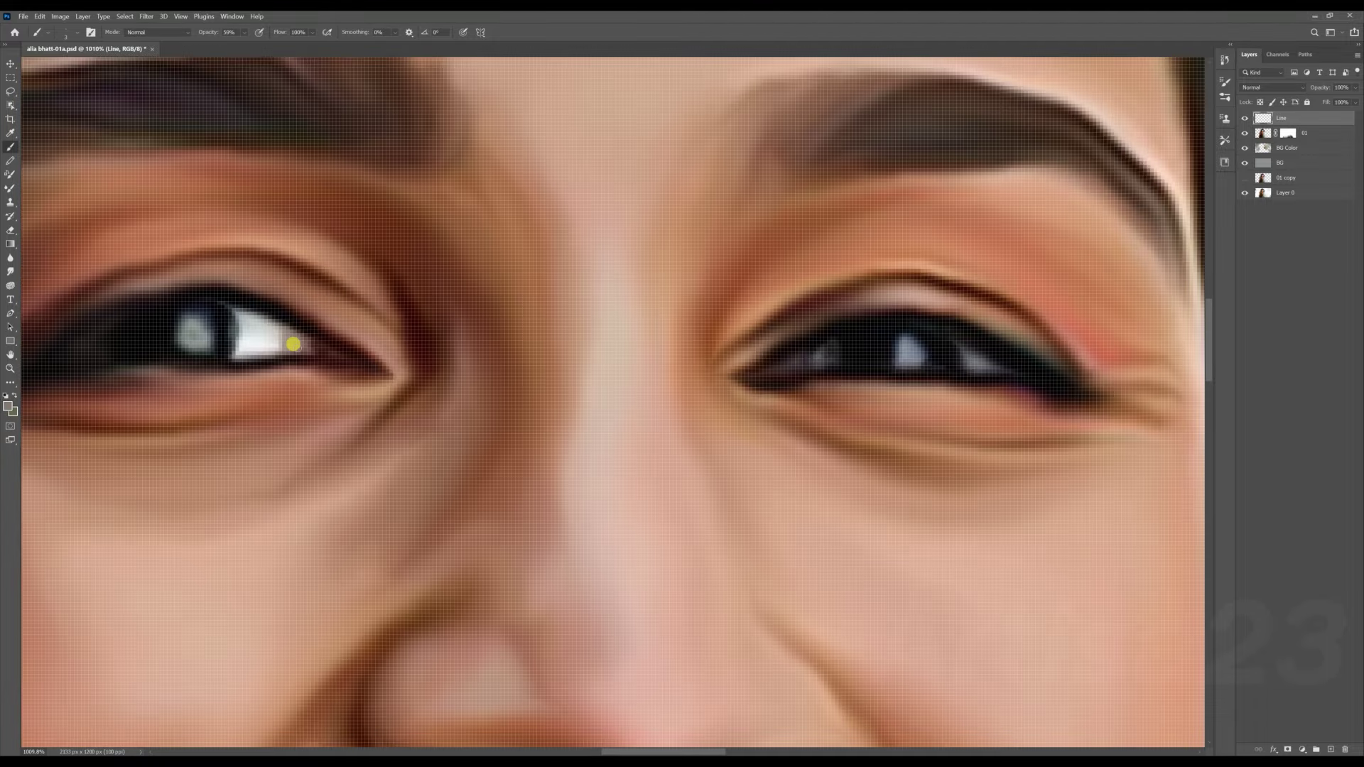
scroll(700, 350, up, 2)
scroll(649, 359, up, 1)
scroll(703, 348, down, 3)
scroll(709, 357, up, 1)
Sample the eye-white colour and paint bright whites and highlights into both eyes.
alt+click(710, 361)
scroll(658, 342, down, 1)
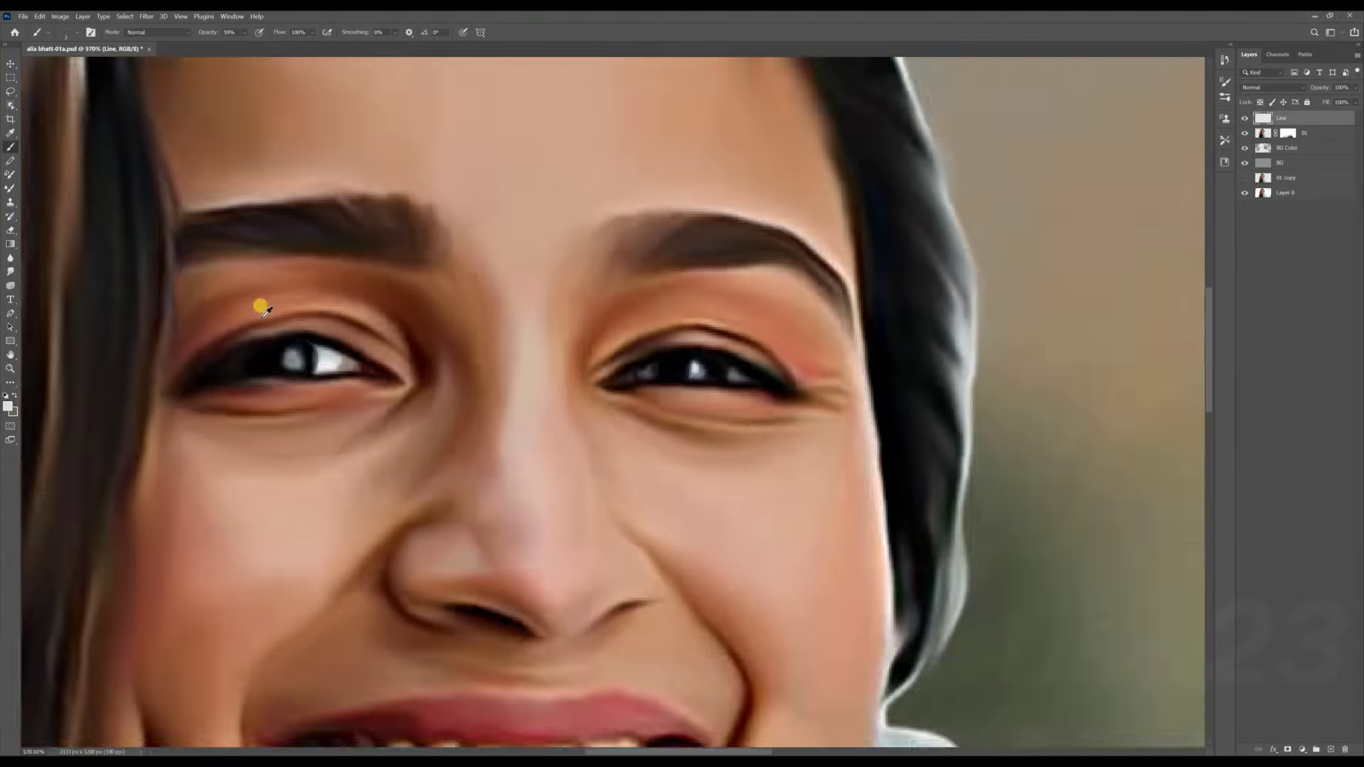
scroll(304, 368, up, 1)
scroll(198, 374, up, 1)
scroll(376, 384, down, 1)
scroll(377, 383, down, 3)
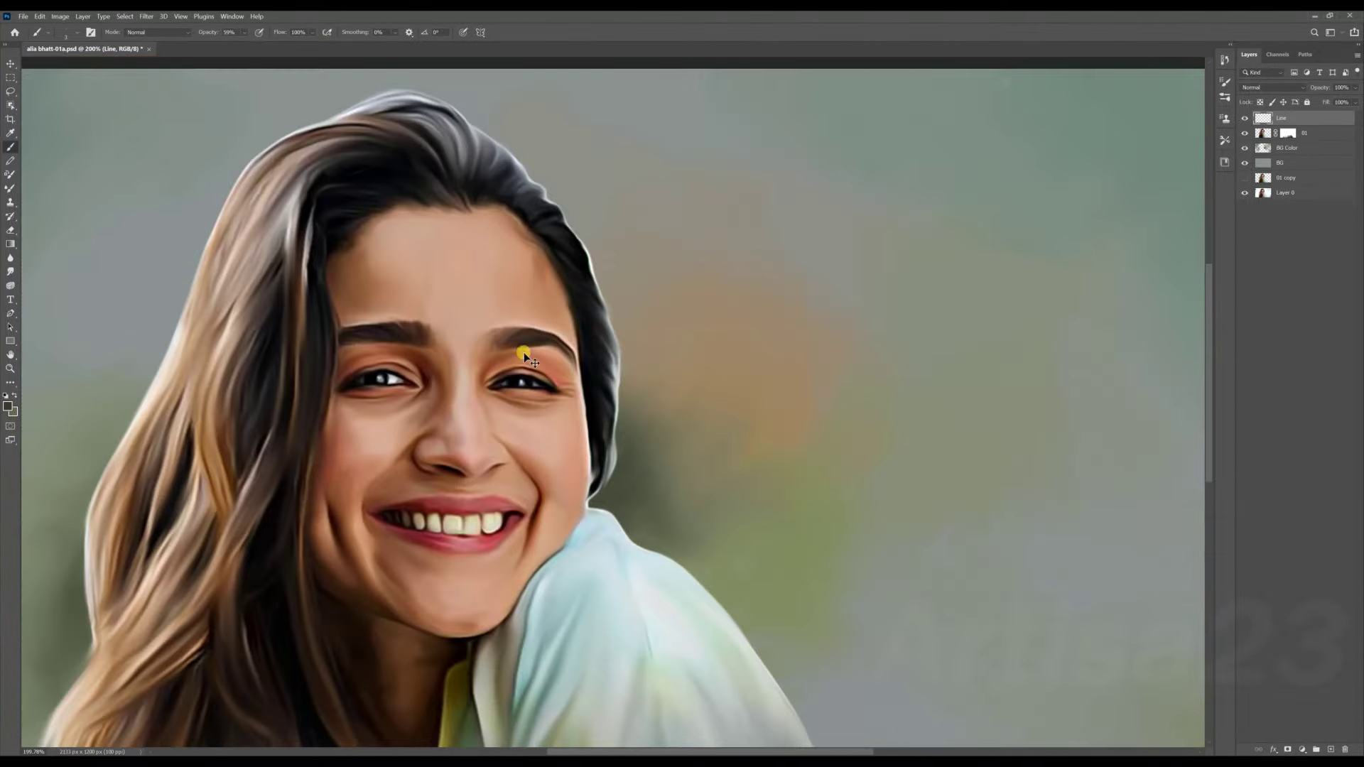
scroll(593, 371, up, 3)
scroll(578, 365, up, 1)
scroll(472, 327, down, 2)
scroll(359, 351, up, 5)
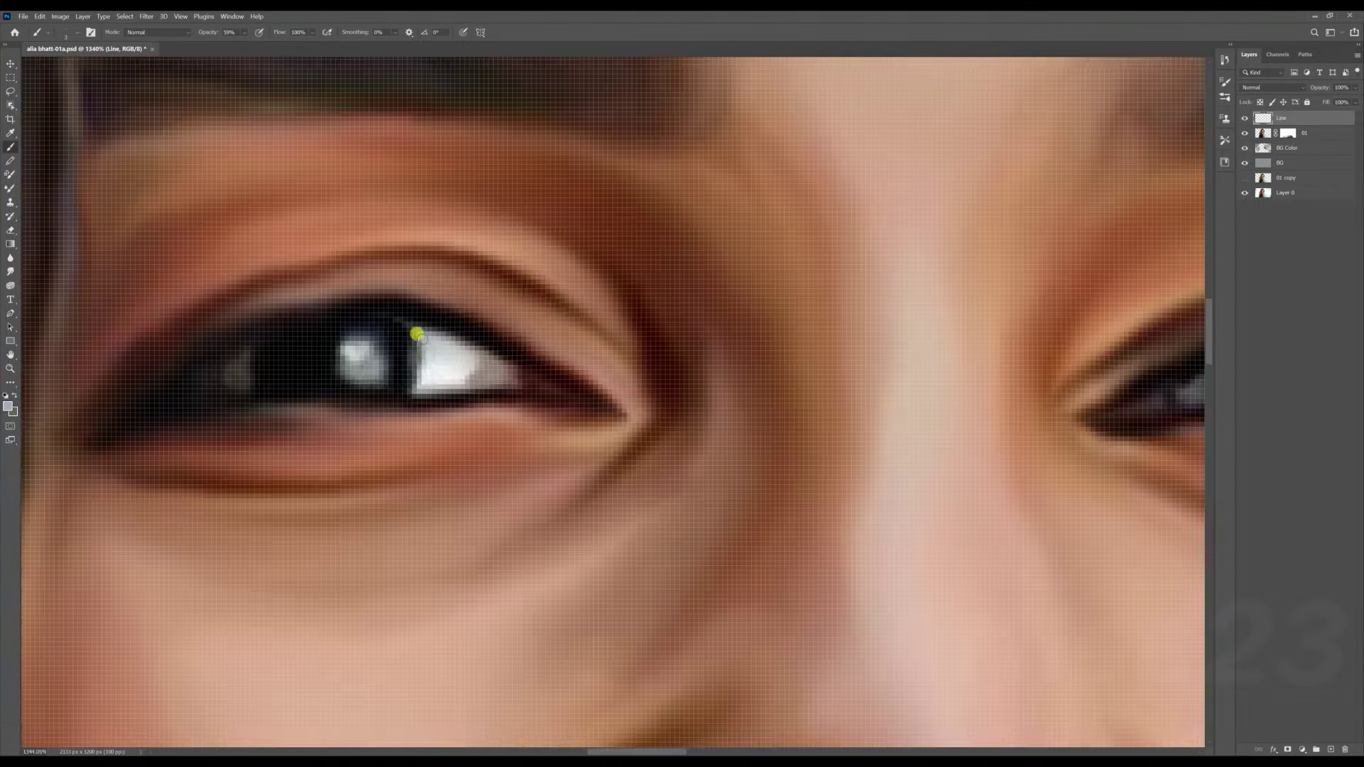
scroll(462, 369, down, 2)
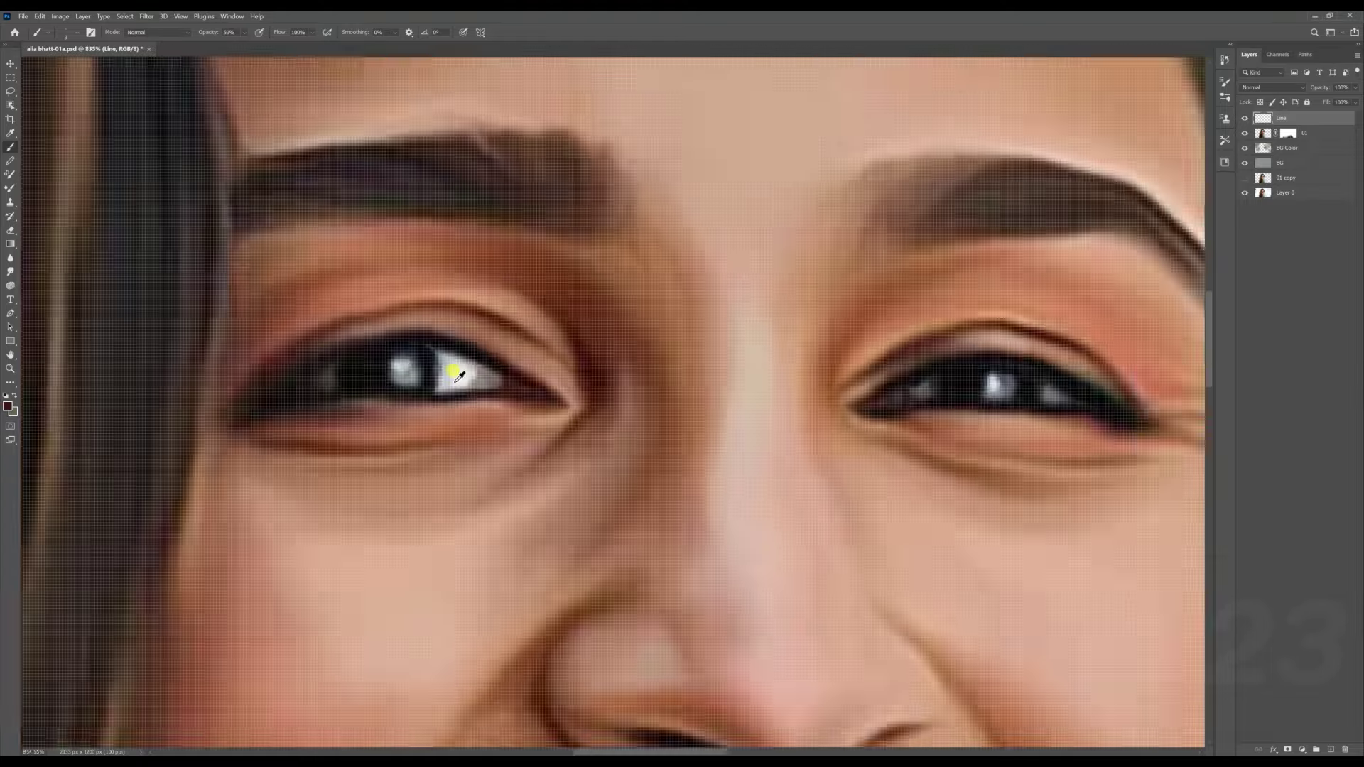
scroll(497, 371, down, 3)
scroll(550, 373, up, 3)
scroll(568, 373, down, 2)
scroll(608, 367, up, 3)
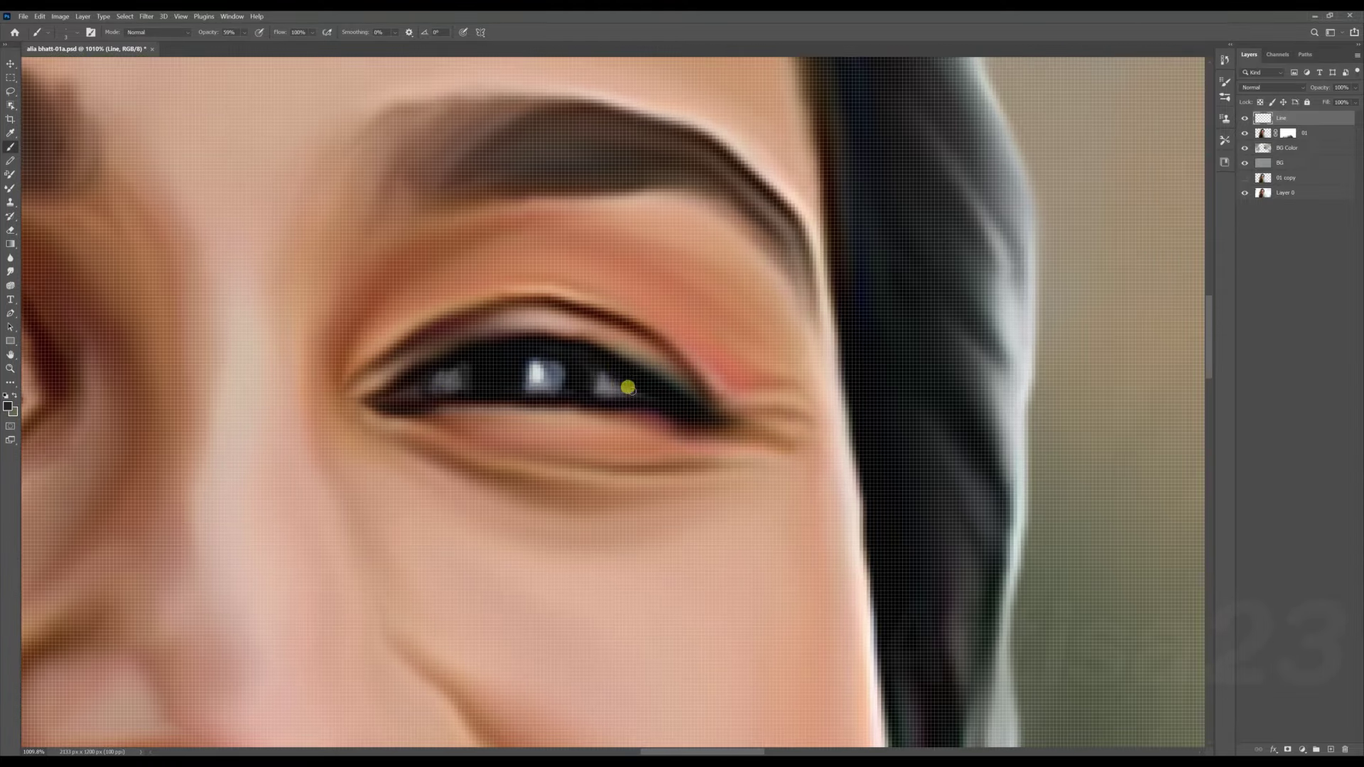
scroll(611, 380, down, 4)
scroll(284, 361, up, 3)
scroll(284, 362, up, 4)
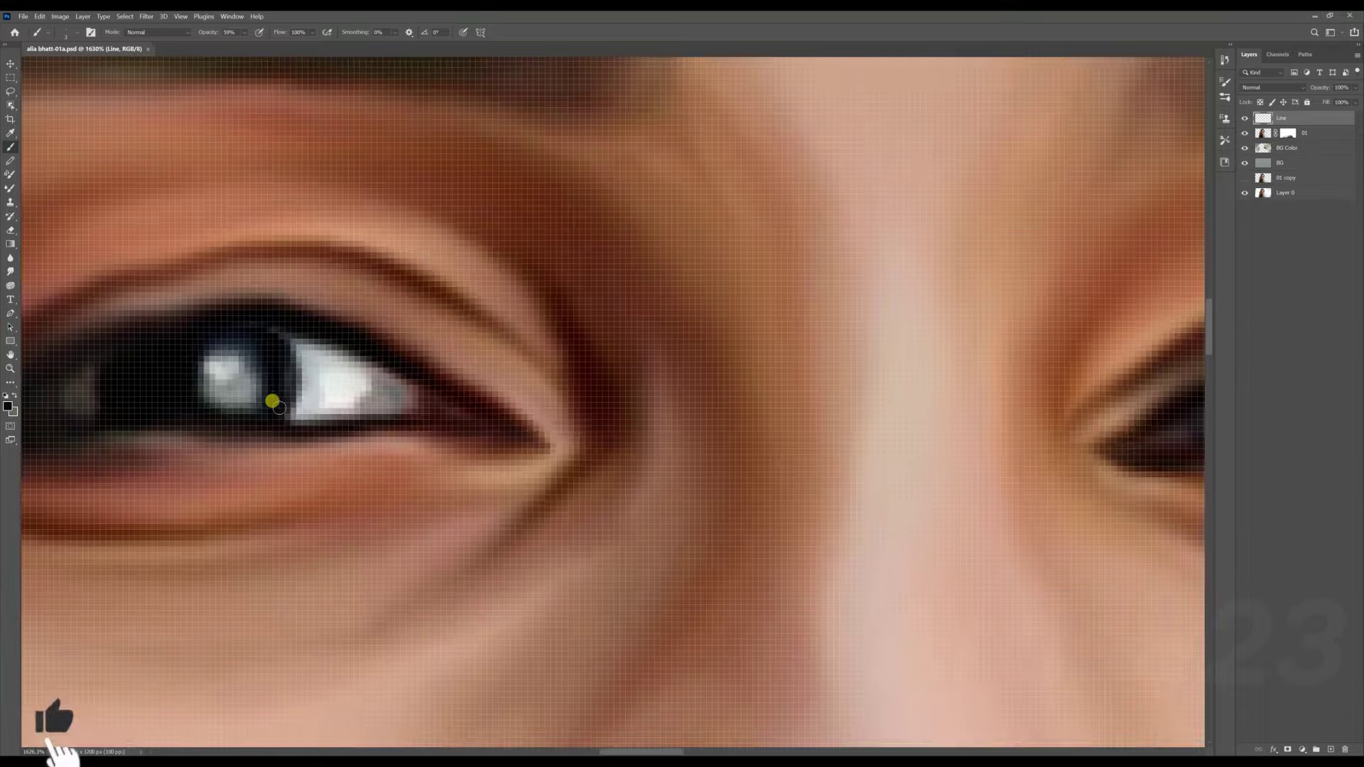
scroll(350, 398, down, 6)
scroll(430, 440, up, 3)
scroll(429, 453, up, 2)
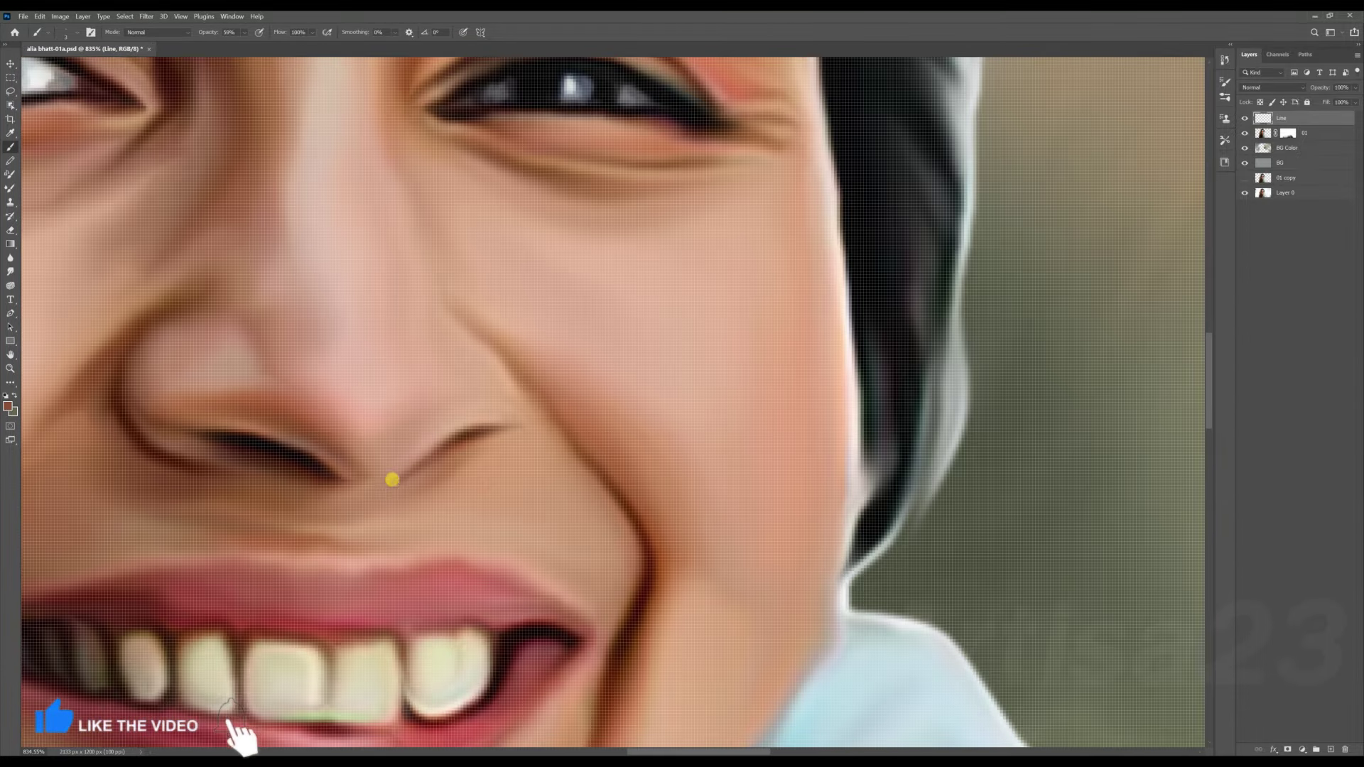
Sample the skin tone near the nose and set a smaller Smudge tip at 65% strength.
alt+click(264, 344)
key(r)
click(95, 33)
click(1137, 263)
key(6)
key(5)
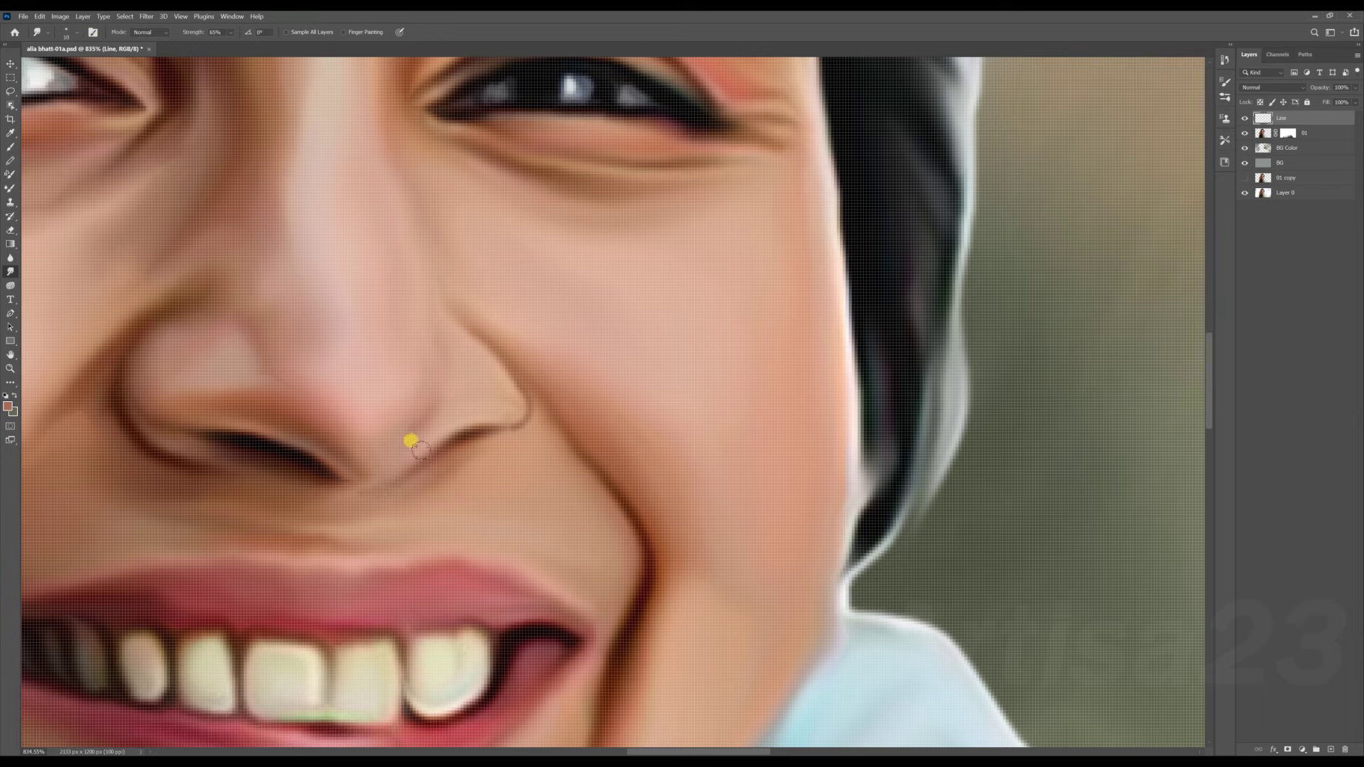
scroll(514, 422, down, 5)
scroll(280, 448, up, 5)
Blend the paint around the nose with the Smudge tool.
key(b)
scroll(234, 426, down, 2)
scroll(265, 429, down, 2)
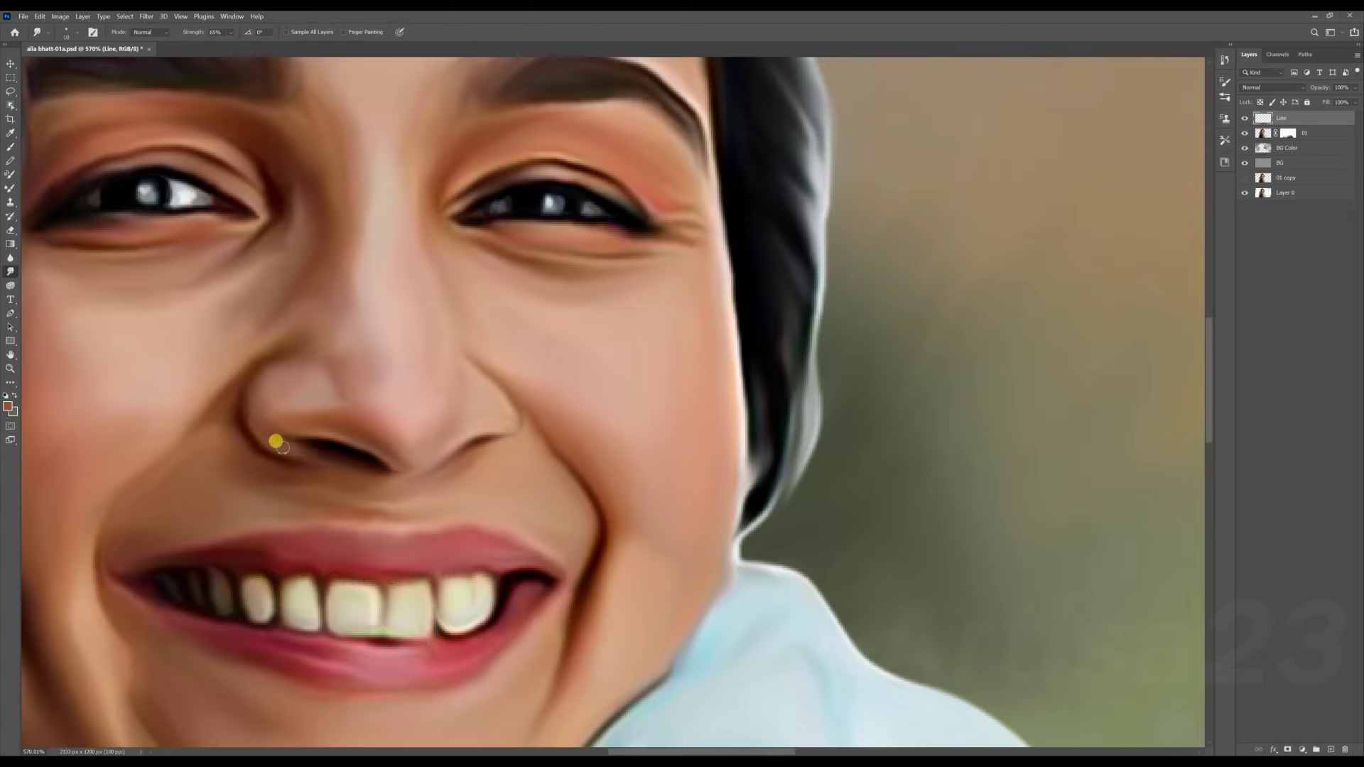
scroll(270, 433, up, 3)
scroll(285, 444, up, 2)
scroll(285, 444, down, 1)
click(10, 271)
scroll(603, 458, down, 2)
scroll(594, 427, down, 3)
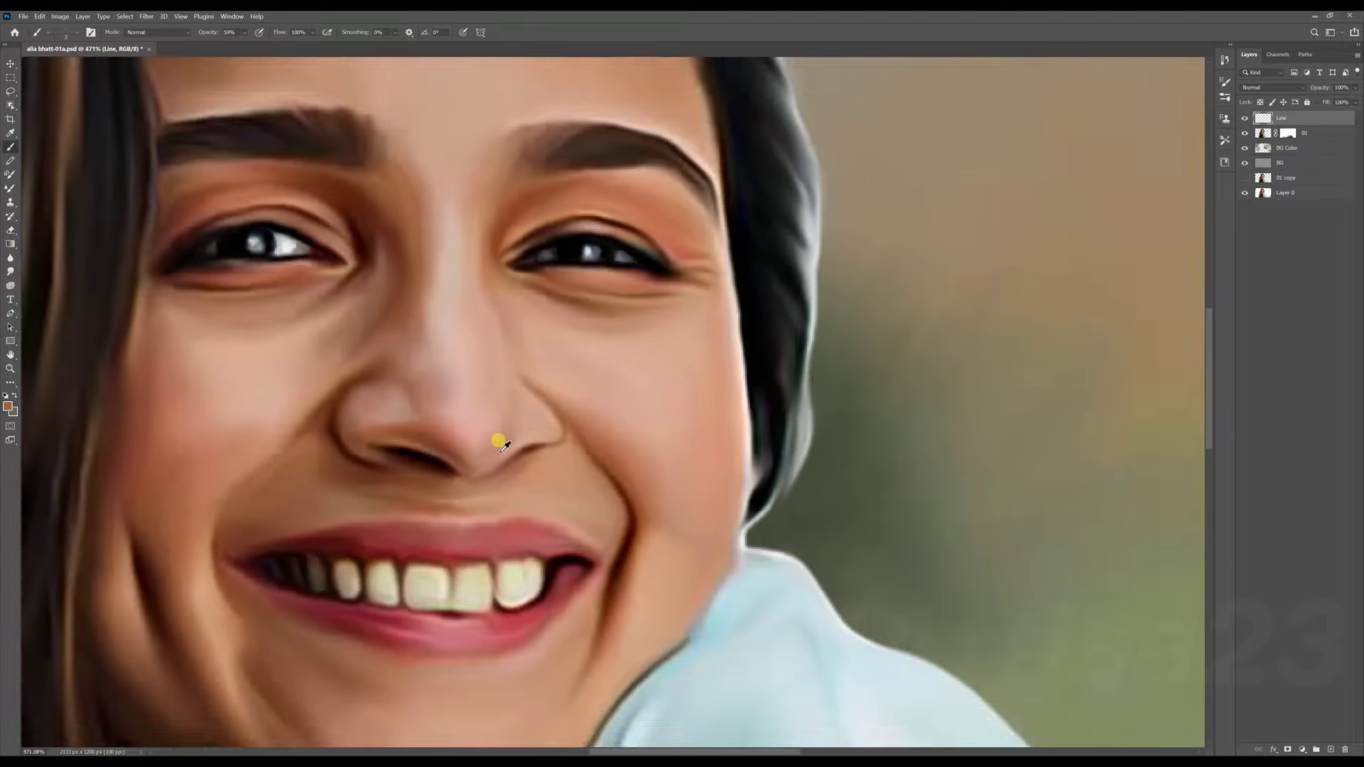
scroll(505, 441, up, 2)
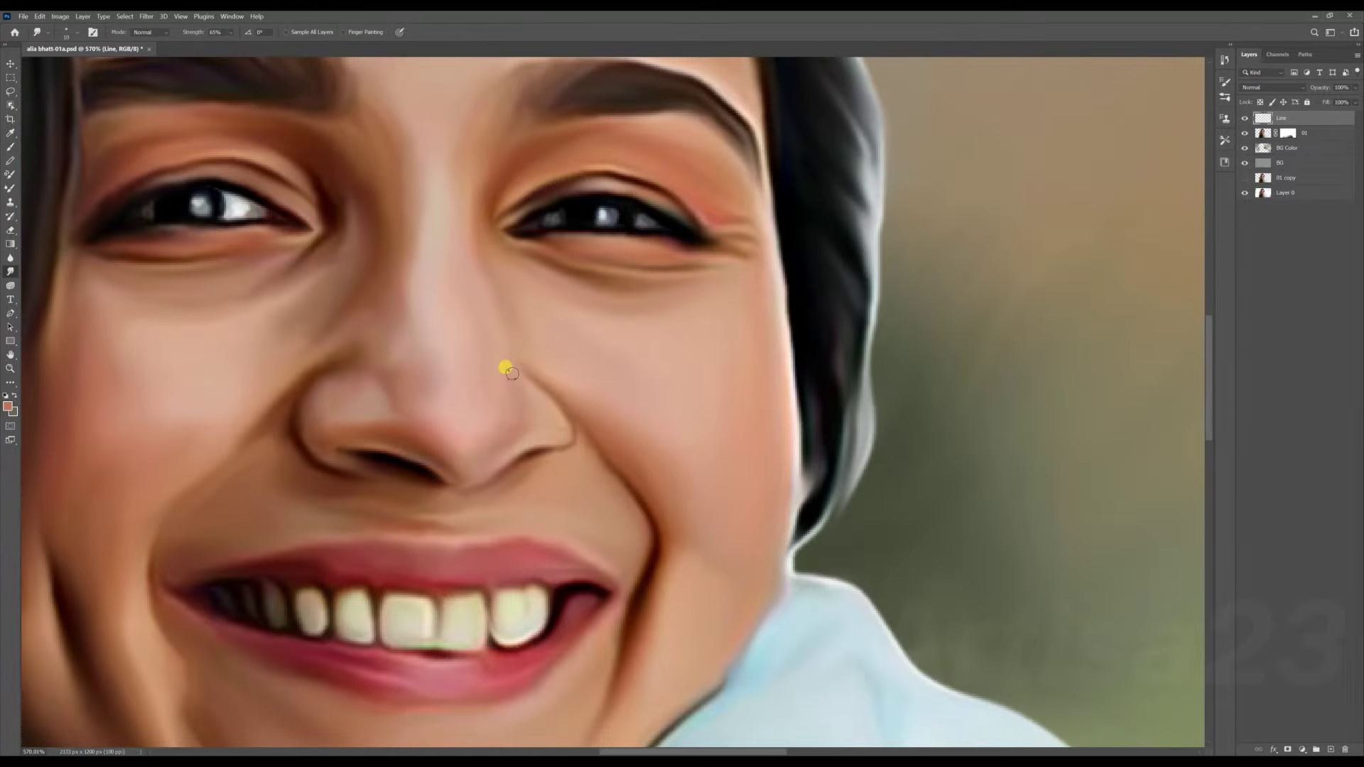
scroll(529, 424, down, 5)
scroll(496, 396, up, 3)
scroll(497, 405, up, 3)
Paint a defining line along the upper lip edge and smudge it smooth.
key(b)
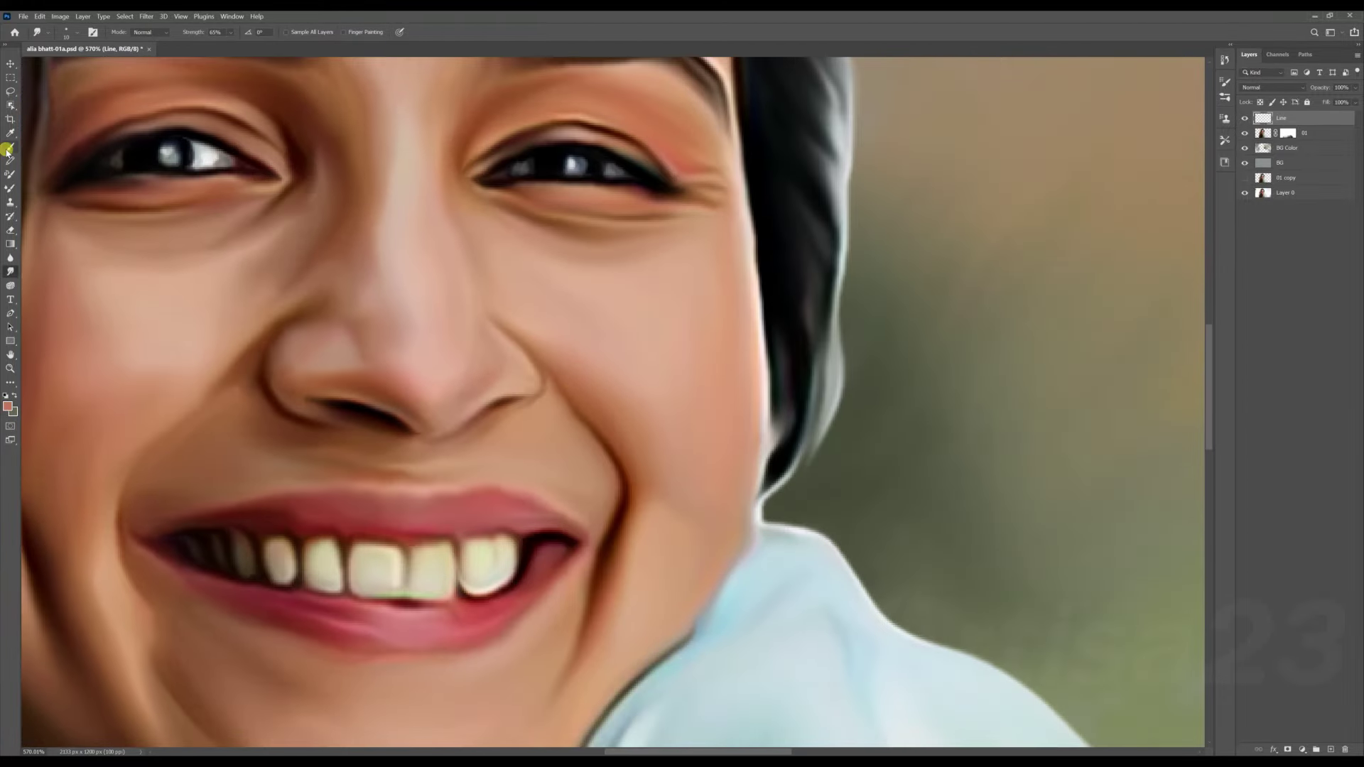
scroll(456, 423, up, 2)
scroll(509, 386, down, 3)
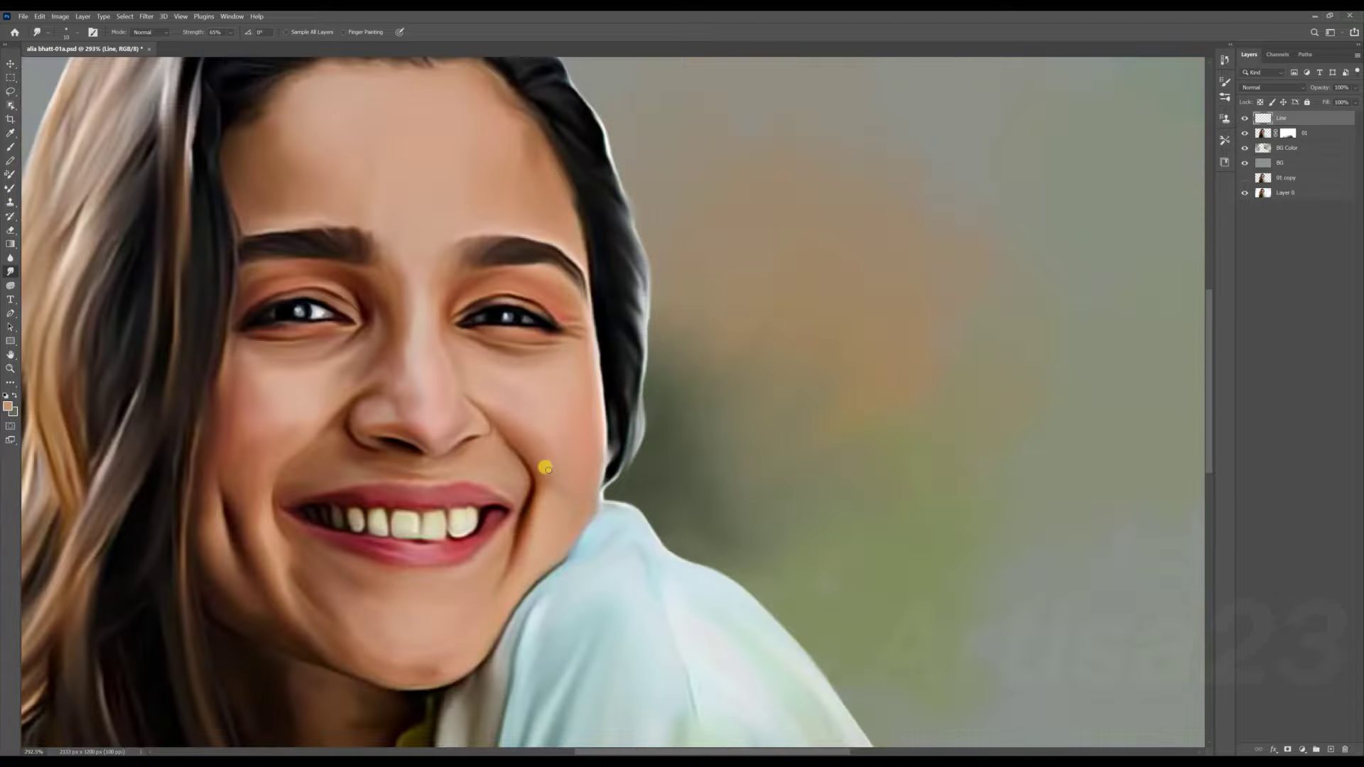
scroll(493, 417, up, 3)
scroll(446, 463, up, 1)
scroll(441, 461, down, 3)
scroll(430, 463, up, 2)
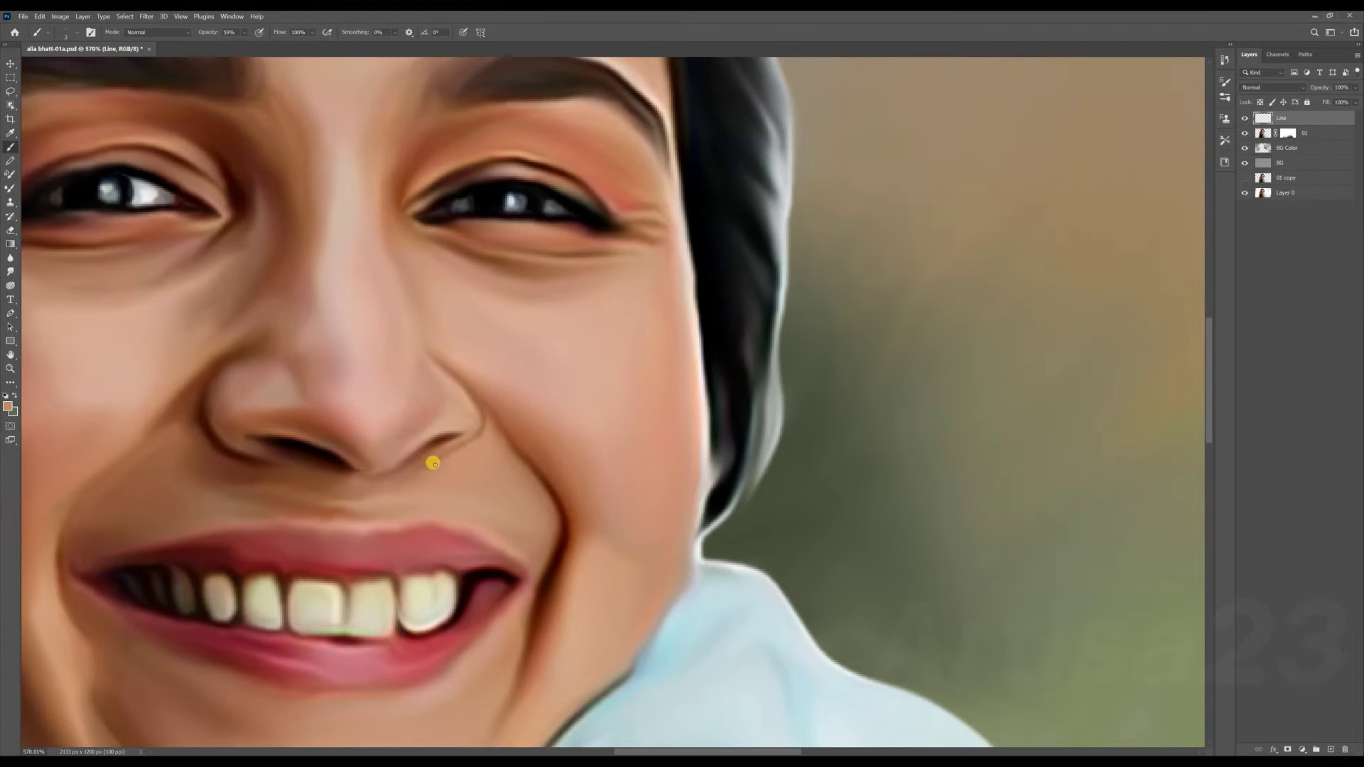
scroll(441, 478, down, 3)
scroll(420, 475, up, 1)
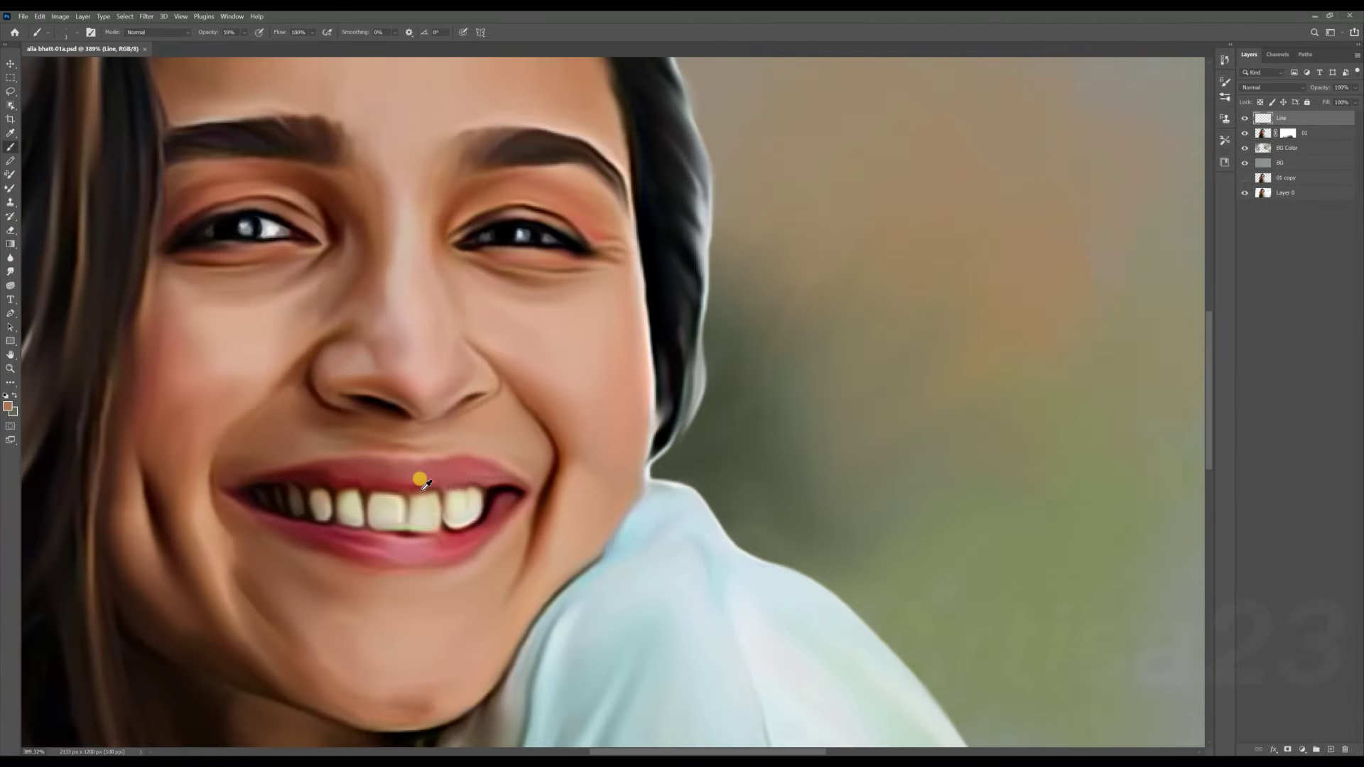
scroll(436, 485, up, 1)
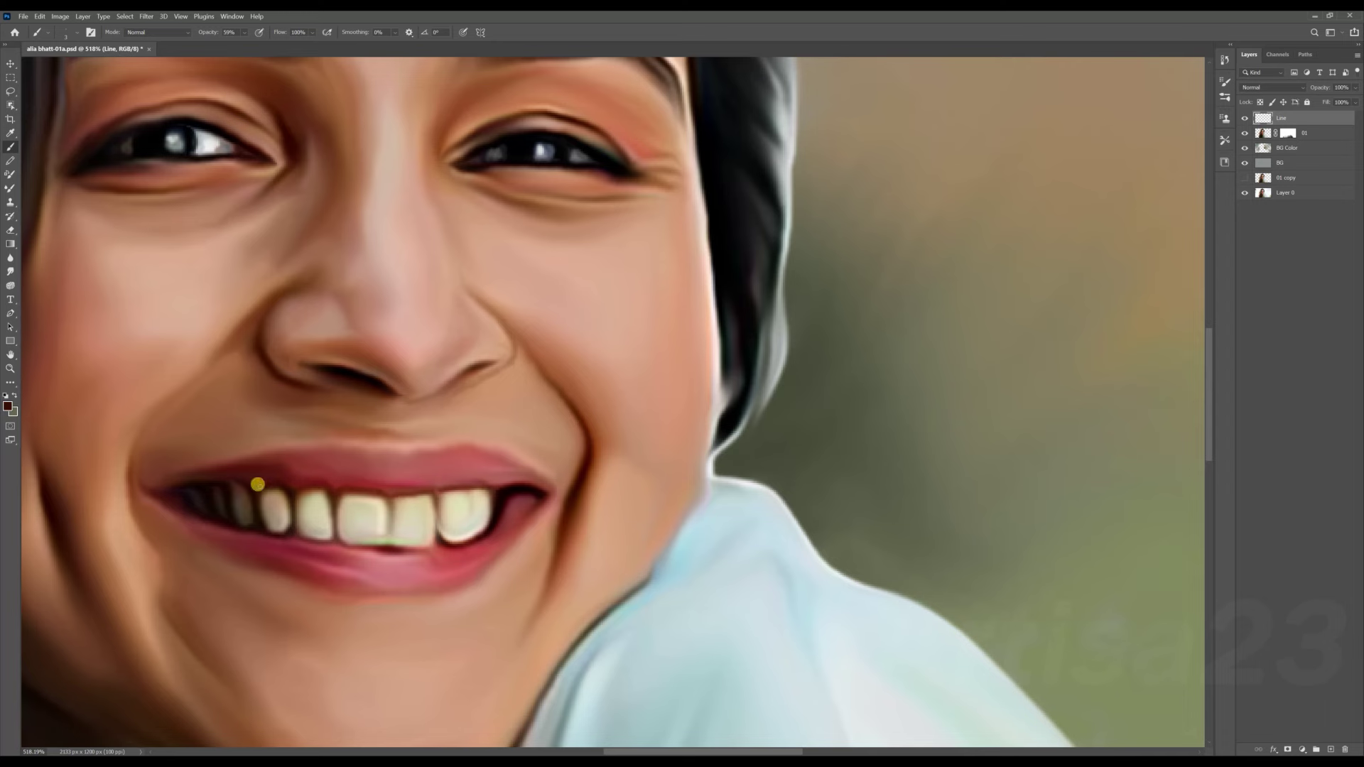
drag(475, 448, 287, 451)
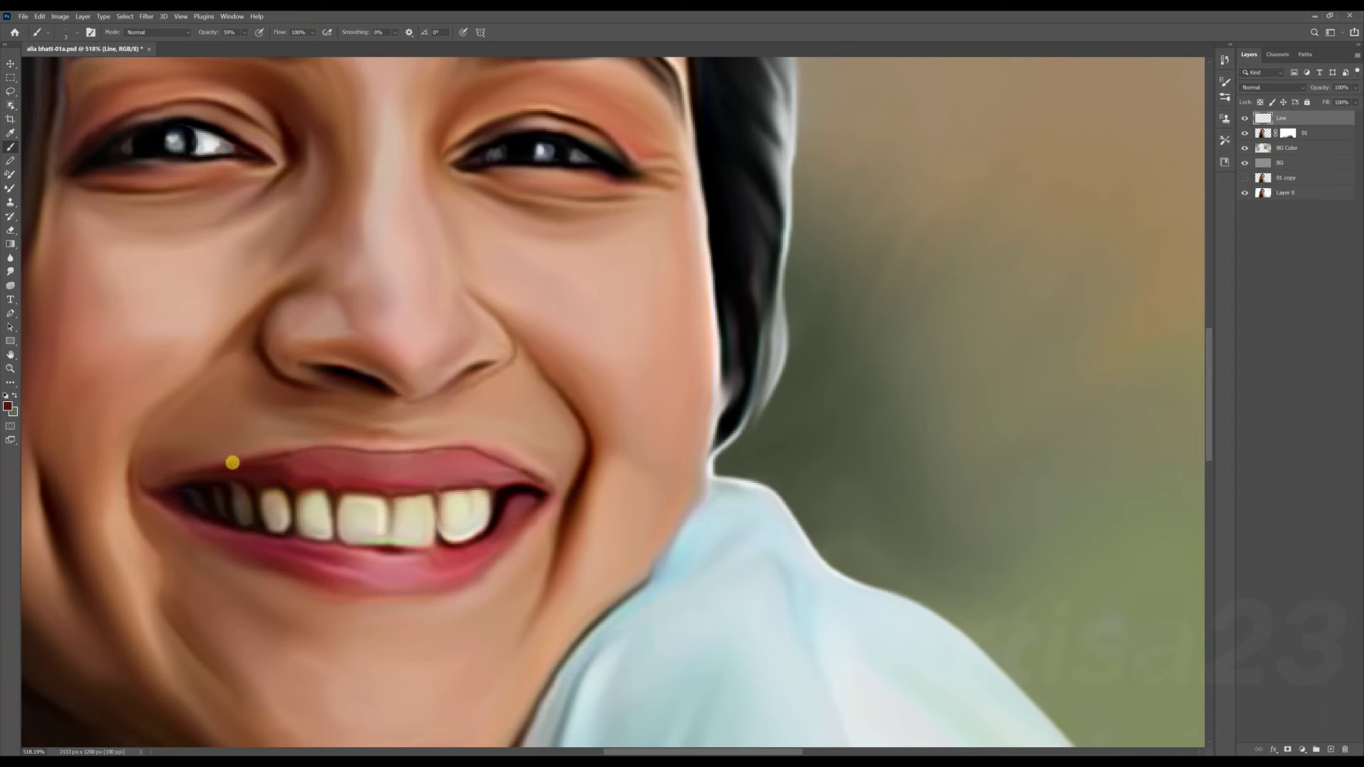
click(11, 281)
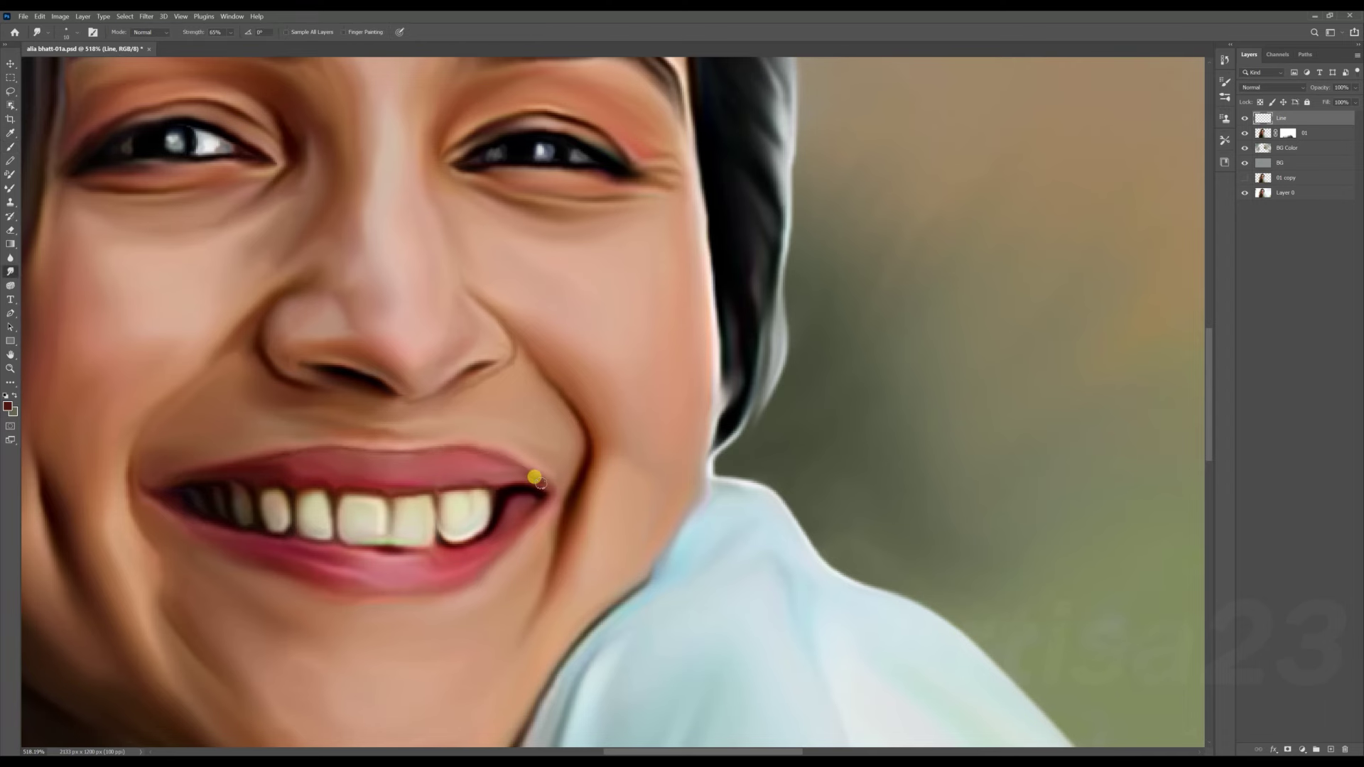
scroll(316, 479, down, 3)
scroll(284, 490, up, 4)
Paint a thin dark gap line on the front tooth.
key(b)
scroll(405, 462, up, 2)
drag(464, 425, 456, 506)
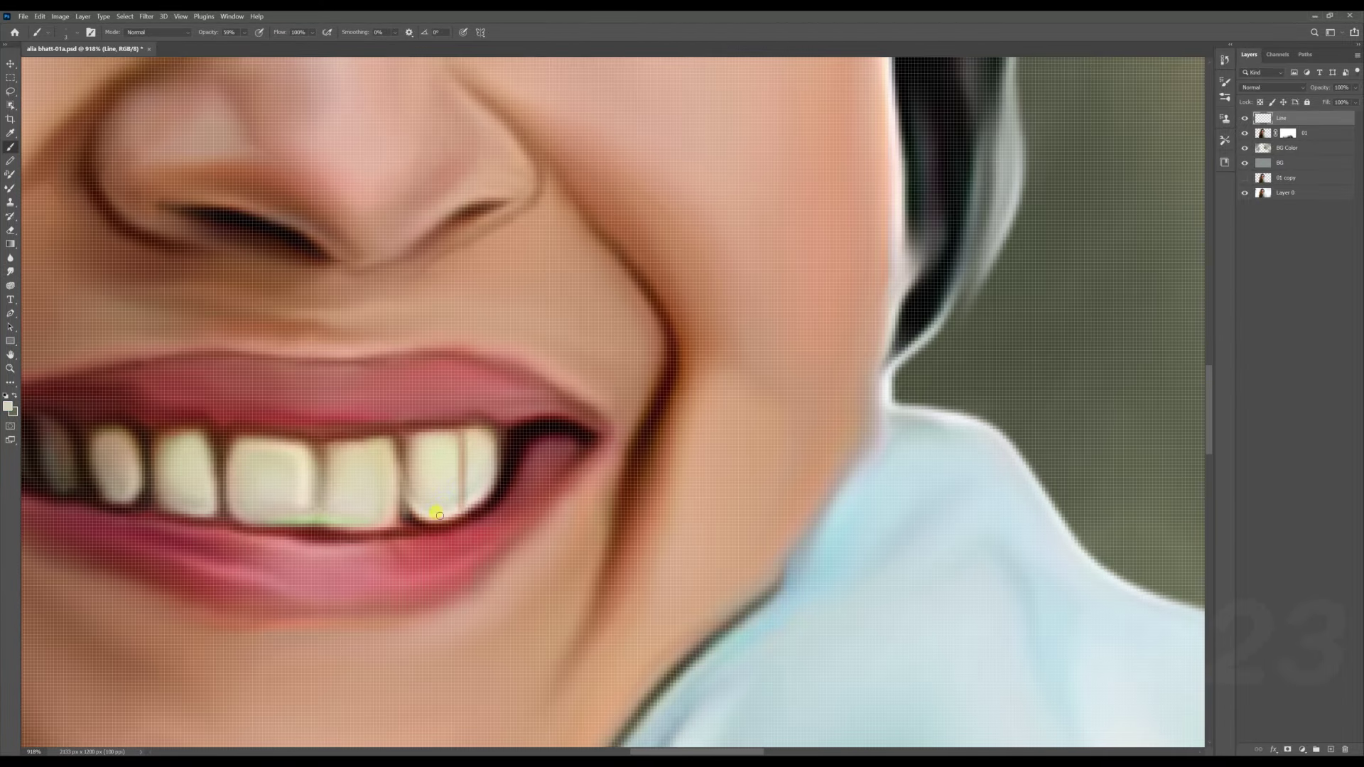
scroll(396, 510, down, 1)
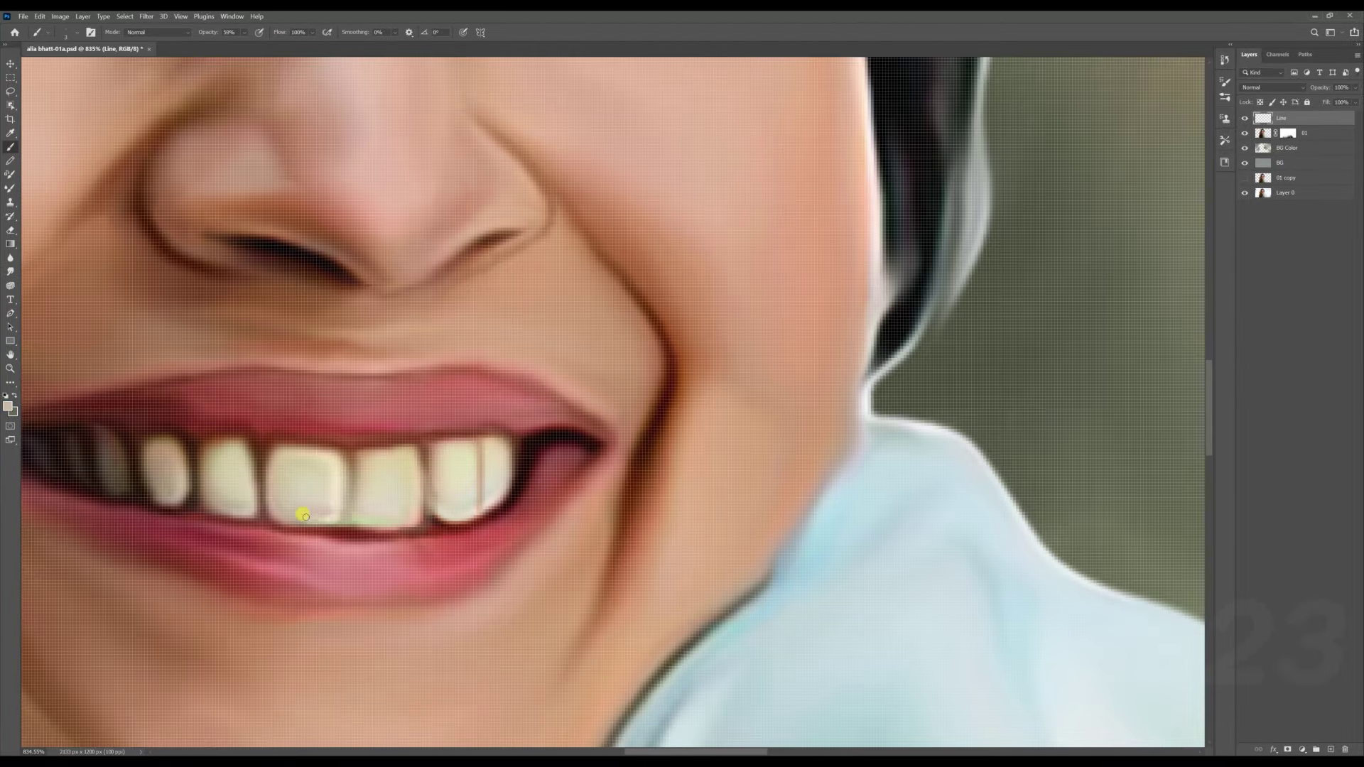
scroll(350, 507, down, 3)
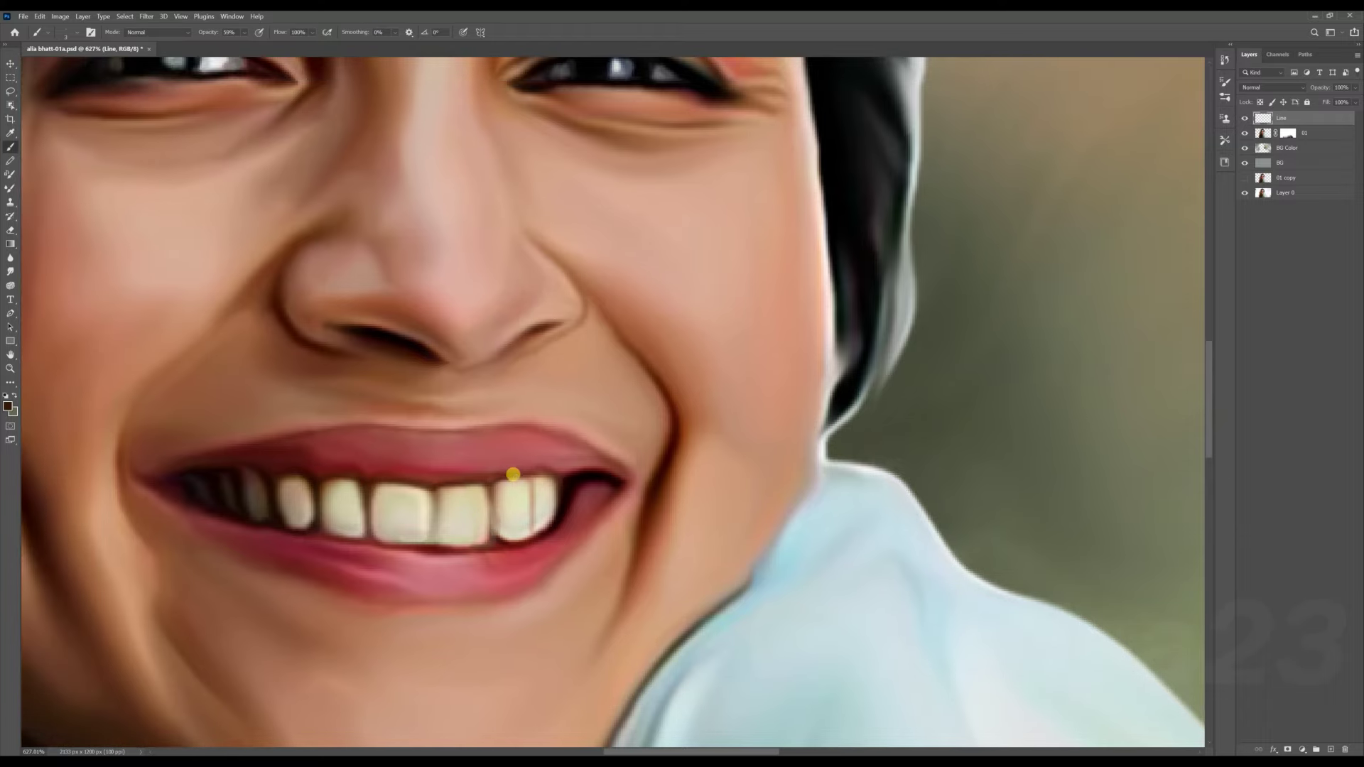
scroll(513, 474, down, 1)
Paint fine texture lines on the upper lip and smudge them softer.
drag(526, 474, 529, 463)
key(r)
scroll(534, 453, up, 1)
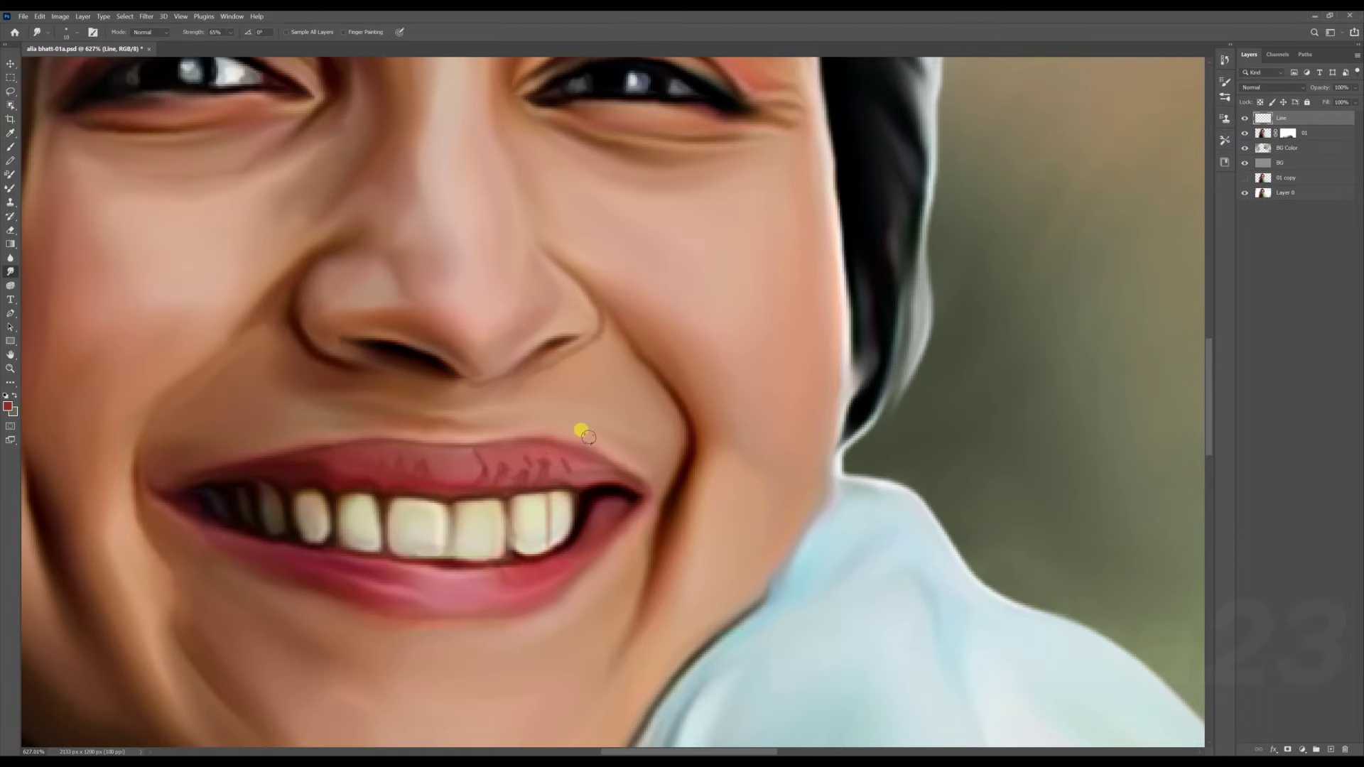
scroll(429, 453, down, 1)
key(b)
scroll(486, 476, up, 1)
mouse_move(426, 484)
mouse_down()
mouse_move(446, 462)
mouse_move(533, 471)
mouse_up()
drag(577, 472, 613, 474)
key(r)
drag(462, 472, 420, 445)
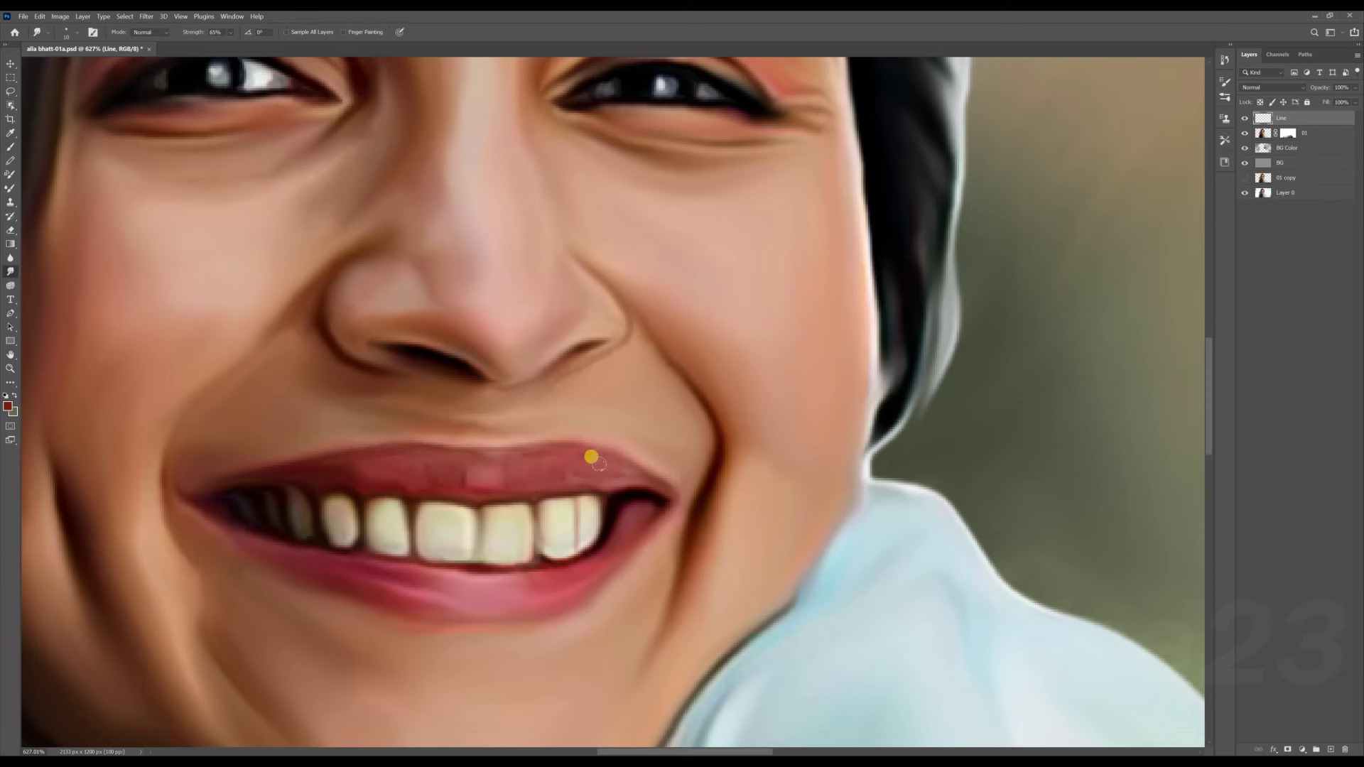
scroll(426, 464, down, 1)
scroll(460, 436, up, 1)
Paint a richer red stroke across the lower lip and blend it.
key(b)
scroll(461, 435, up, 1)
mouse_move(540, 526)
mouse_down()
mouse_move(568, 534)
mouse_move(450, 563)
mouse_up()
scroll(441, 569, down, 1)
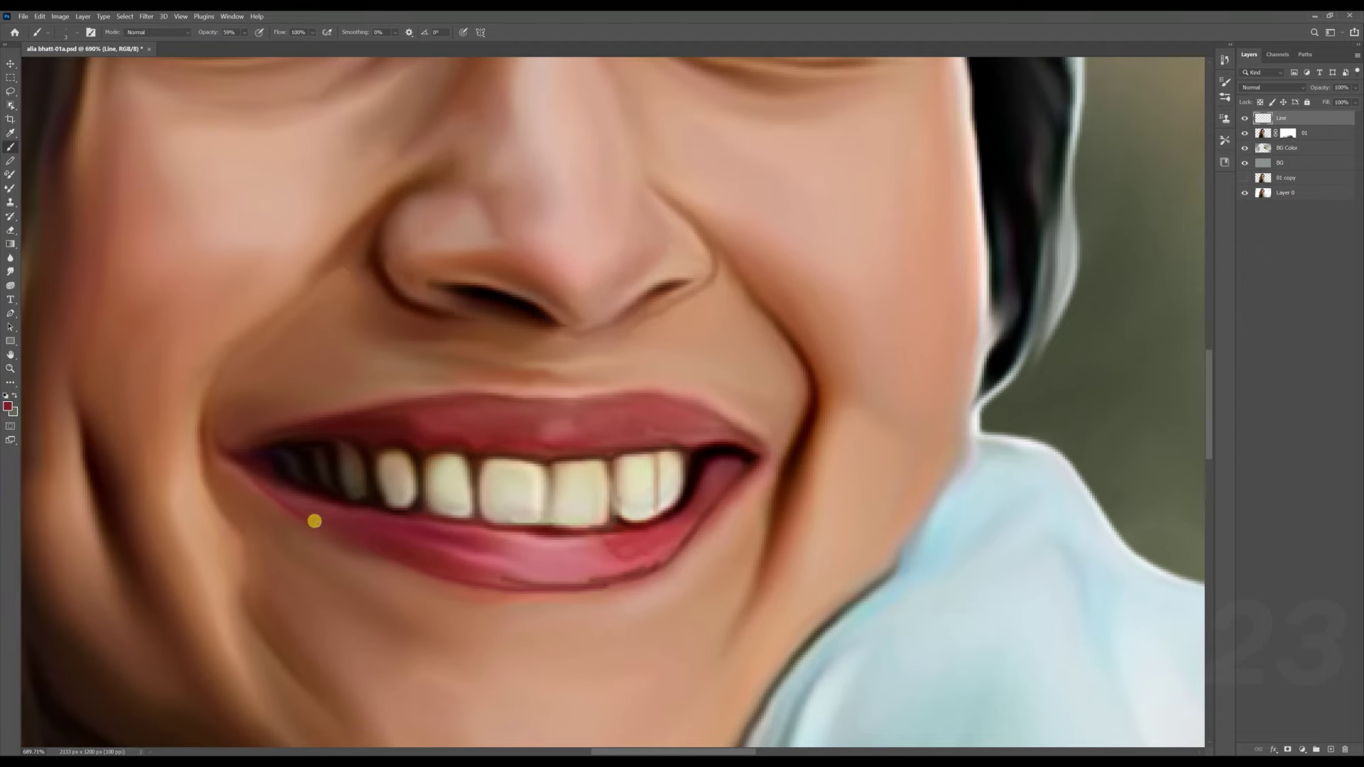
key(r)
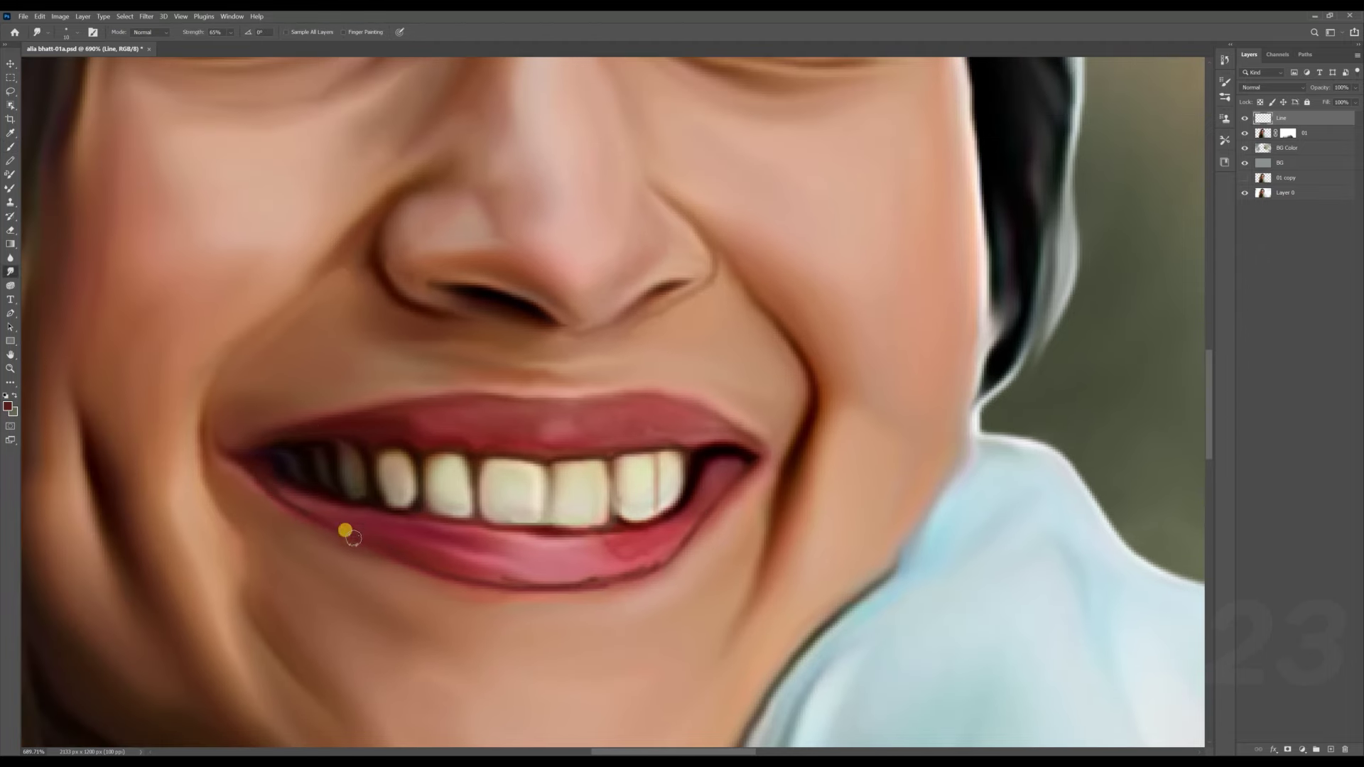
scroll(693, 510, down, 3)
Blend the lip paint further with alternating brush and smudge passes.
key(b)
scroll(478, 445, up, 2)
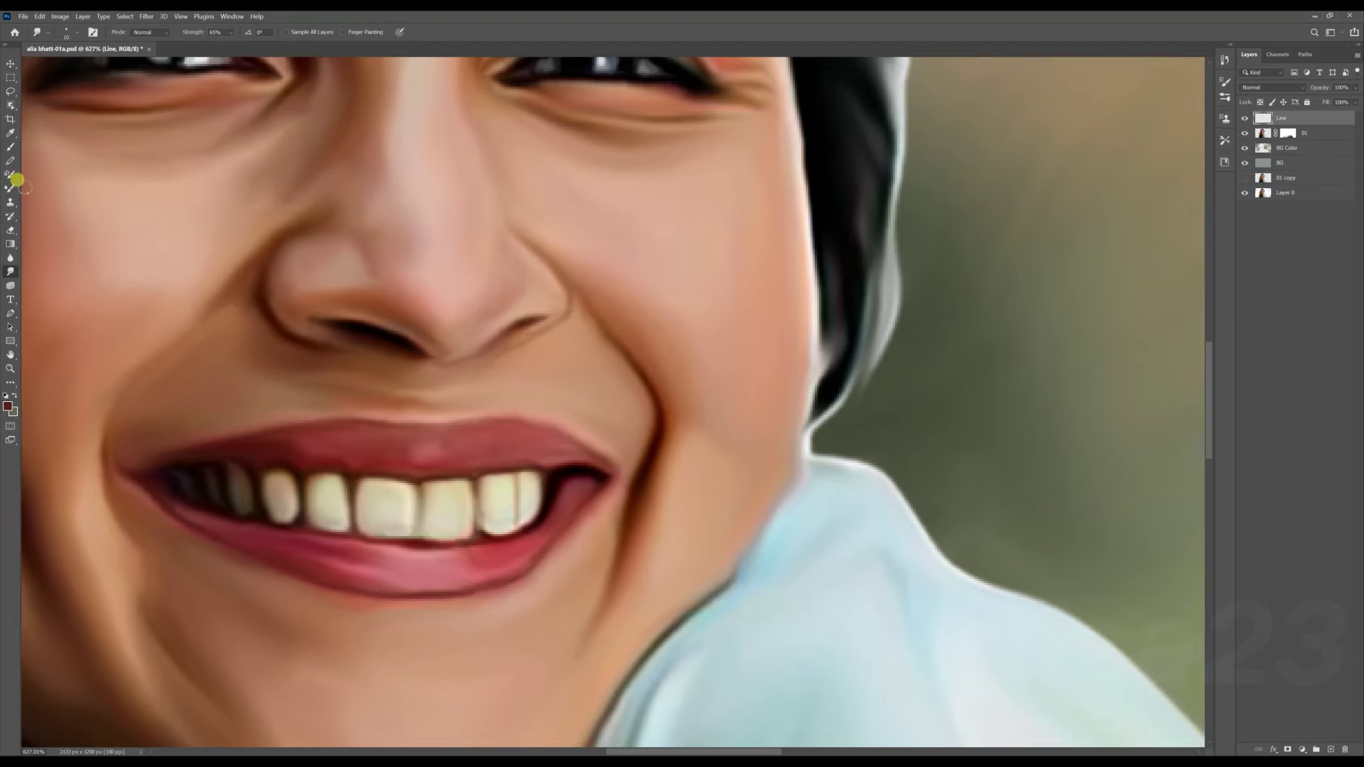
scroll(566, 439, up, 2)
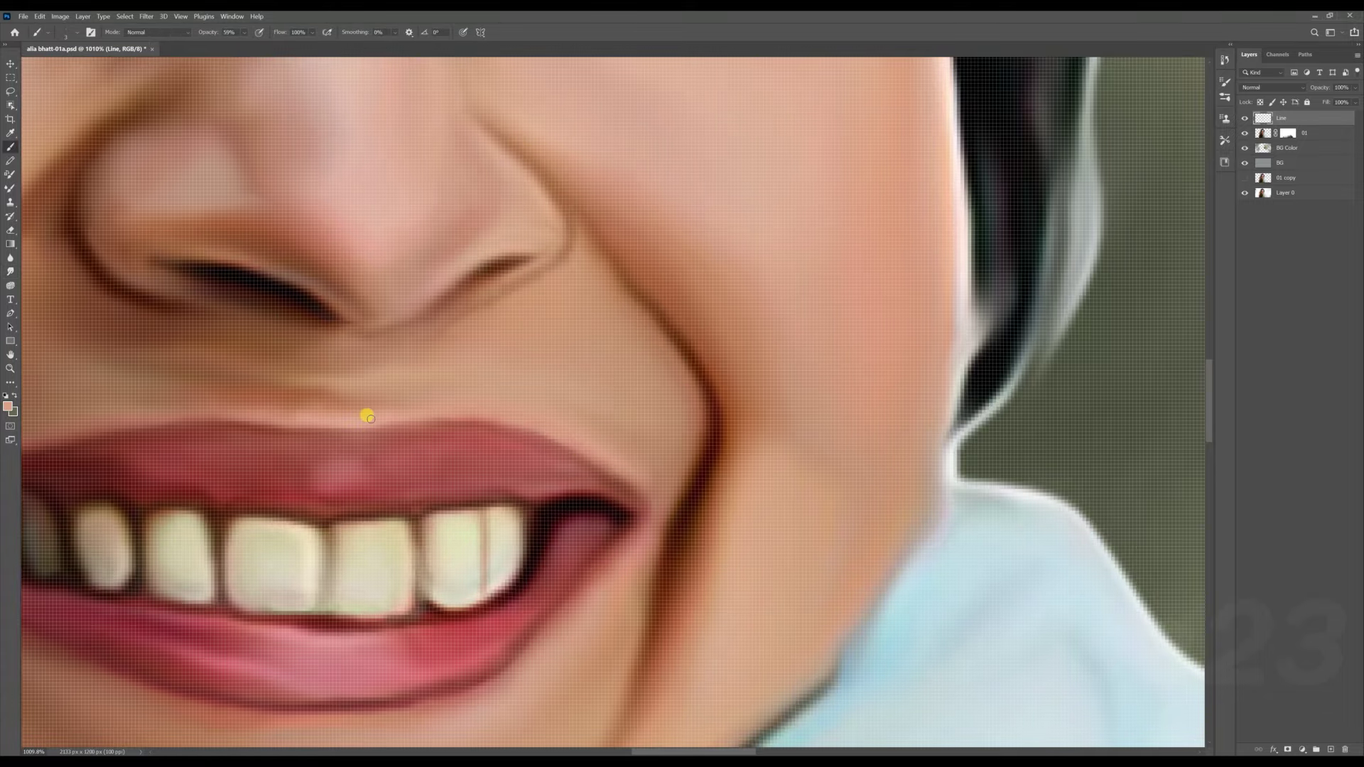
scroll(369, 417, down, 3)
scroll(450, 426, up, 1)
scroll(427, 362, up, 1)
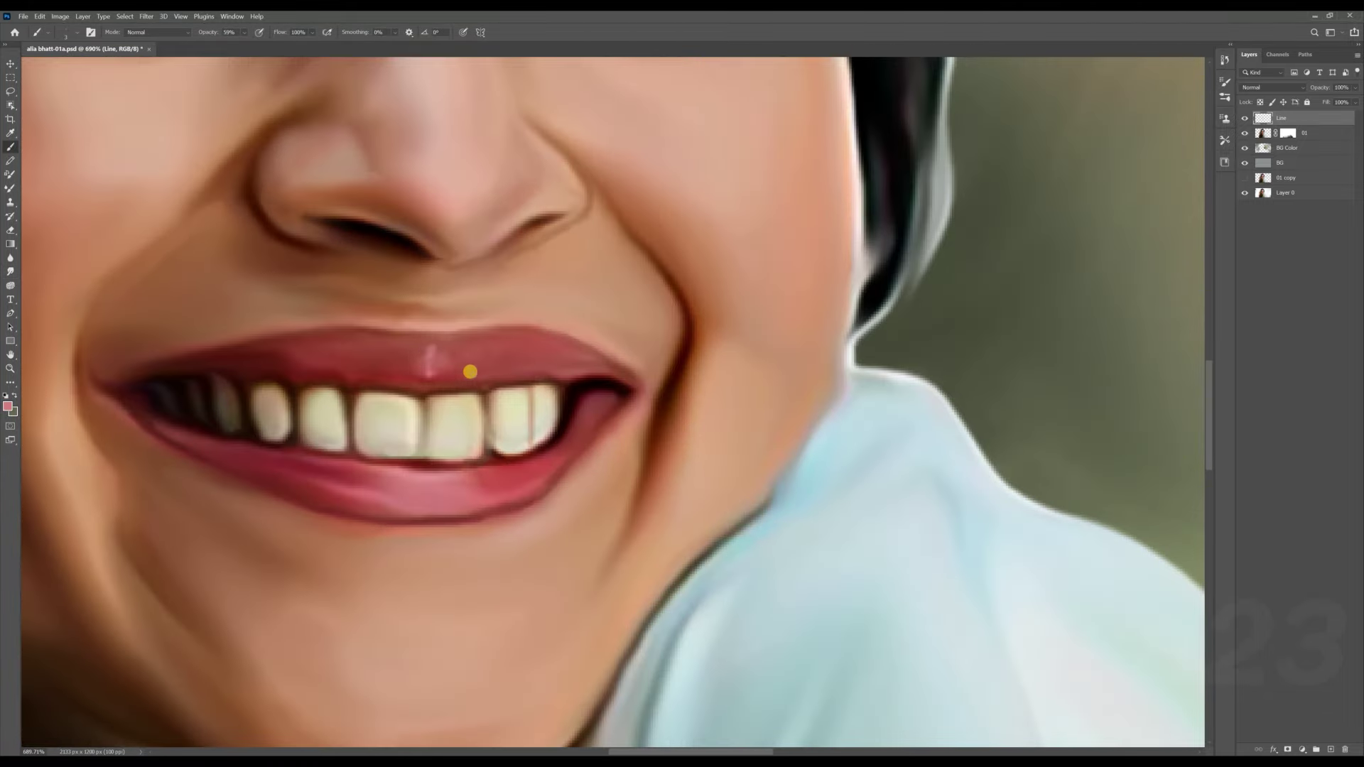
scroll(417, 365, down, 1)
scroll(427, 360, down, 2)
scroll(390, 368, up, 3)
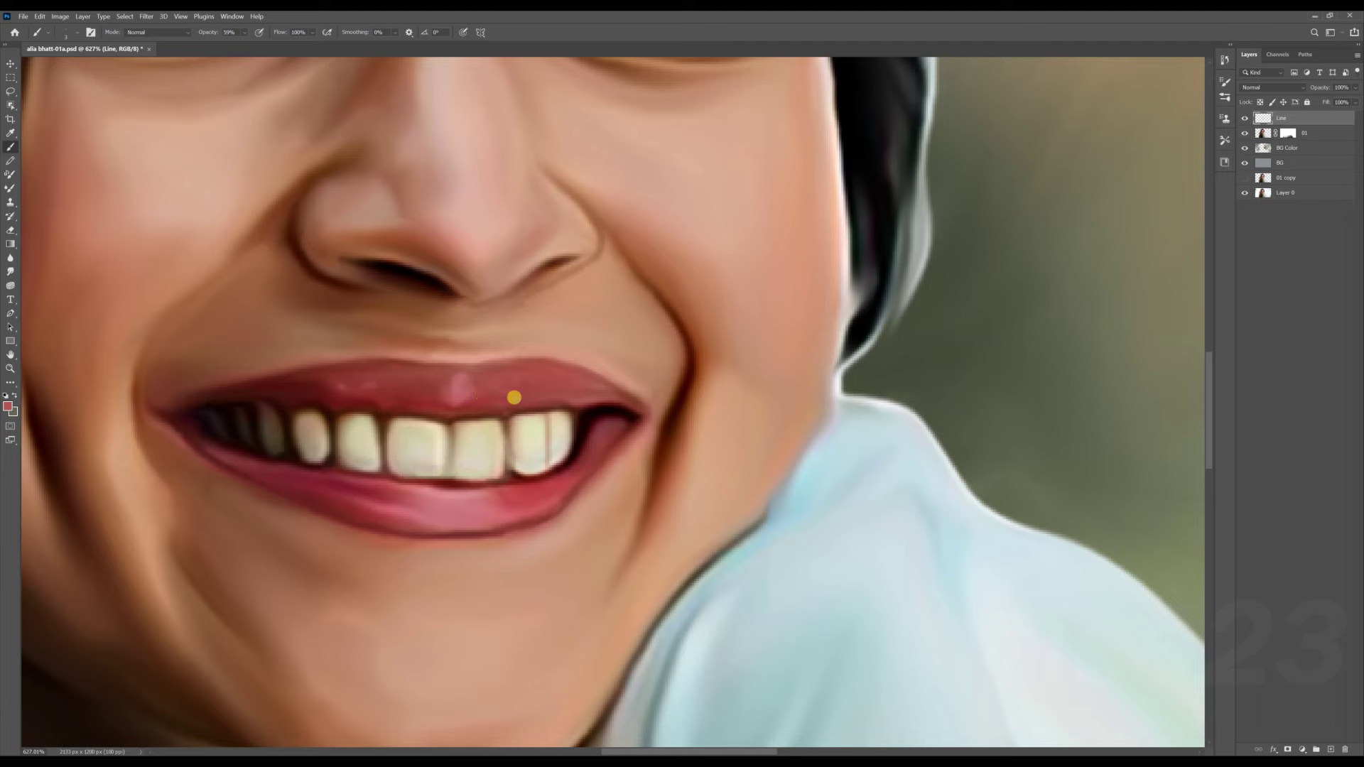
scroll(586, 383, down, 2)
scroll(550, 465, up, 2)
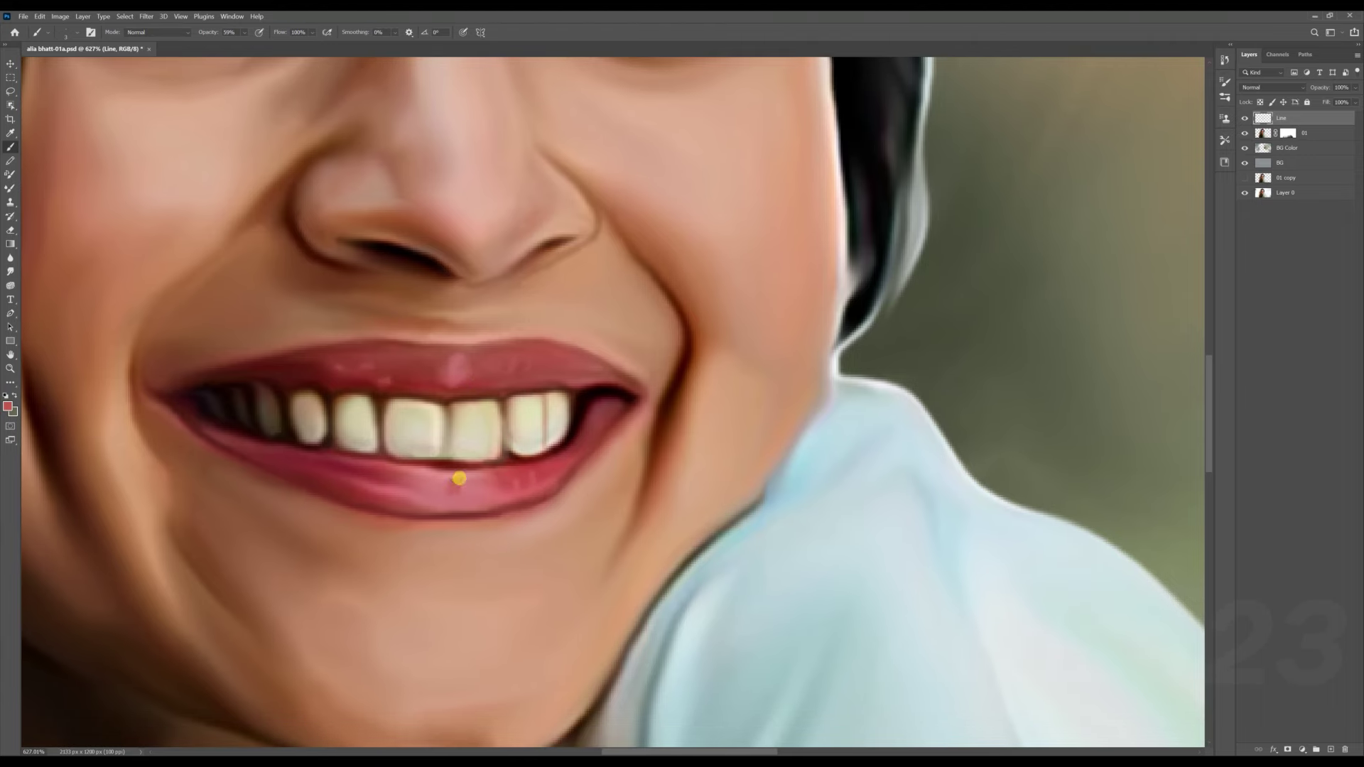
key(r)
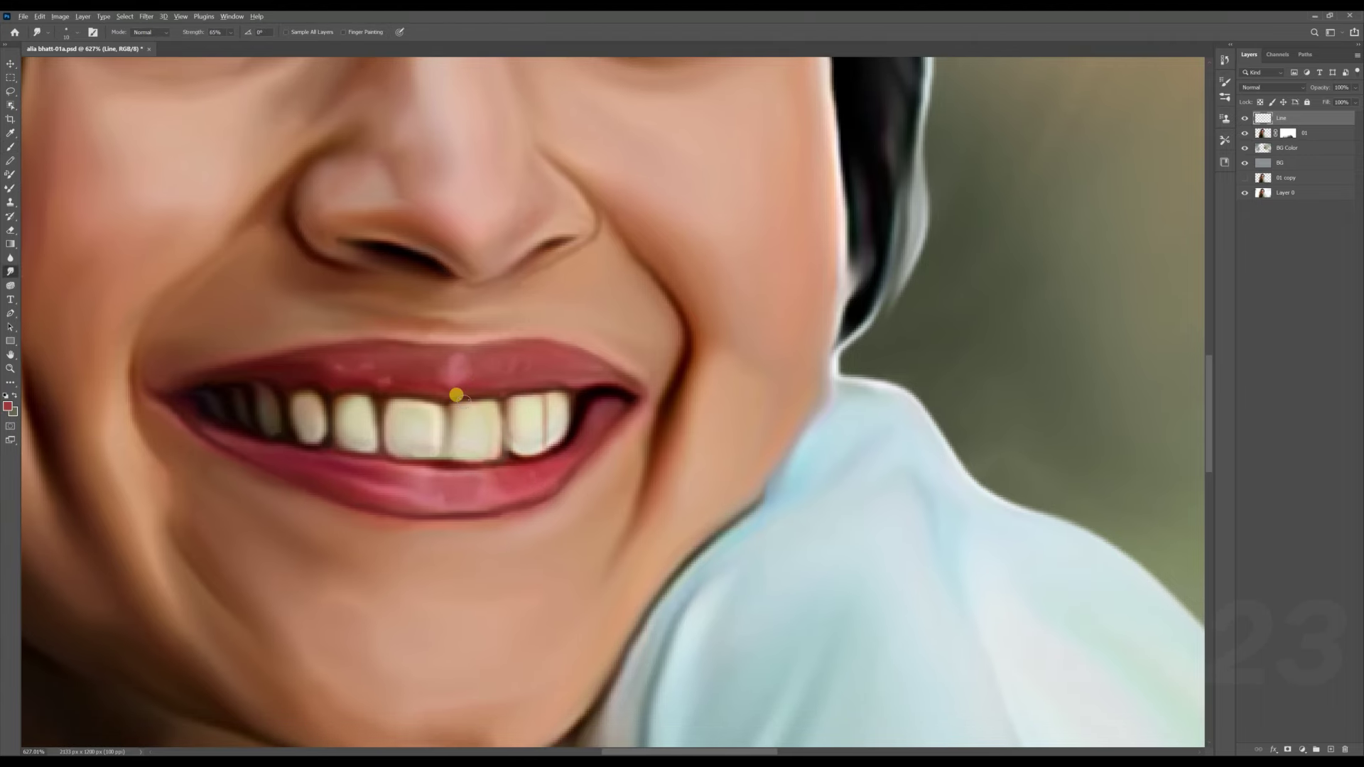
scroll(456, 394, down, 1)
scroll(435, 356, down, 2)
scroll(497, 377, down, 3)
scroll(539, 447, up, 5)
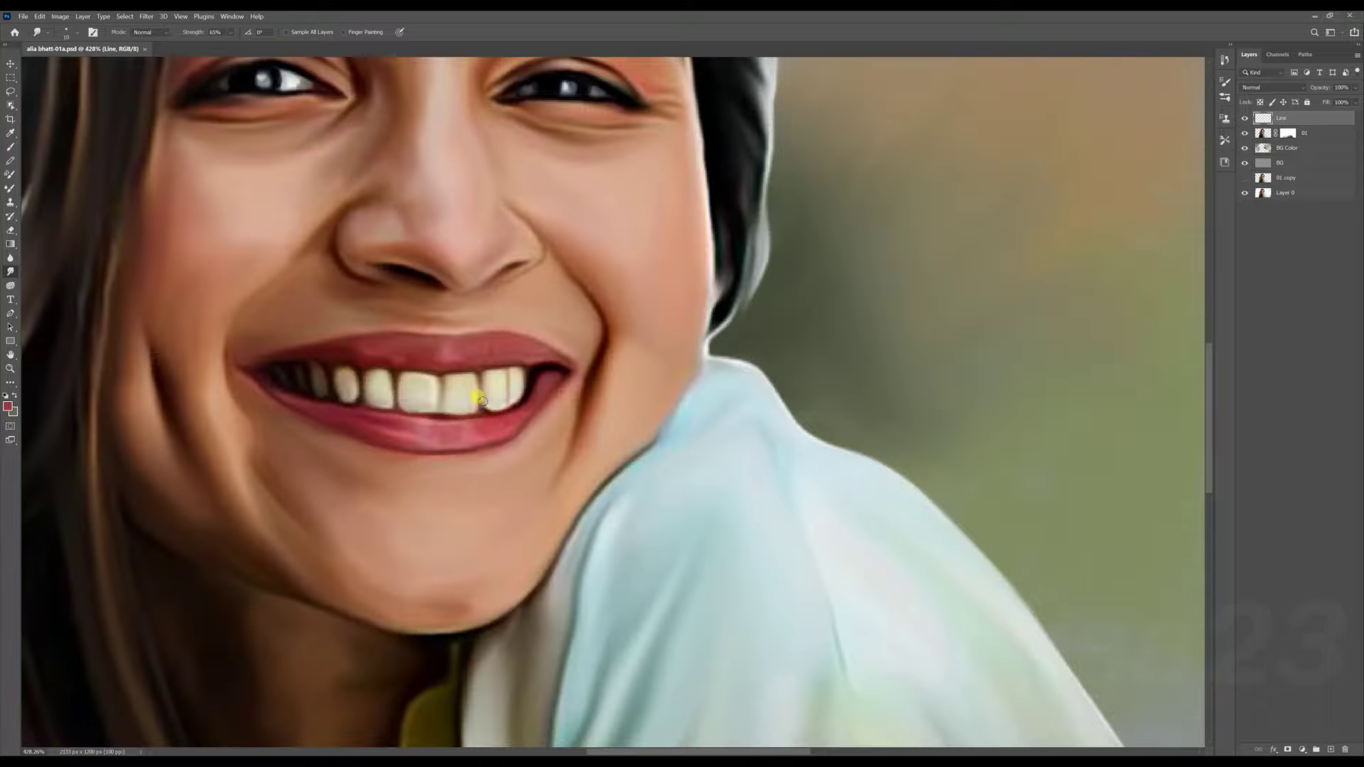
Sample the cream tooth colour and smooth the teeth with the Smudge tool.
key(b)
alt+scroll(480, 399, up, 3)
alt+click(440, 375)
alt+scroll(497, 376, up, 2)
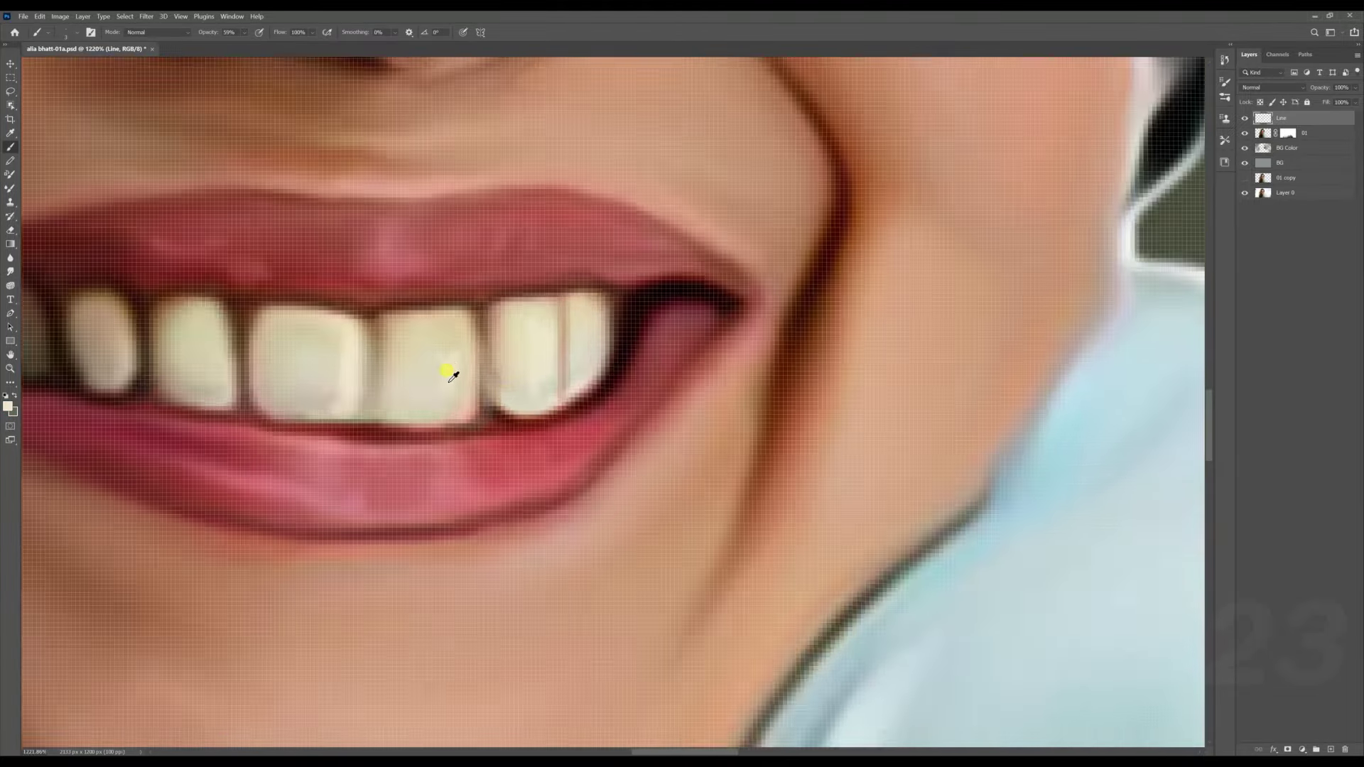
alt+scroll(284, 362, down, 1)
key(r)
alt+scroll(369, 382, down, 2)
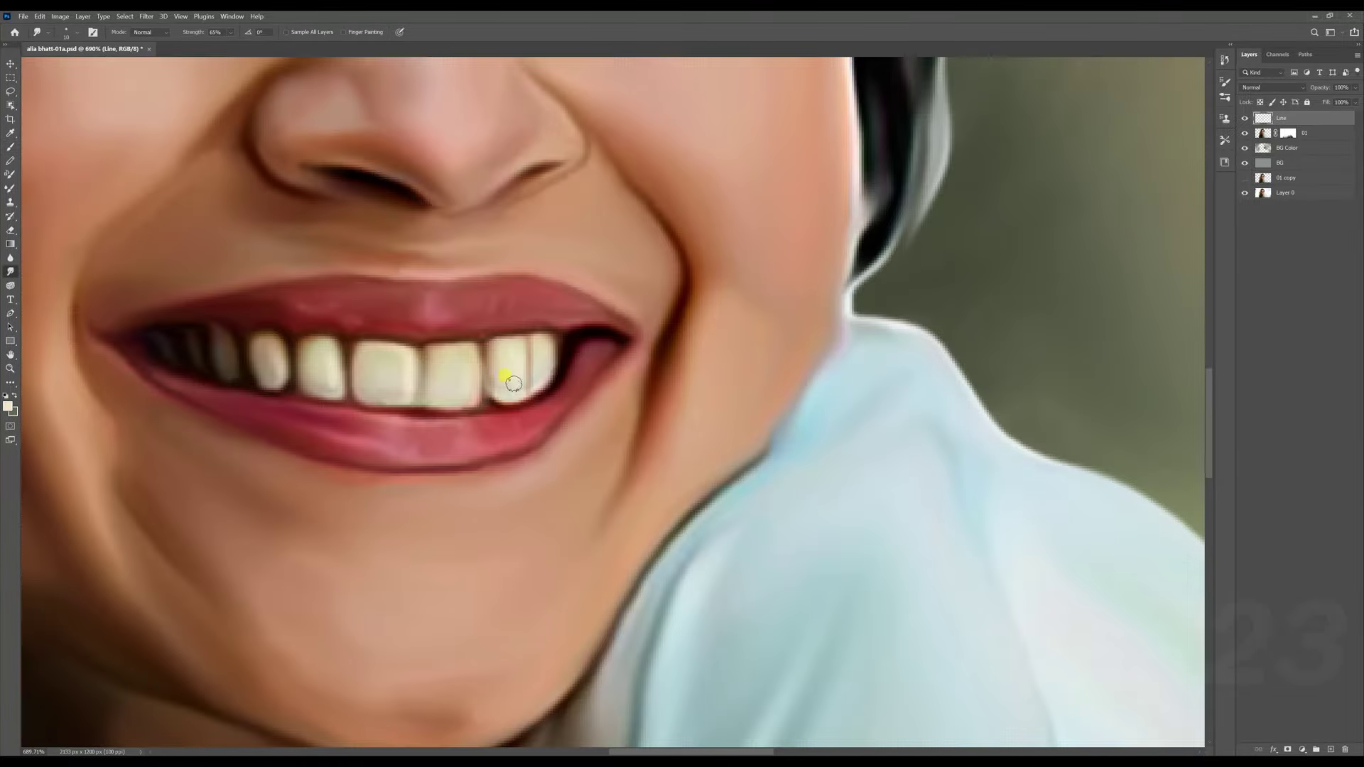
alt+scroll(495, 378, down, 1)
alt+scroll(462, 383, down, 2)
alt+scroll(409, 417, down, 1)
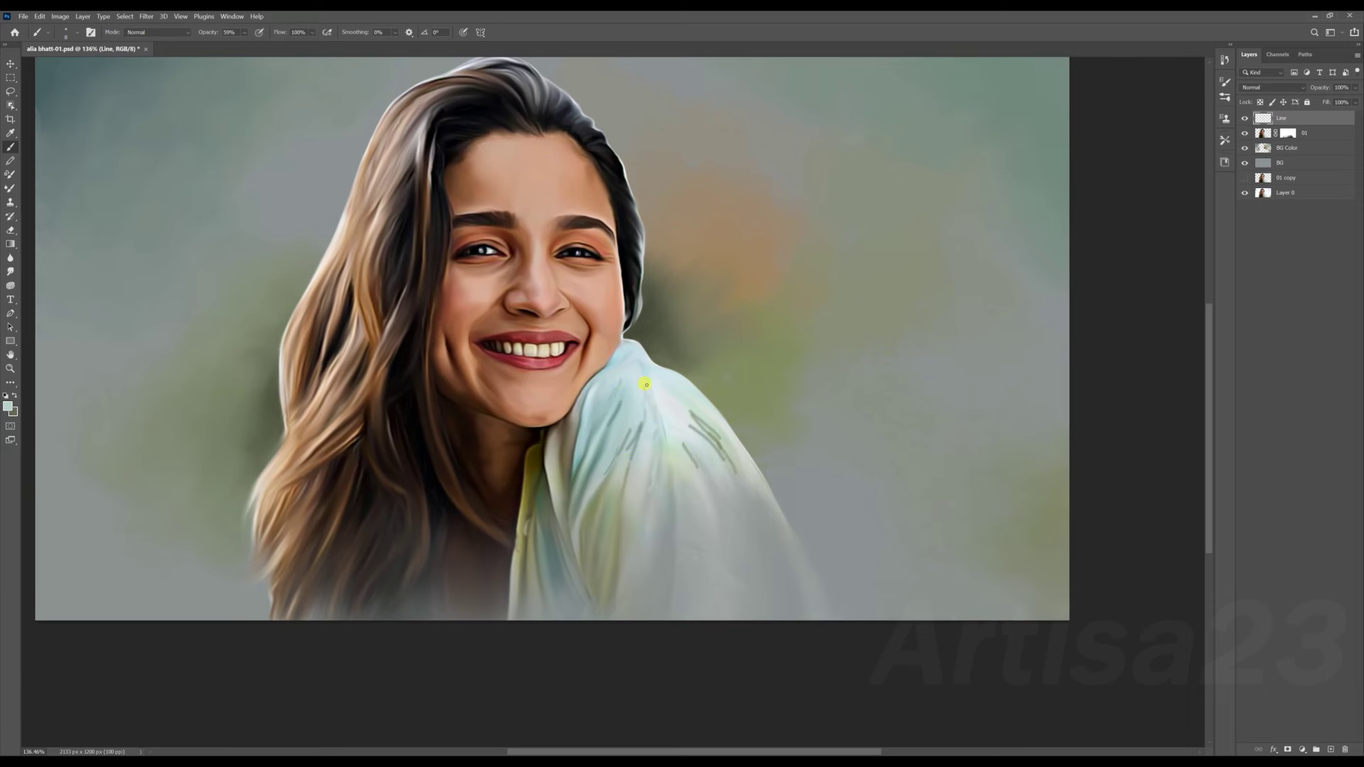
Smudge away the dark fold lines across the pale shawl.
scroll(653, 423, up, 1)
scroll(625, 398, up, 1)
scroll(611, 419, up, 1)
scroll(581, 446, up, 1)
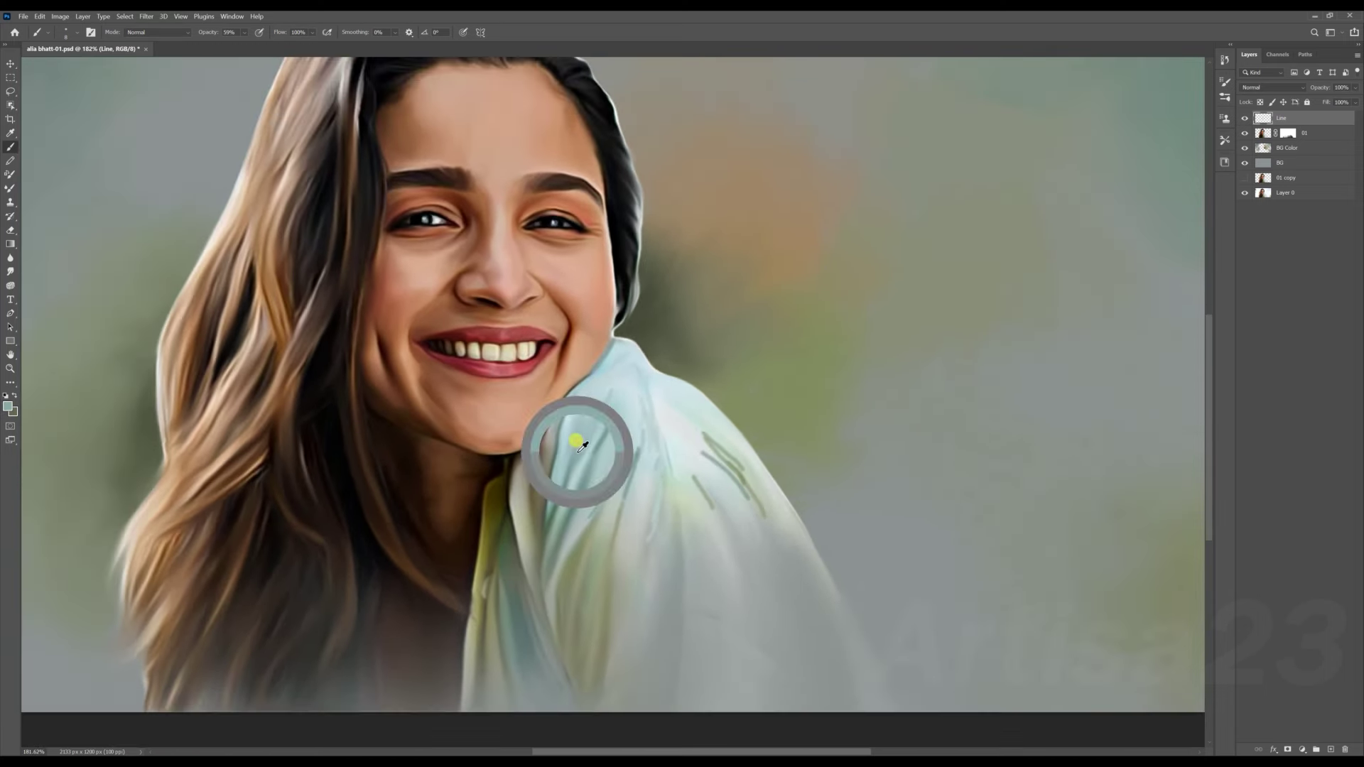
scroll(618, 355, down, 1)
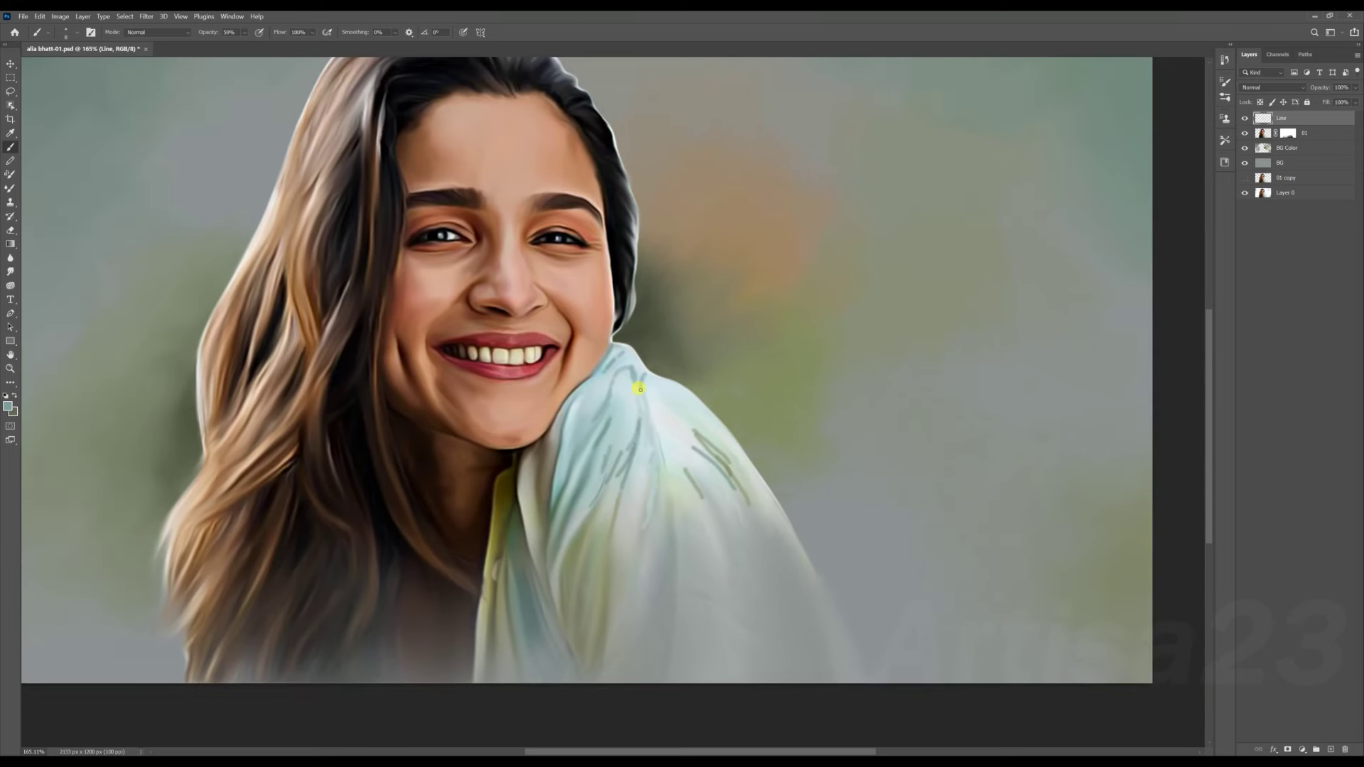
scroll(641, 496, down, 1)
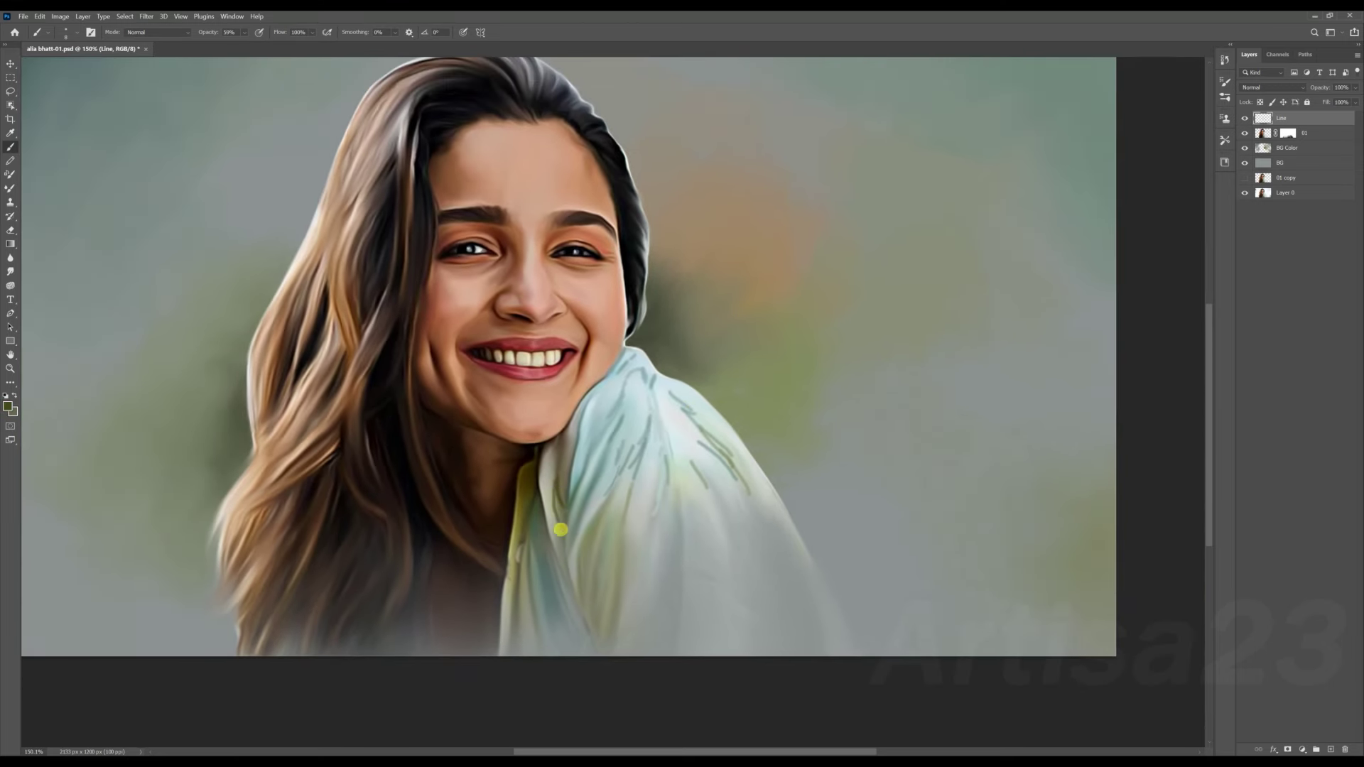
scroll(546, 495, up, 6)
key(shift+r)
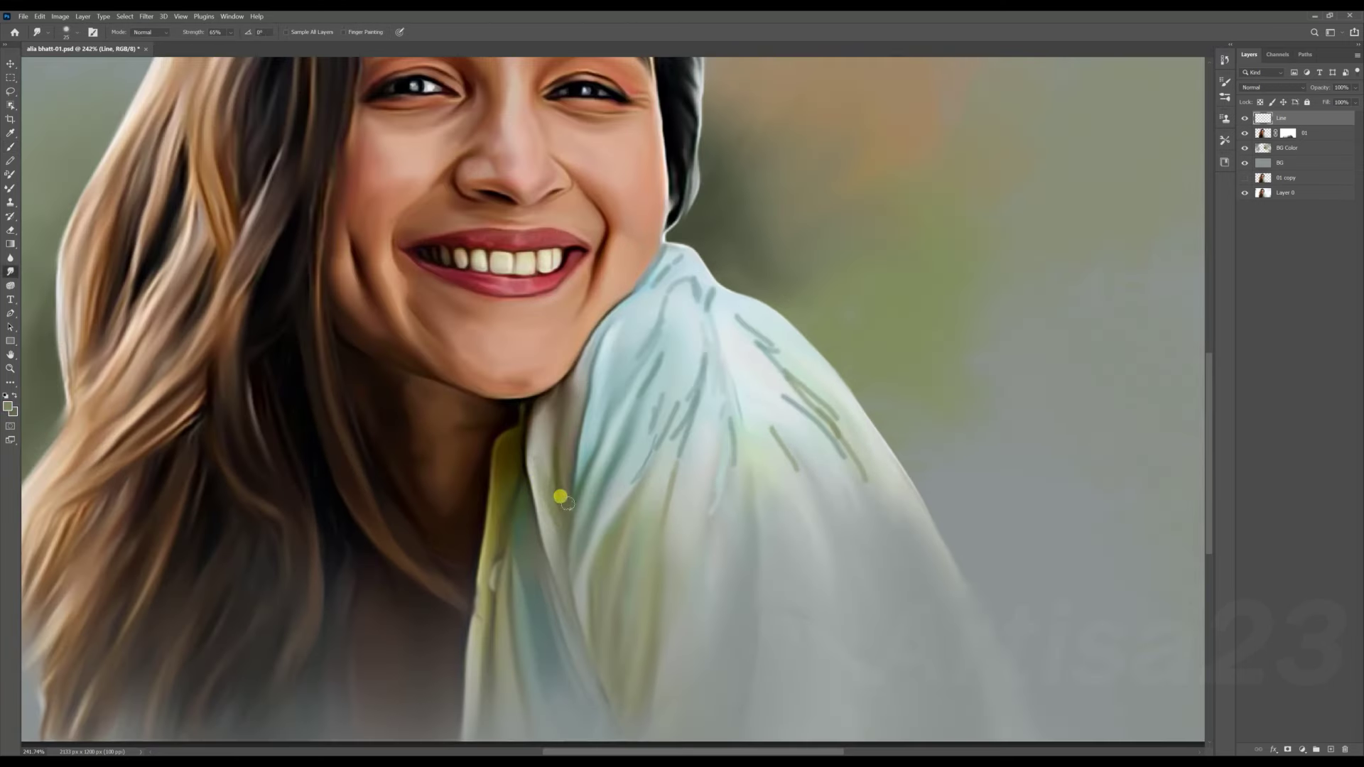
mouse_move(649, 344)
mouse_down()
mouse_move(697, 296)
mouse_move(642, 295)
mouse_move(622, 470)
mouse_move(709, 404)
mouse_move(706, 426)
mouse_move(681, 291)
mouse_move(837, 436)
mouse_move(822, 472)
mouse_up()
Zoom back out and add a new empty layer.
scroll(822, 471, down, 6)
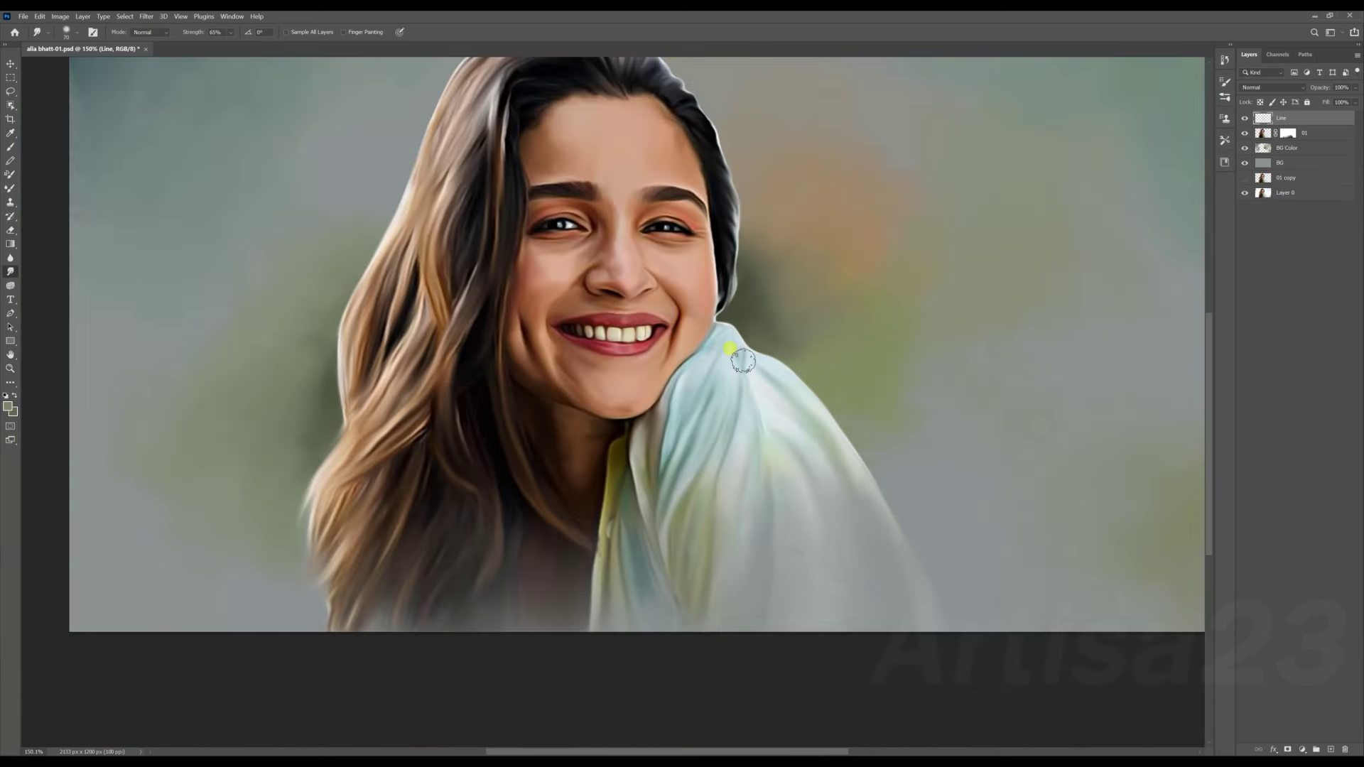
scroll(743, 362, down, 2)
scroll(674, 454, down, 3)
scroll(773, 478, up, 3)
scroll(755, 447, down, 1)
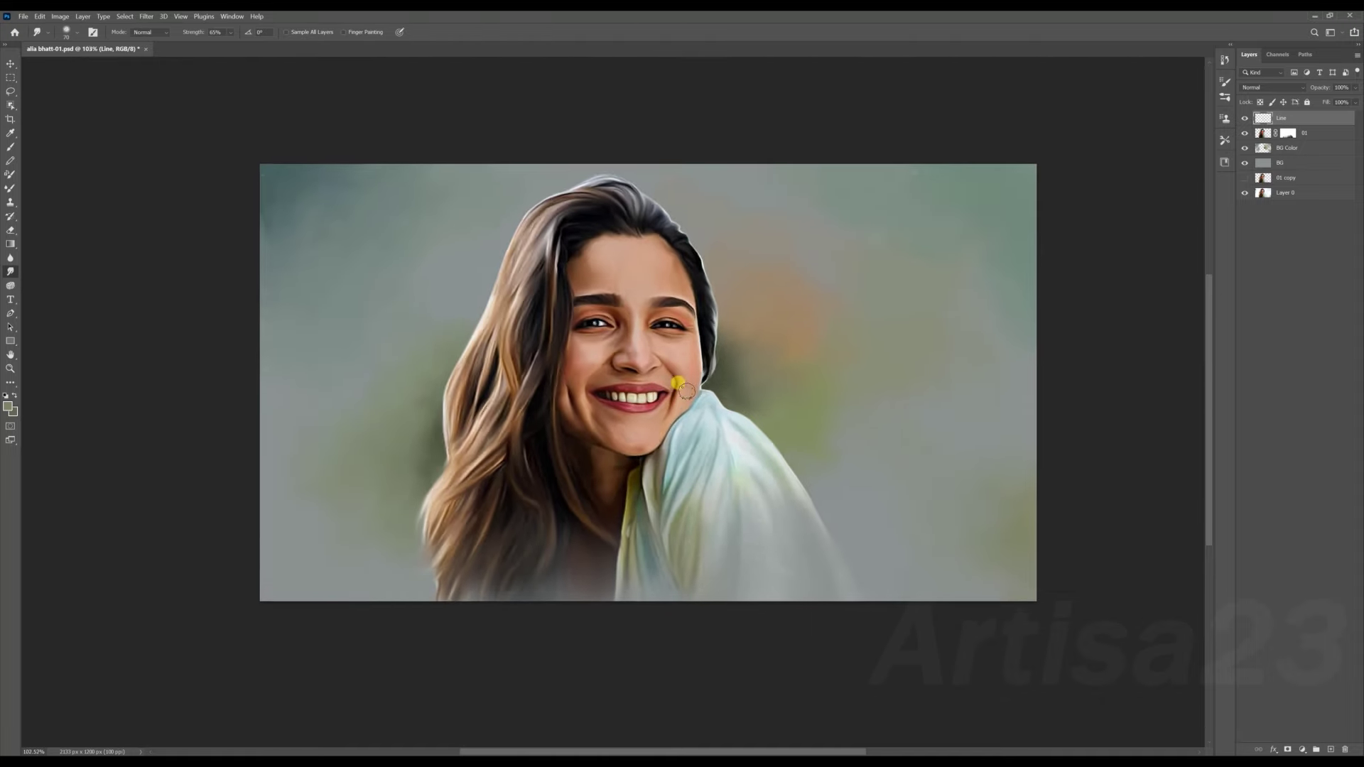
key(ctrl+shift+alt+n)
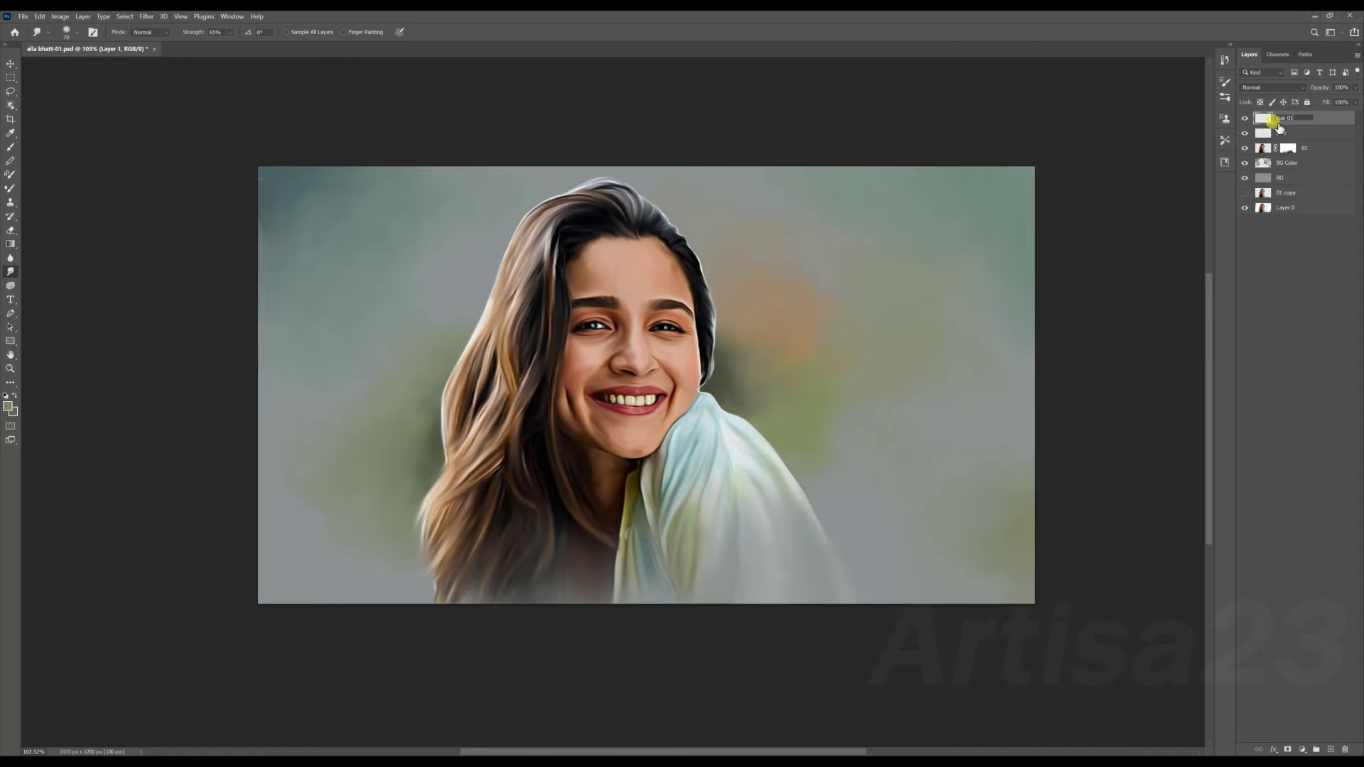
Name the layer Hair 01, load the subject selection, and add a Hair Color layer below.
key(Return)
scroll(746, 295, up, 1)
scroll(745, 296, down, 1)
ctrl+click(1272, 149)
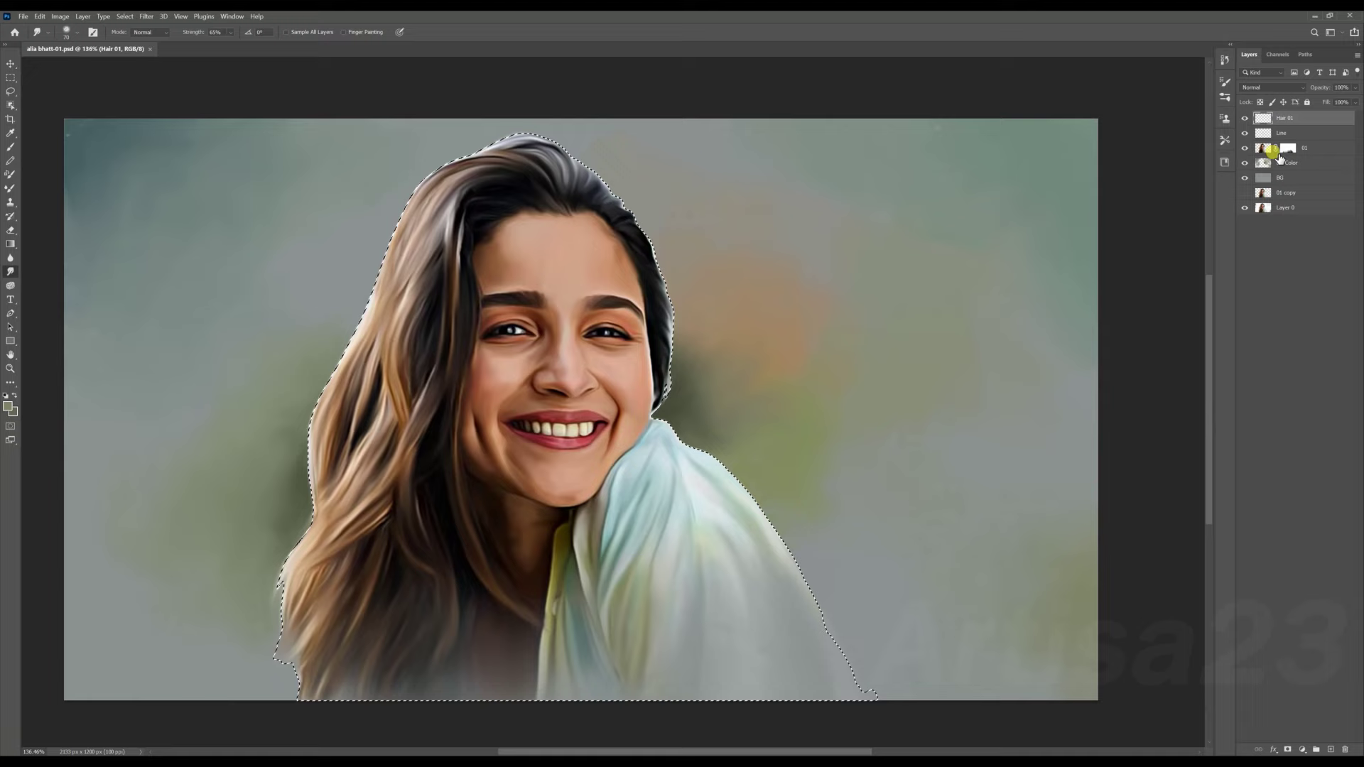
key(ctrl+shift+alt+n)
double_click(1284, 133)
text(Hair Color)
key(Return)
Paint the hair red at 40% brush opacity inside the selection, then deselect.
click(10, 147)
text(40)
key(Return)
mouse_move(565, 143)
mouse_down()
mouse_move(663, 295)
mouse_move(395, 173)
mouse_up()
scroll(402, 265, down, 3)
drag(316, 379, 360, 255)
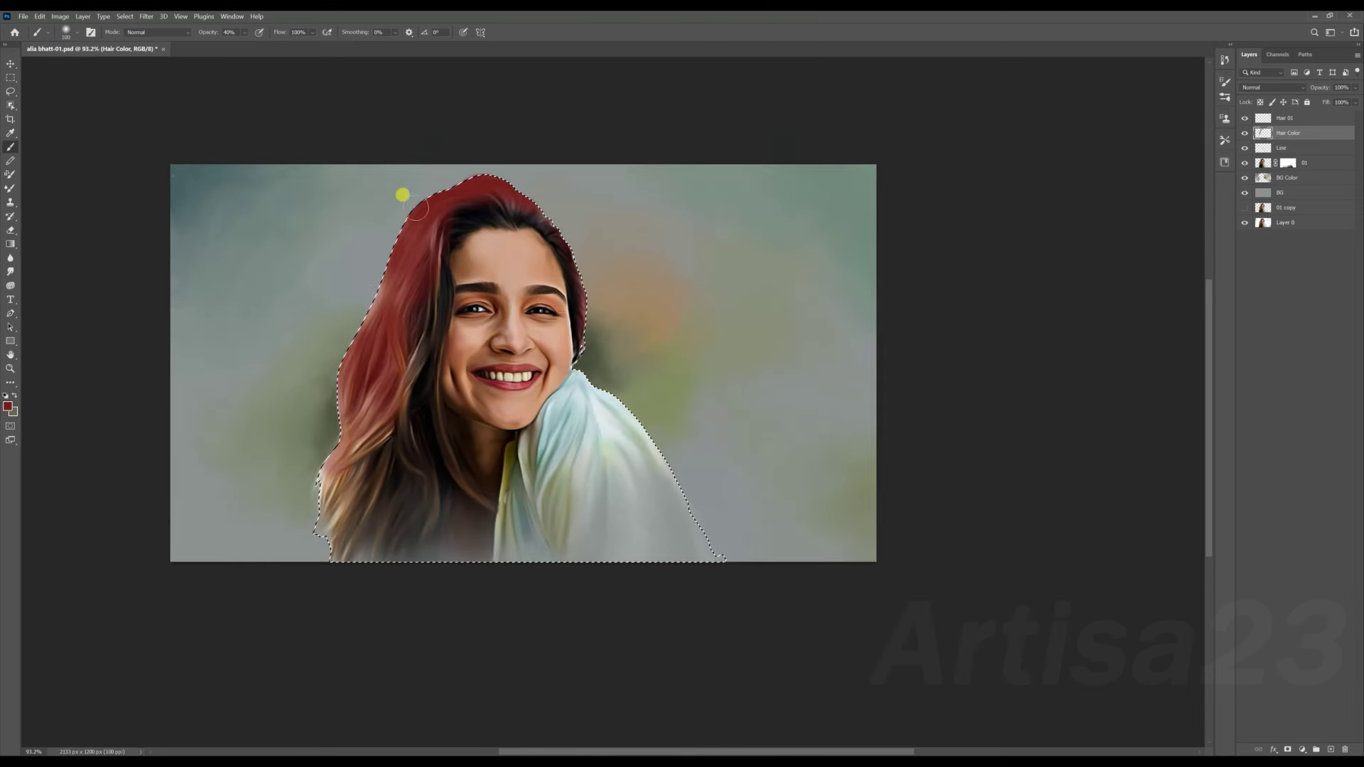
drag(578, 296, 453, 194)
mouse_move(323, 414)
mouse_down()
mouse_move(377, 405)
mouse_move(411, 371)
mouse_move(444, 469)
mouse_up()
key(ctrl+d)
Set Hair Color to Overlay blend and shift its hue toward orange.
click(1275, 84)
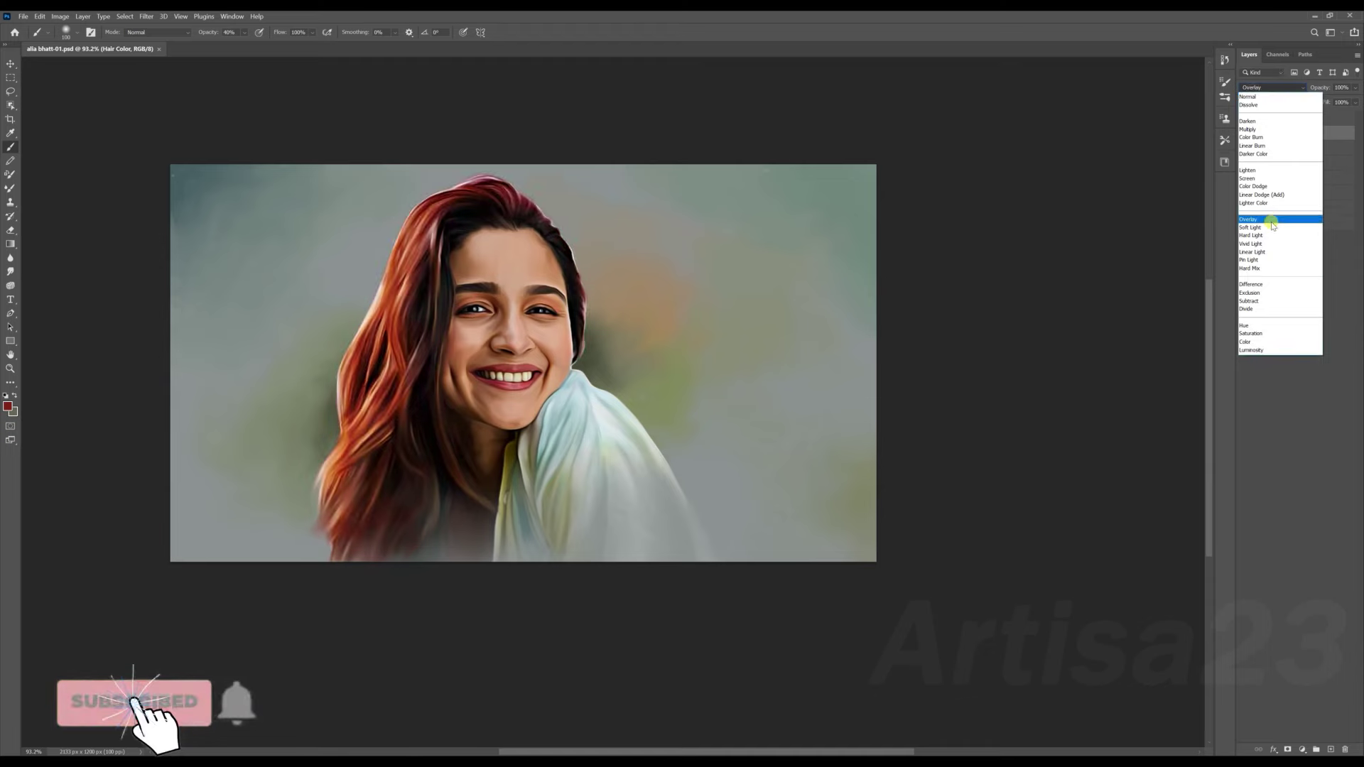
click(1271, 226)
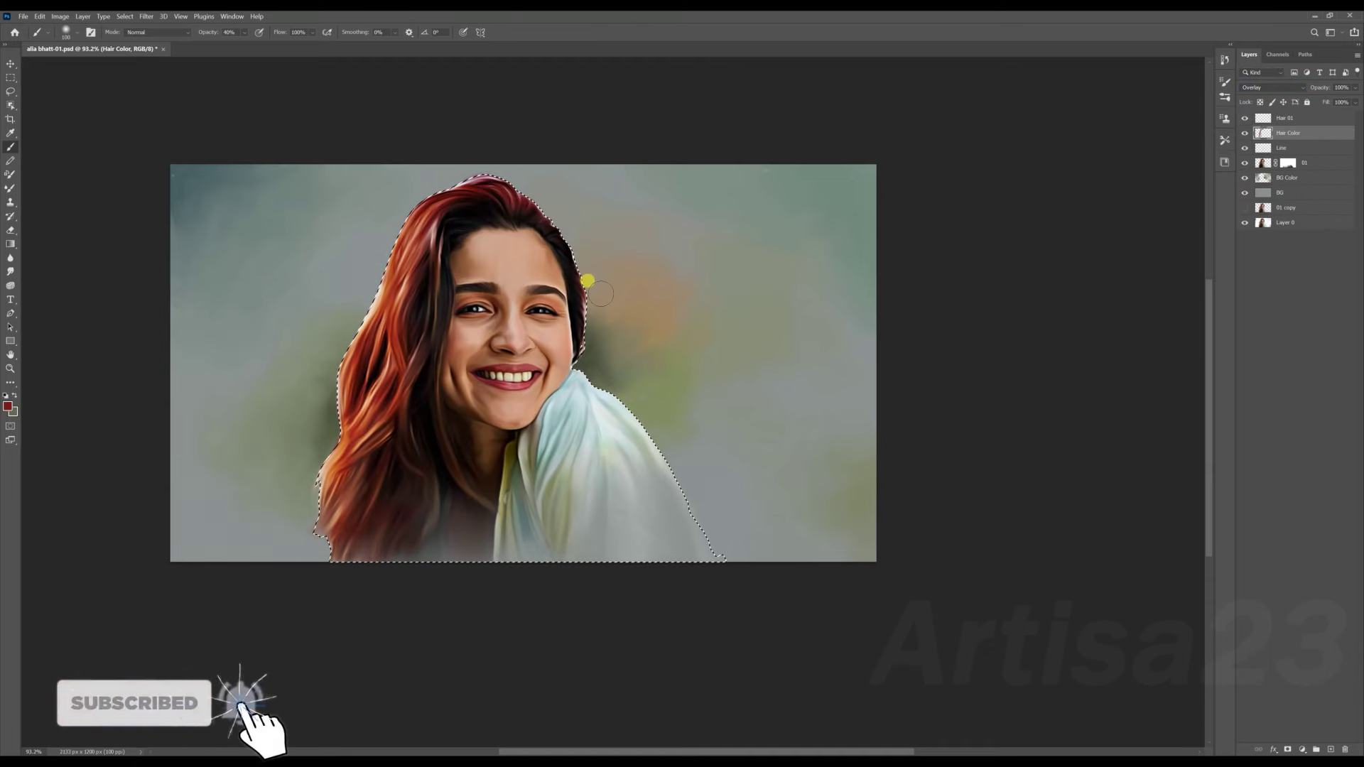
click(60, 16)
mouse_move(85, 95)
click(203, 96)
drag(1032, 337, 1044, 341)
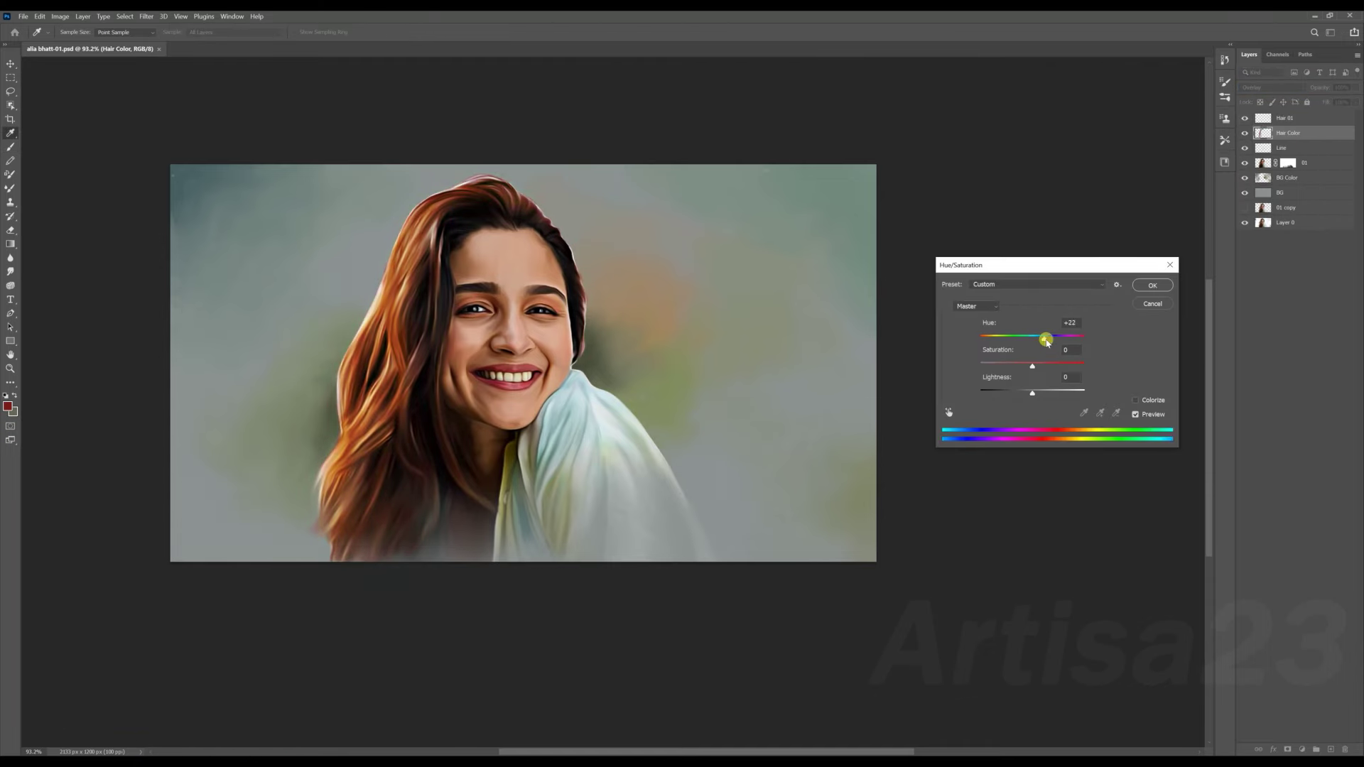
Apply the hue change, keep the Overlay blend, and lower Hair Color fill to 83%.
click(1152, 285)
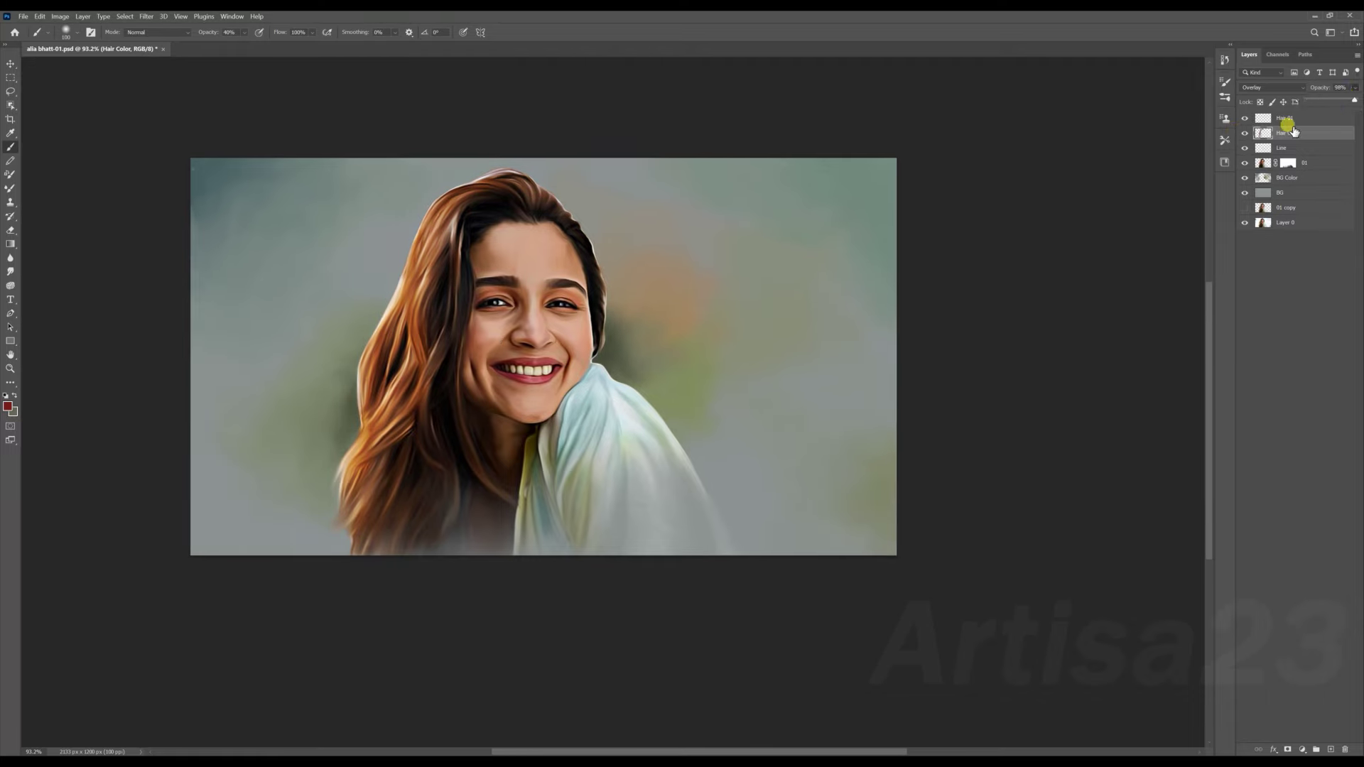
right_click(1290, 142)
click(1271, 87)
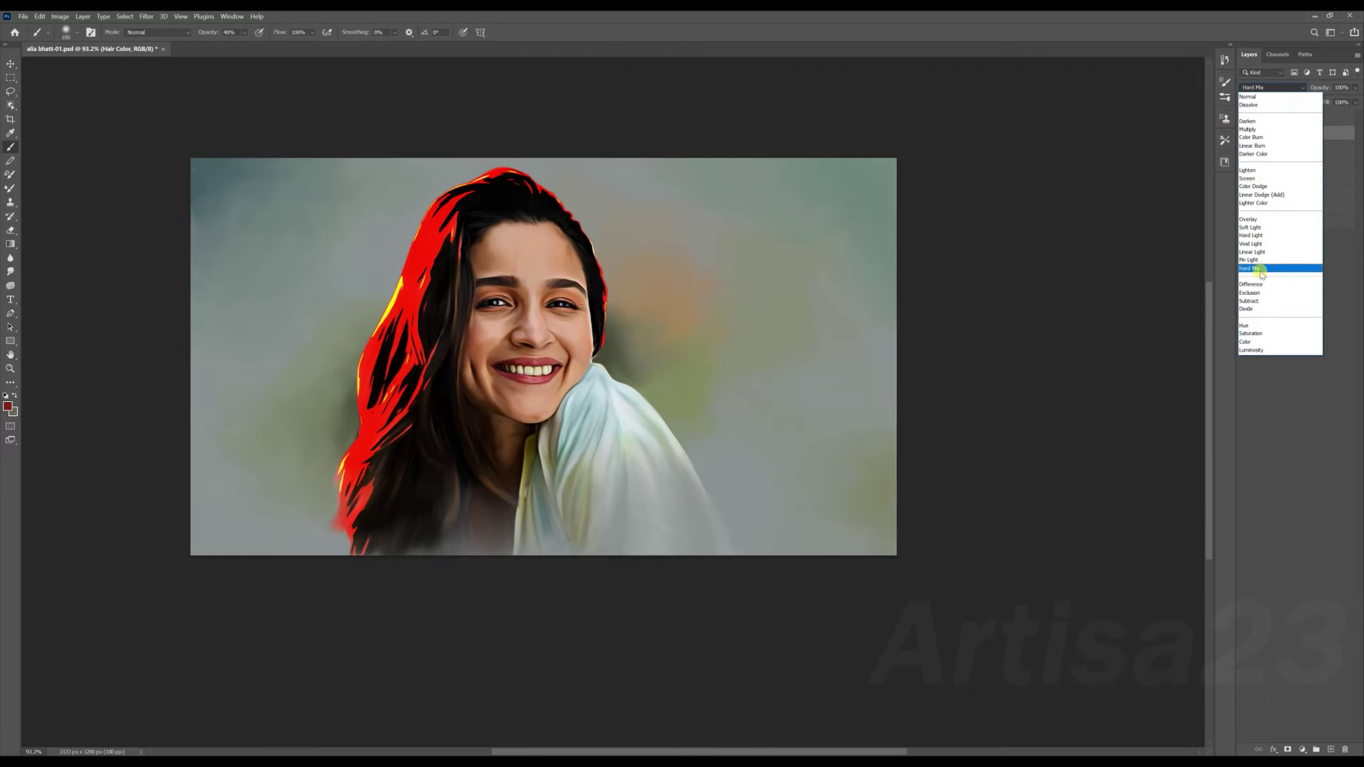
click(1248, 219)
drag(1354, 102, 1348, 118)
Brighten the hair tint with Curves, set fill to 79%, and select the Hair 01 layer.
click(60, 16)
click(213, 95)
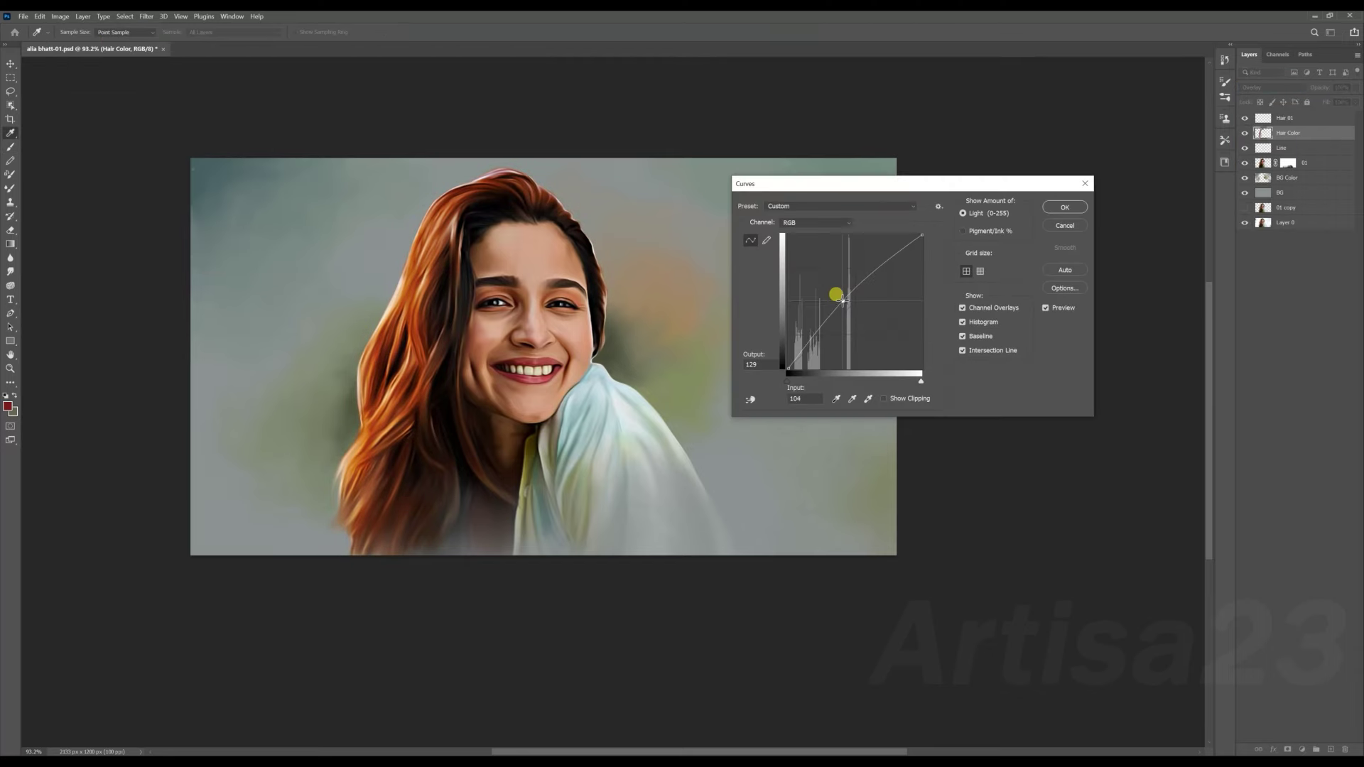
click(1064, 206)
drag(1354, 102, 1350, 115)
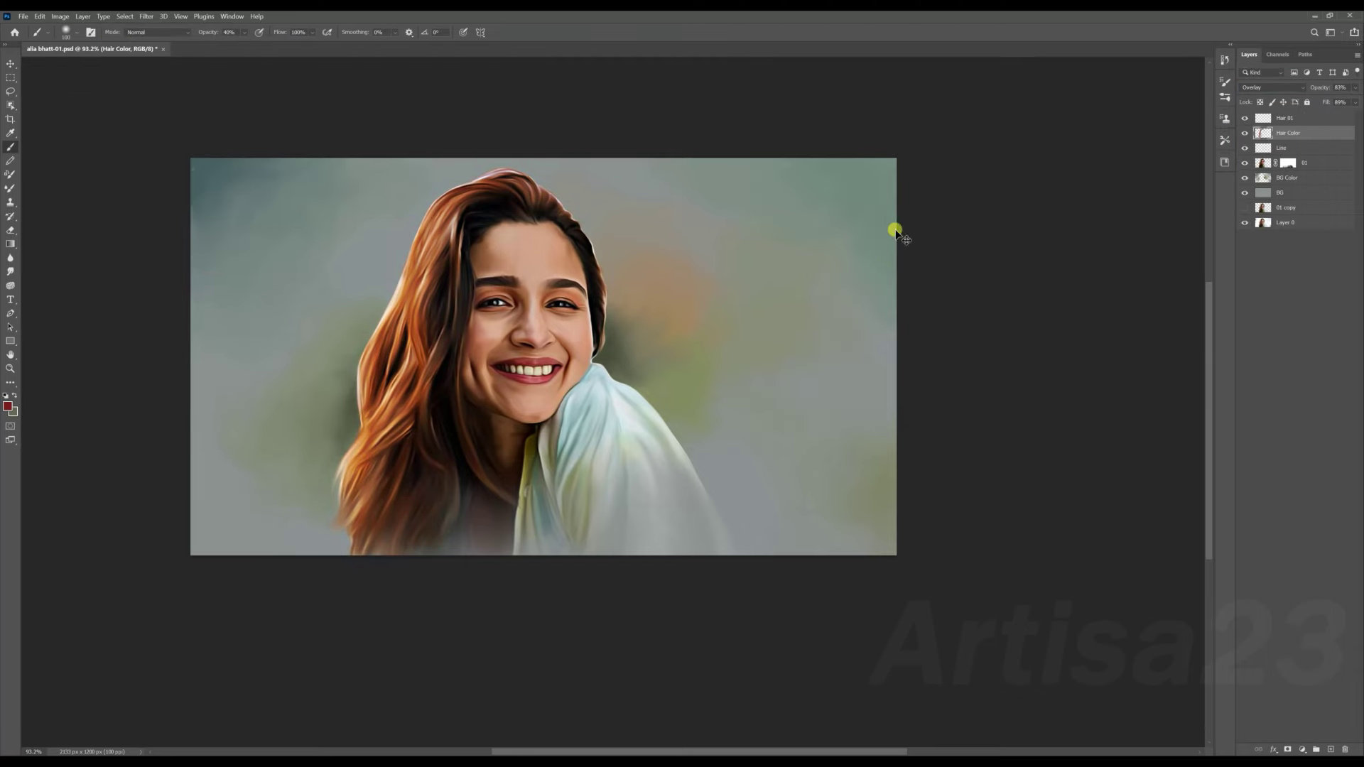
scroll(738, 268, up, 2)
click(1284, 118)
key(F5)
key(F5)
Set the brush opacity to 80%, then 56%, while zooming around the hairline.
key(8)
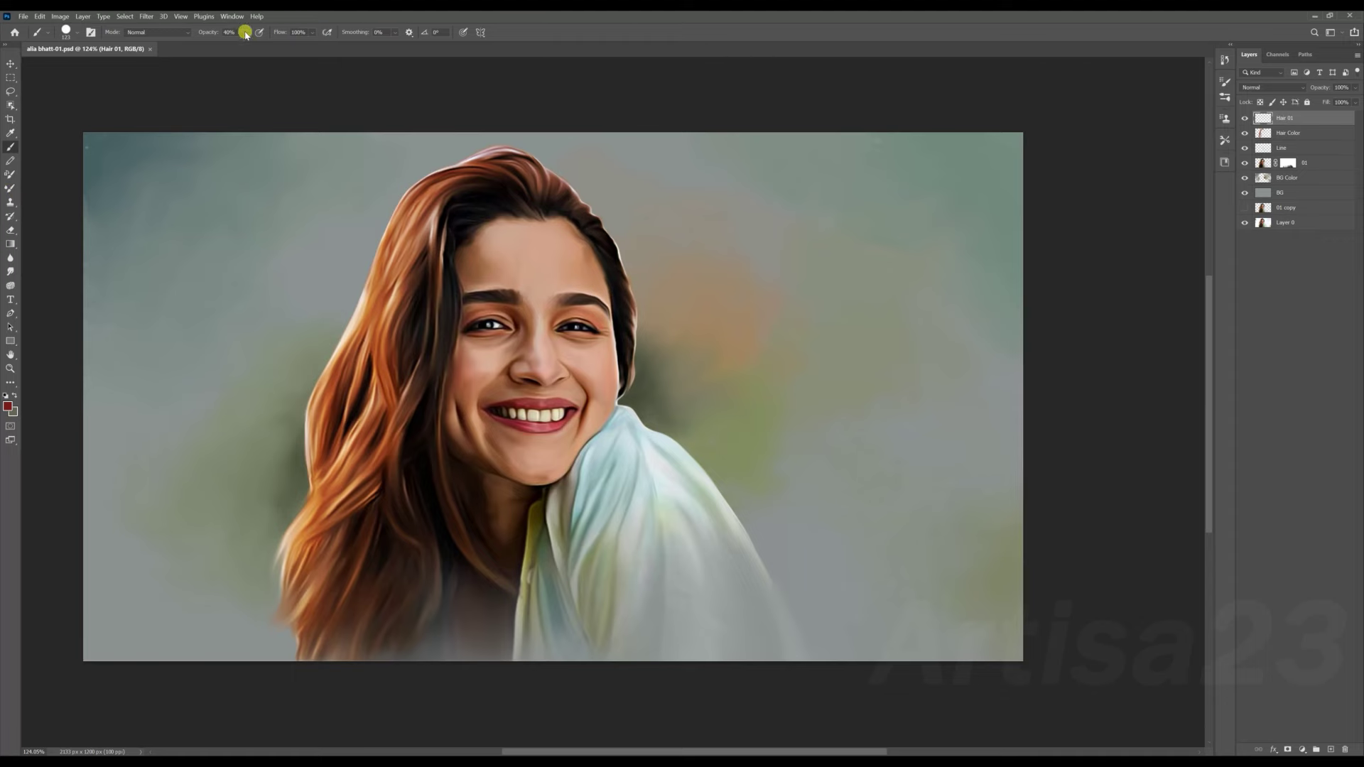
scroll(460, 126, up, 2)
scroll(394, 202, up, 1)
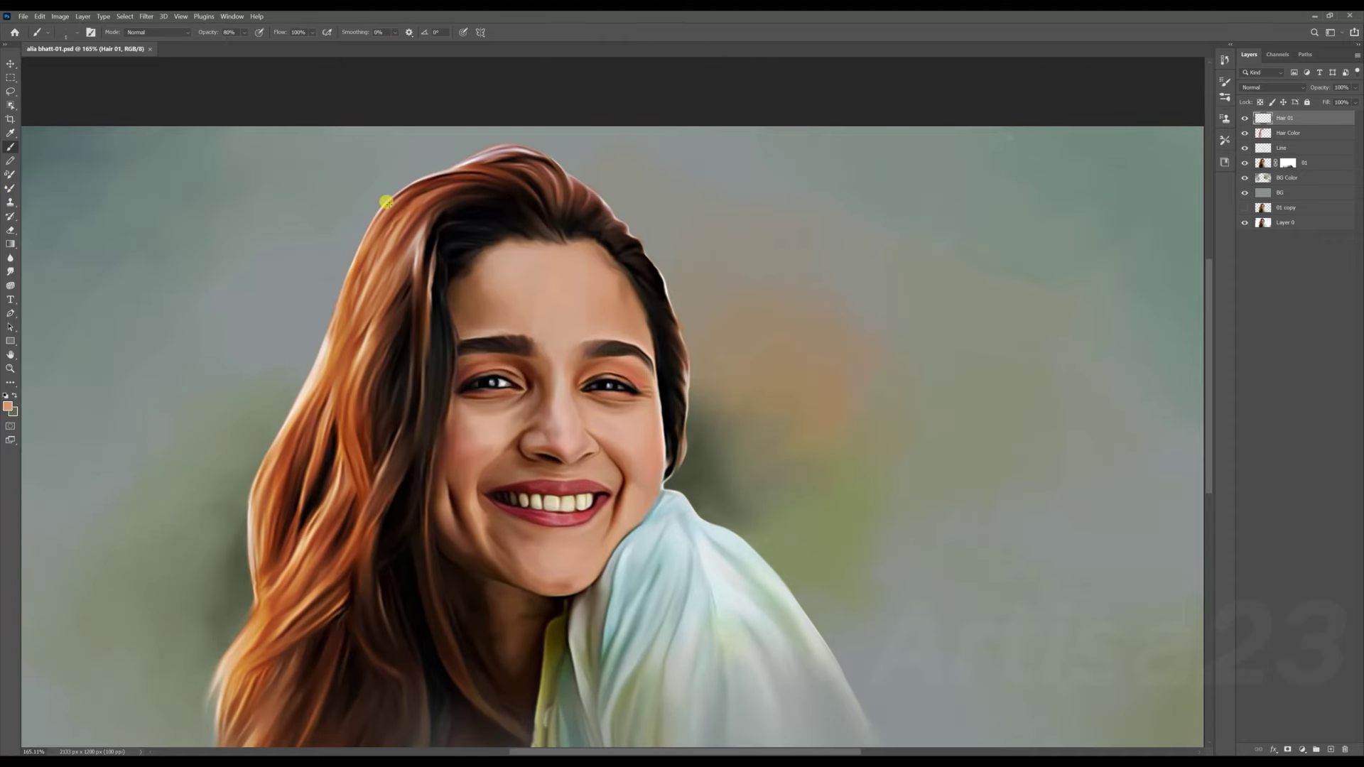
scroll(372, 219, up, 1)
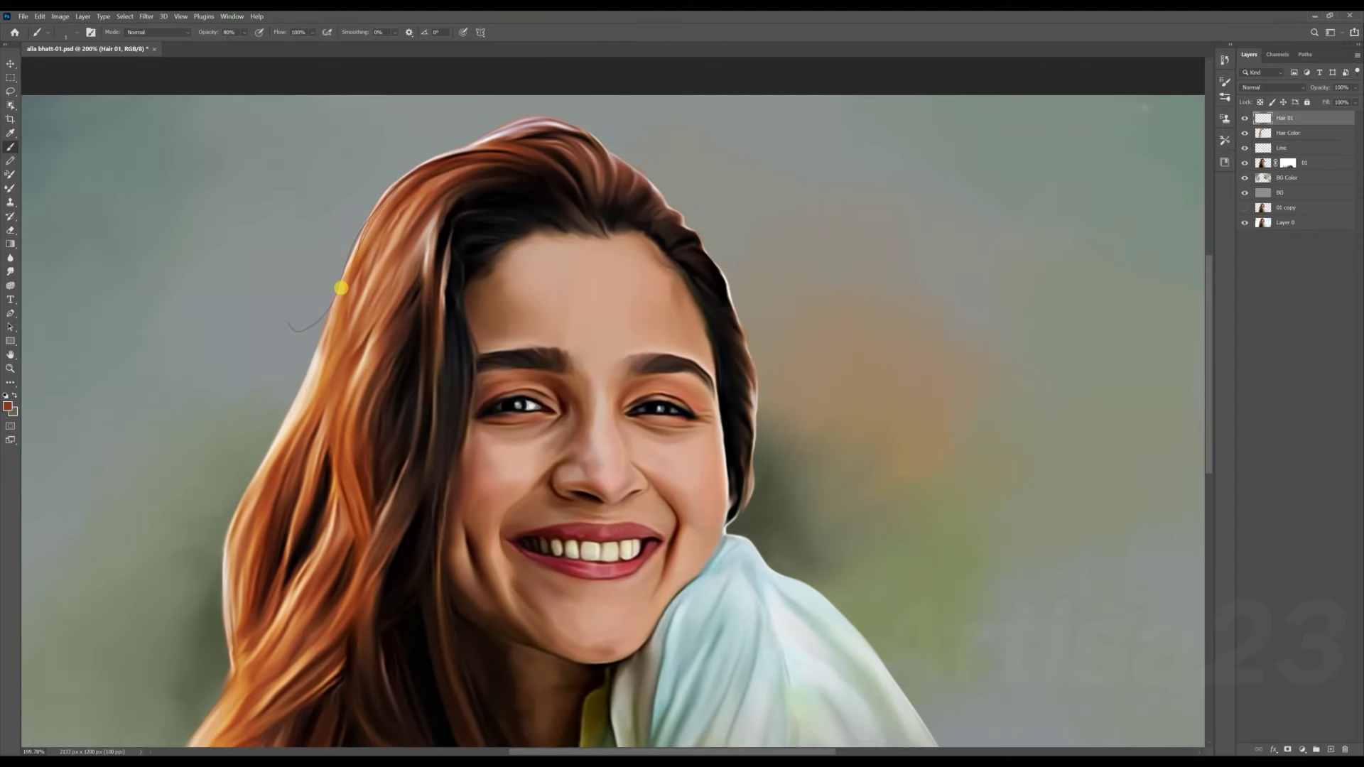
scroll(422, 148, up, 1)
drag(243, 47, 252, 47)
scroll(313, 283, down, 1)
scroll(302, 298, down, 1)
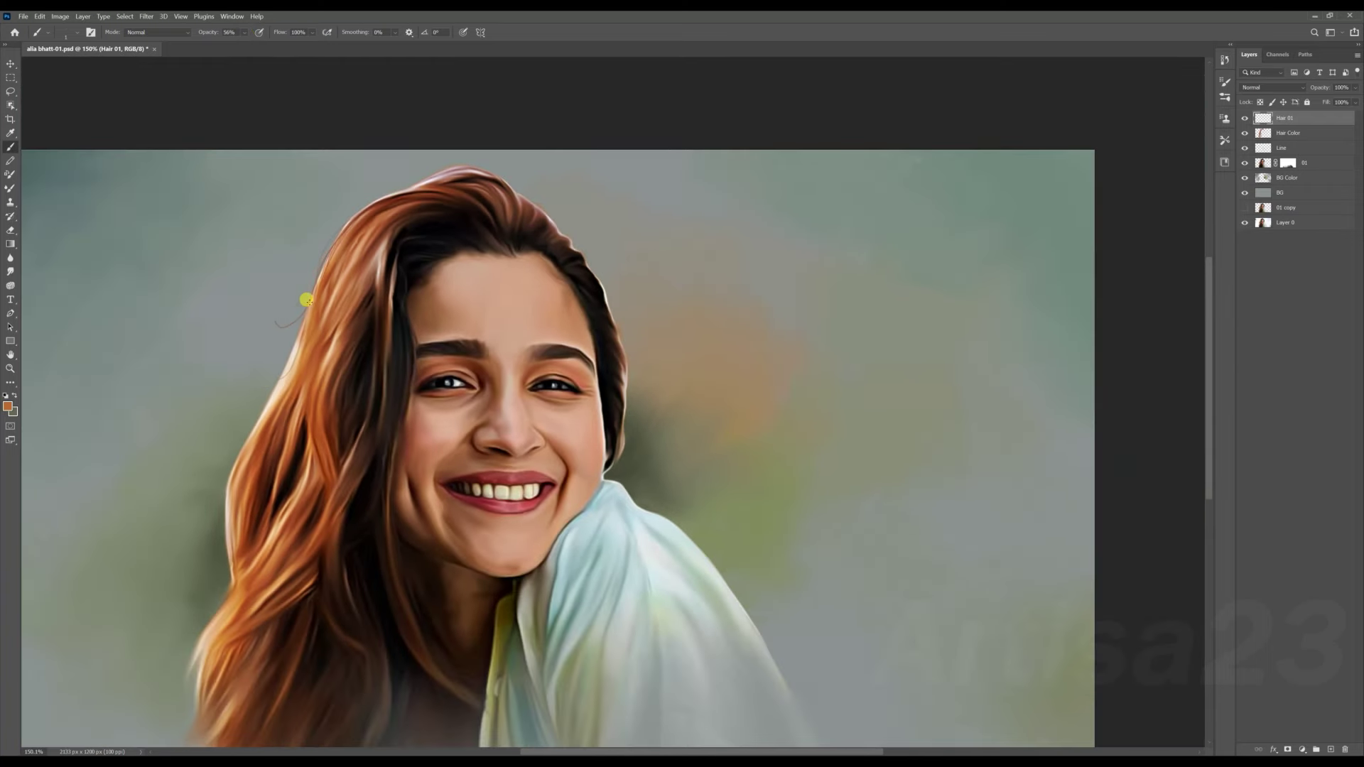
scroll(275, 390, up, 1)
scroll(272, 371, up, 1)
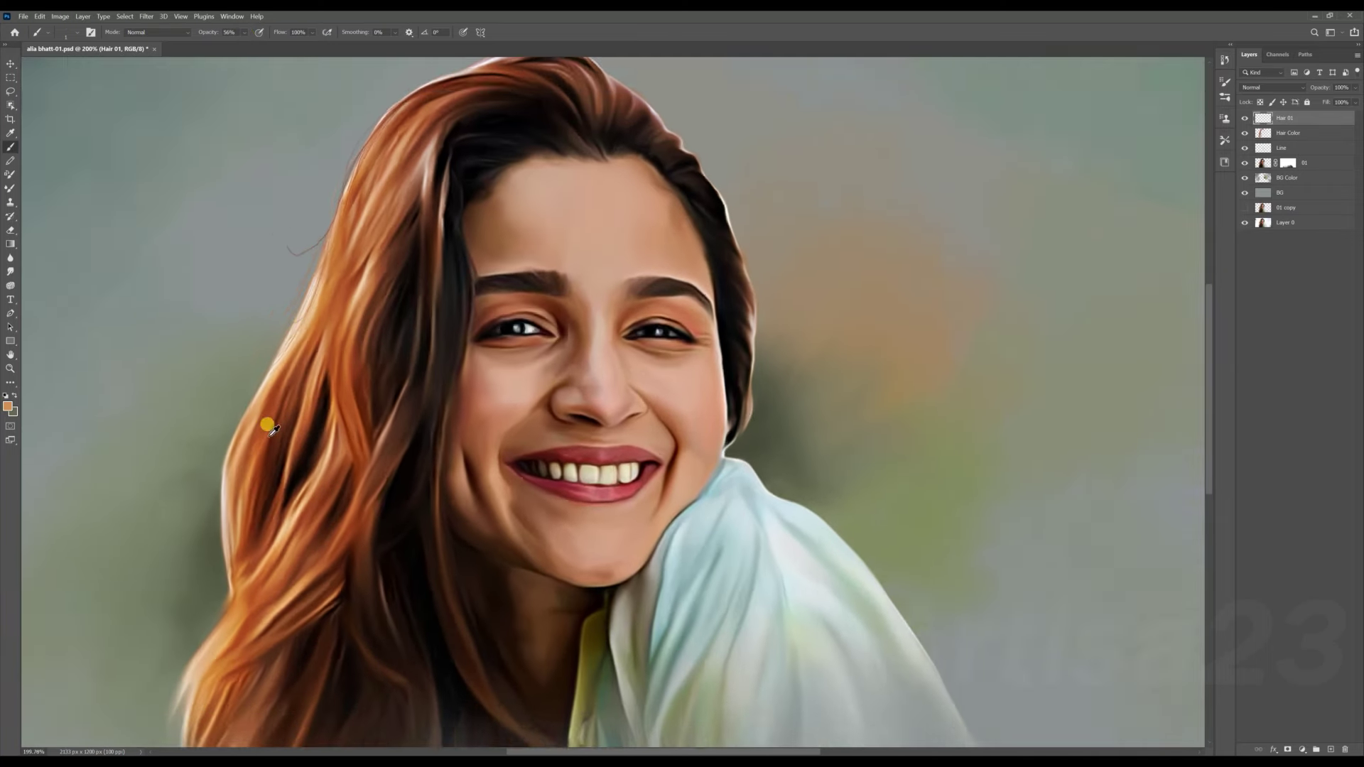
scroll(276, 368, up, 1)
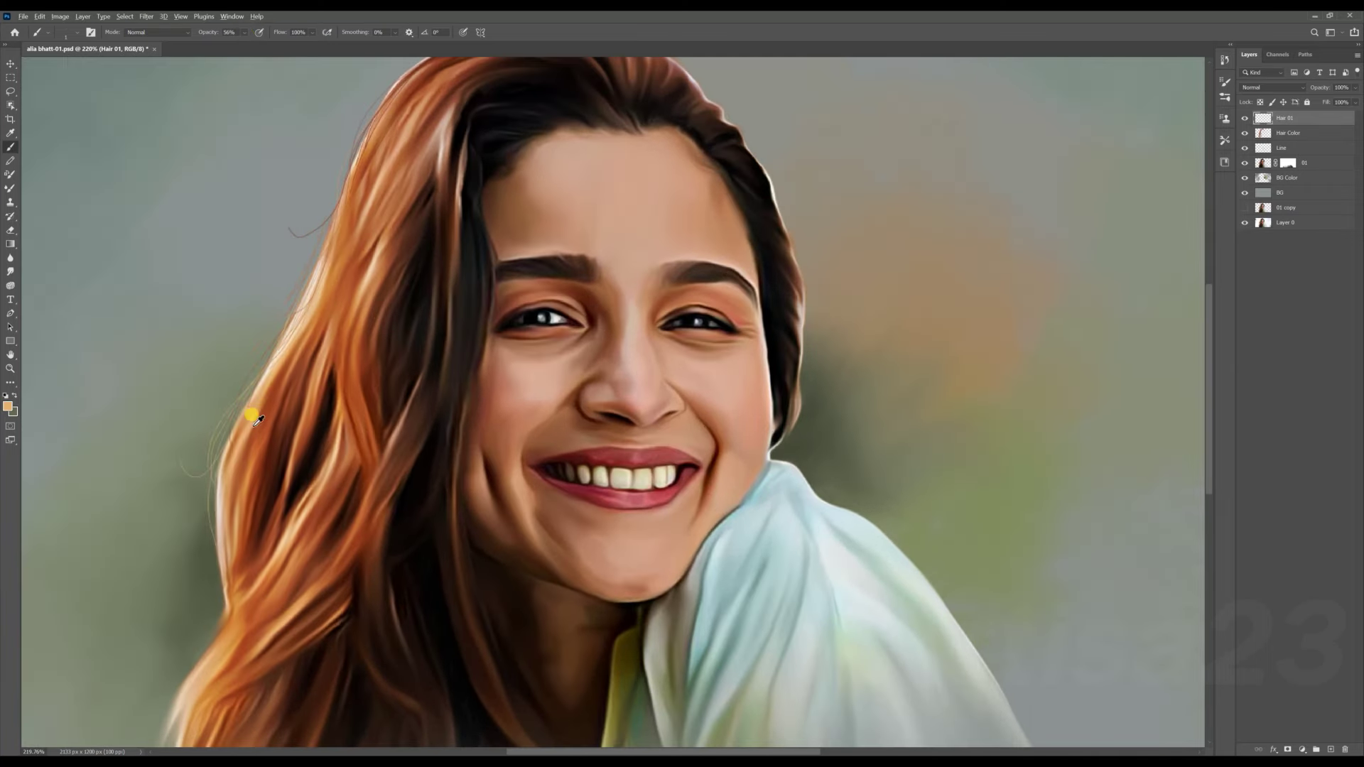
scroll(229, 503, down, 1)
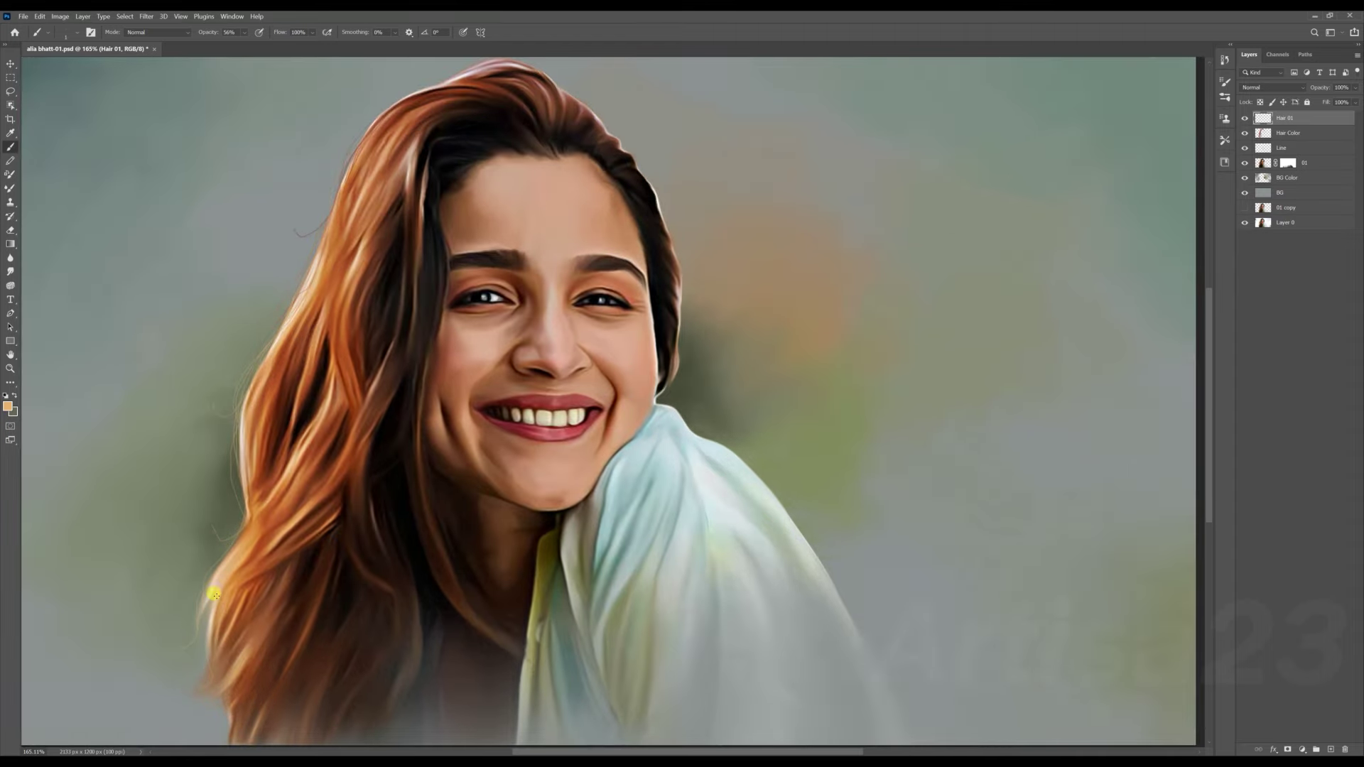
scroll(201, 637, down, 1)
scroll(289, 524, up, 1)
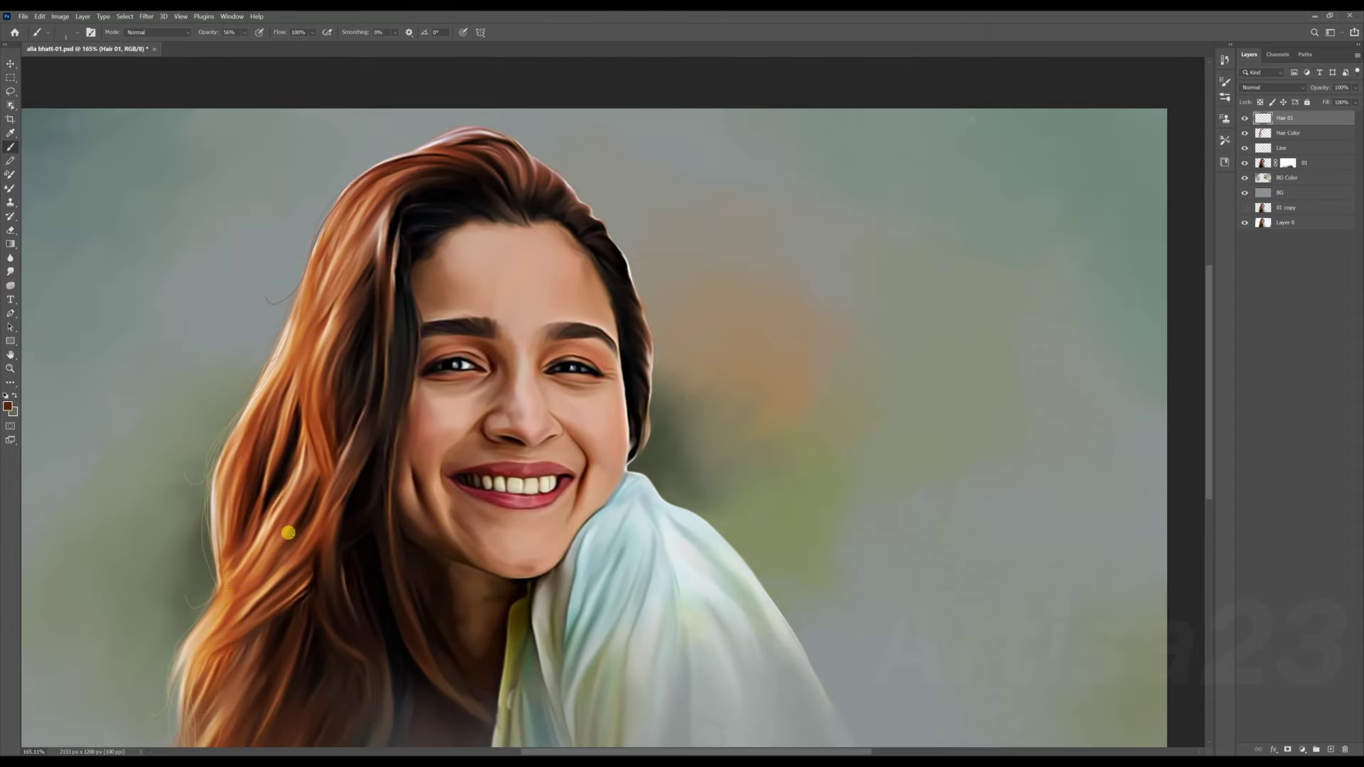
scroll(297, 492, up, 1)
Sample a dark red-brown from the hair and paint fine strands along the hairline.
alt+click(297, 492)
scroll(289, 447, down, 2)
scroll(389, 160, up, 2)
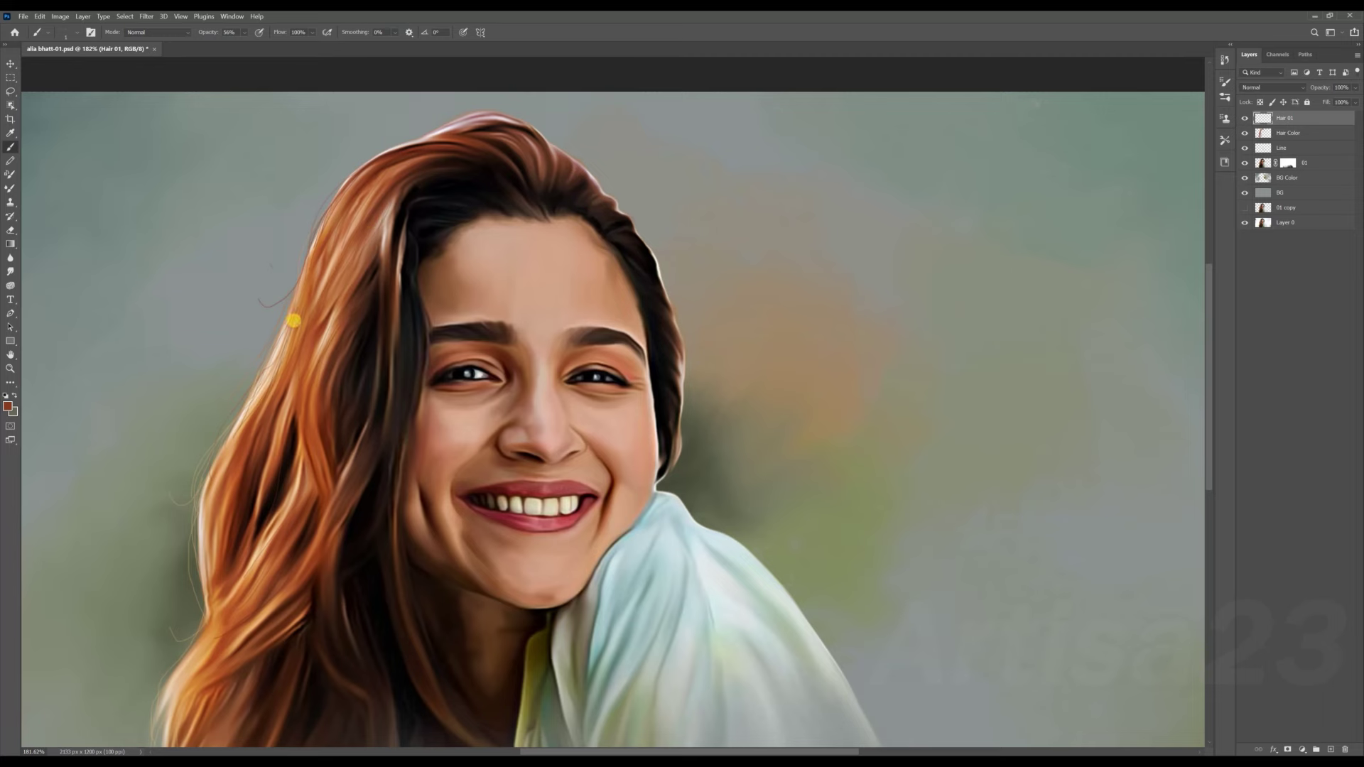
scroll(301, 306, down, 1)
scroll(222, 584, up, 1)
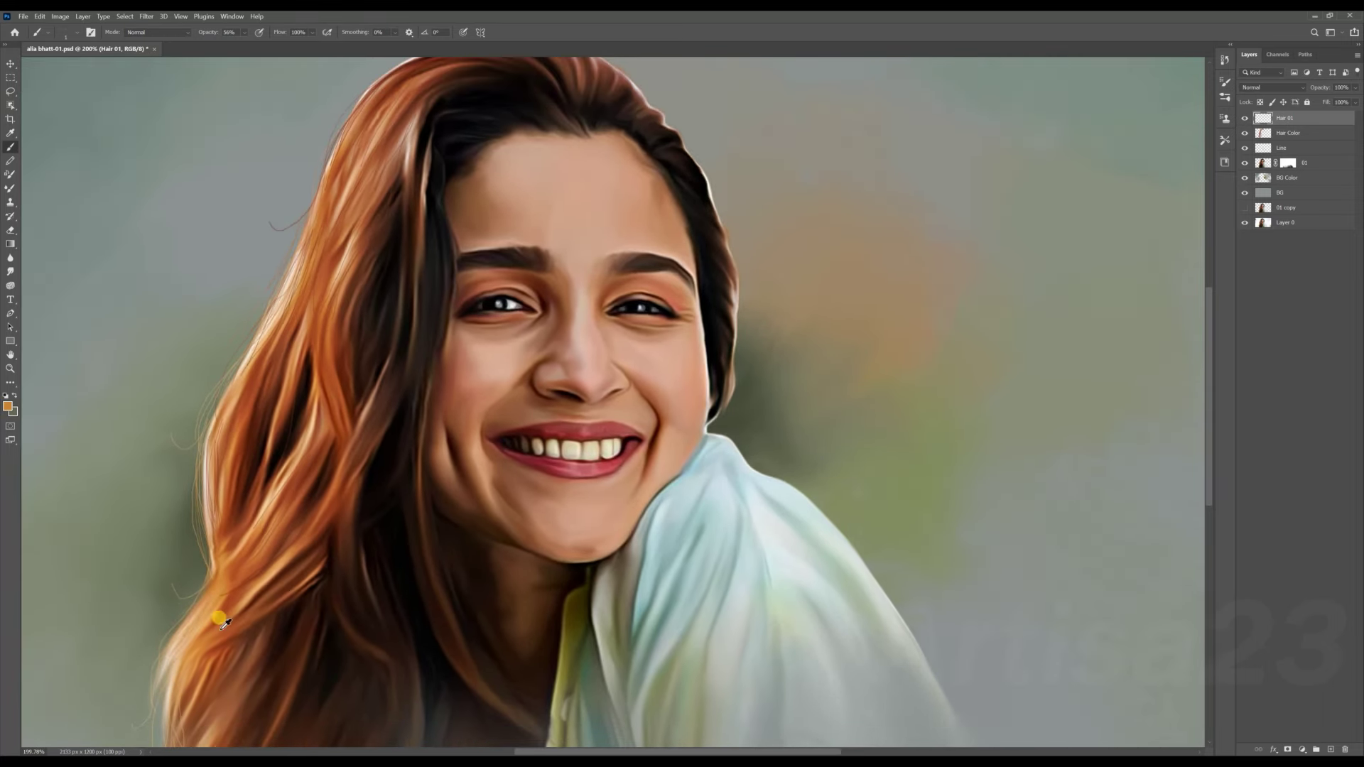
scroll(295, 307, up, 3)
scroll(420, 267, up, 2)
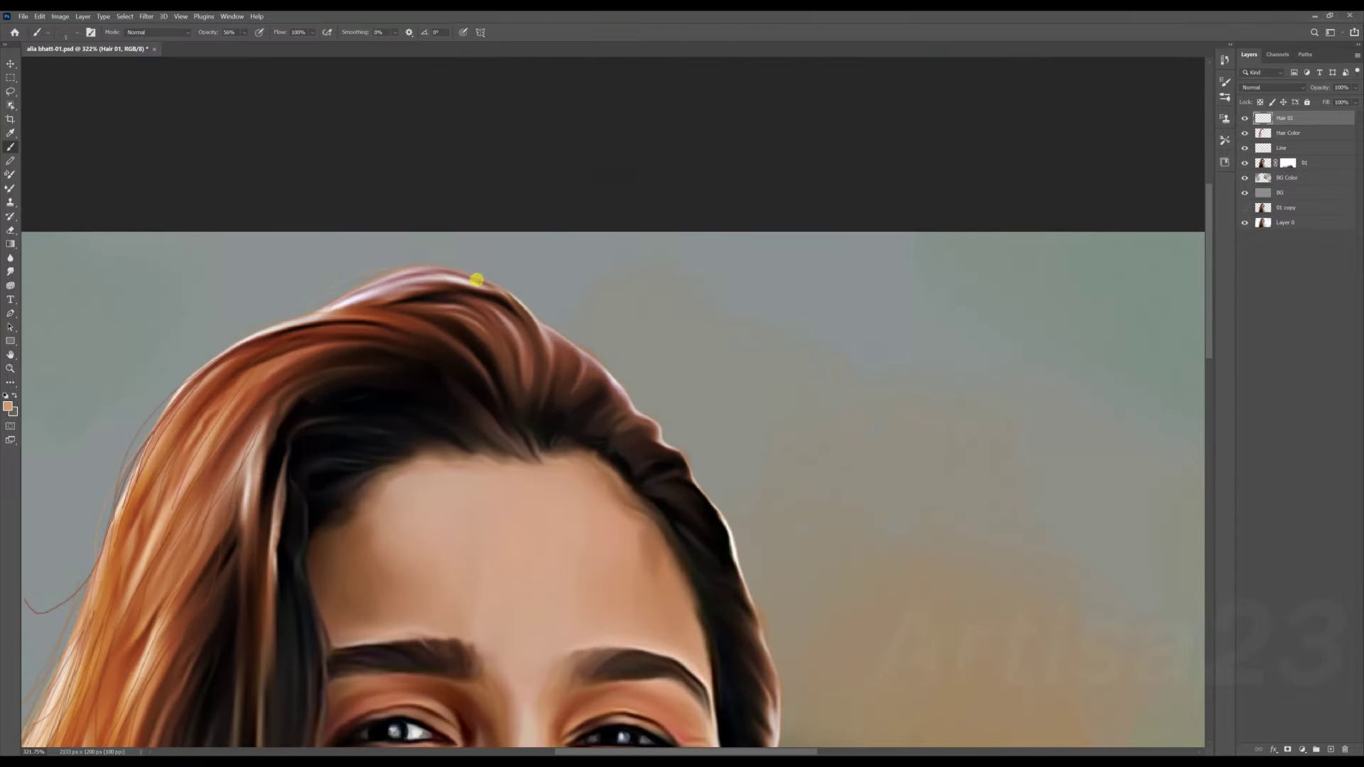
scroll(545, 331, down, 3)
scroll(405, 311, up, 3)
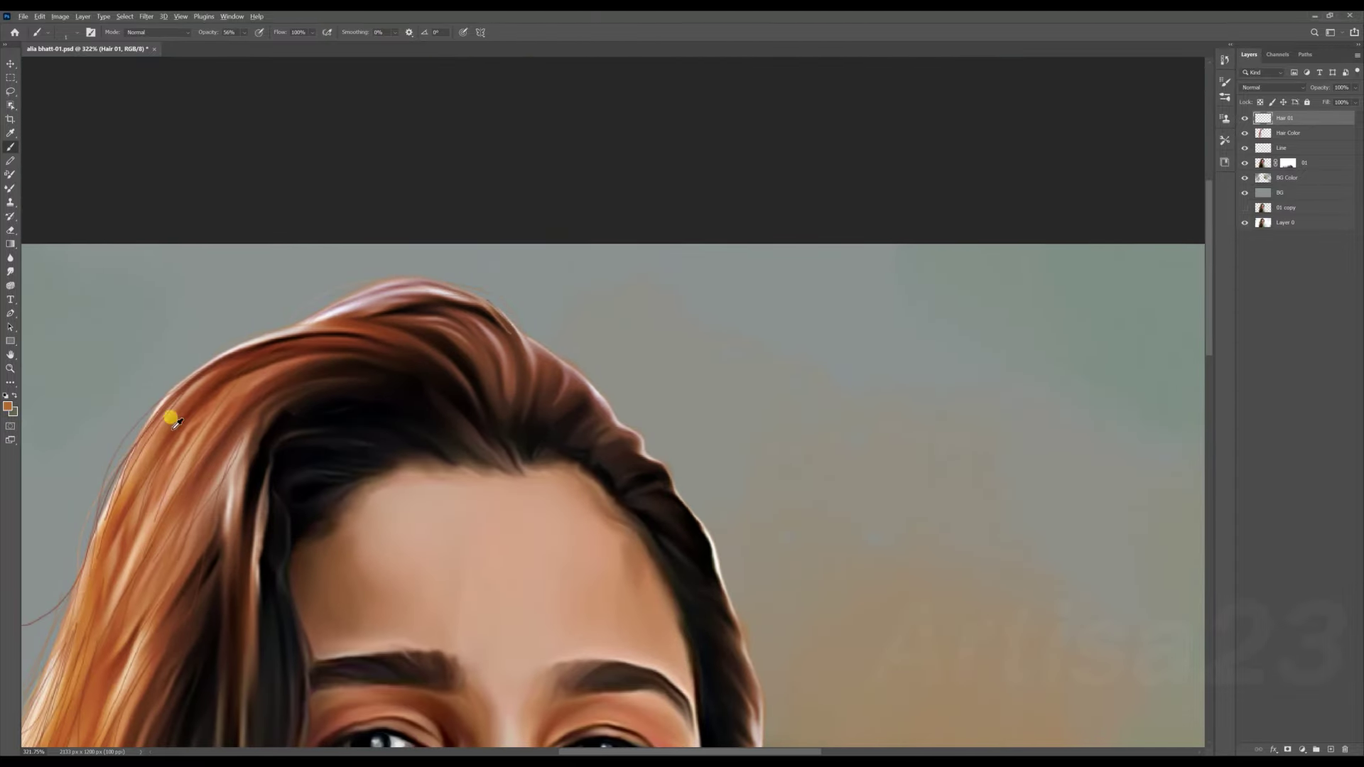
scroll(485, 303, down, 2)
scroll(540, 355, down, 3)
scroll(476, 417, up, 6)
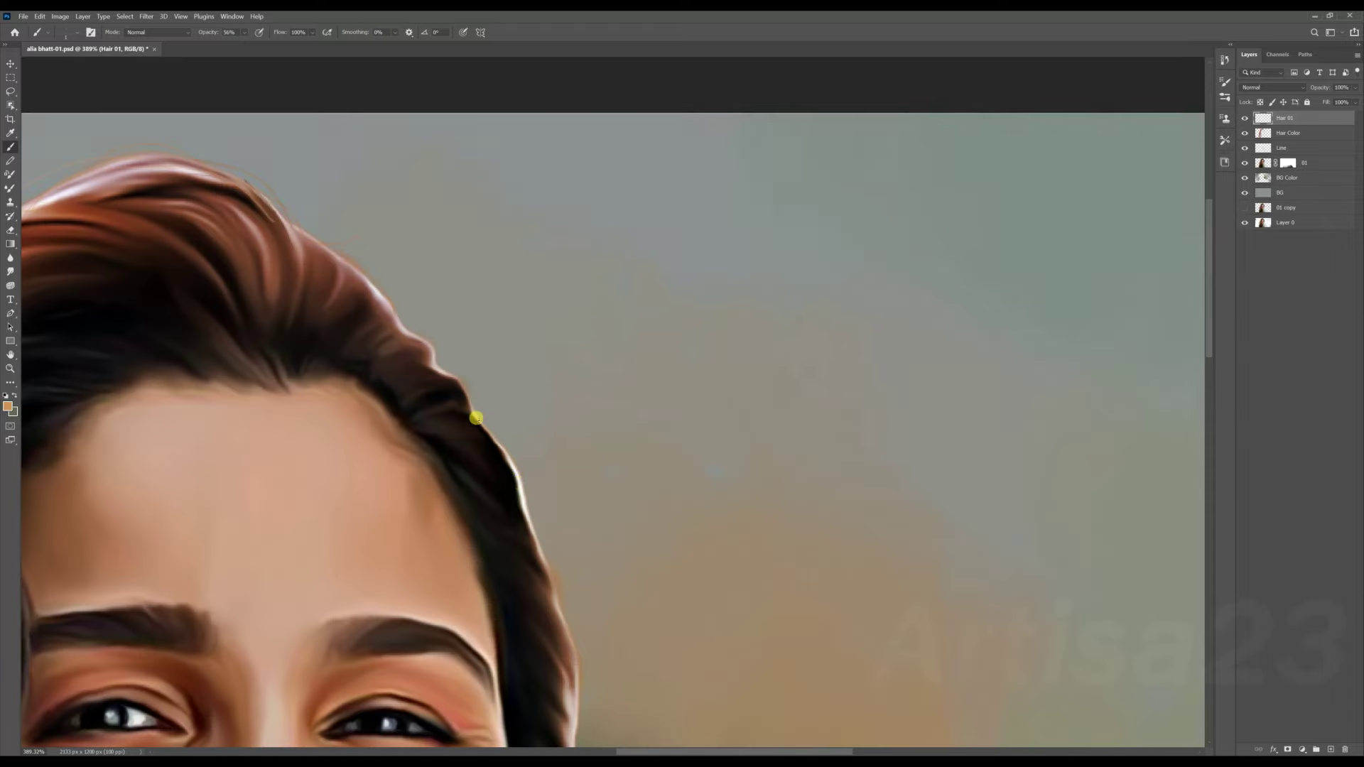
scroll(518, 465, up, 2)
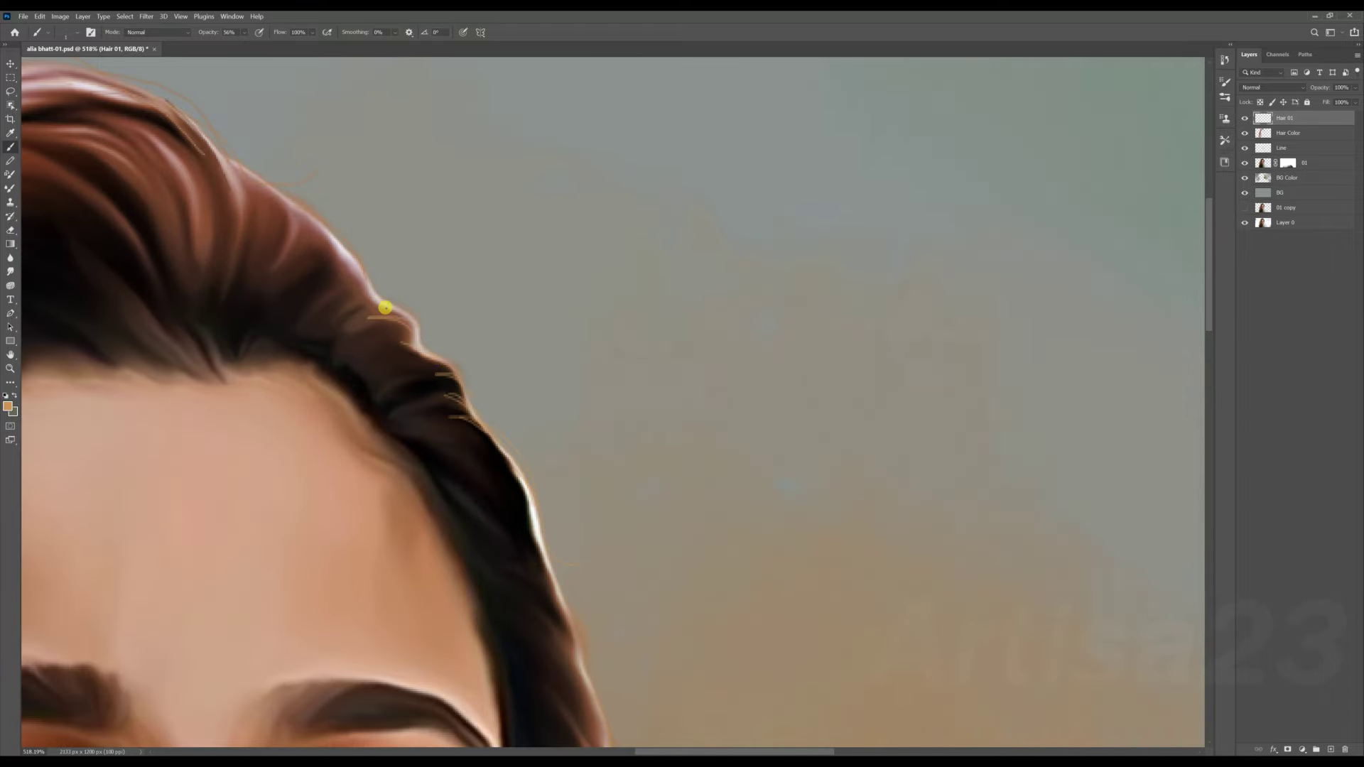
scroll(505, 383, down, 1)
scroll(579, 499, down, 1)
scroll(572, 523, down, 1)
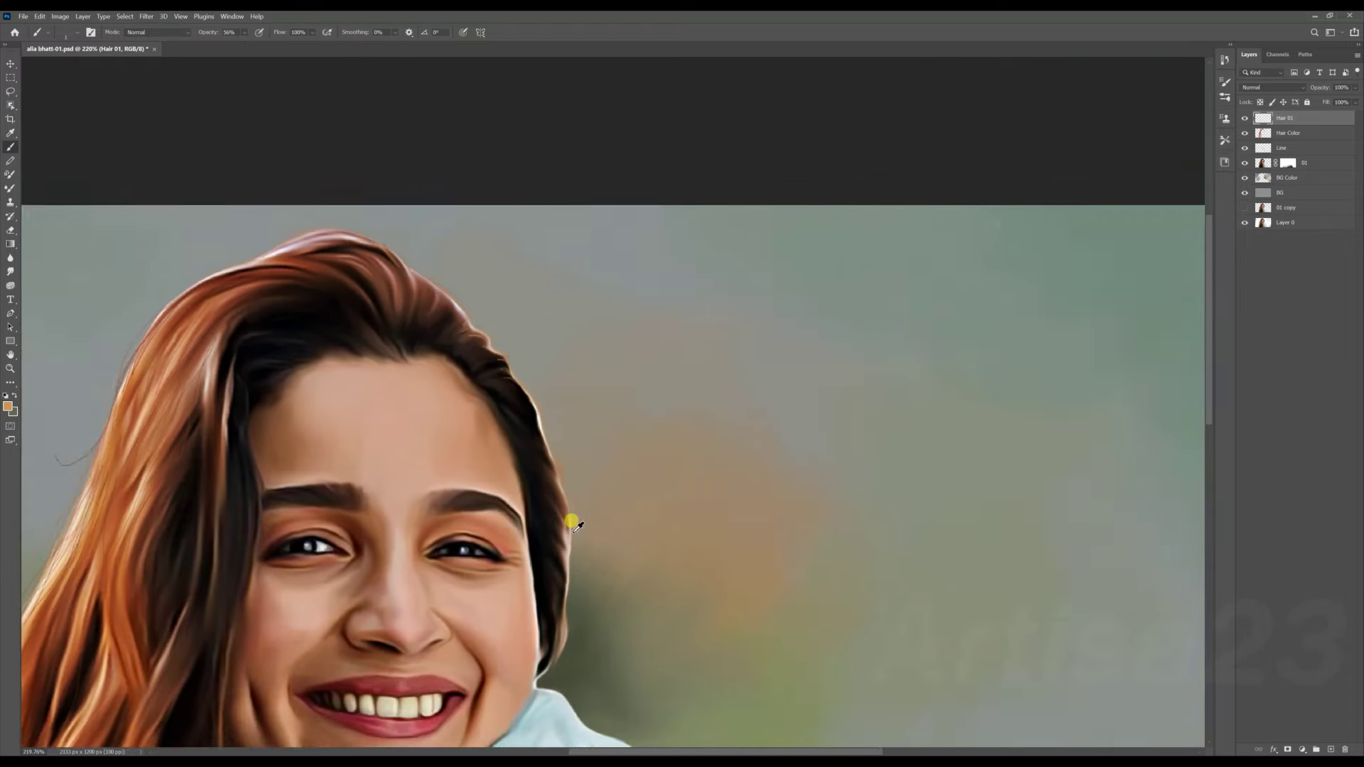
scroll(571, 570, up, 1)
scroll(583, 628, down, 1)
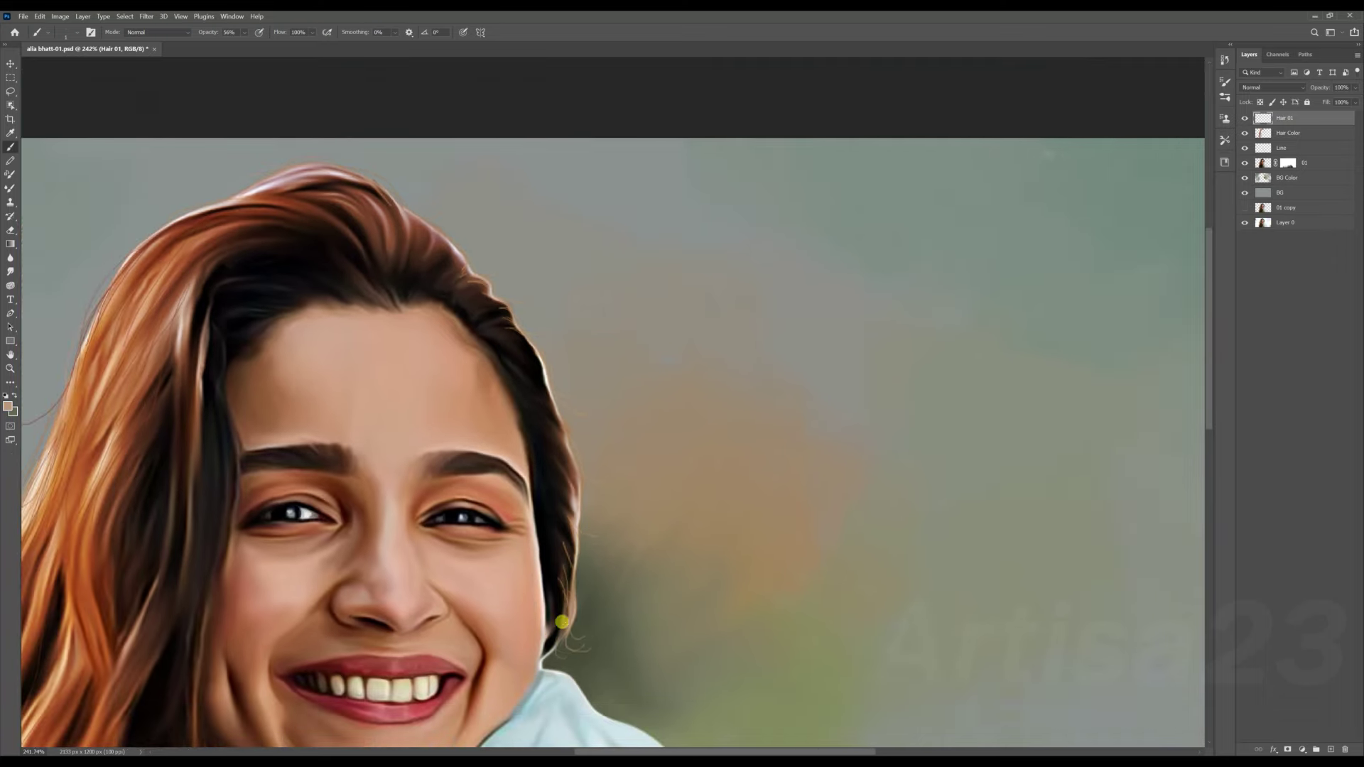
scroll(561, 623, up, 1)
scroll(566, 524, up, 1)
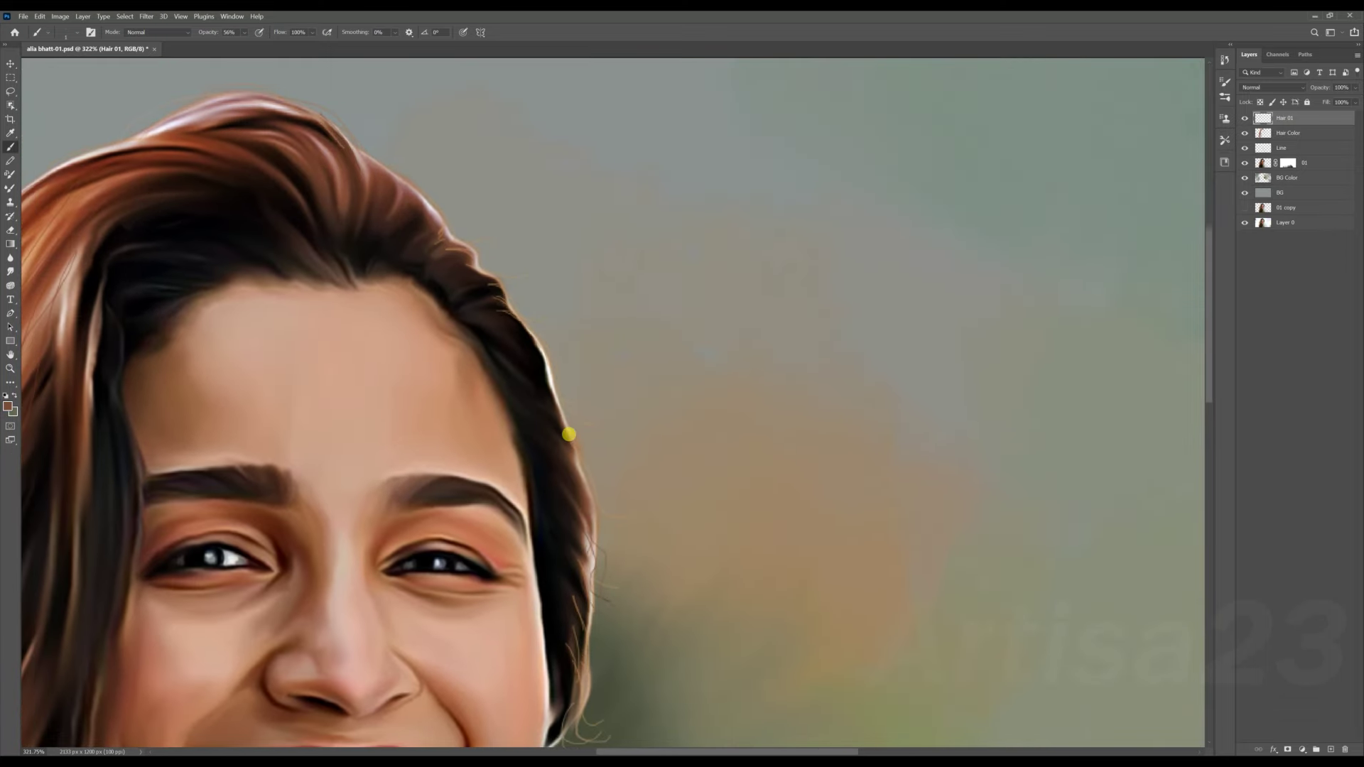
scroll(550, 387, up, 1)
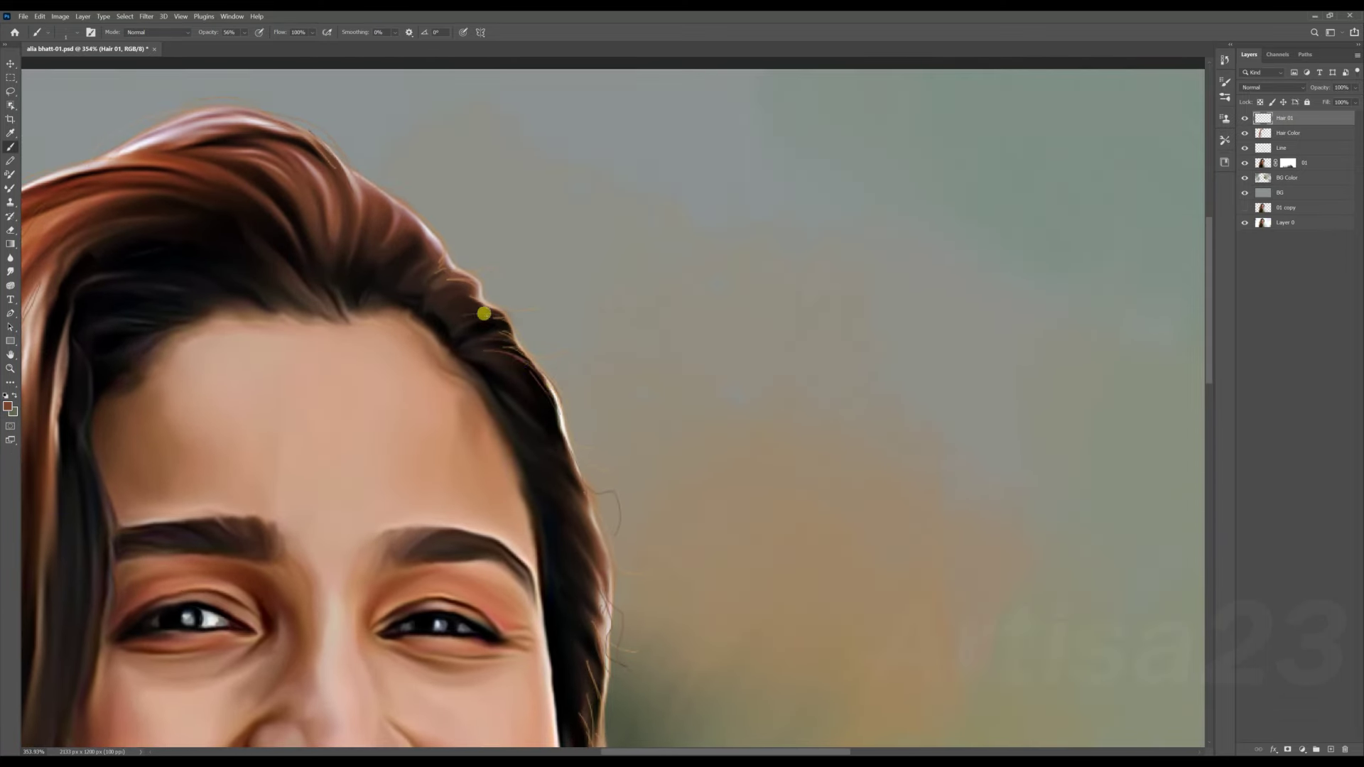
scroll(452, 272, down, 3)
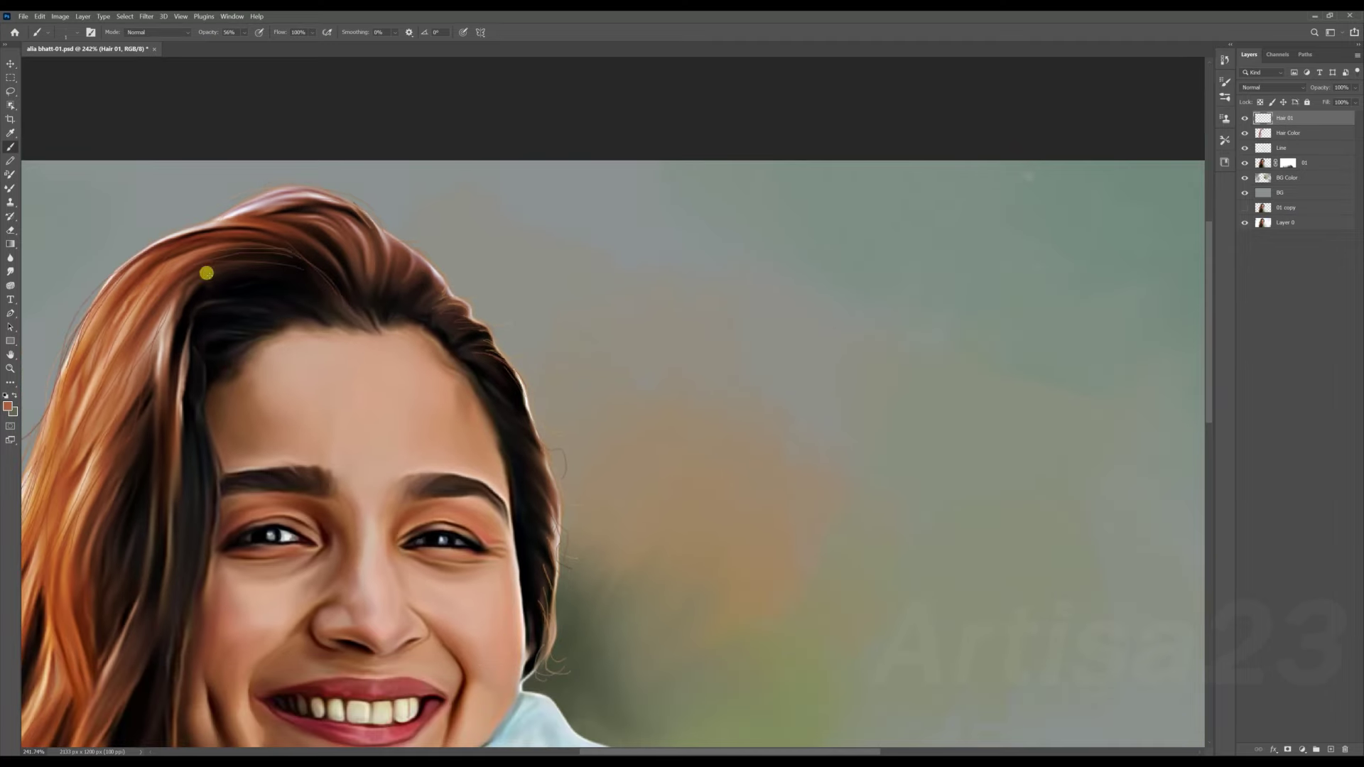
scroll(274, 328, down, 1)
scroll(335, 264, up, 2)
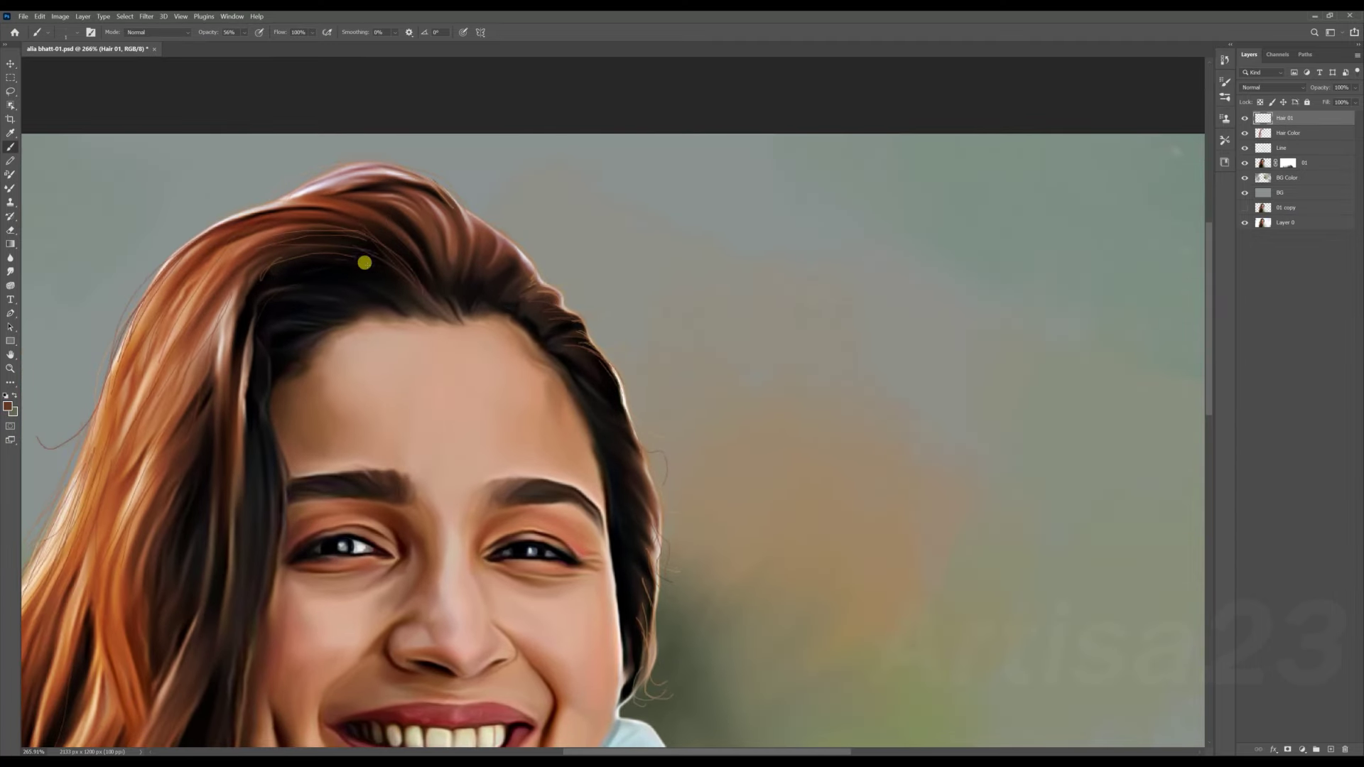
scroll(277, 304, down, 2)
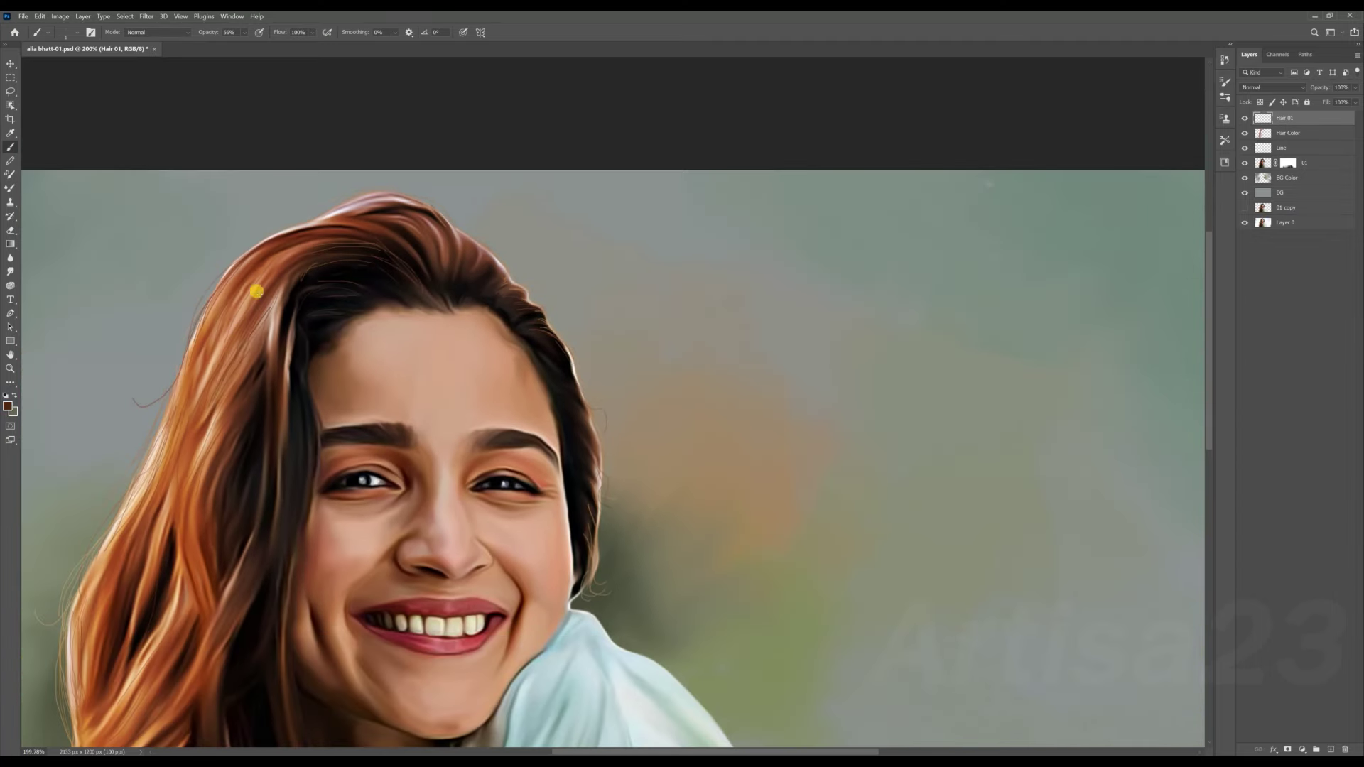
scroll(338, 218, down, 2)
scroll(405, 231, up, 4)
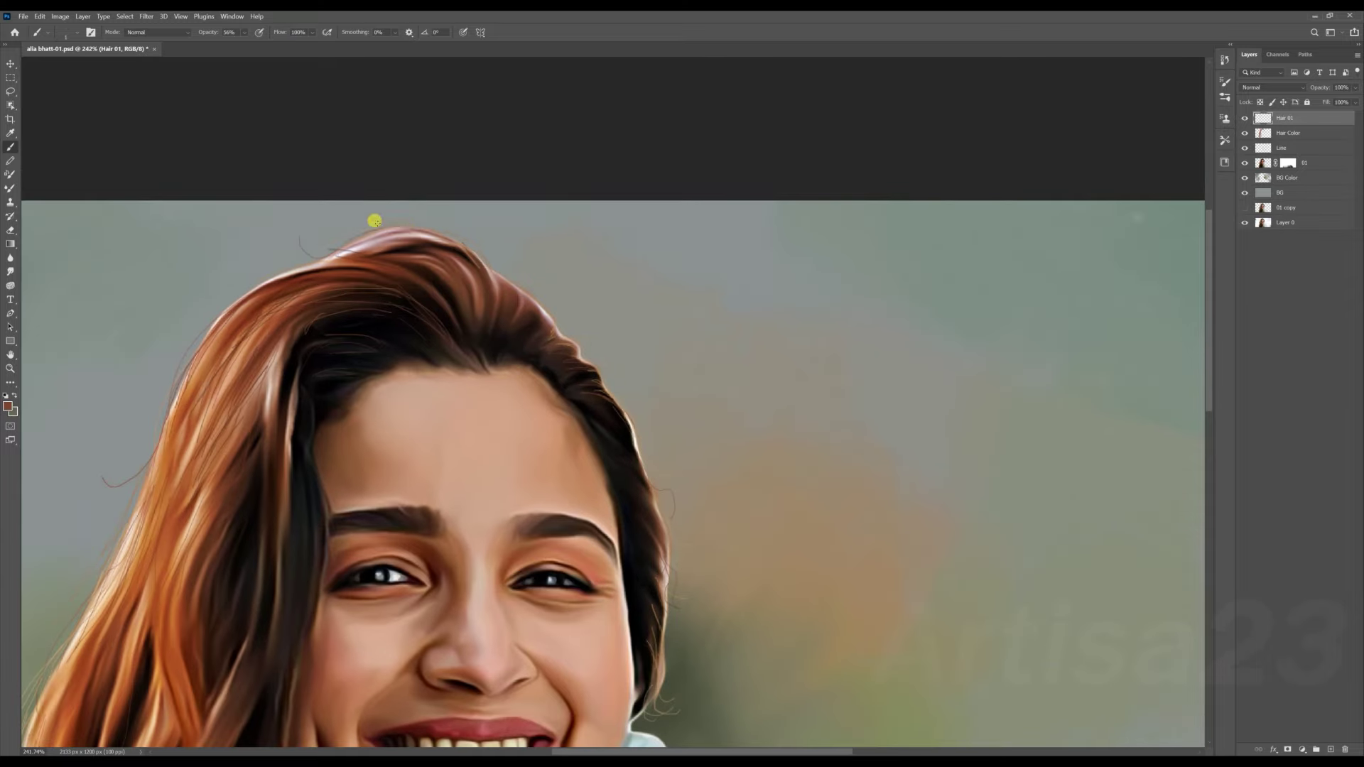
scroll(303, 252, down, 2)
scroll(266, 316, down, 2)
scroll(233, 376, down, 2)
scroll(223, 405, up, 1)
Sample an orange hair tone and add lighter flyaways on the Hair 01 layer.
alt+click(221, 415)
scroll(332, 441, up, 1)
scroll(351, 429, down, 3)
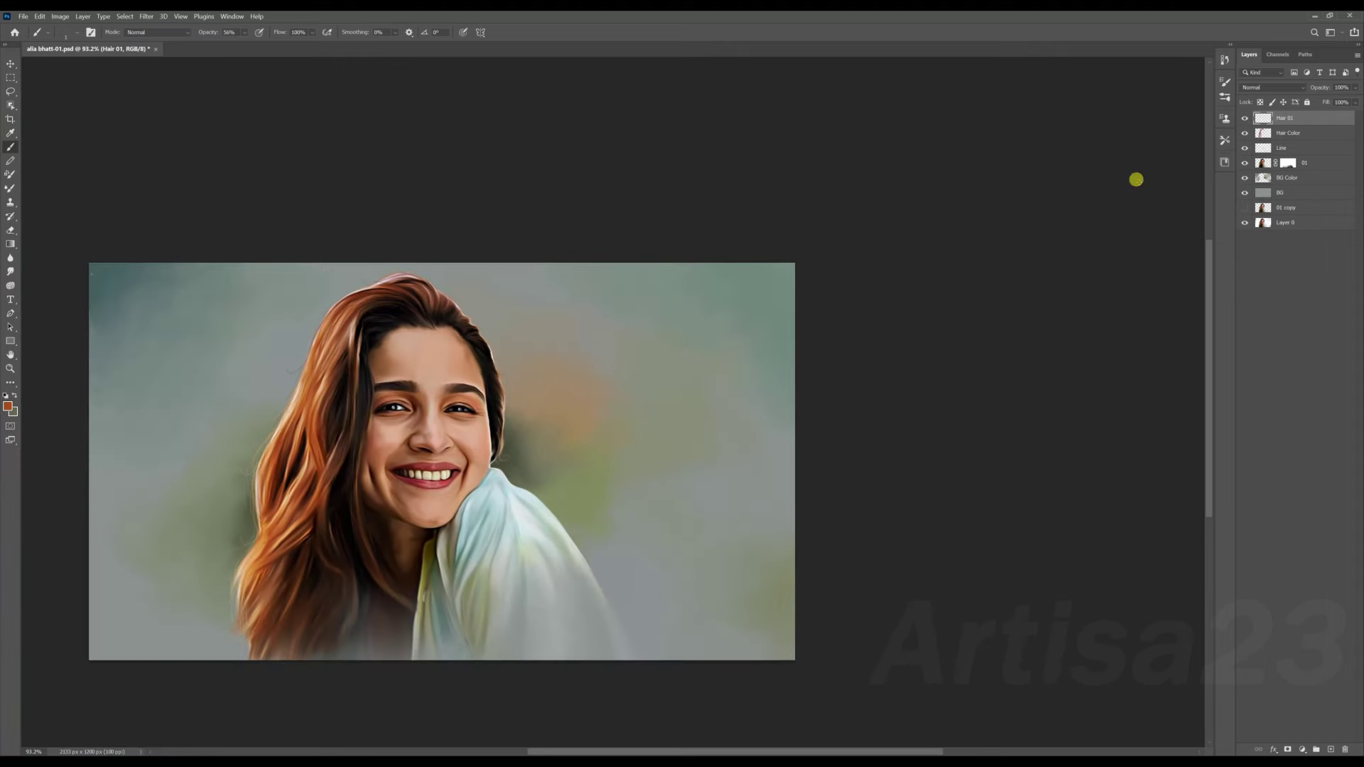
click(1288, 133)
click(1354, 103)
double_click(1268, 122)
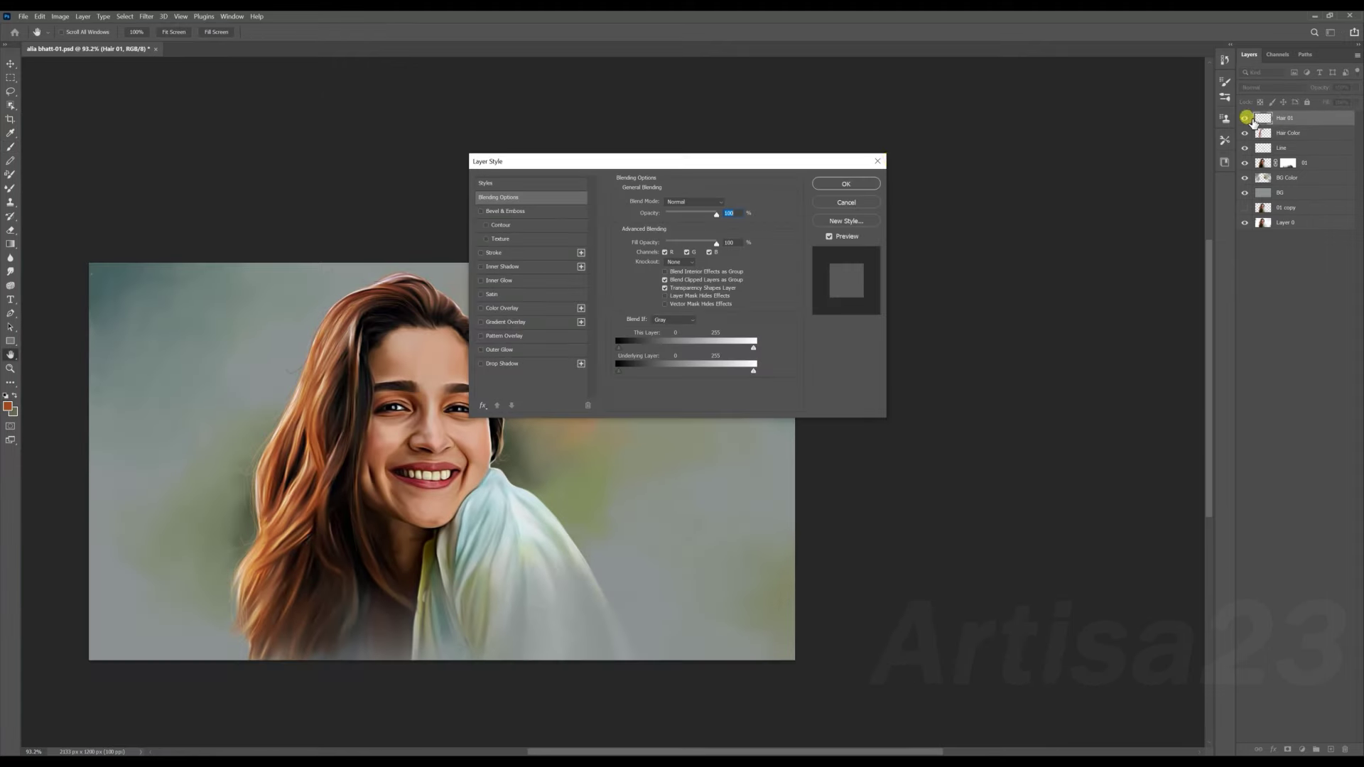
key(Escape)
scroll(497, 277, up, 3)
scroll(465, 334, up, 5)
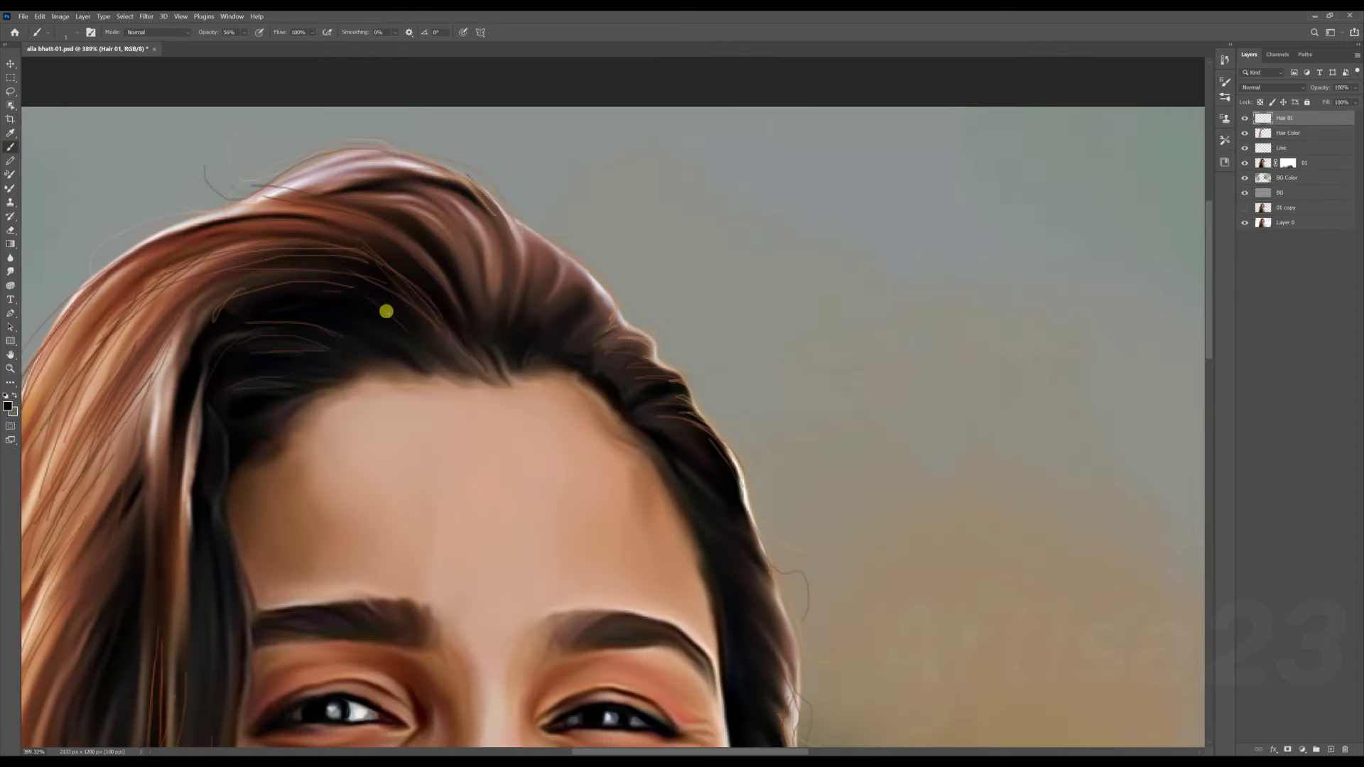
scroll(251, 401, down, 2)
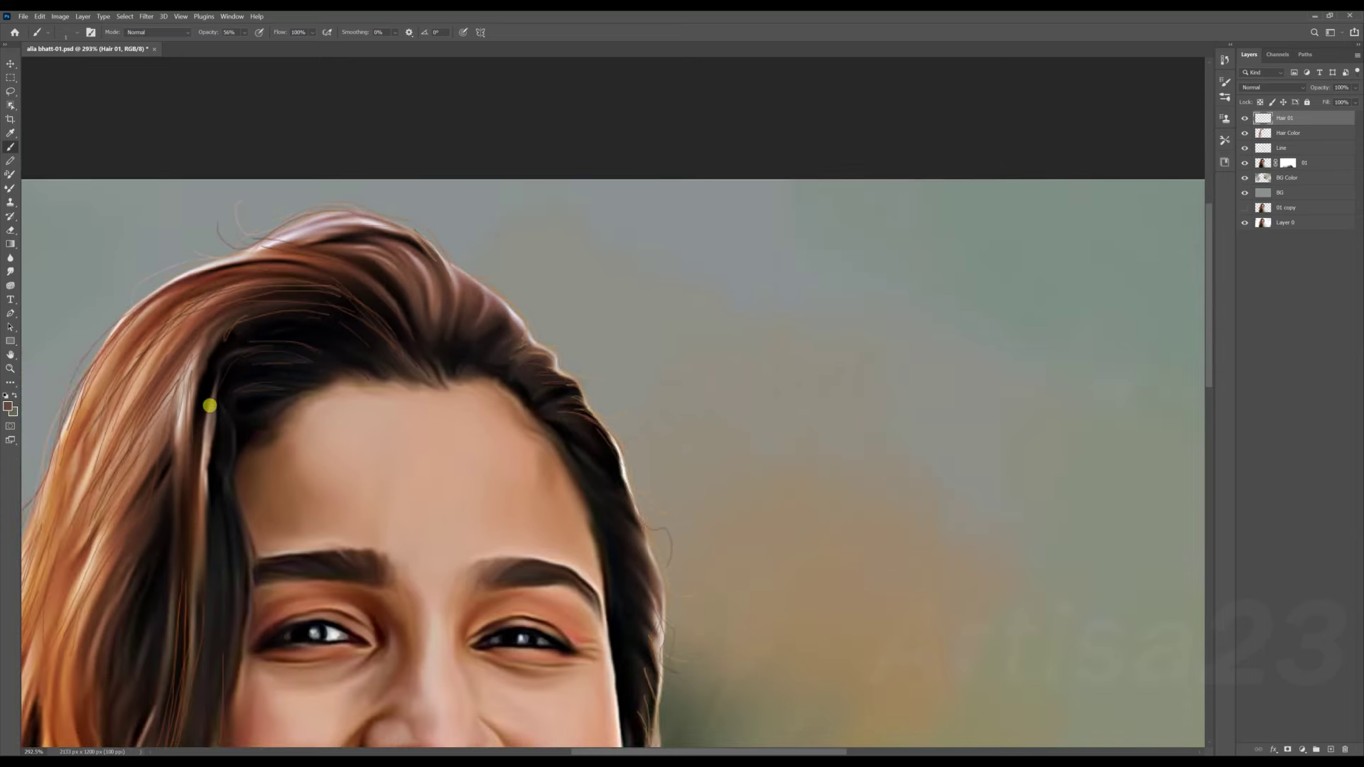
scroll(393, 316, up, 1)
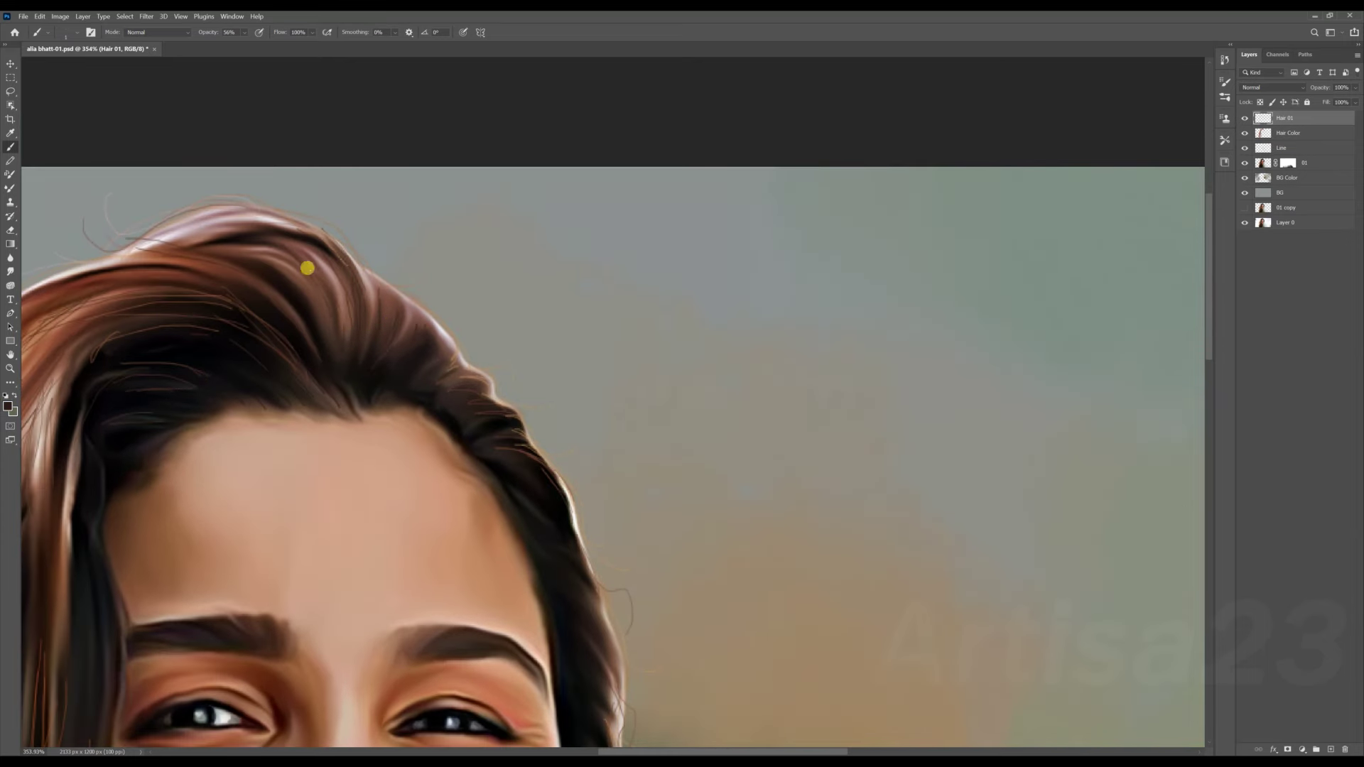
scroll(307, 267, down, 1)
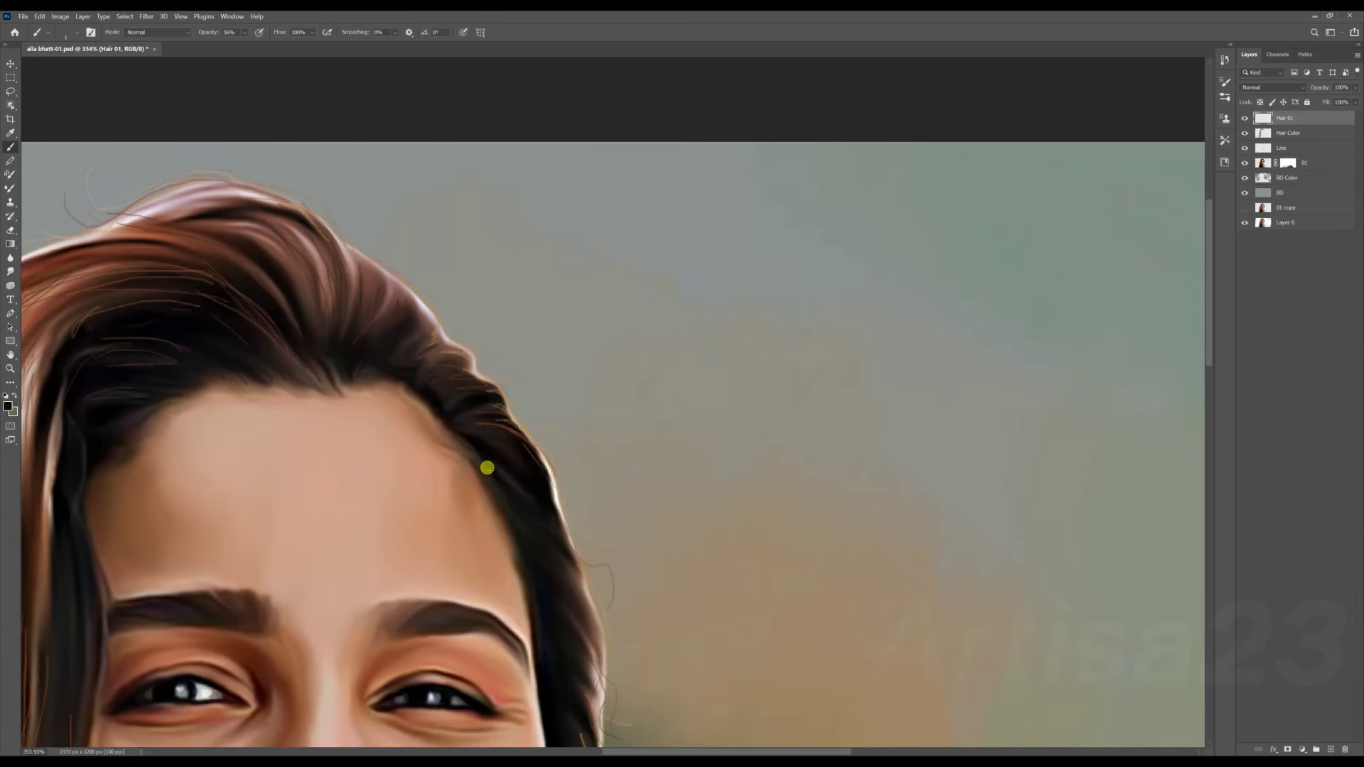
scroll(441, 424, up, 2)
scroll(283, 339, down, 1)
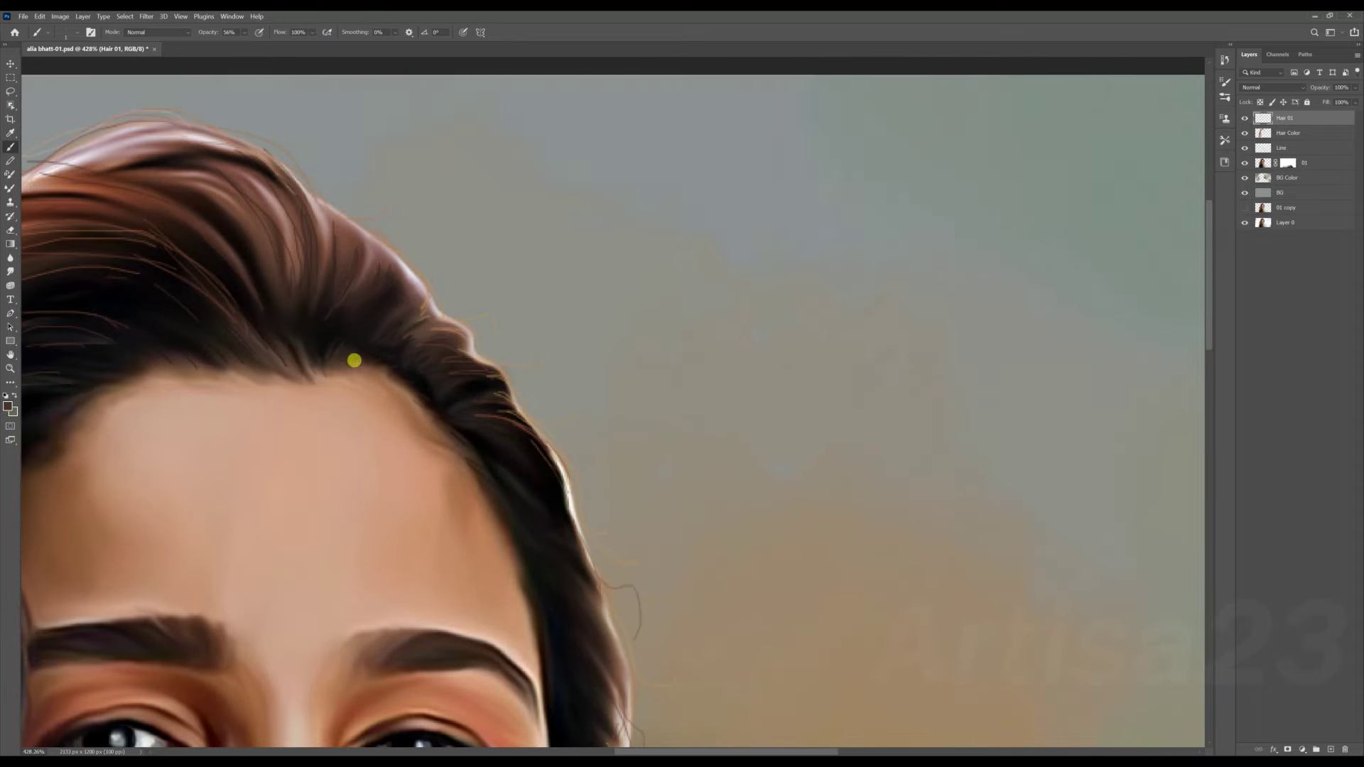
scroll(354, 360, down, 1)
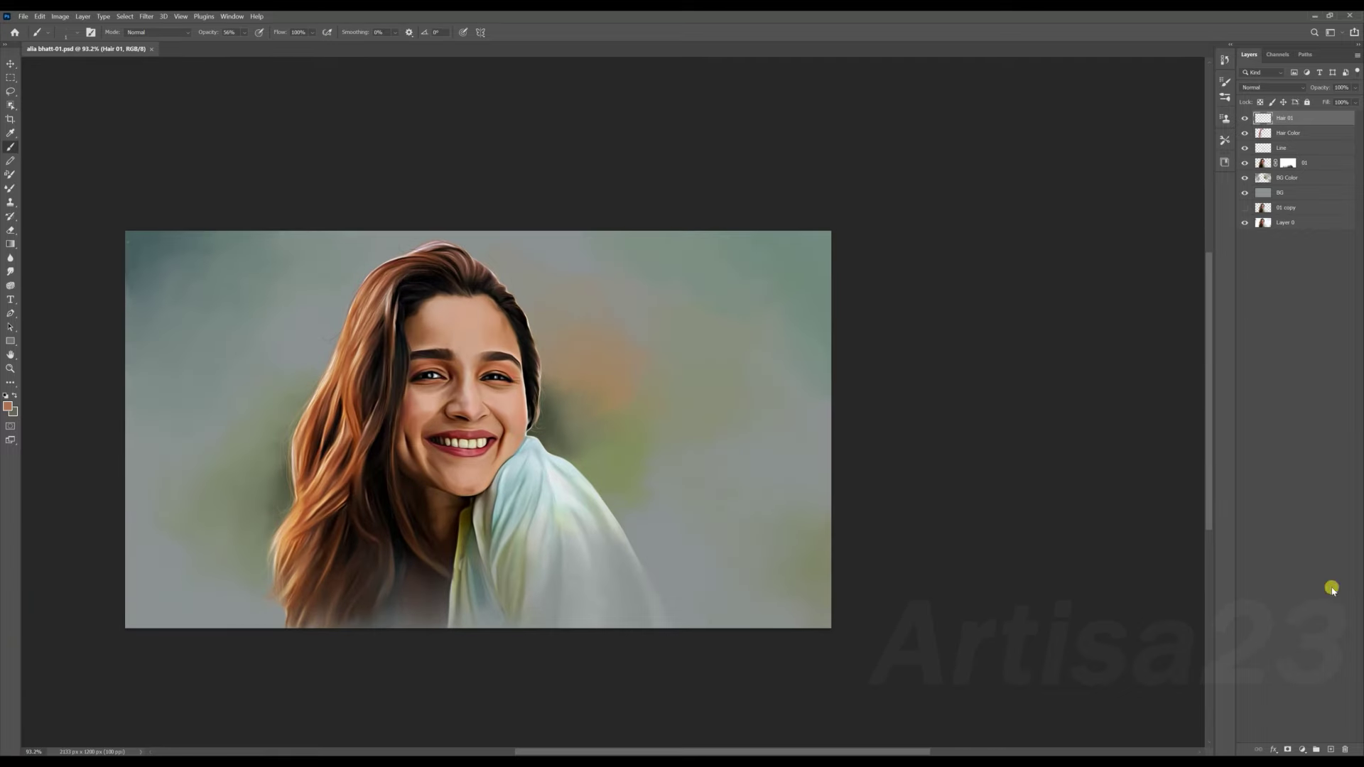
Add a new layer named Color 01 set to Color blend mode.
click(1330, 749)
double_click(1285, 119)
text(Color 01)
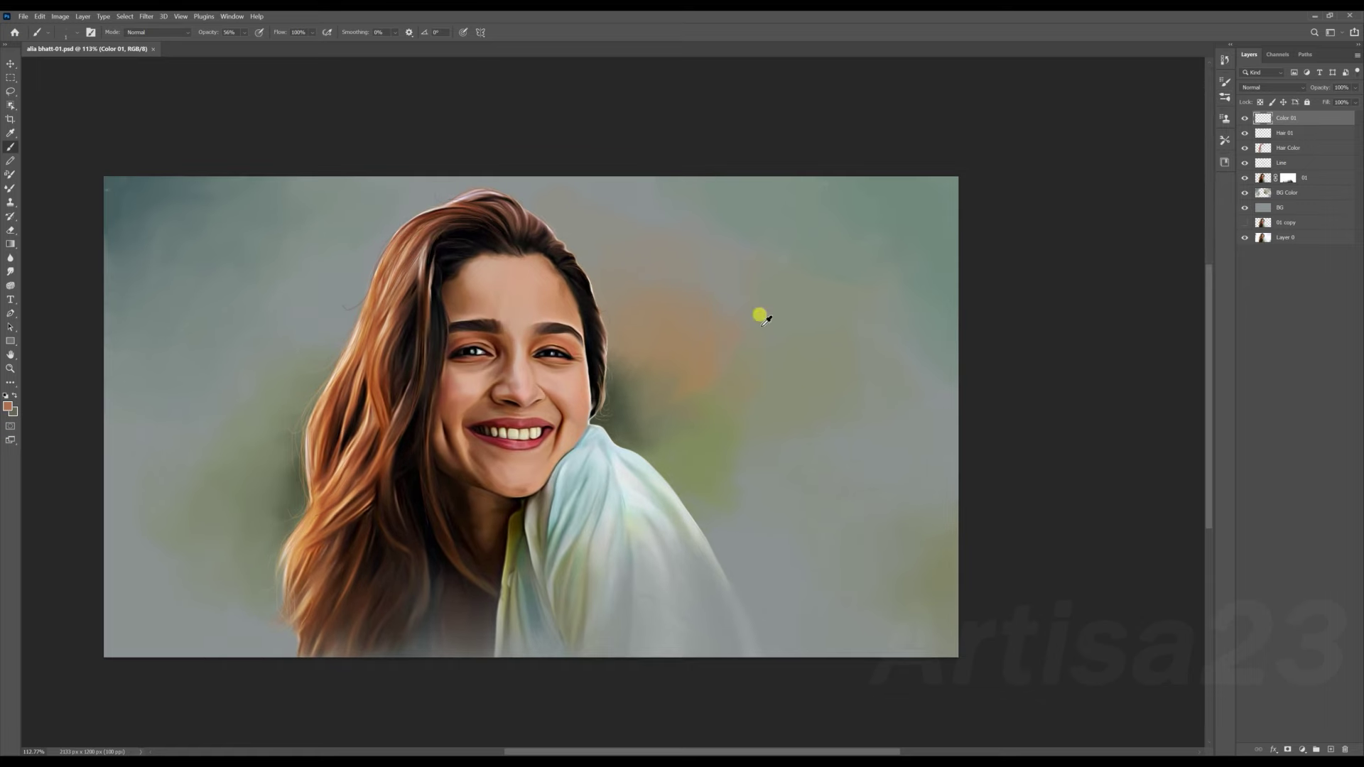
click(1271, 87)
click(1261, 340)
Brush red blush on cheeks, nose, chin and forehead, then smudge it softly.
ctrl+click(1262, 179)
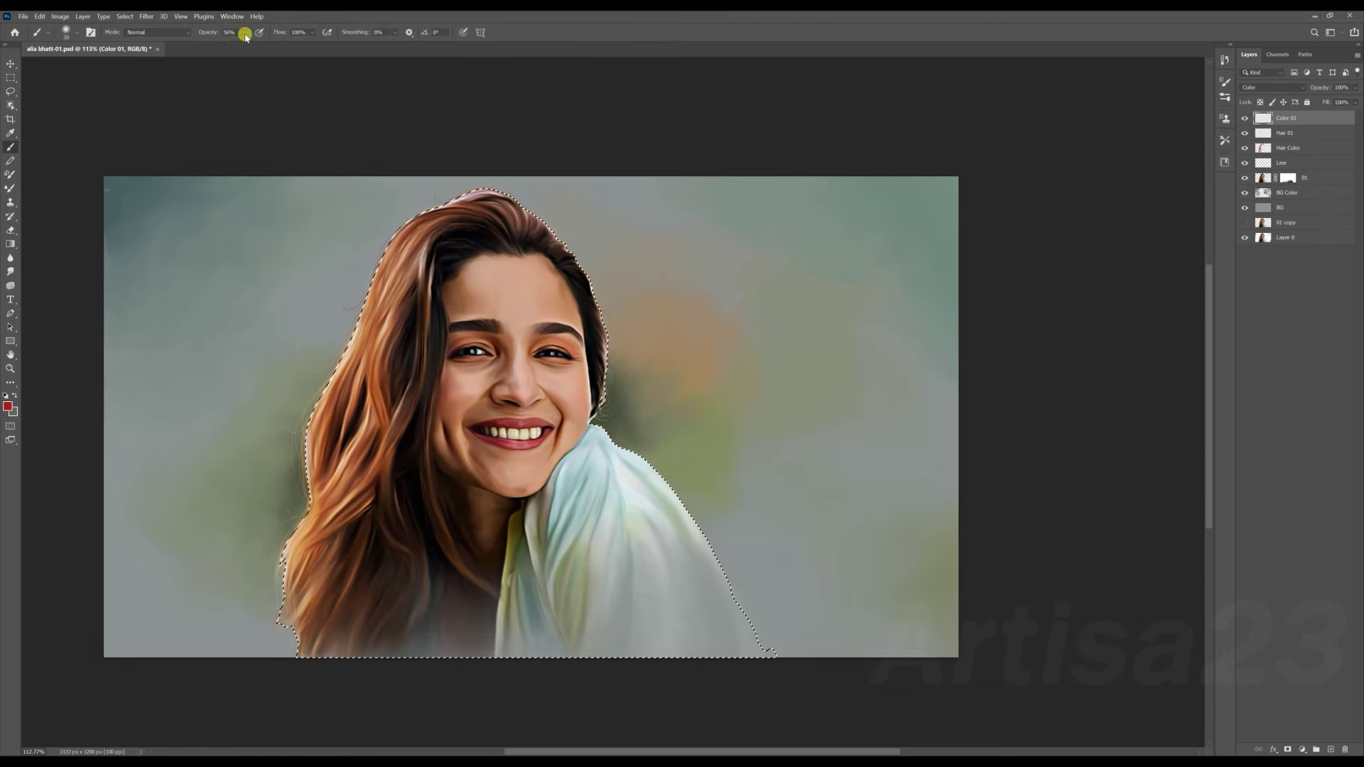
scroll(513, 402, up, 1)
drag(572, 384, 543, 395)
drag(441, 394, 424, 370)
drag(476, 490, 493, 475)
mouse_move(502, 280)
mouse_down()
mouse_move(529, 293)
mouse_move(554, 344)
mouse_move(517, 471)
mouse_move(487, 487)
mouse_move(509, 354)
mouse_up()
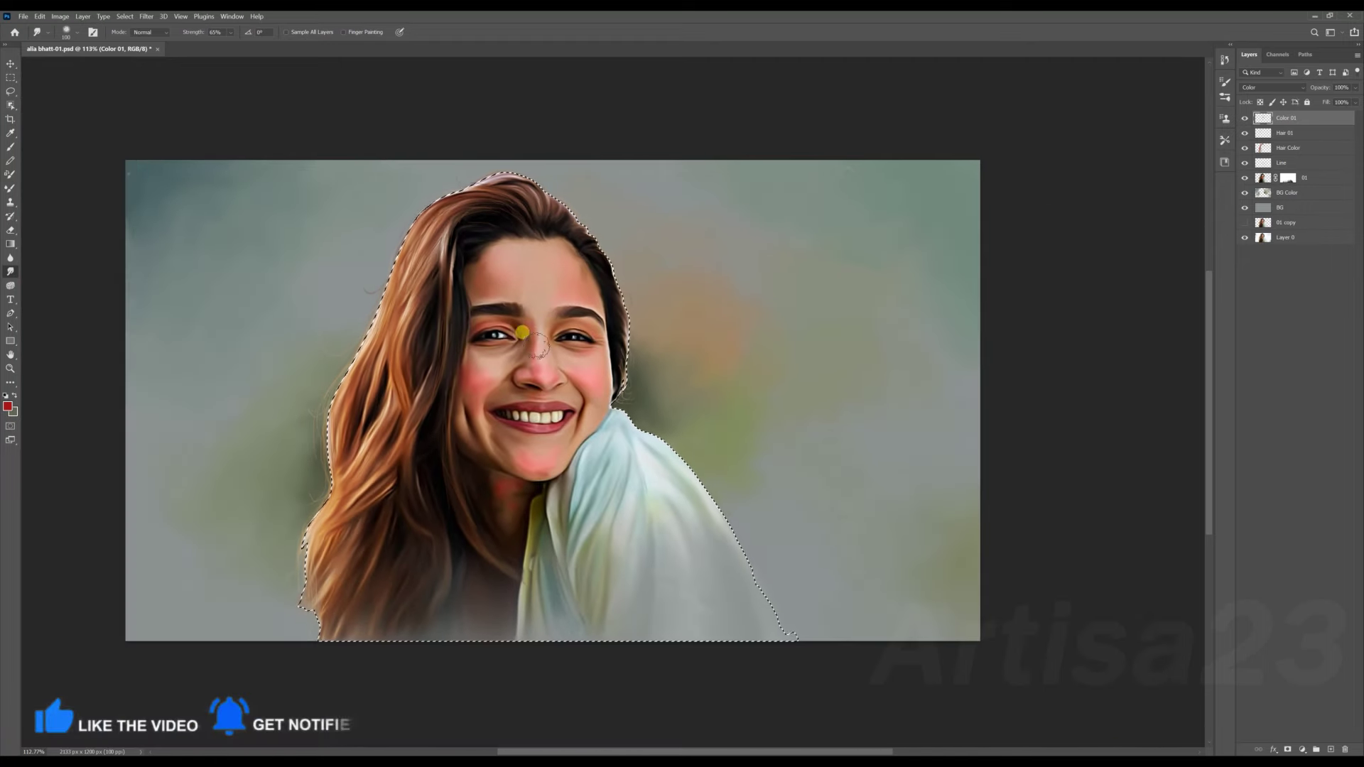
mouse_move(537, 346)
mouse_down()
mouse_move(496, 376)
mouse_move(473, 373)
mouse_up()
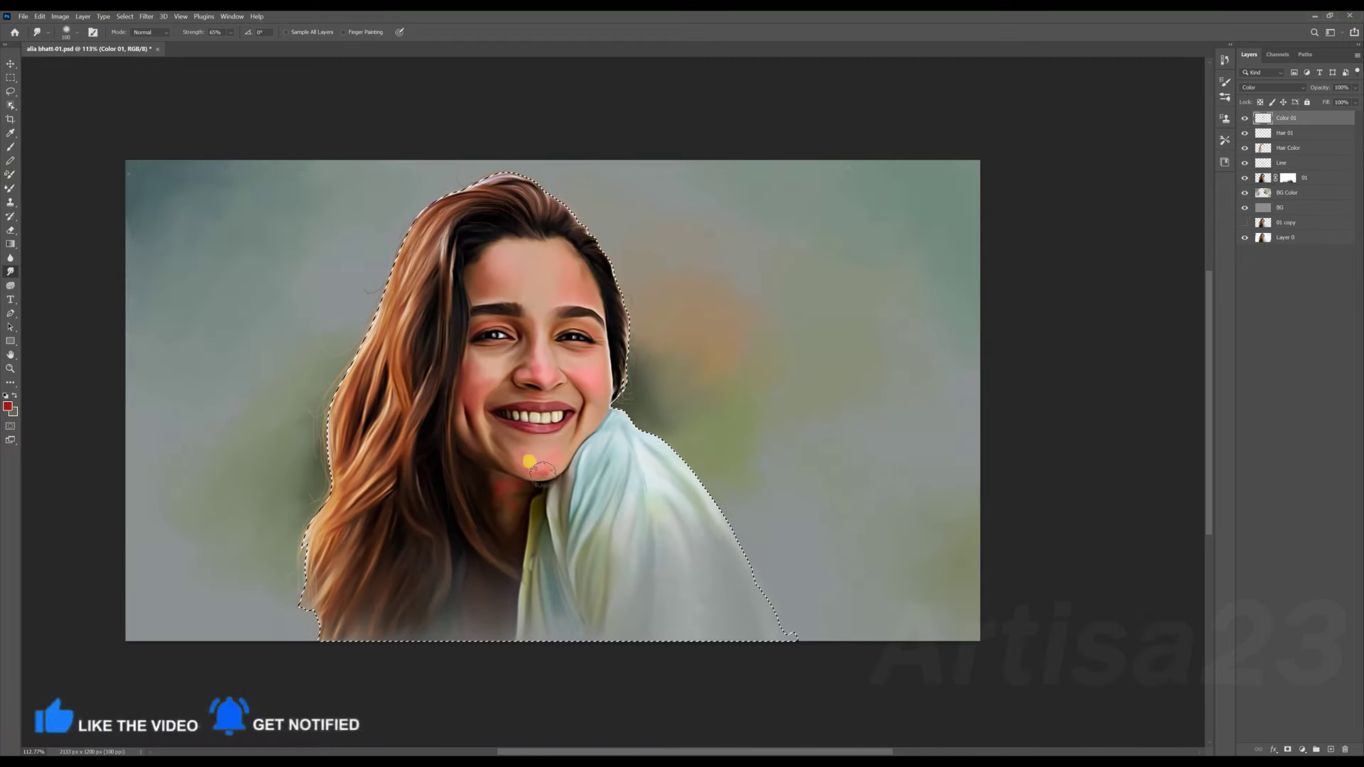
scroll(548, 373, up, 3)
scroll(436, 365, down, 2)
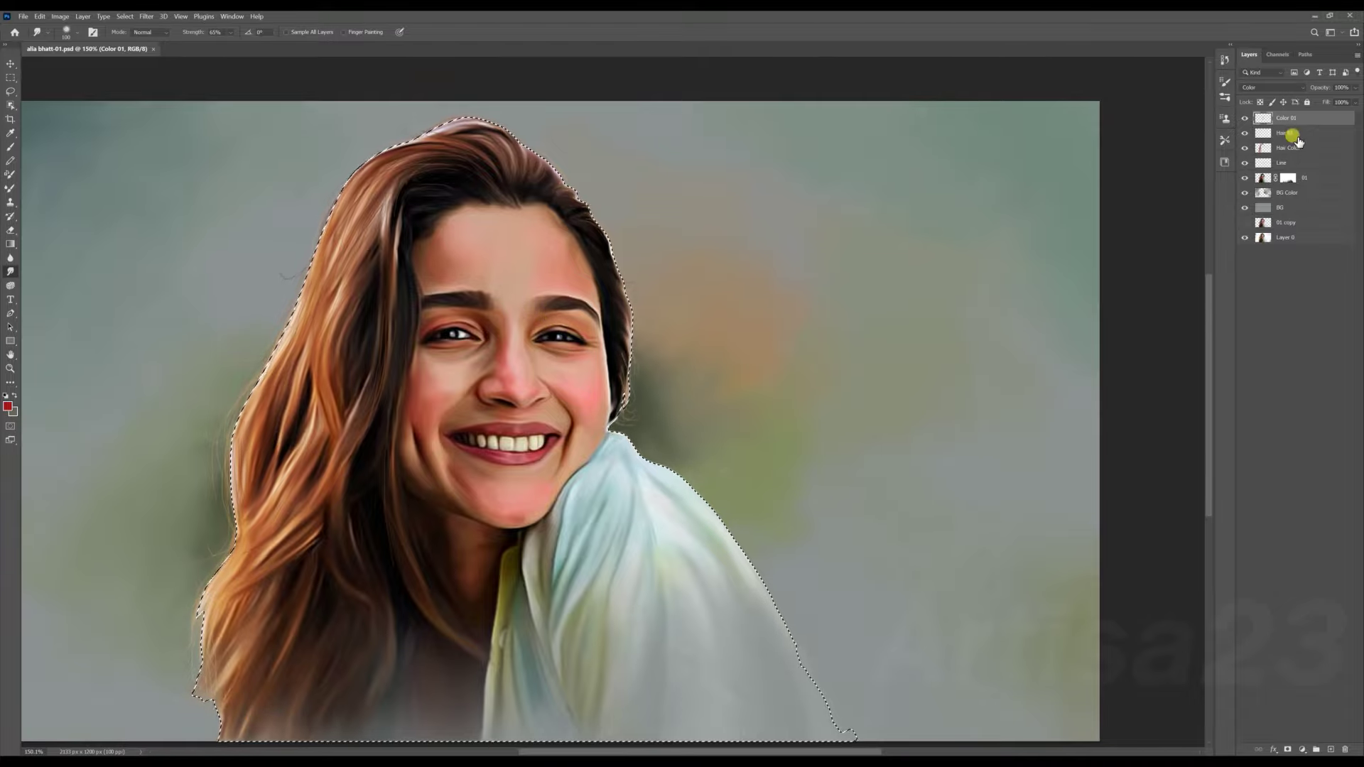
Name the new layer Eyebrow Hair and set a 1 px brush.
double_click(1284, 132)
text(Eyebrow)
key(Return)
key(b)
right_click(1016, 71)
scroll(435, 299, up, 5)
key([)
key([)
key([)
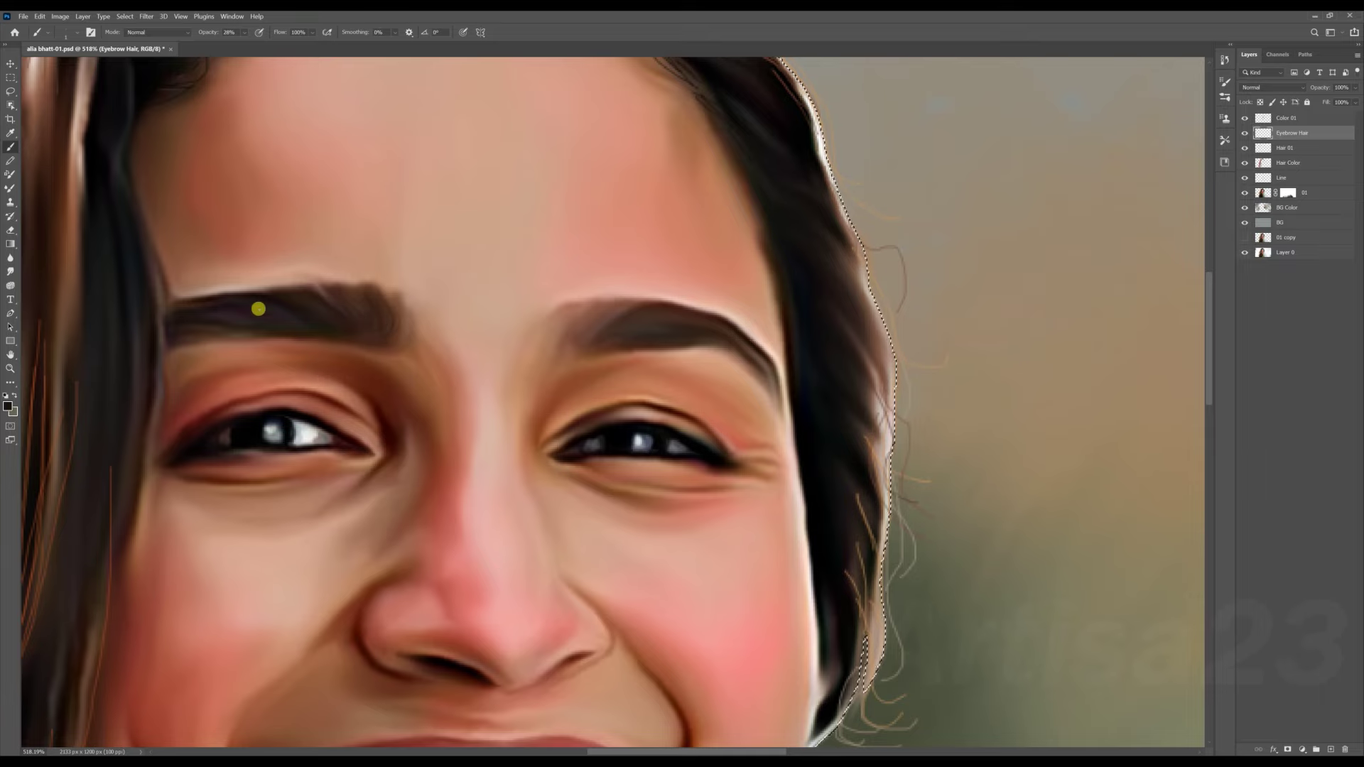
Paint fine individual eyebrow hairs at 28% opacity.
scroll(557, 311, down, 2)
scroll(576, 322, up, 3)
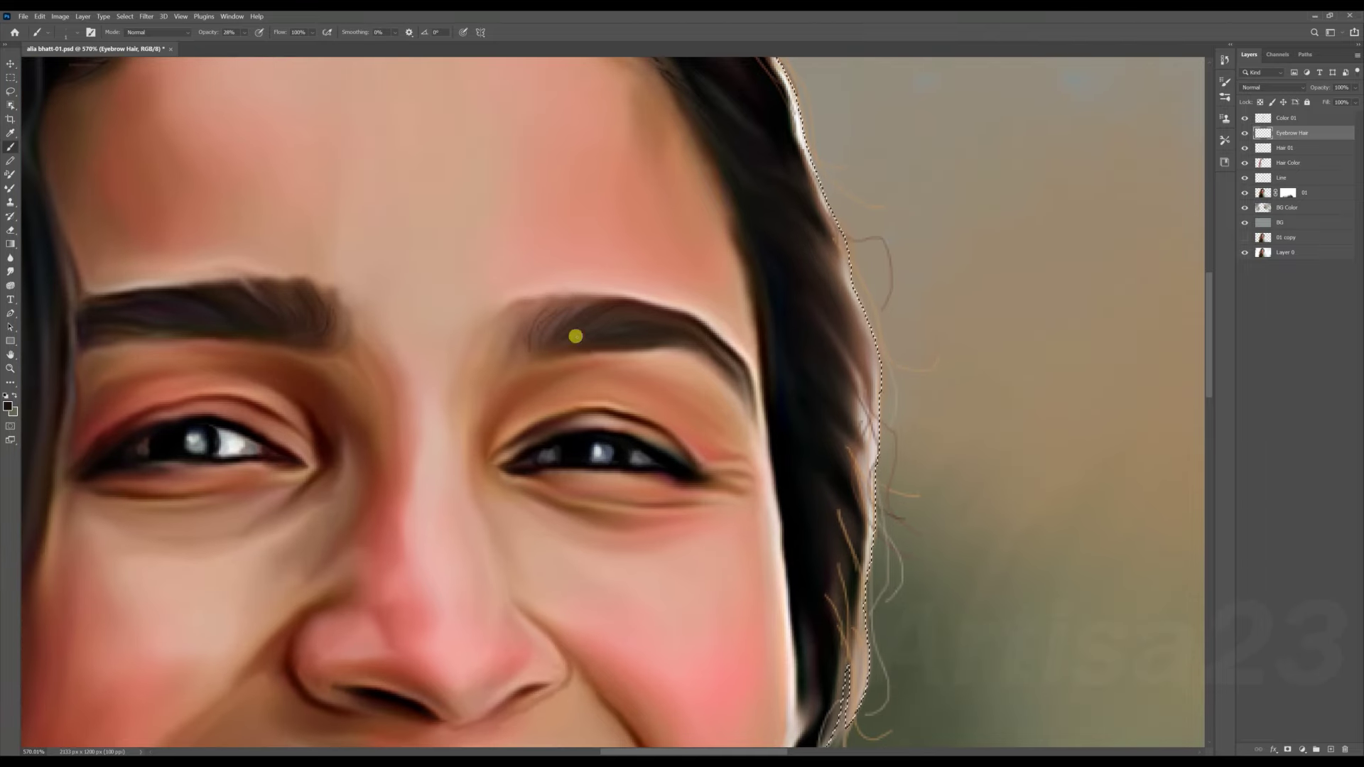
scroll(274, 344, up, 4)
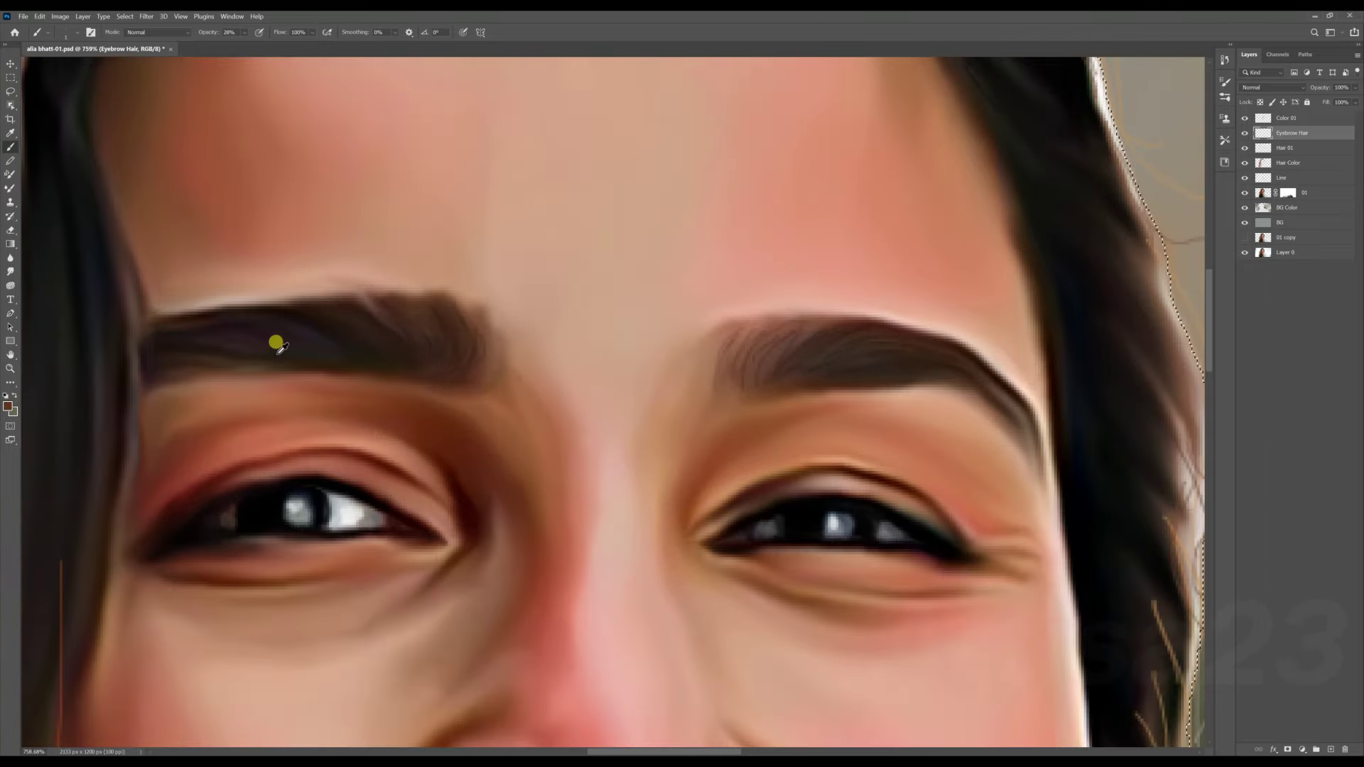
scroll(382, 357, up, 1)
scroll(355, 316, down, 3)
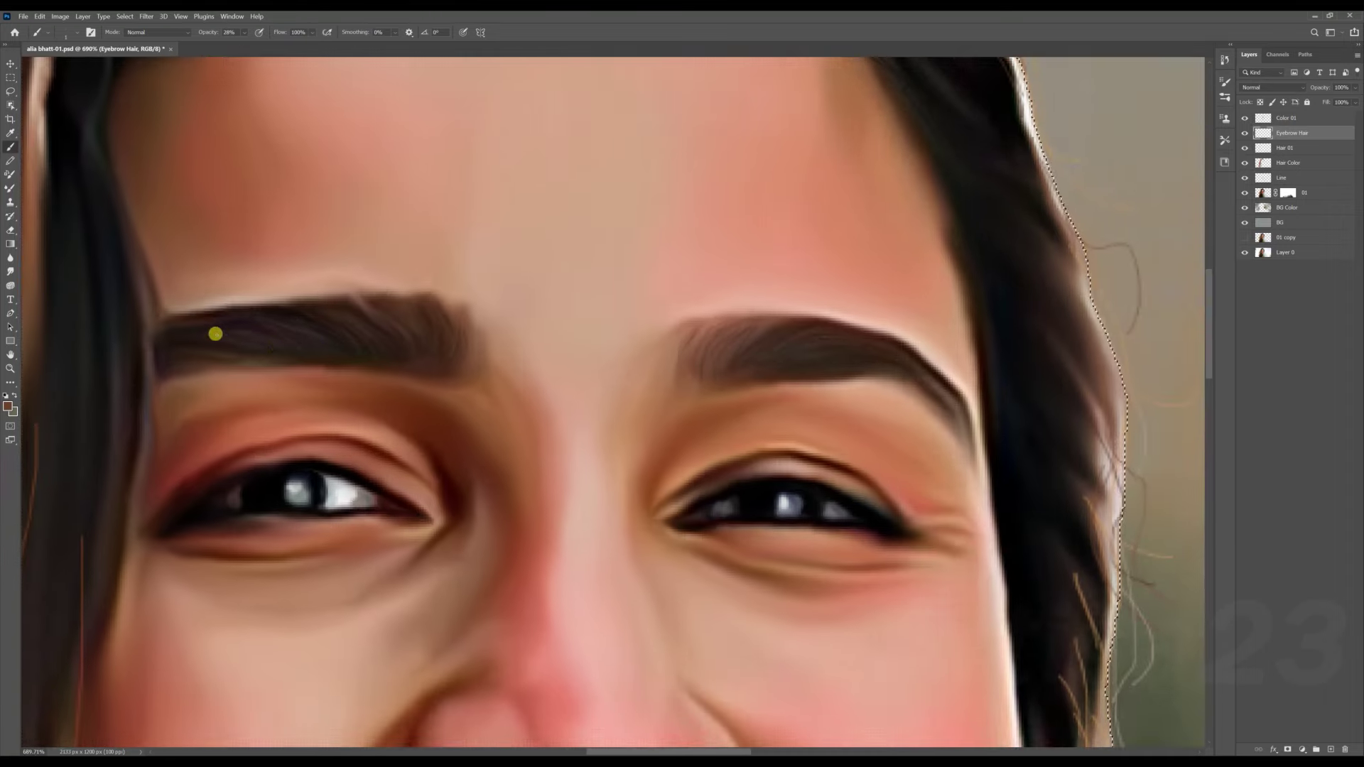
scroll(604, 307, up, 2)
scroll(555, 363, down, 3)
scroll(618, 344, up, 2)
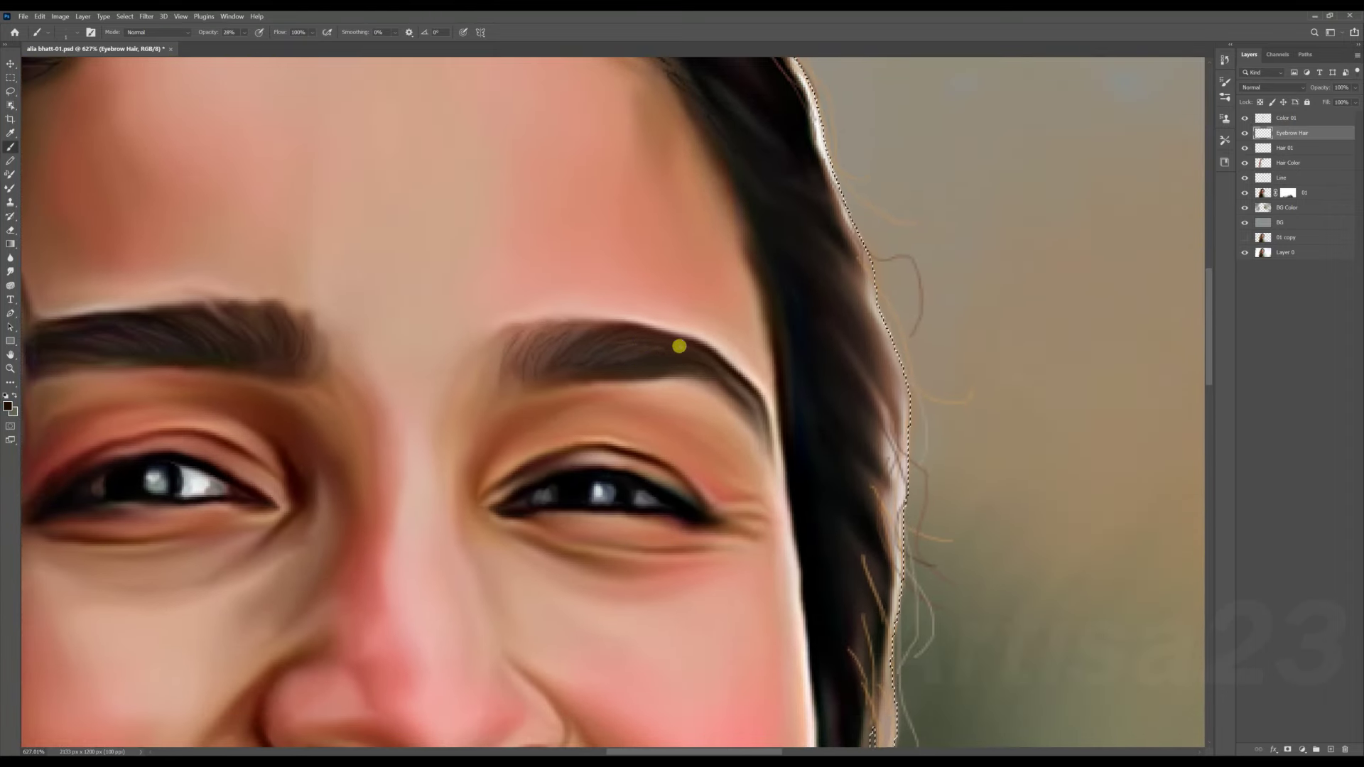
scroll(710, 390, down, 3)
scroll(639, 422, up, 3)
Paint eyelashes along both upper lids at 60% opacity.
key(6)
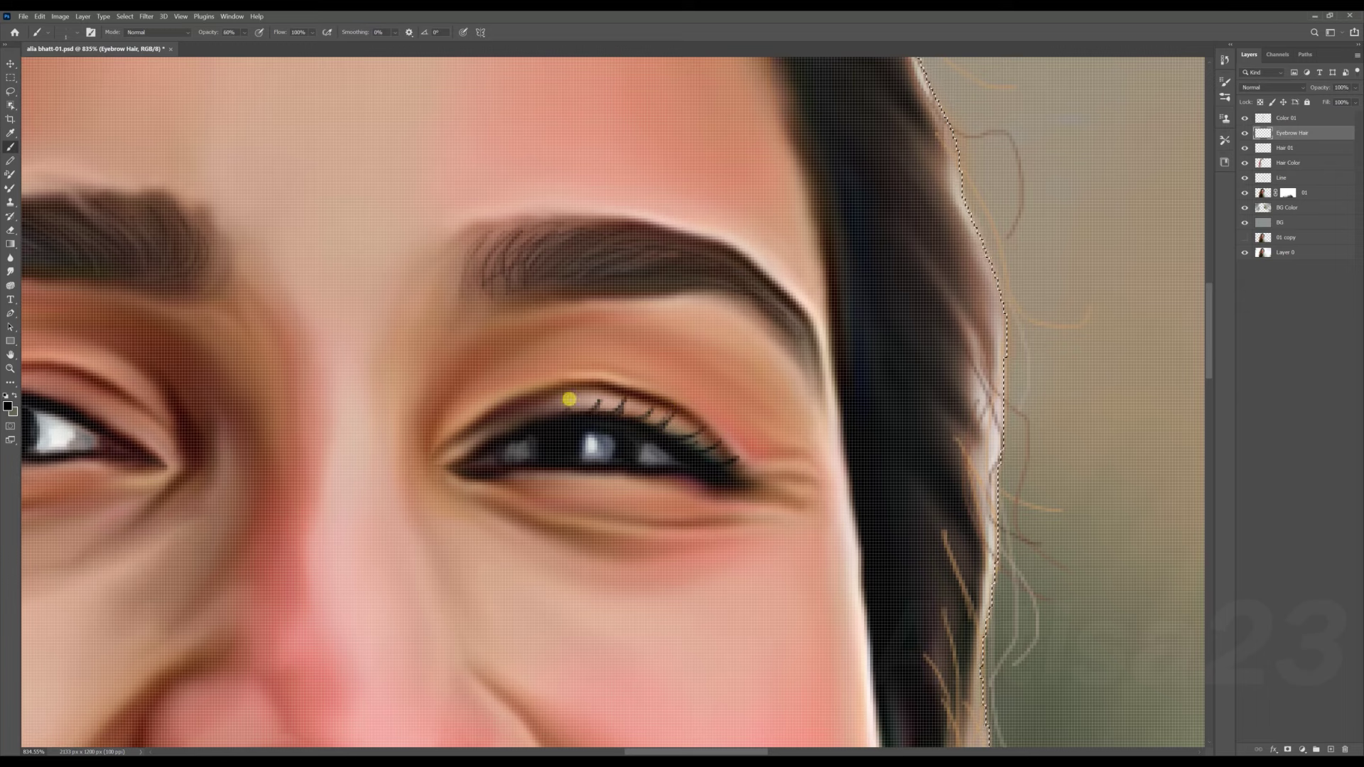
scroll(532, 402, down, 3)
scroll(338, 409, up, 2)
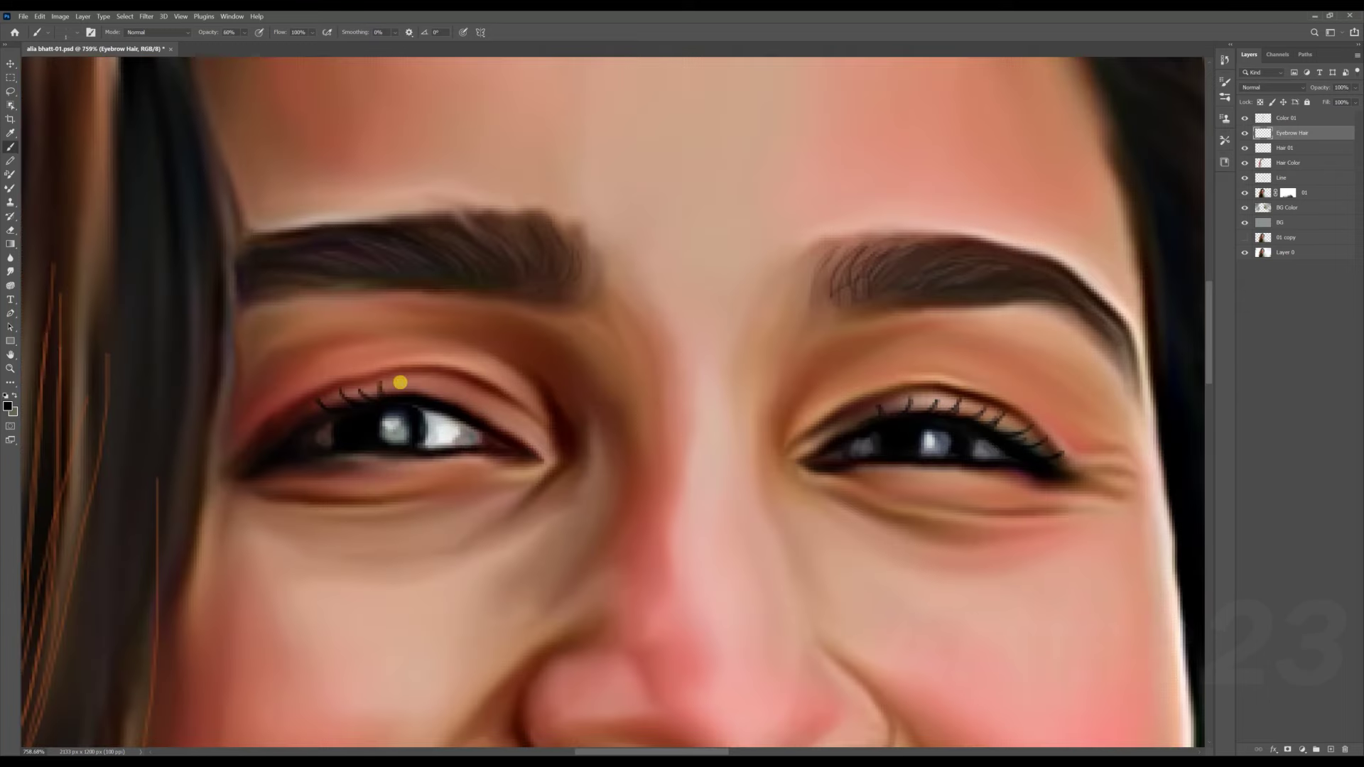
scroll(369, 458, up, 2)
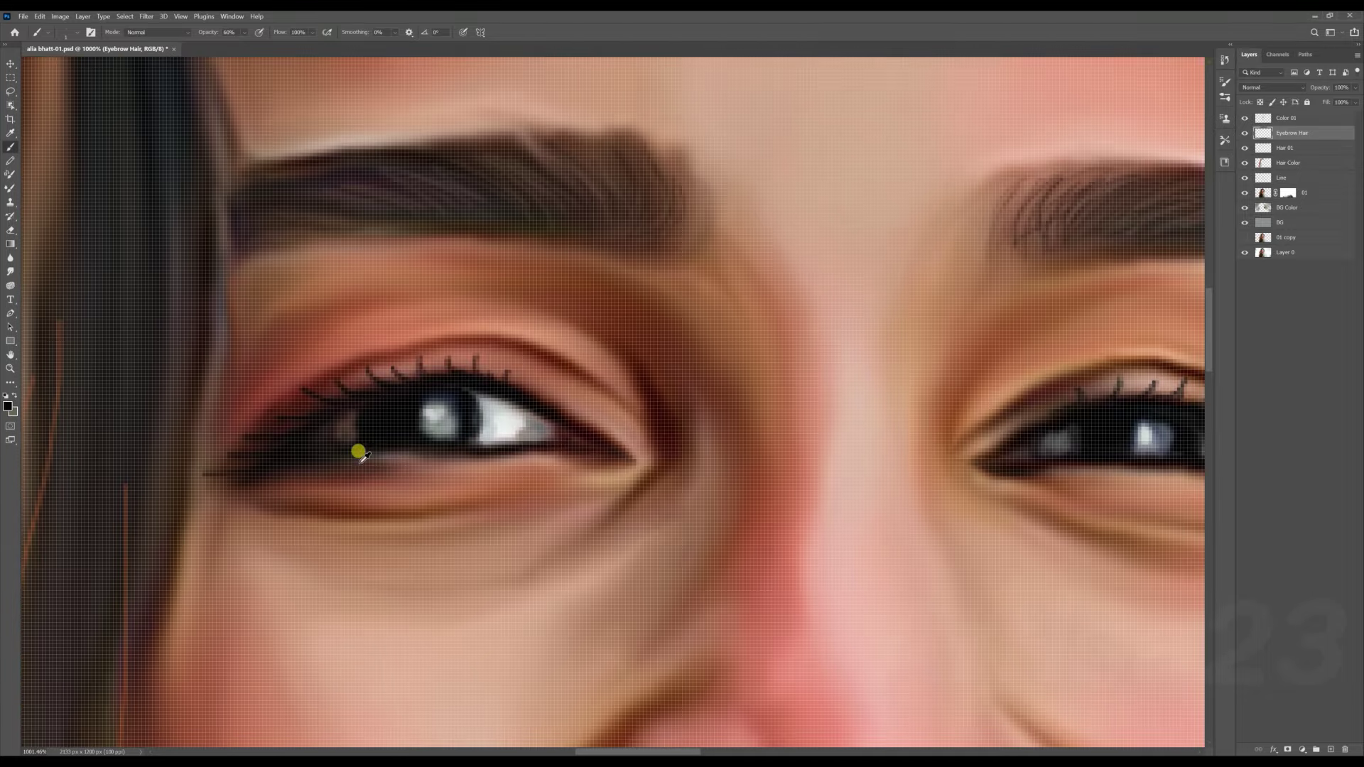
scroll(400, 466, down, 5)
scroll(944, 448, up, 5)
scroll(817, 441, down, 5)
scroll(733, 445, down, 5)
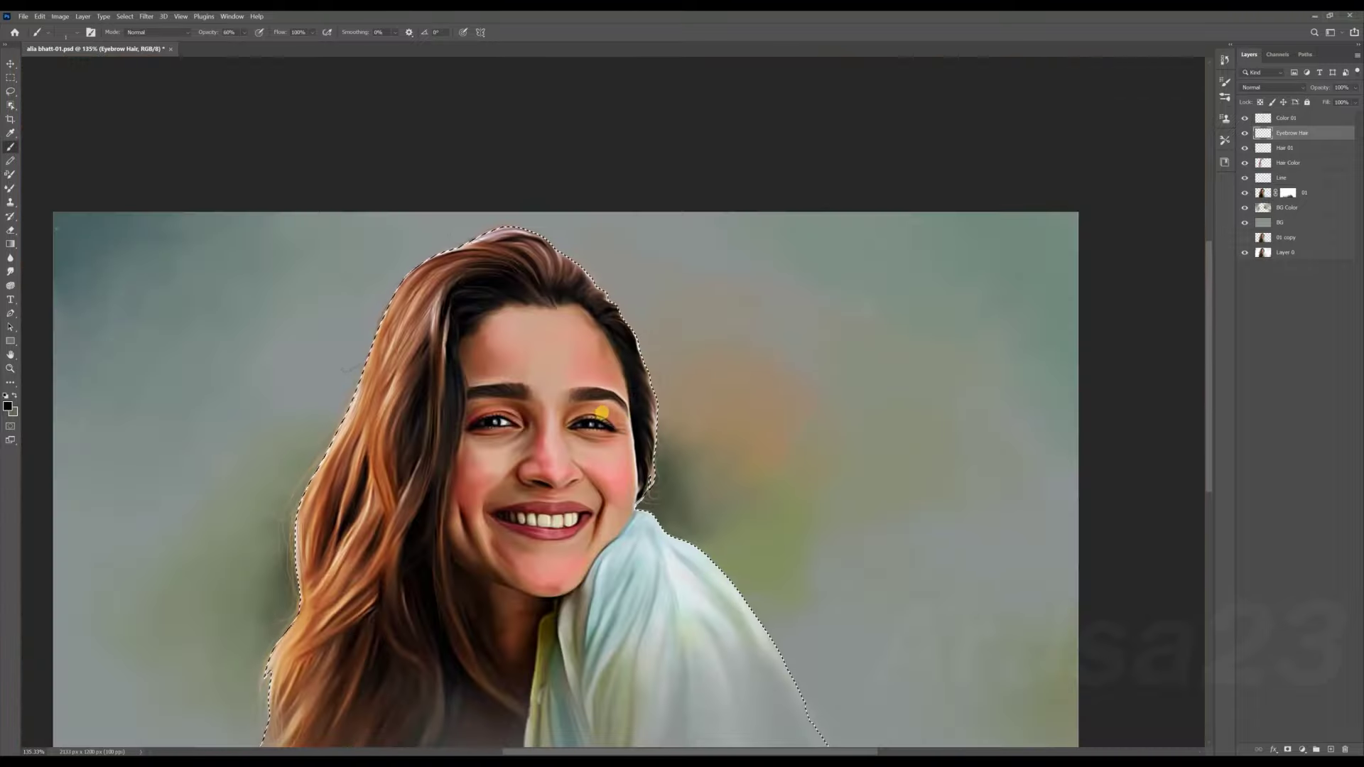
scroll(600, 390, down, 2)
Clear the selection and add a new empty layer above Color 01.
click(1287, 118)
key(r)
scroll(471, 390, up, 3)
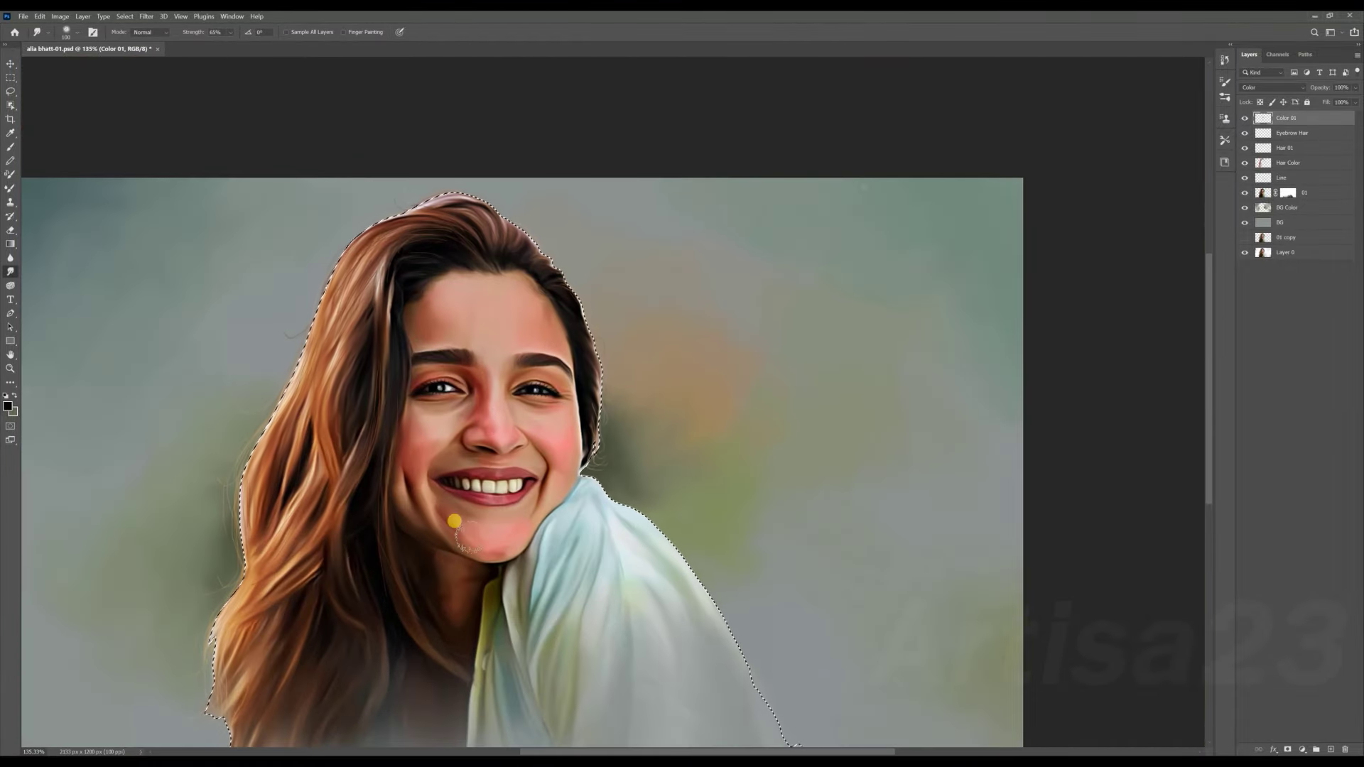
key(ctrl+d)
scroll(472, 518, down, 5)
scroll(924, 554, up, 2)
click(1331, 749)
double_click(1282, 118)
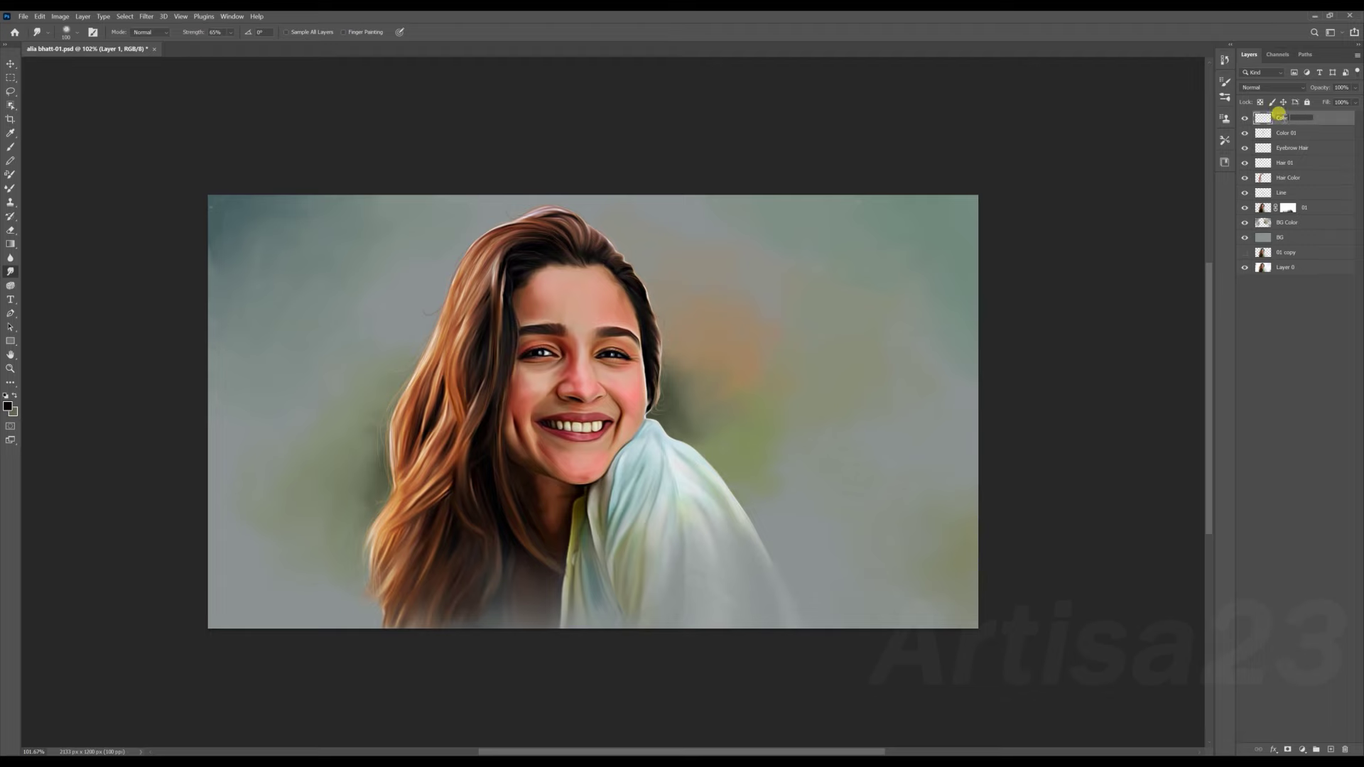
Reload the subject selection and set the foreground to an adjusted brownish-orange sampled from the hair.
key(i)
key(ctrl+shift+d)
click(8, 406)
click(971, 471)
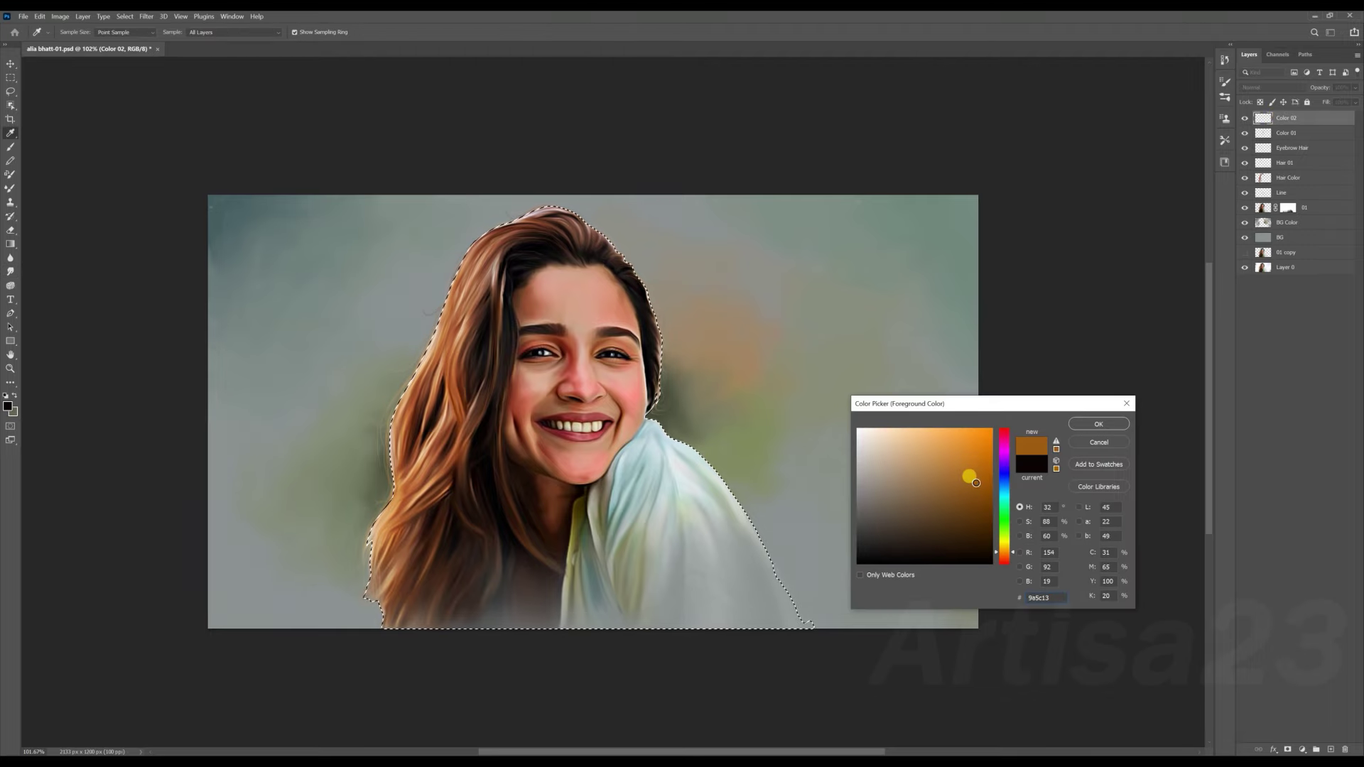
click(976, 469)
click(1098, 424)
Set the new layer to Color blend mode and lower the brush opacity to about 33%.
key(b)
click(1272, 87)
click(1250, 341)
click(243, 32)
drag(241, 45, 237, 45)
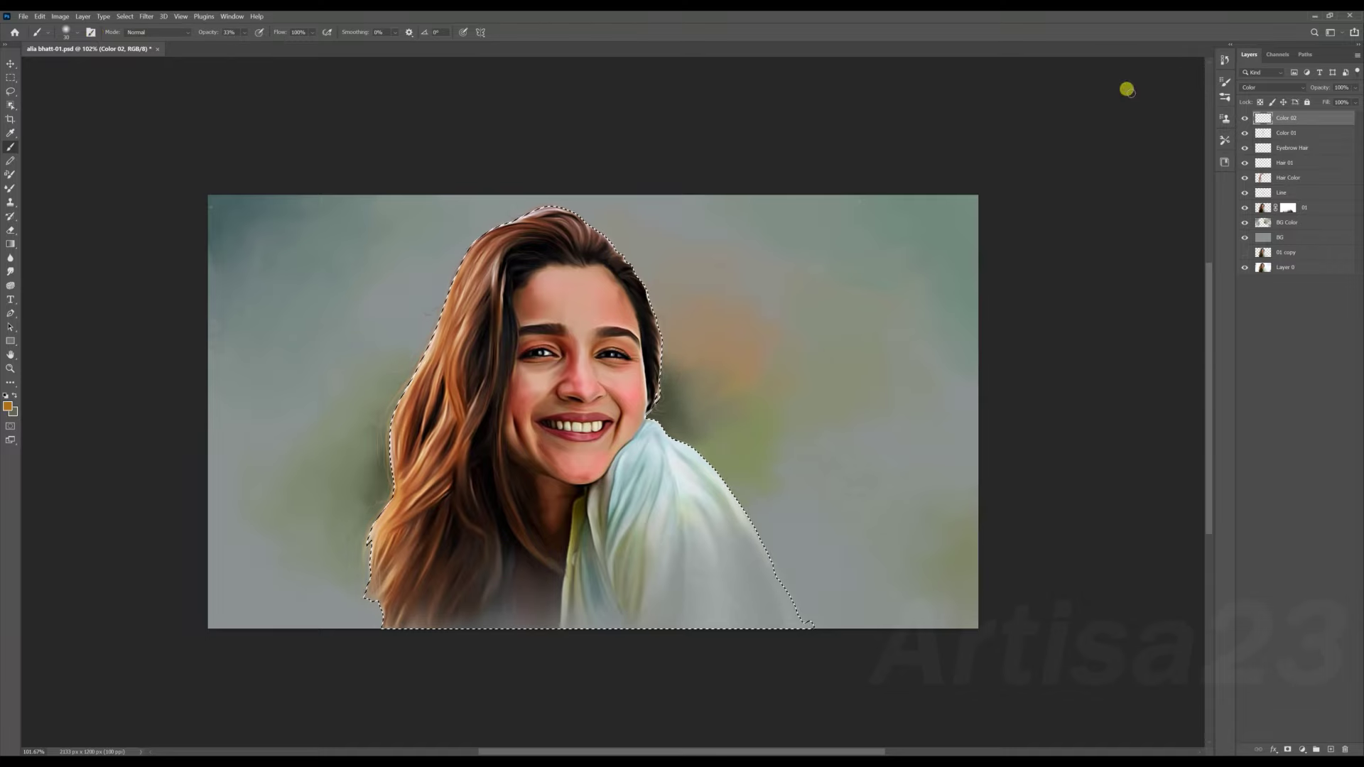
Paint a yellow tint under the eyes and on the cheeks, forehead, chin and upper lip.
scroll(526, 370, up, 3)
drag(500, 376, 650, 376)
scroll(540, 370, down, 2)
key(3)
scroll(594, 274, up, 1)
drag(525, 256, 571, 313)
drag(540, 455, 583, 462)
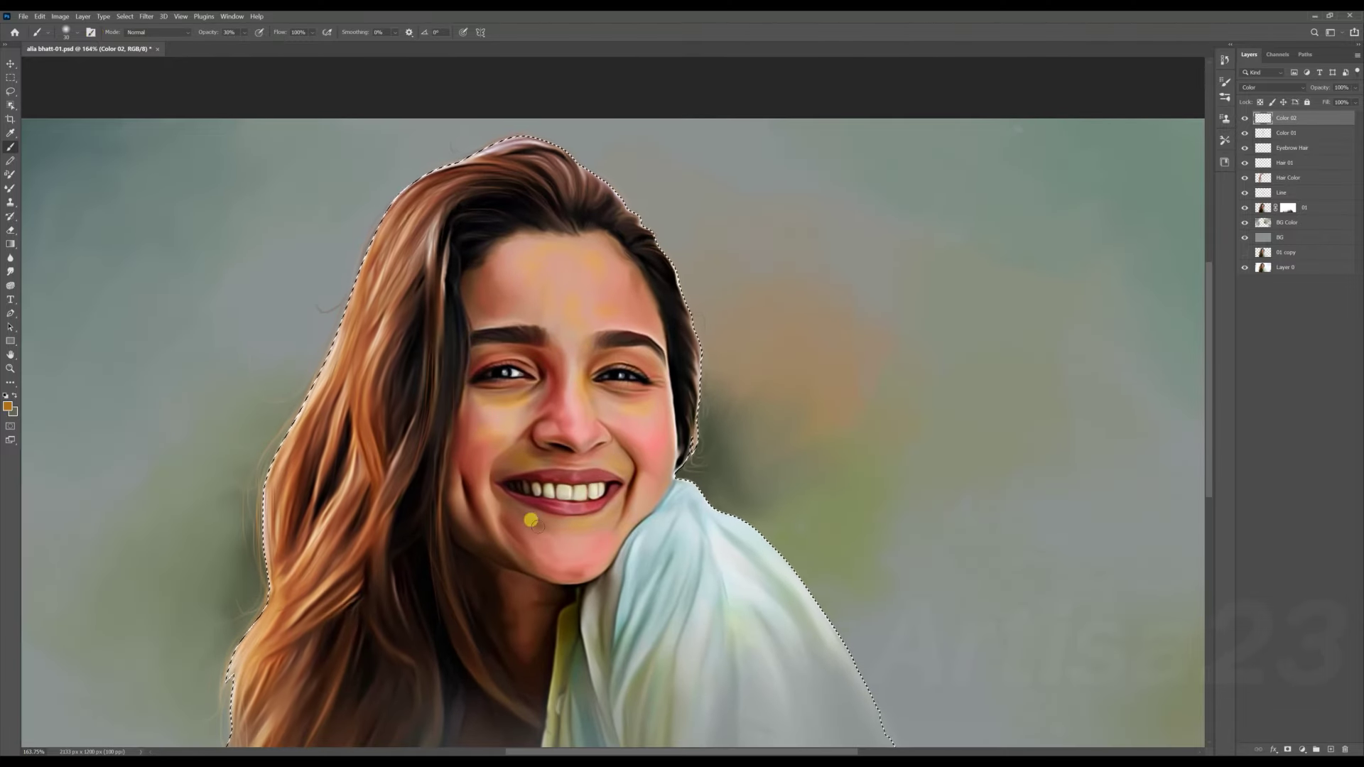
drag(525, 519, 561, 540)
click(661, 412)
Enlarge the brush and add more yellow tint on the forehead.
key(bracketright)
key(bracketright)
key(bracketright)
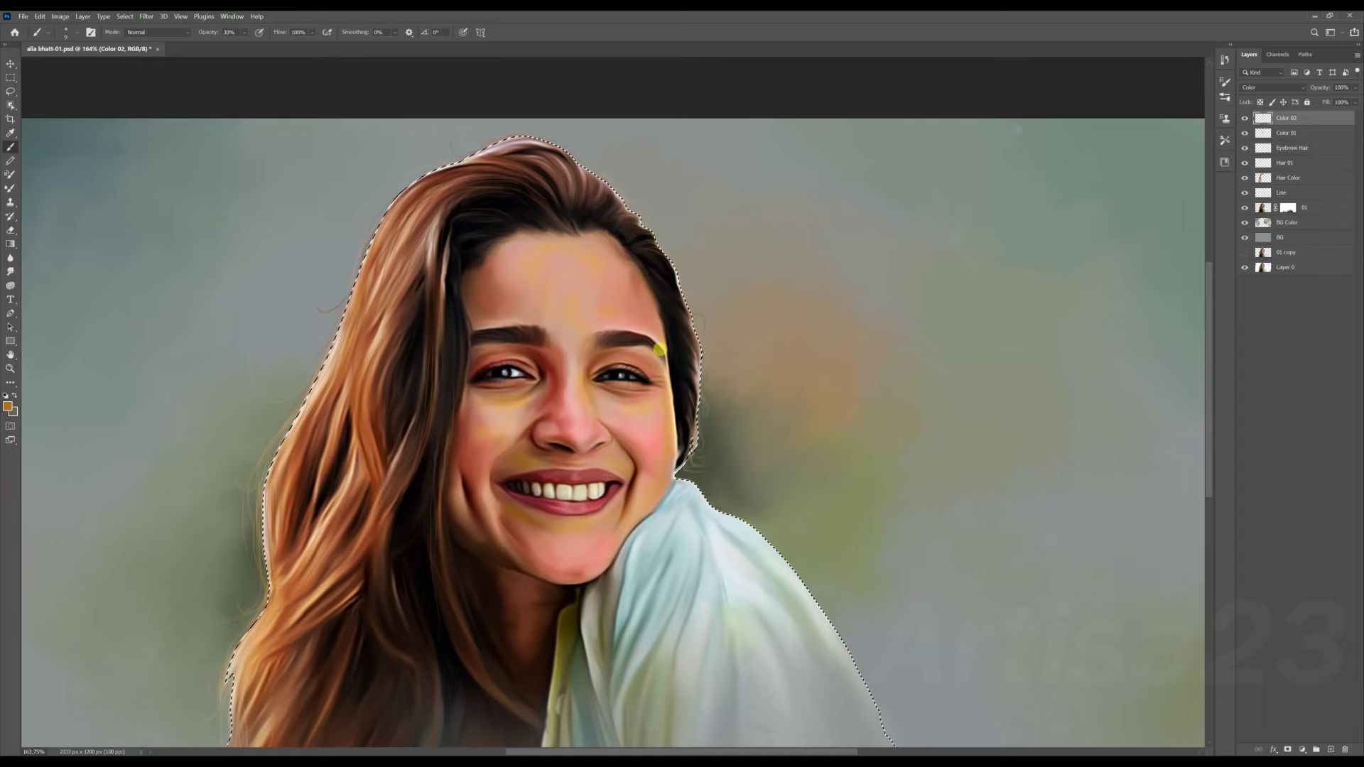
drag(606, 268, 574, 313)
key(bracketright)
scroll(547, 569, down, 2)
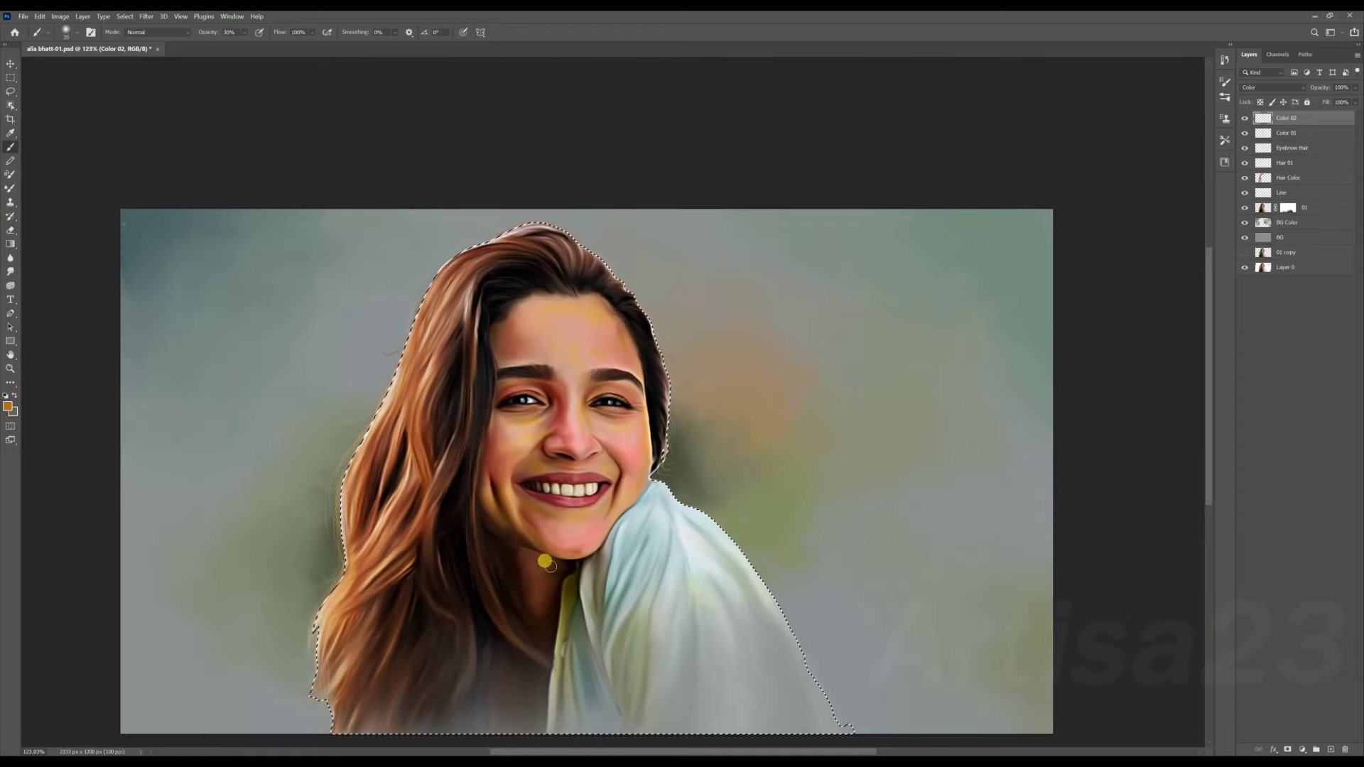
scroll(658, 617, down, 1)
scroll(659, 617, up, 2)
scroll(639, 500, down, 1)
Smudge the painted skin tint so it blends smoothly.
key(r)
drag(587, 541, 578, 520)
scroll(561, 342, up, 1)
key(bracketleft)
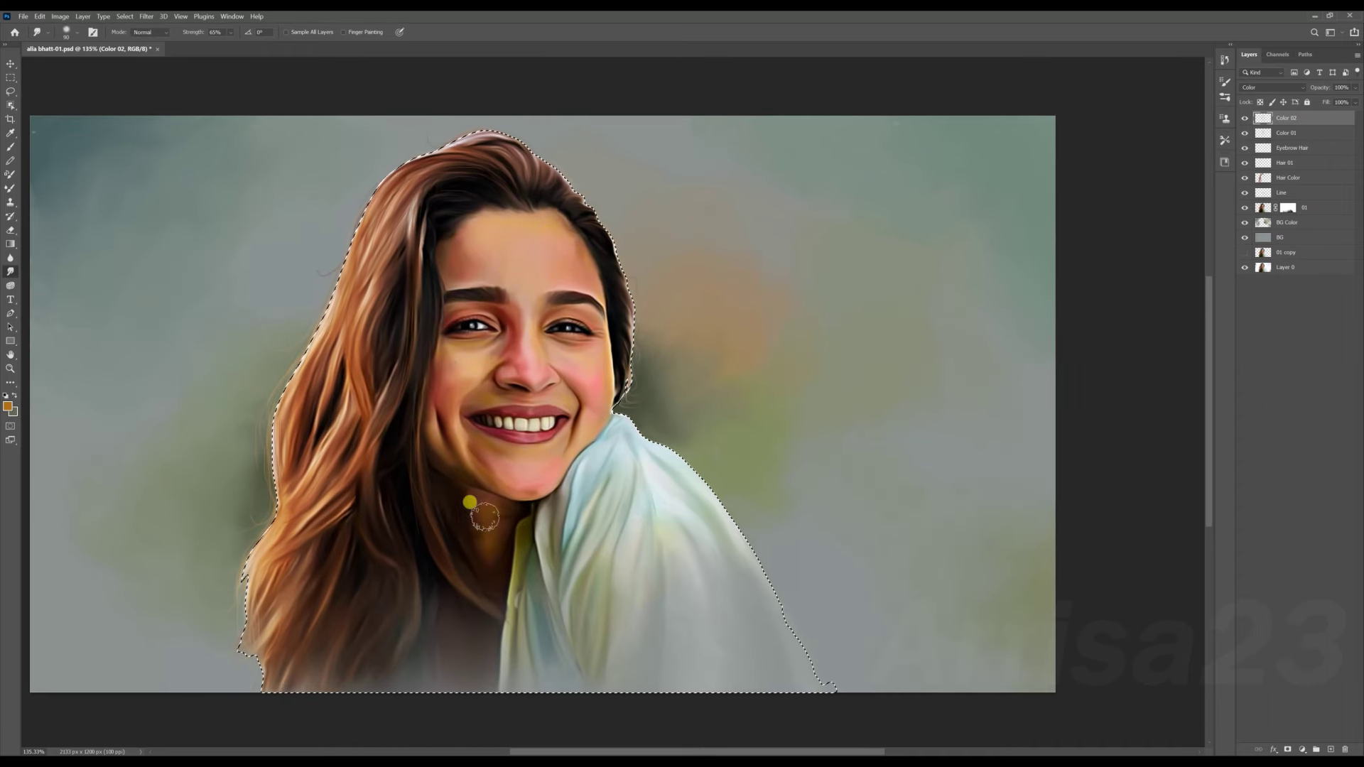
scroll(554, 248, down, 3)
Shift the skin tint's hue to -10 with Hue/Saturation, then add a fresh top layer.
key(ctrl+0)
click(59, 15)
click(227, 97)
drag(1032, 336, 1043, 340)
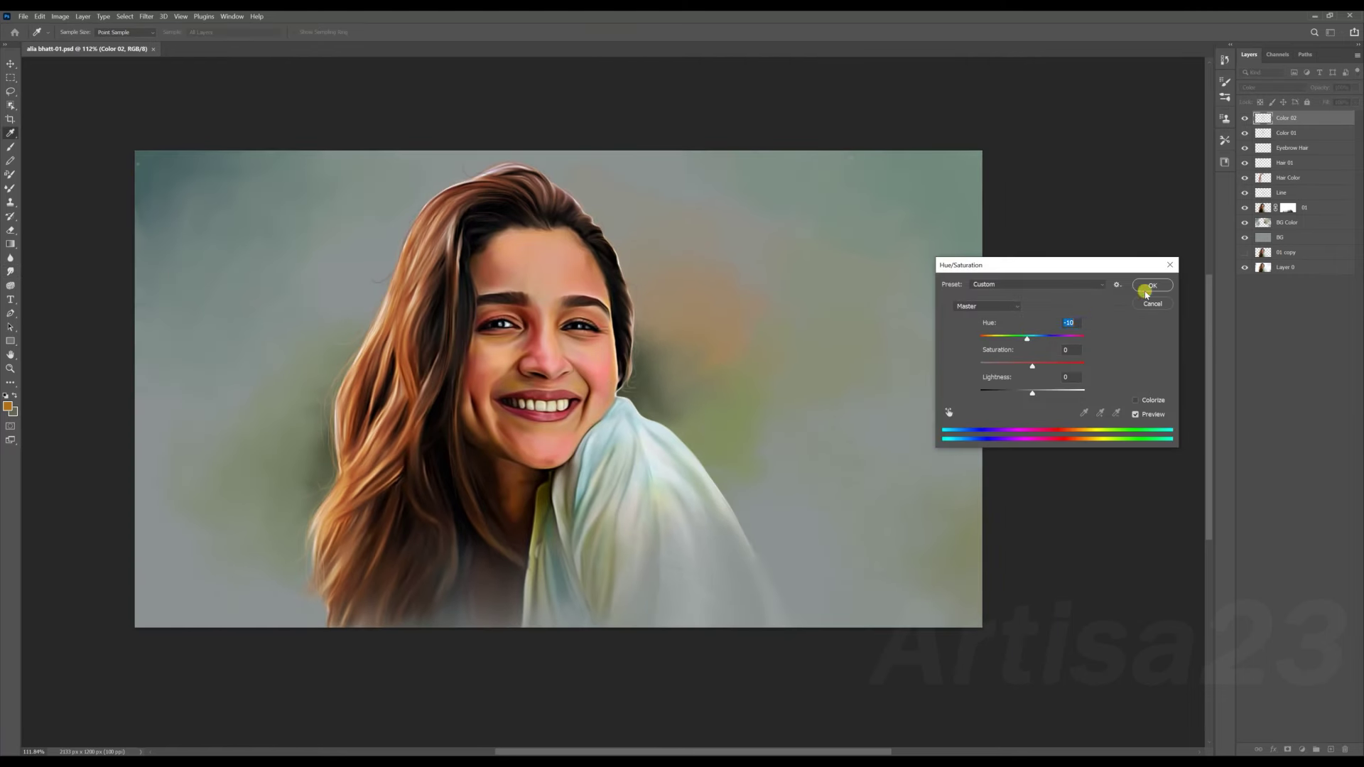
key(Return)
scroll(663, 284, down, 2)
scroll(664, 283, up, 3)
key(ctrl+shift+alt+n)
double_click(1284, 118)
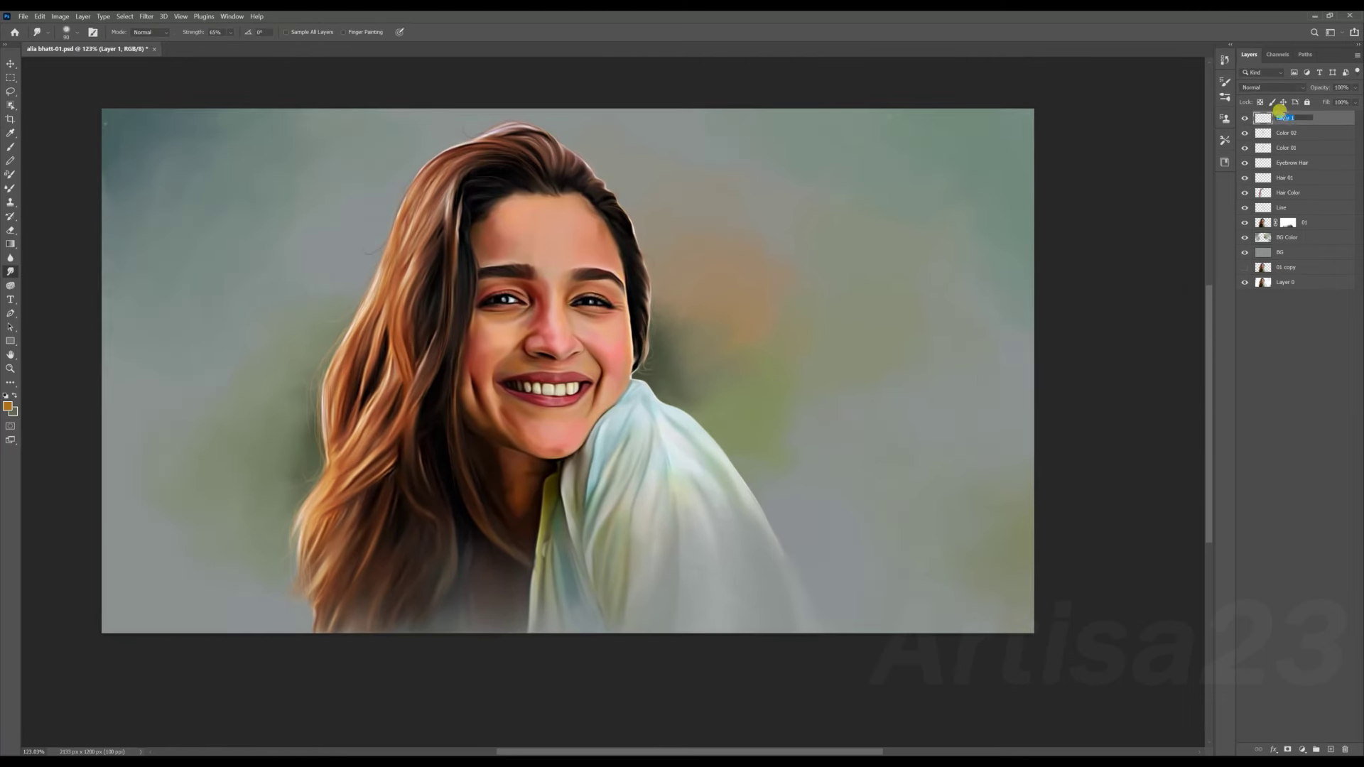
Name the layer Lips and brush a dark red over the lips.
key(Return)
scroll(554, 391, up, 3)
key(b)
click(7, 407)
key(Return)
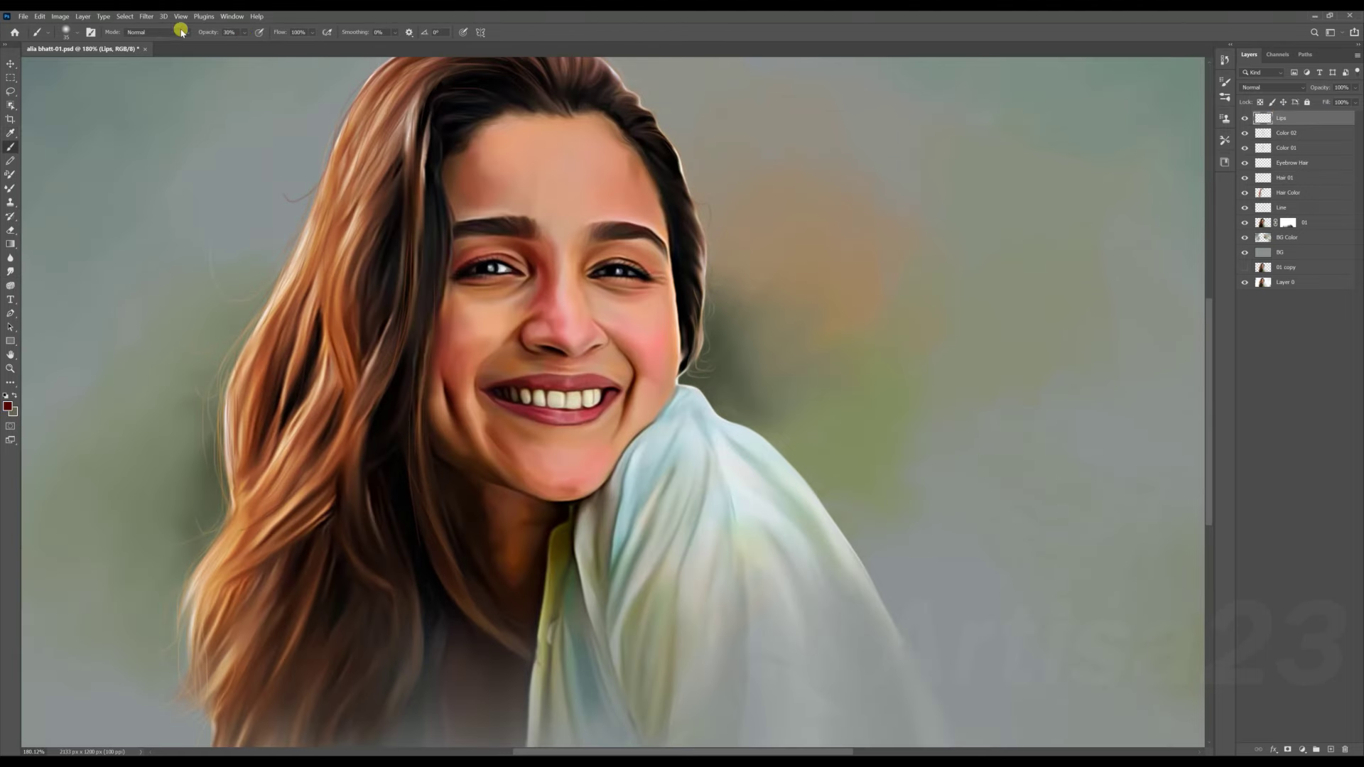
scroll(558, 424, up, 2)
scroll(558, 424, up, 2)
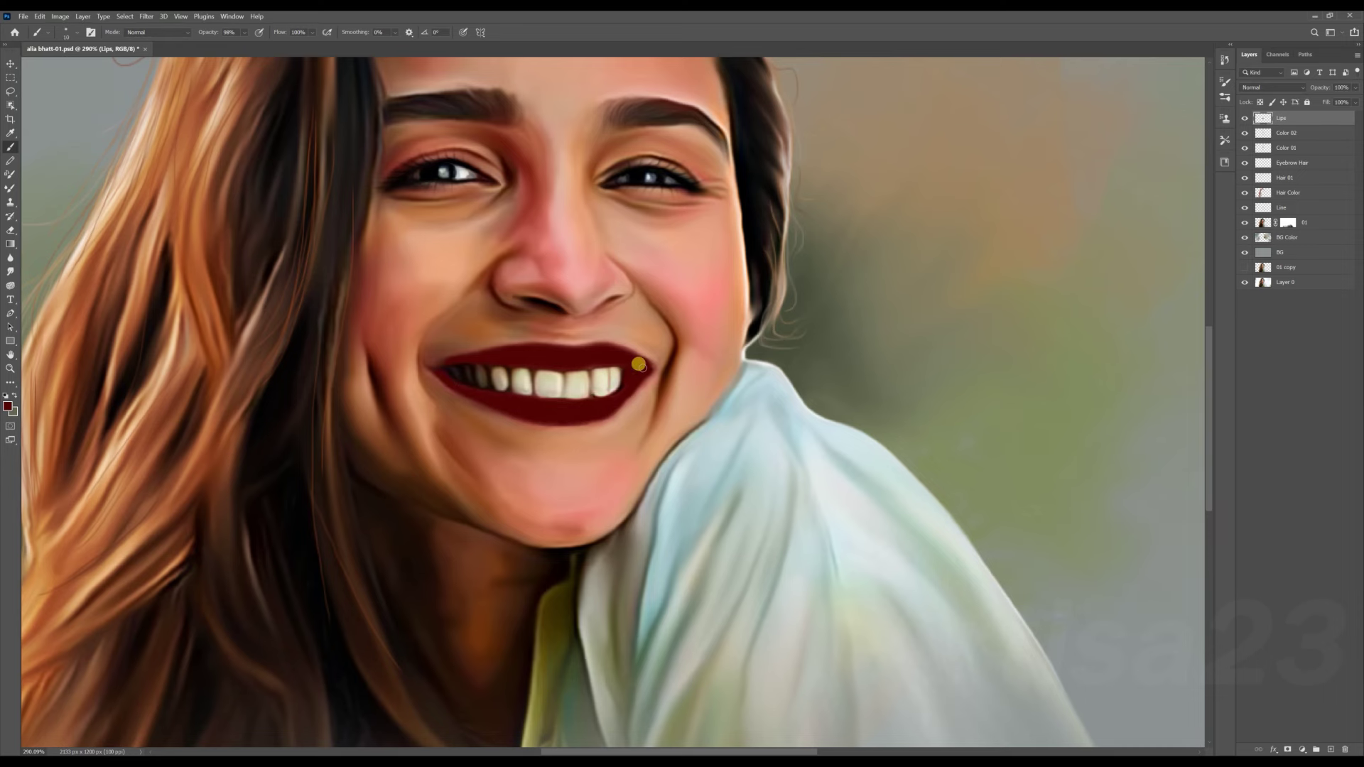
scroll(639, 364, down, 5)
Set the Lips layer to Soft Light and shift its hue toward magenta.
key(v)
click(1271, 87)
click(1271, 225)
click(60, 16)
click(192, 94)
drag(1009, 321, 989, 321)
Apply a second Hue/Saturation hue shift to the lip colour.
click(1154, 277)
click(60, 16)
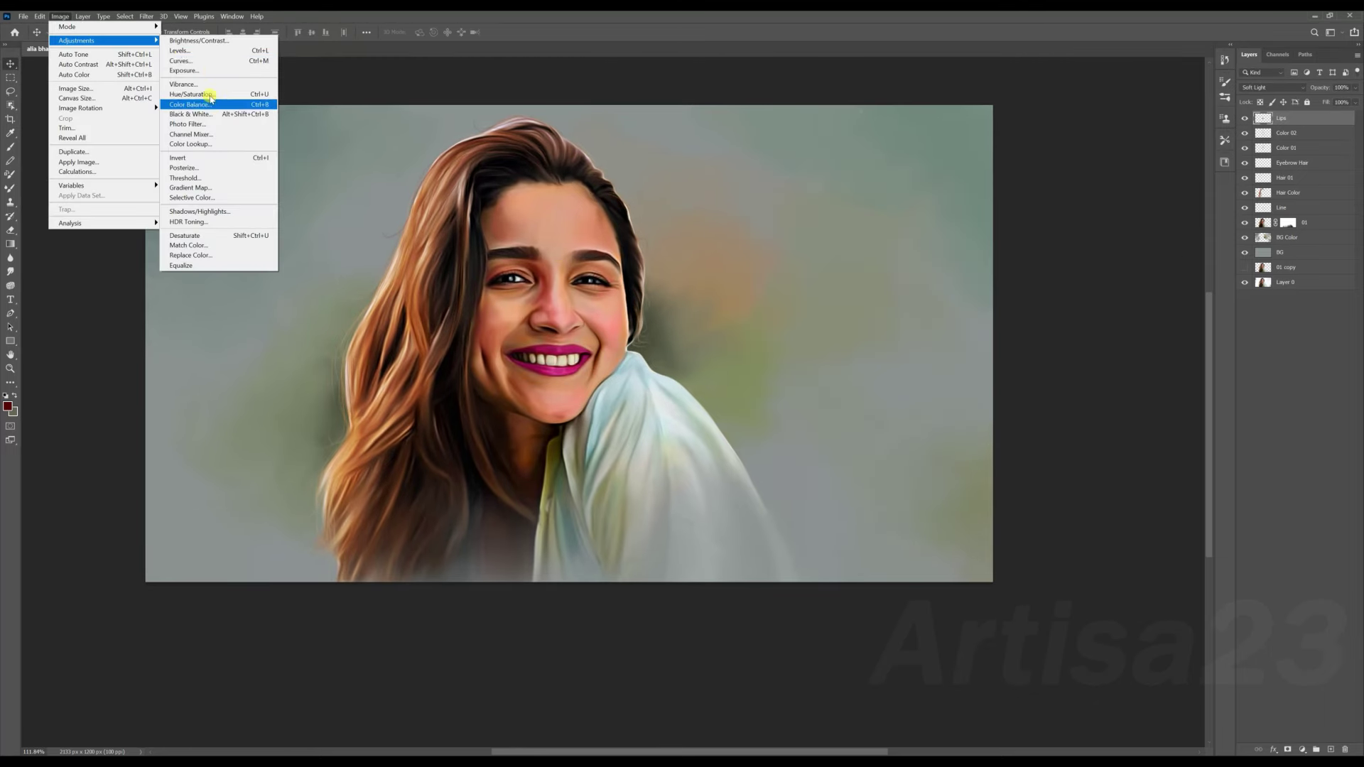
click(211, 96)
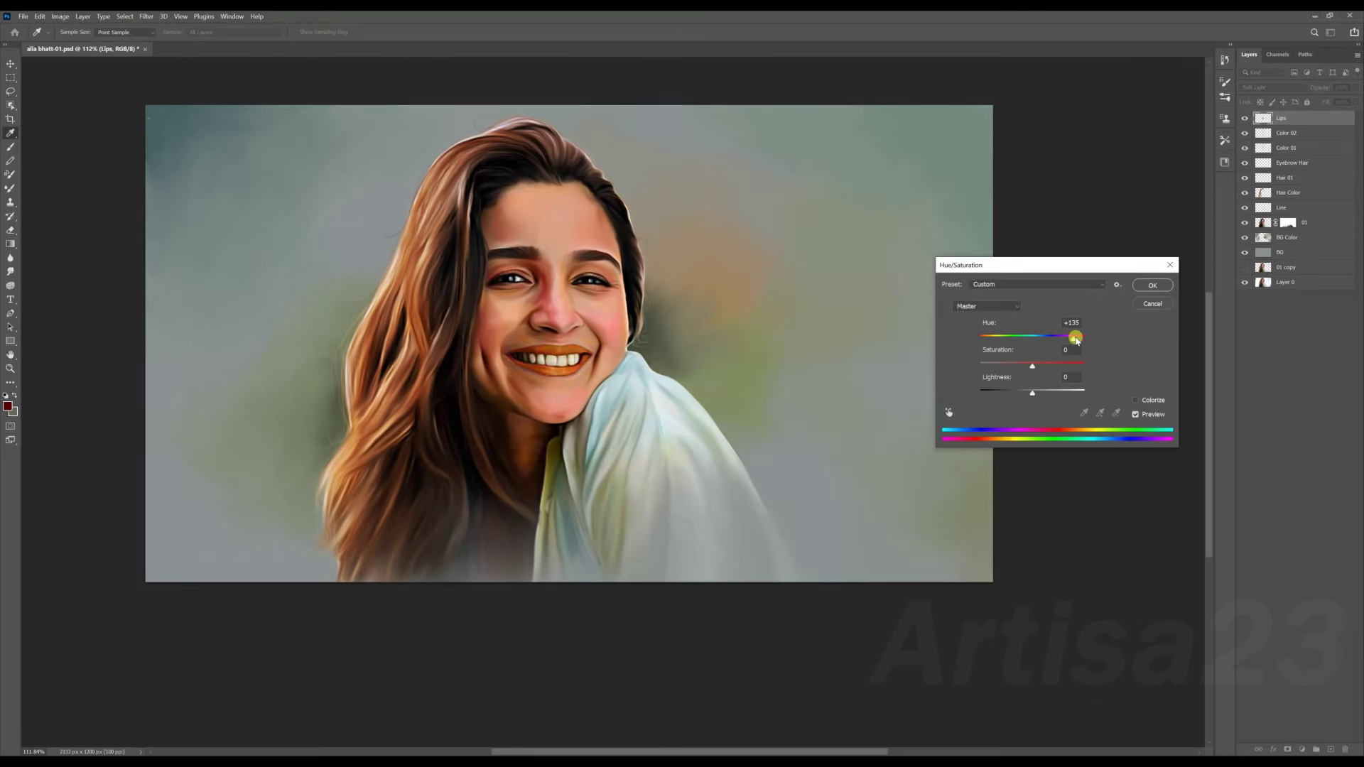
drag(1065, 335, 1034, 329)
click(1150, 284)
Push the lip colour toward red with Color Balance.
click(59, 16)
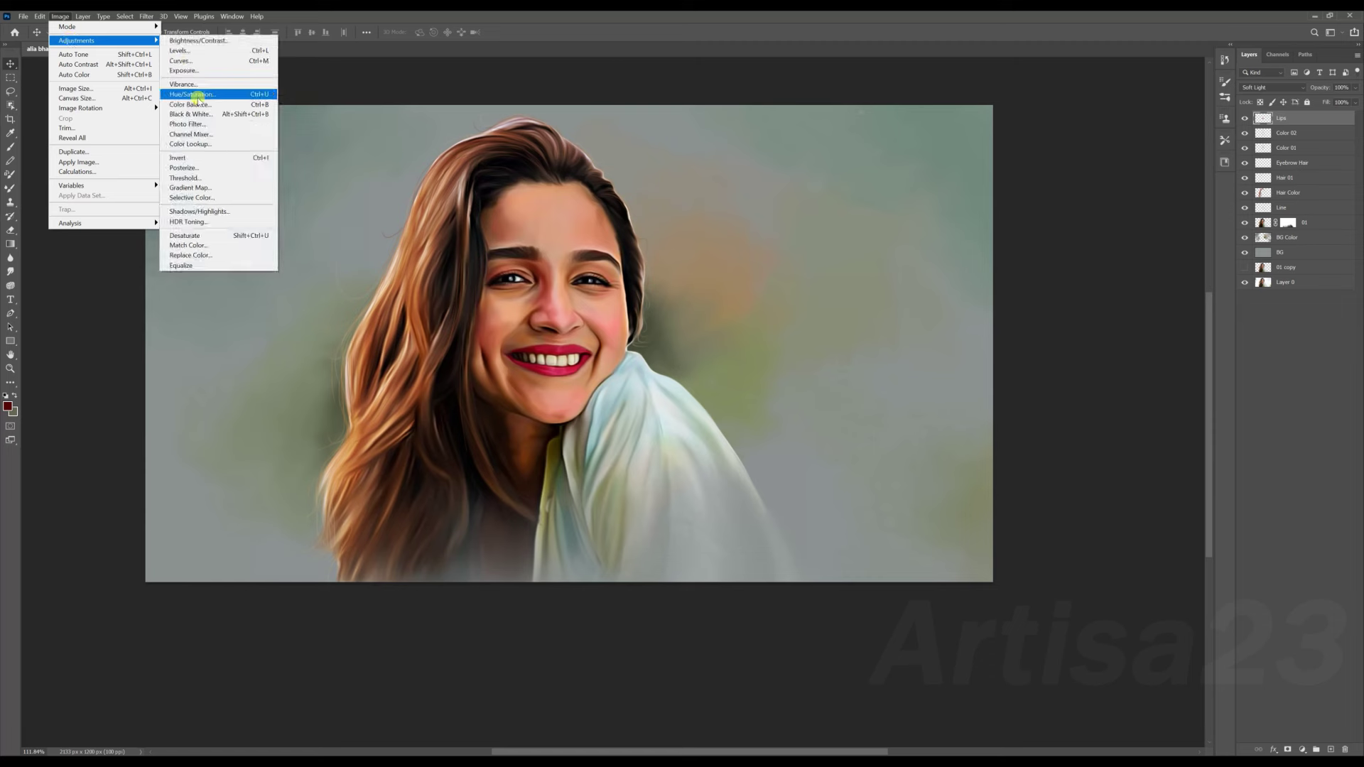
click(211, 111)
drag(935, 215, 977, 216)
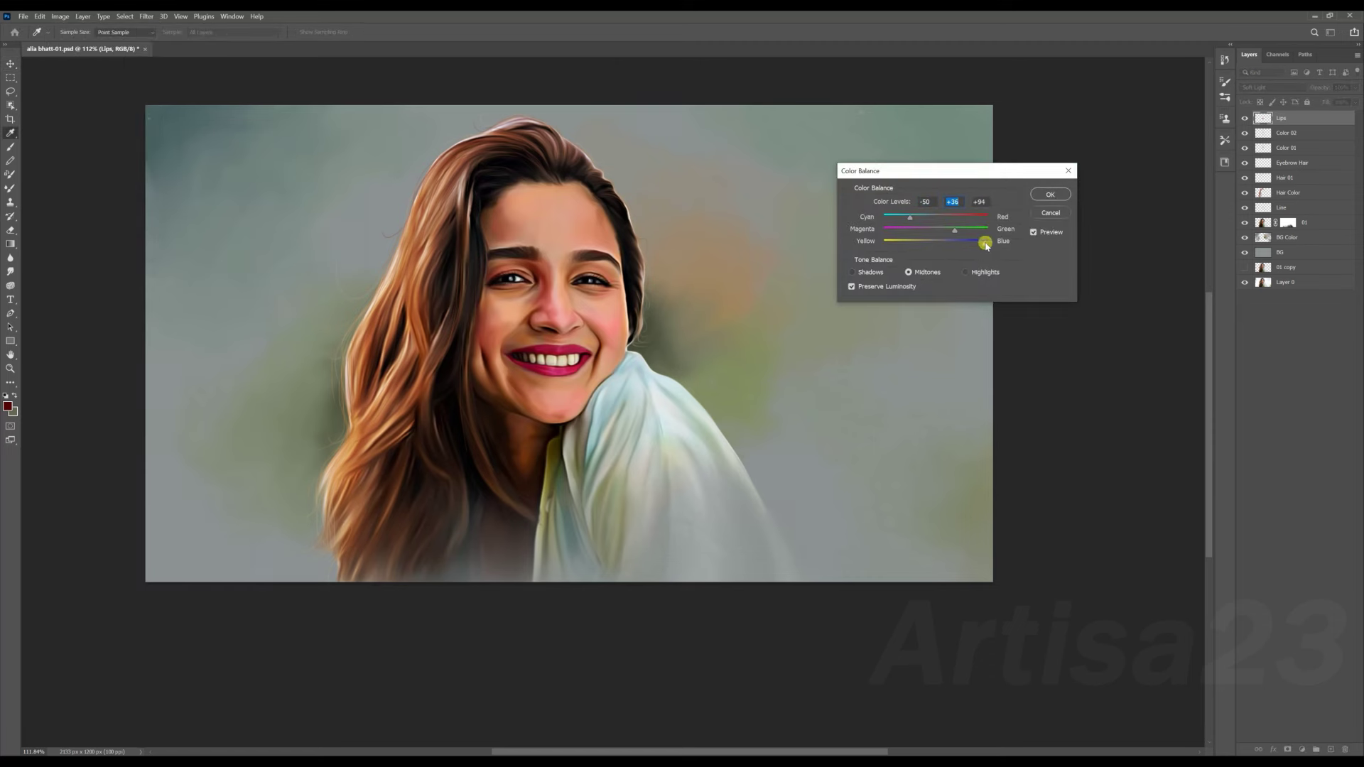
click(1050, 194)
Brighten the lips with a raised Curves adjustment.
click(59, 15)
click(211, 47)
drag(860, 297, 824, 255)
click(1065, 207)
Warm the lip colour toward yellow with Color Balance.
click(60, 15)
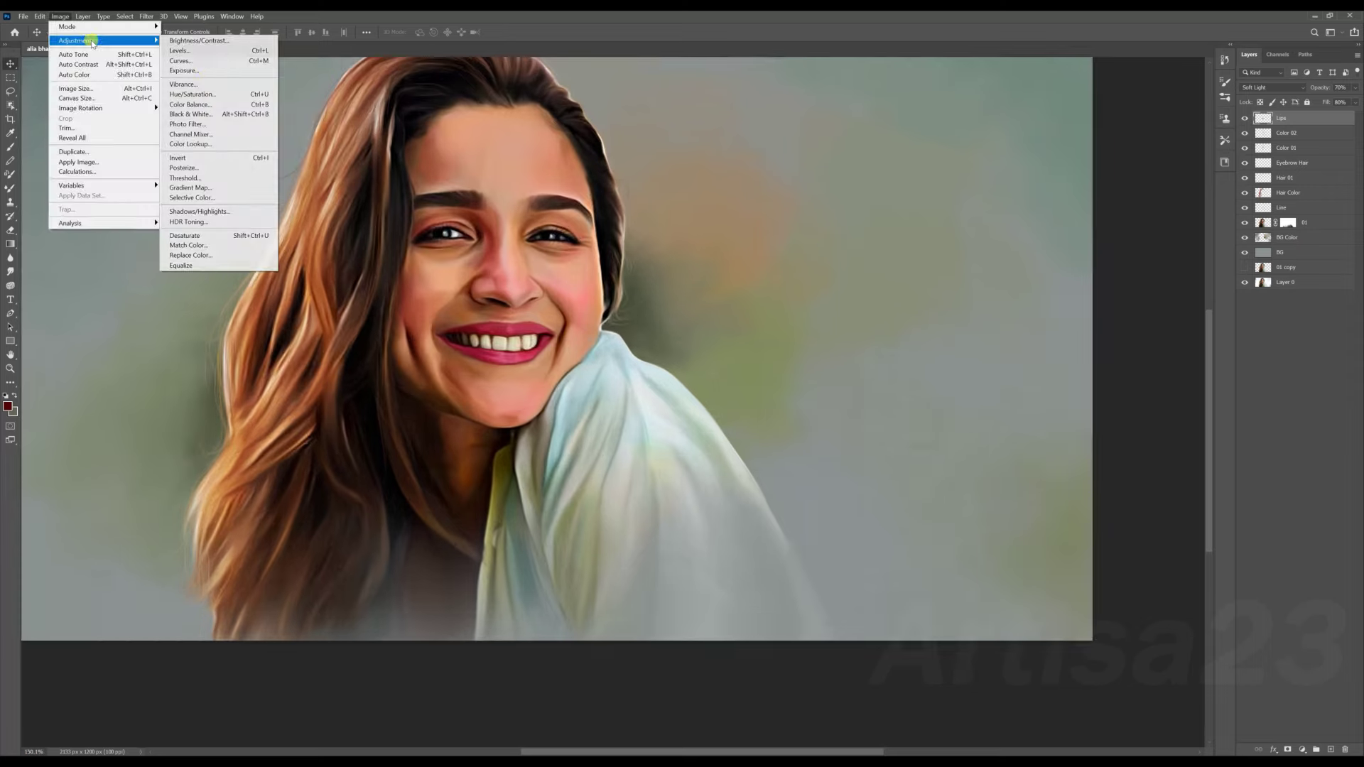
click(211, 47)
drag(849, 287, 830, 267)
click(1065, 207)
click(59, 15)
click(211, 110)
drag(936, 240, 908, 242)
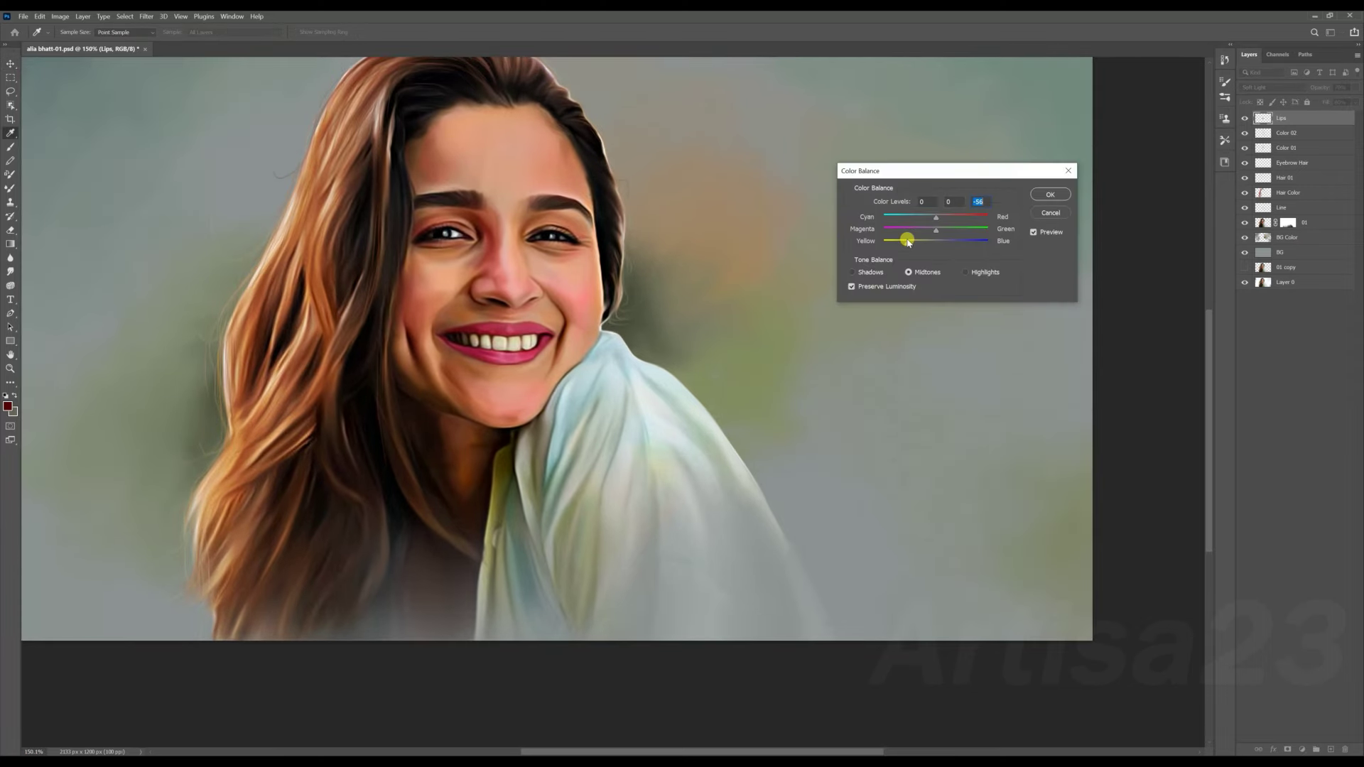
click(1050, 194)
scroll(560, 245, down, 2)
scroll(560, 245, down, 2)
scroll(557, 224, up, 2)
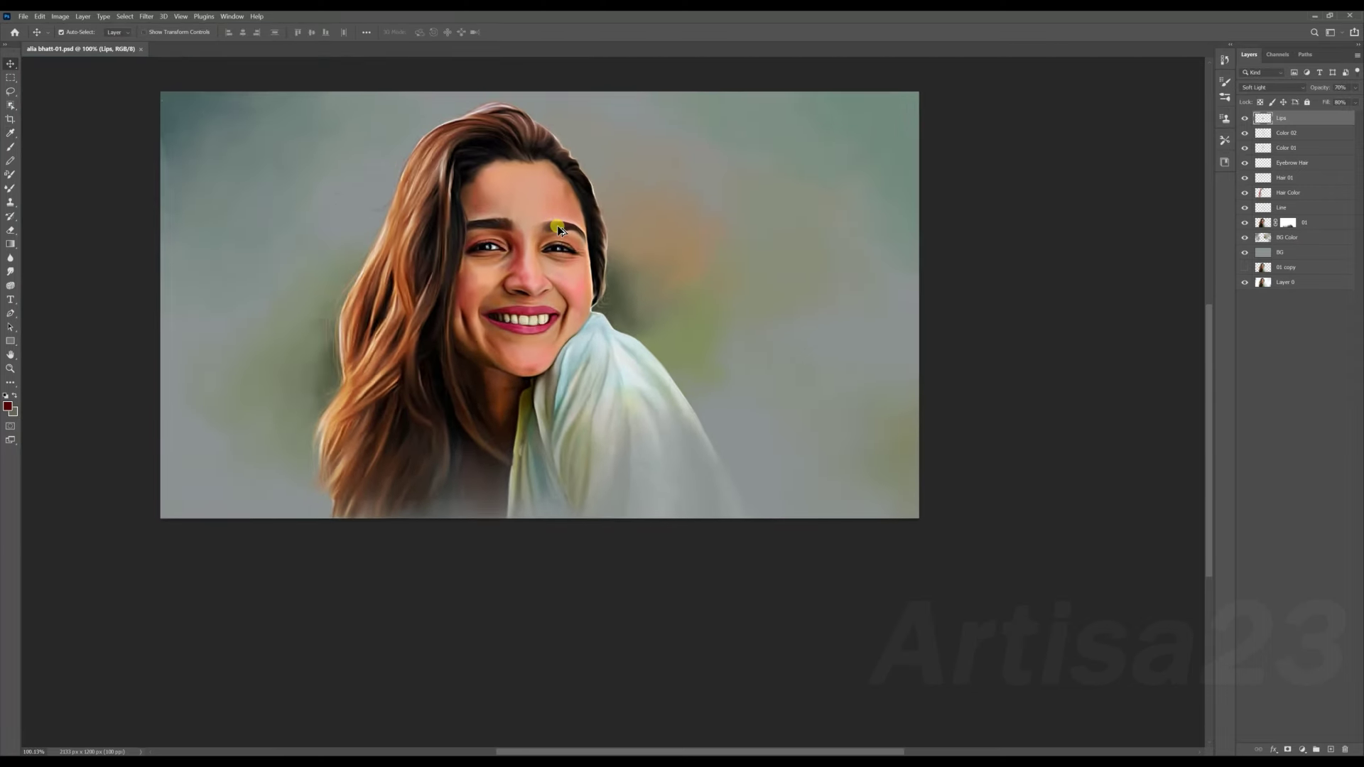
scroll(557, 224, down, 2)
Create a new layer named 'Color 03'.
key(v)
key(ctrl+shift+n)
text(Color 03)
key(Return)
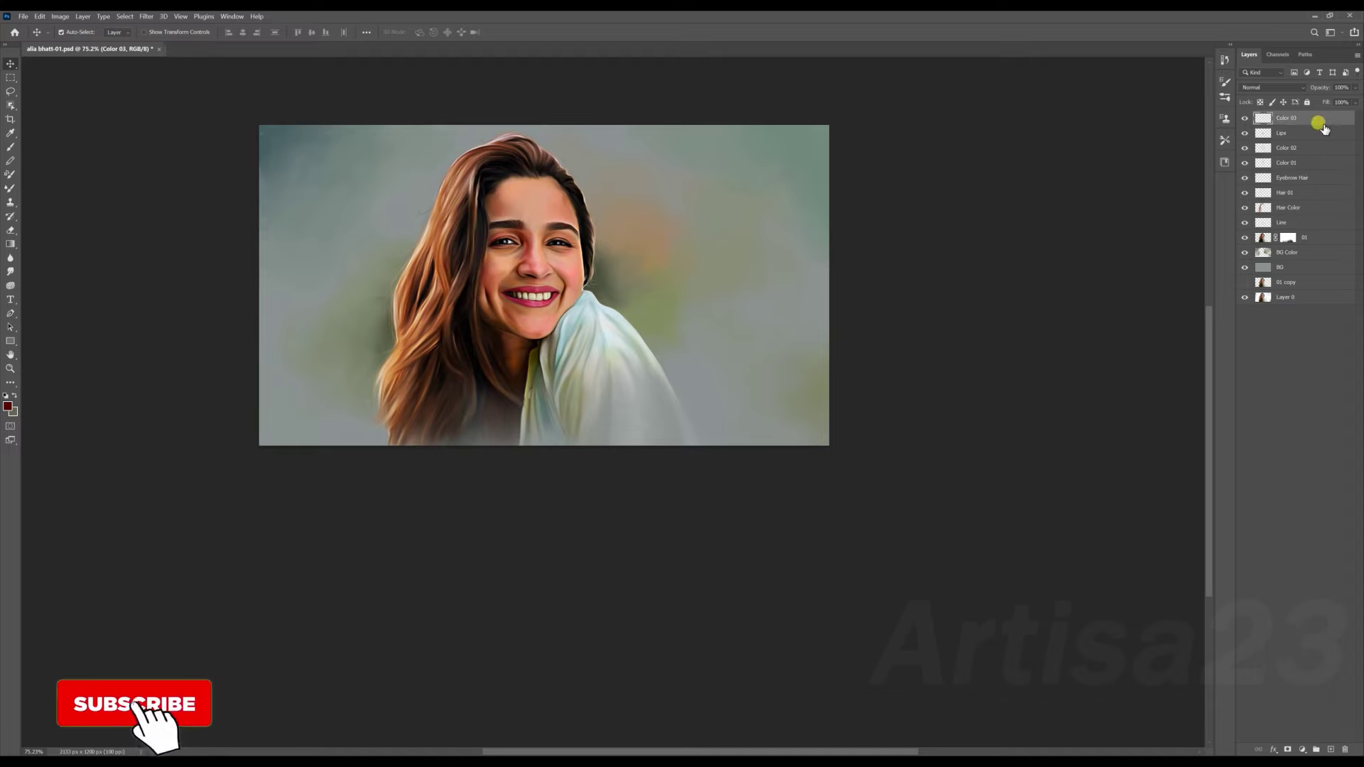
Paint a cool blue-grey tint in Color blend mode at about 20% brush opacity.
scroll(561, 248, up, 3)
key(b)
click(8, 406)
click(893, 498)
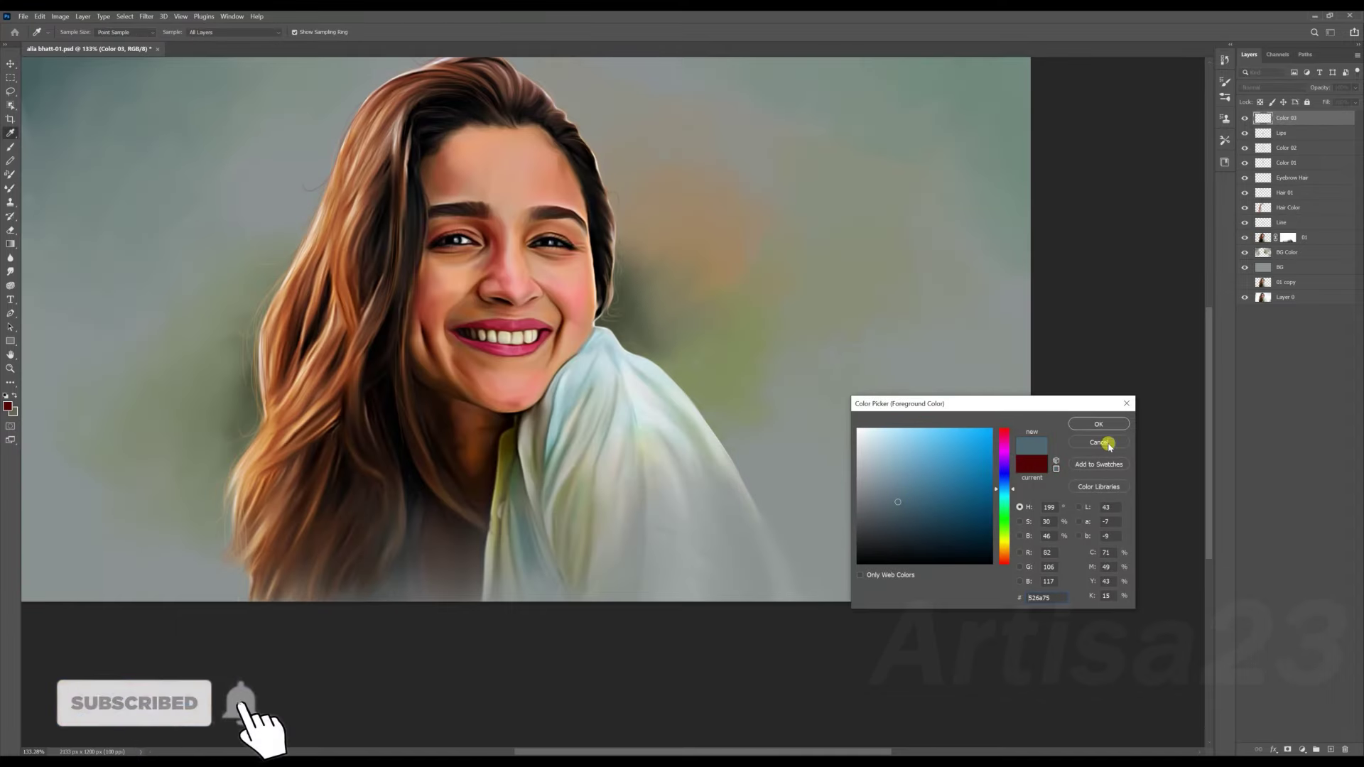
click(1089, 424)
click(1271, 87)
click(1244, 341)
scroll(547, 270, up, 2)
key(2)
key(2)
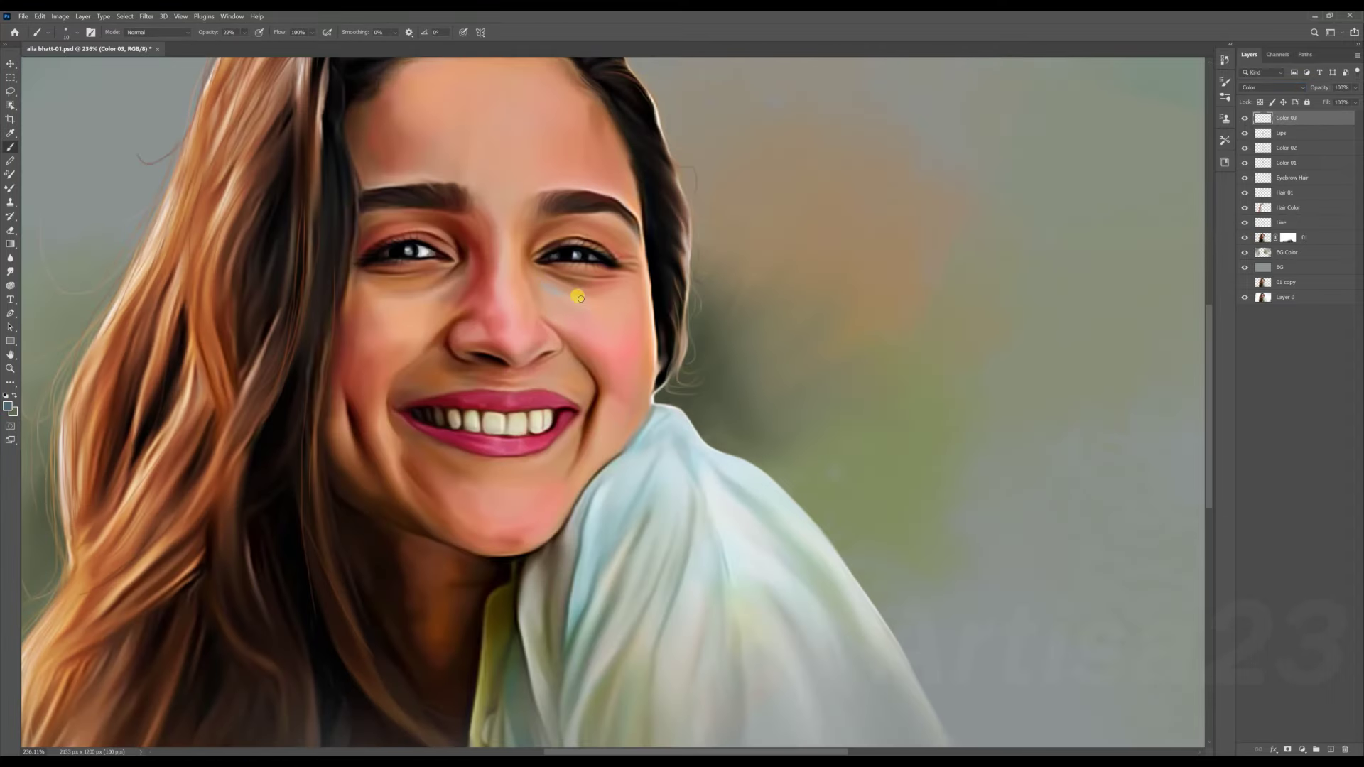
scroll(628, 264, down, 1)
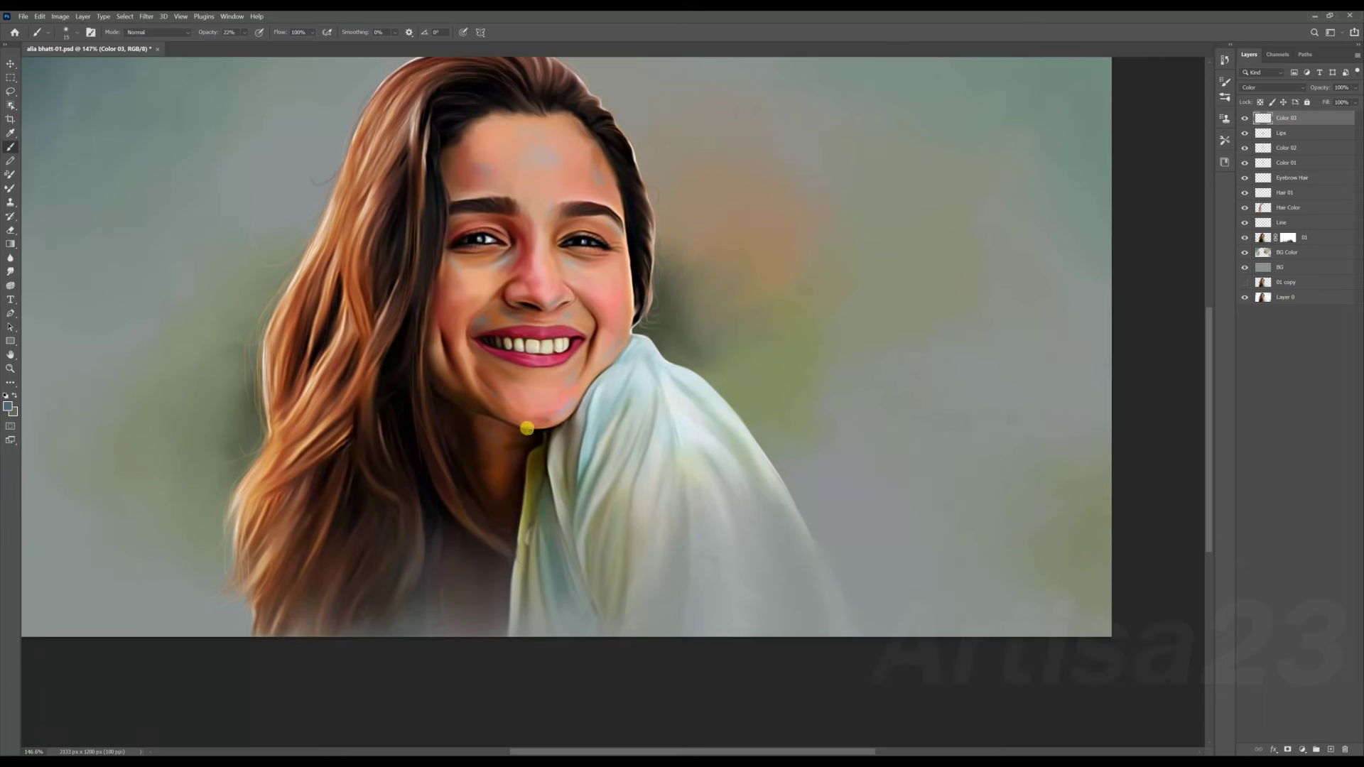
scroll(320, 289, down, 2)
Smudge the blue-grey tint across the forehead and beside the nose.
key(r)
drag(499, 210, 572, 217)
drag(525, 311, 521, 328)
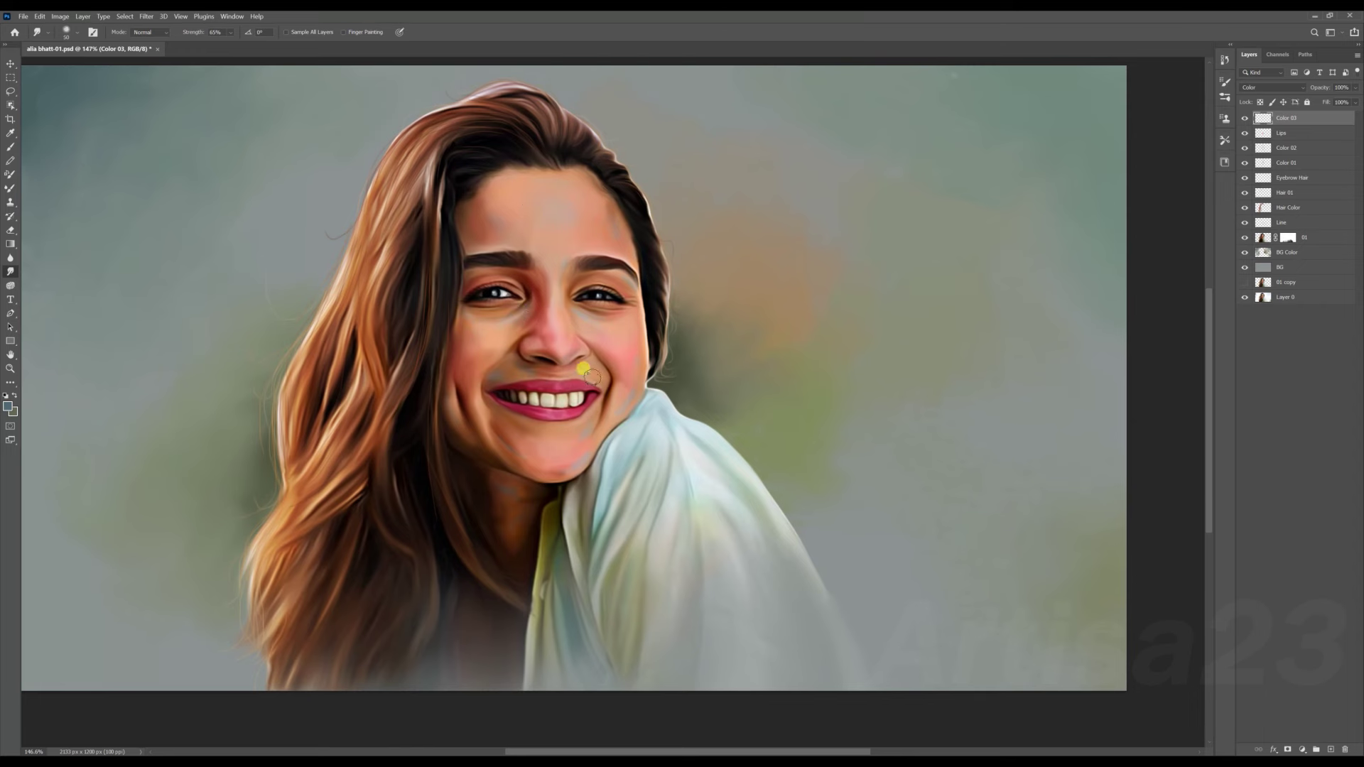
Review the Color 01 and Color 02 layers by stepping between them.
scroll(625, 365, down, 2)
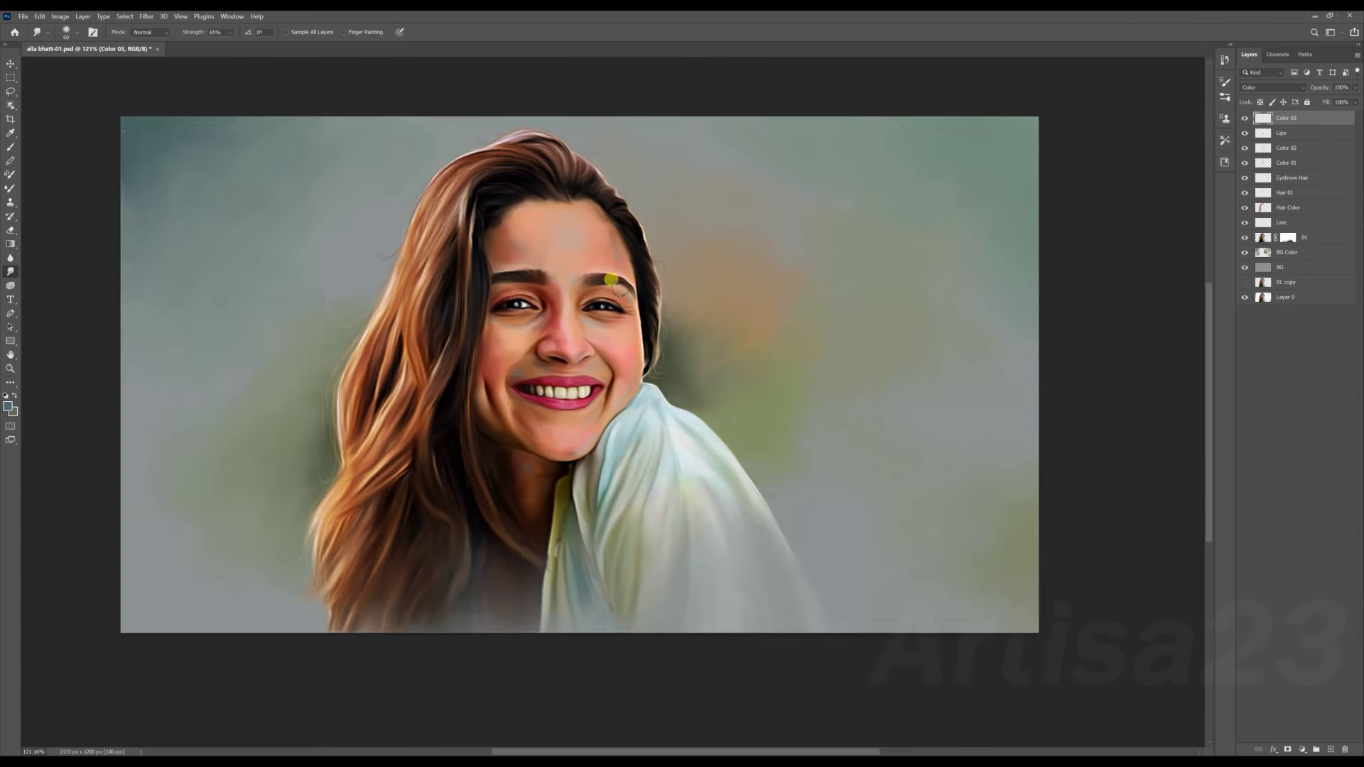
scroll(604, 284, down, 2)
scroll(546, 343, up, 3)
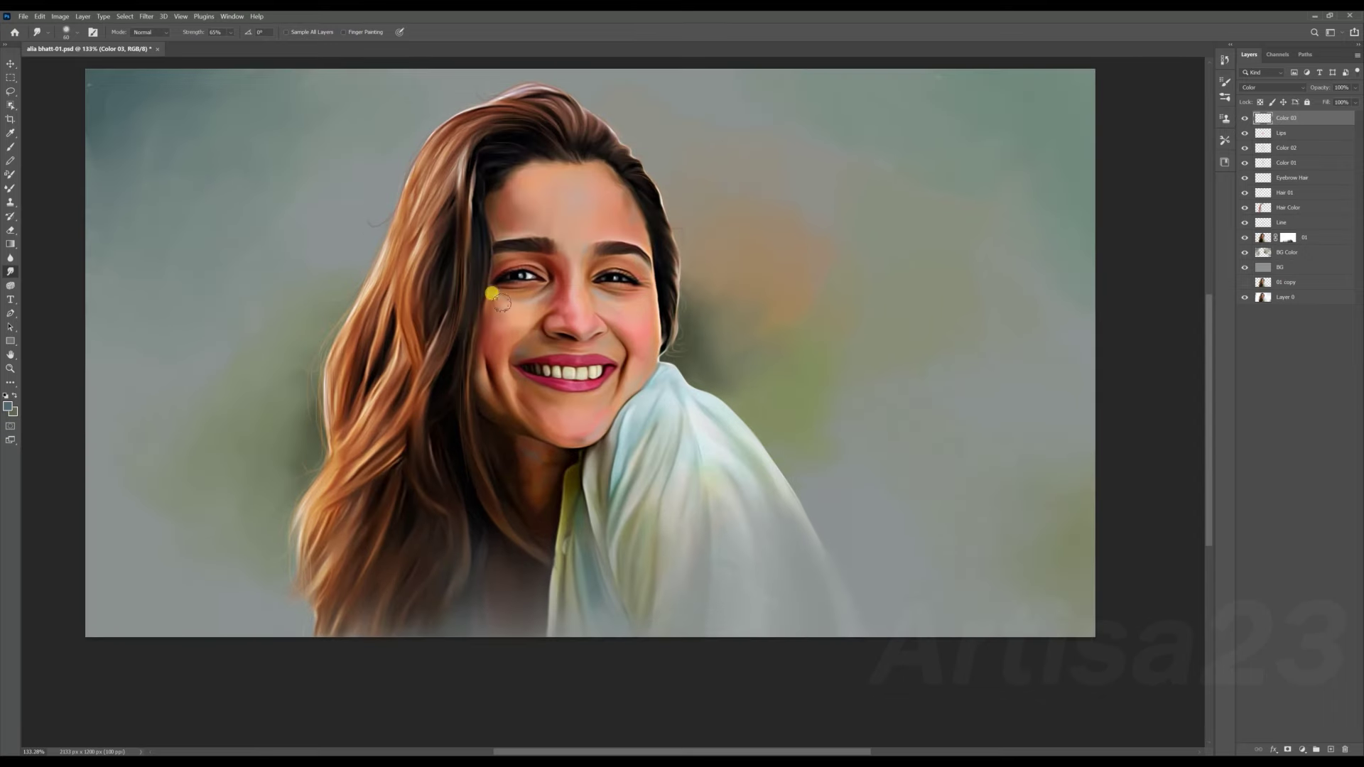
scroll(532, 340, down, 2)
scroll(578, 399, up, 4)
scroll(550, 270, up, 3)
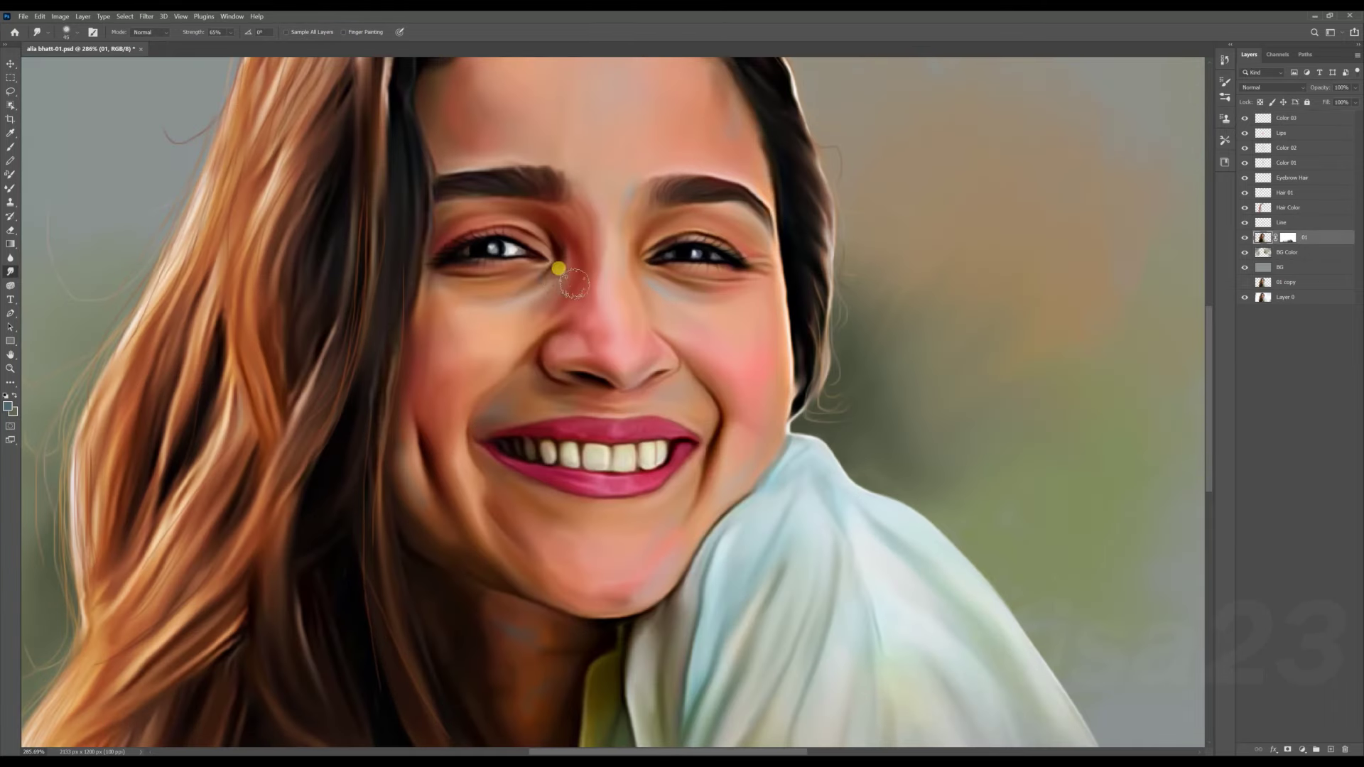
click(1248, 163)
key(alt+bracketright)
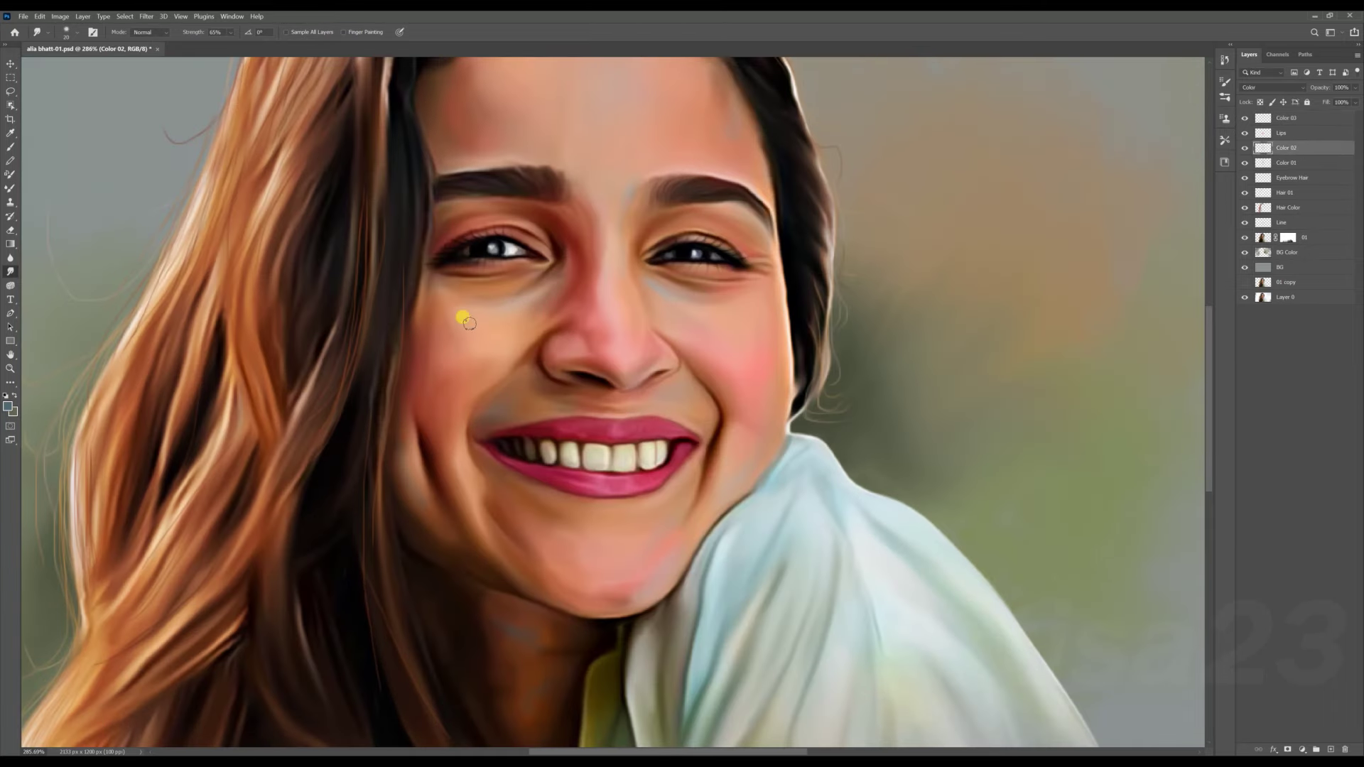
key(alt+bracketleft)
key(alt+bracketleft)
key(alt+bracketleft)
scroll(432, 287, up, 1)
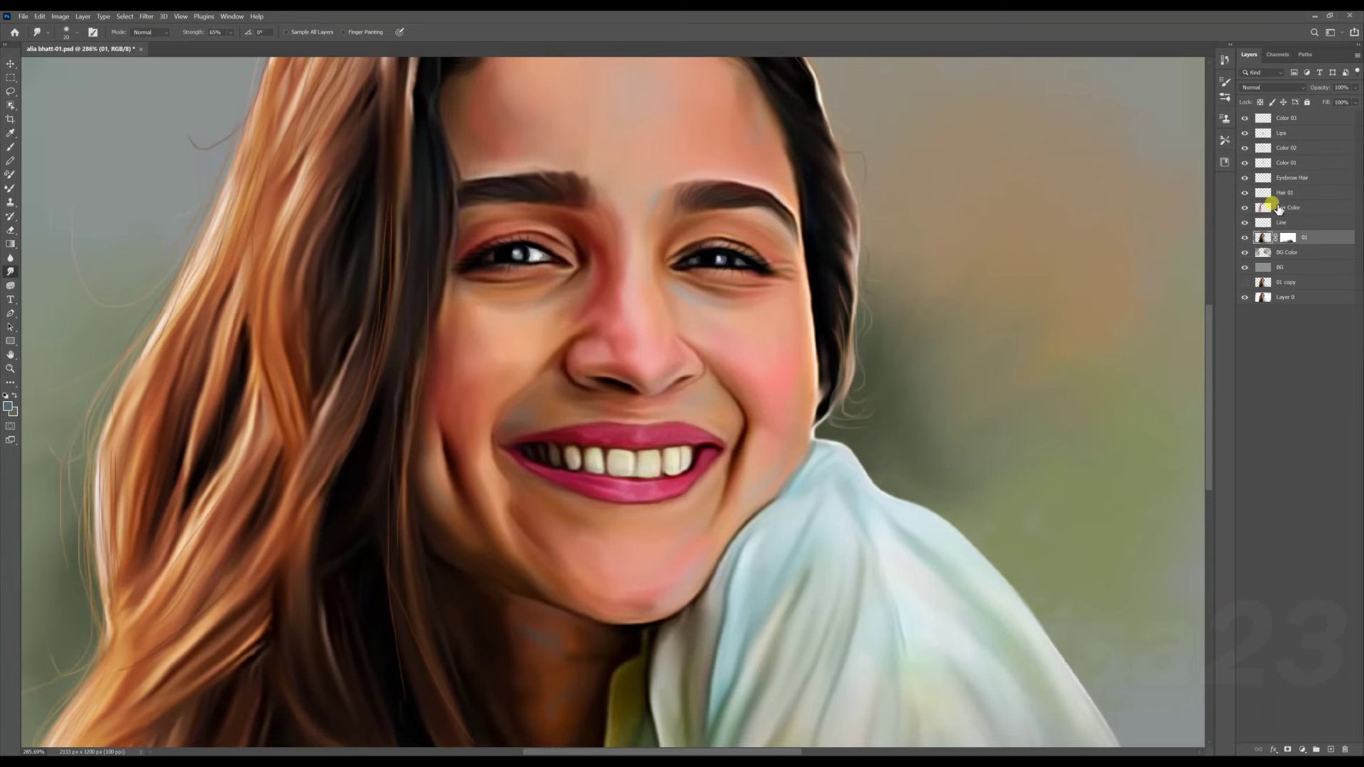
key(alt+bracketright)
key(alt+bracketright)
key(alt+bracketright)
scroll(505, 284, down, 8)
scroll(589, 383, down, 2)
scroll(596, 355, down, 1)
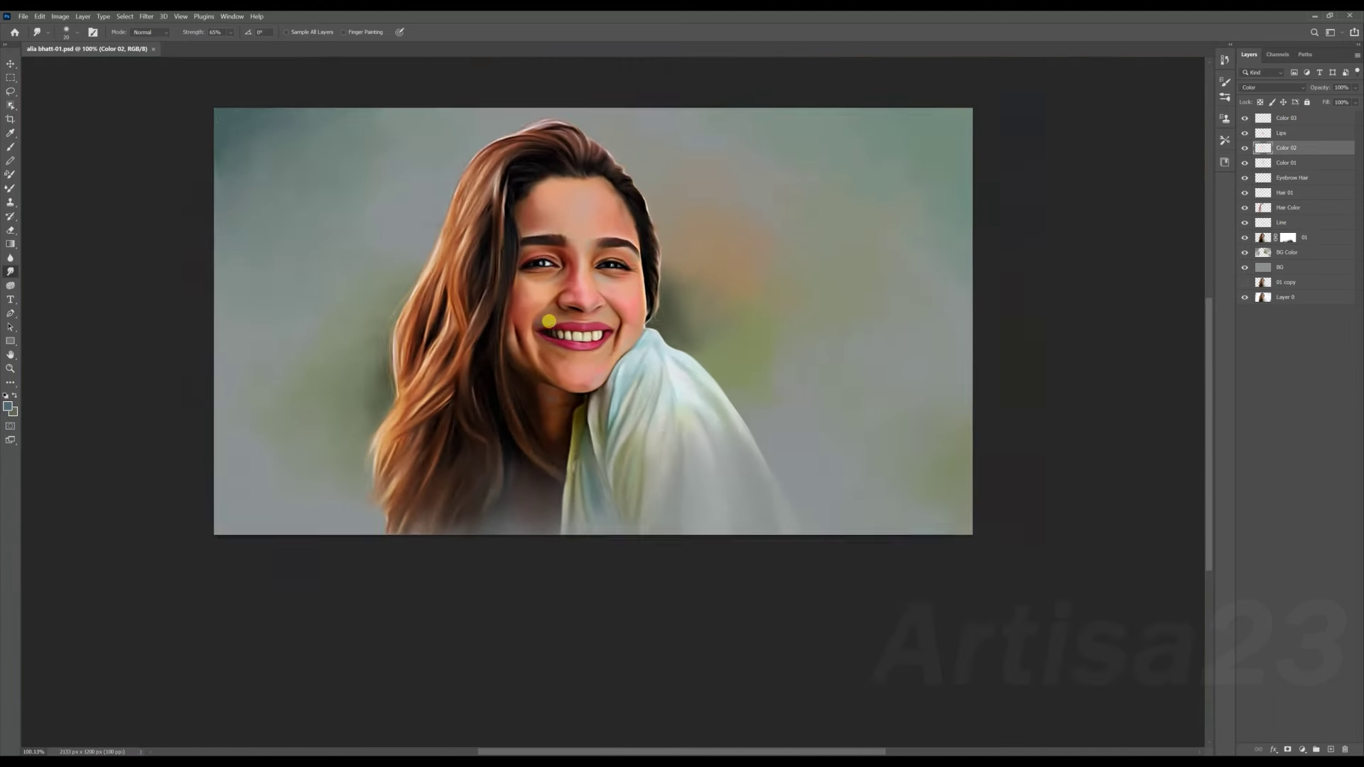
scroll(600, 344, down, 3)
scroll(601, 344, down, 1)
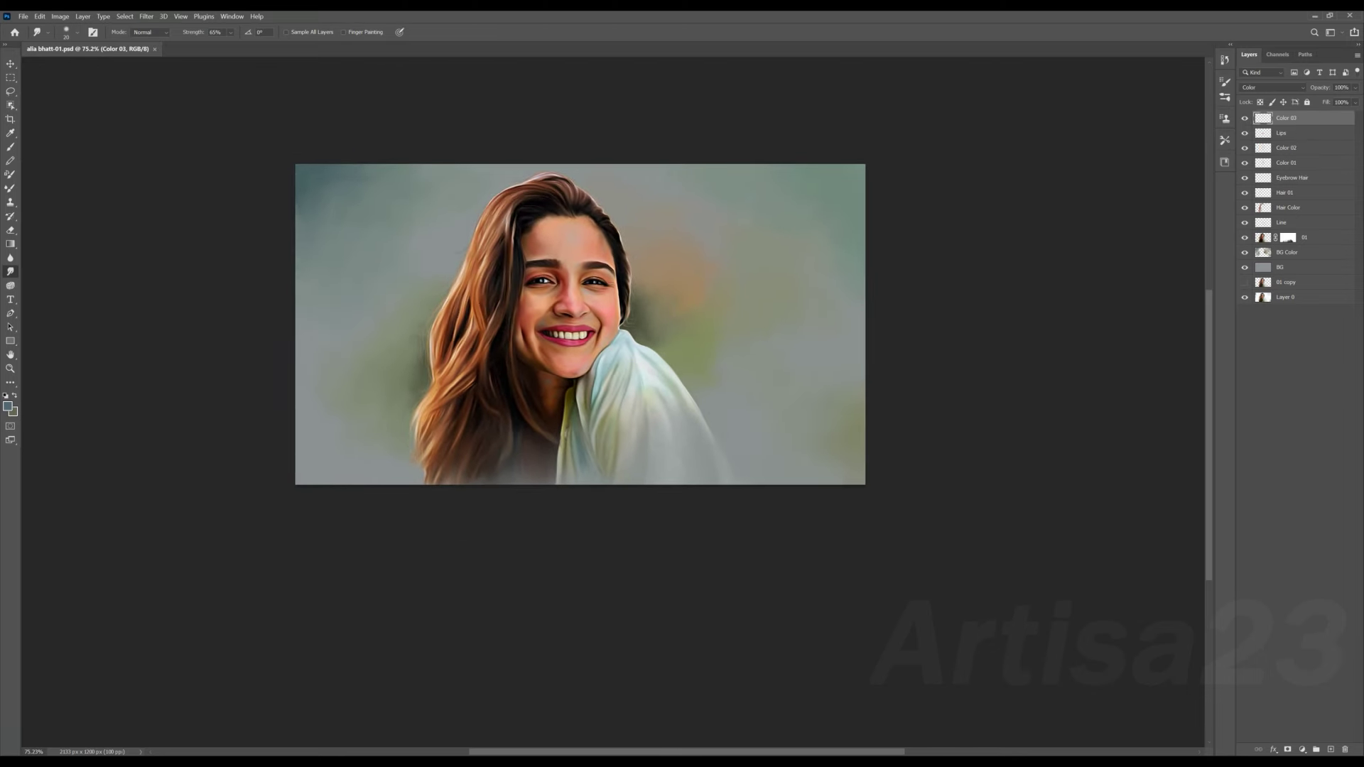
Add a new layer named 'Light' and ready a white brush for highlights.
key(ctrl+shift+alt+n)
double_click(1284, 117)
text(Light)
key(Return)
scroll(574, 357, up, 1)
scroll(573, 357, up, 1)
key(b)
scroll(553, 245, up, 2)
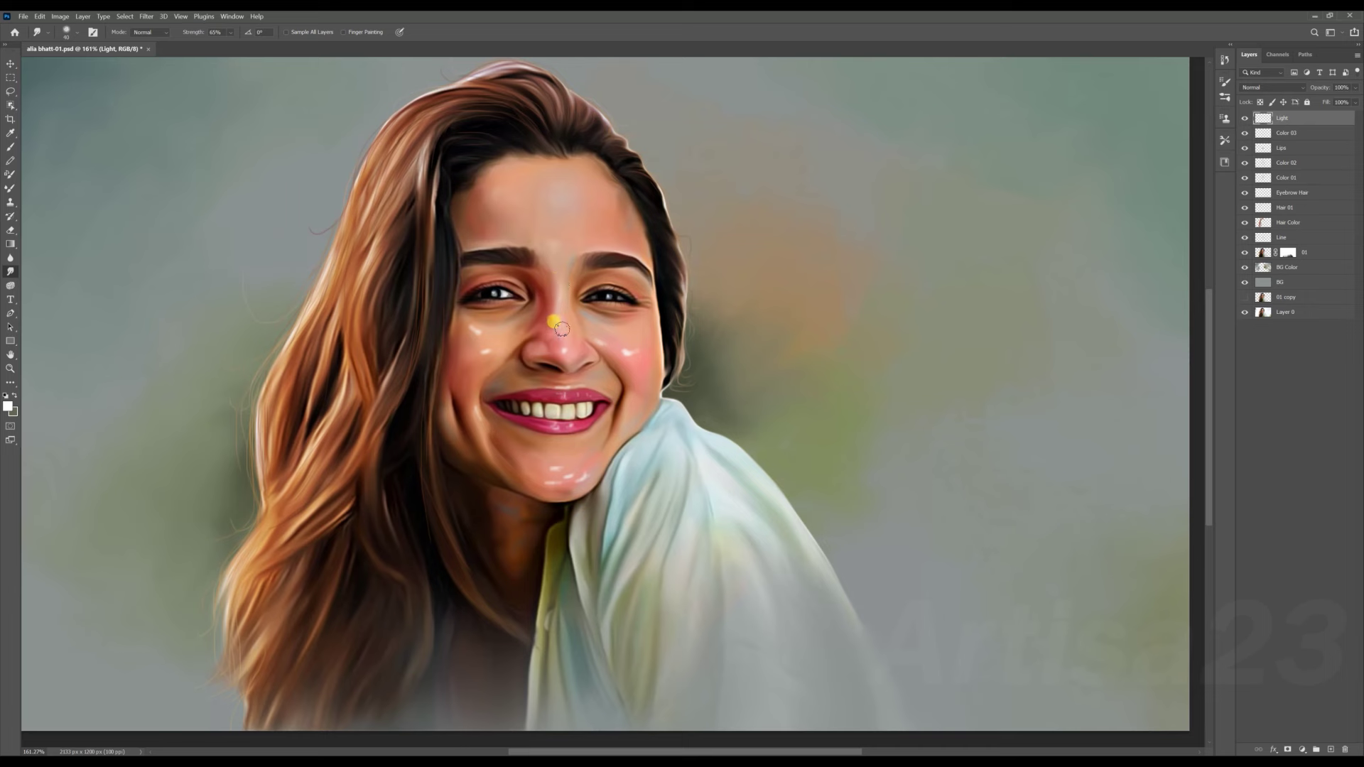
With a larger Smudge brush, soften the white highlights on the left cheek and chin.
key(bracketright)
drag(490, 348, 499, 388)
drag(575, 470, 546, 481)
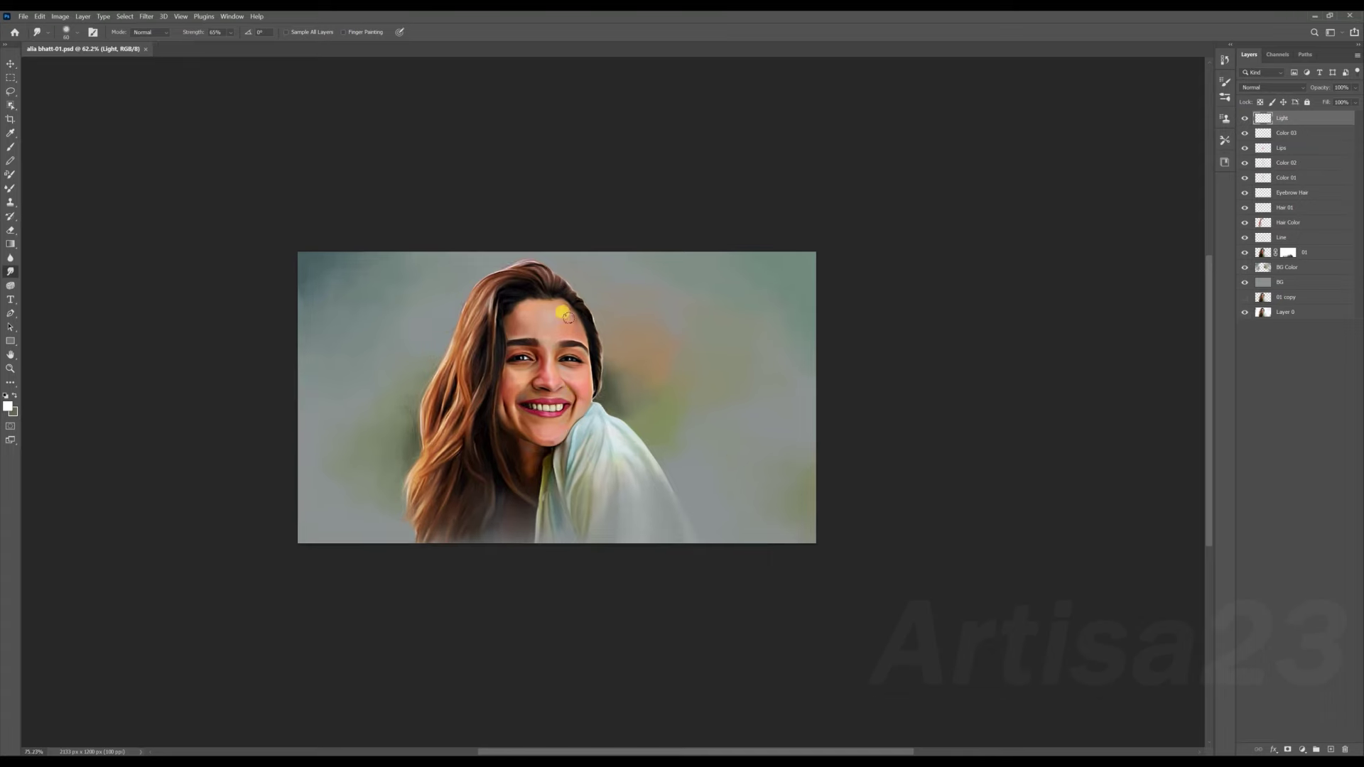
click(11, 149)
scroll(495, 375, up, 5)
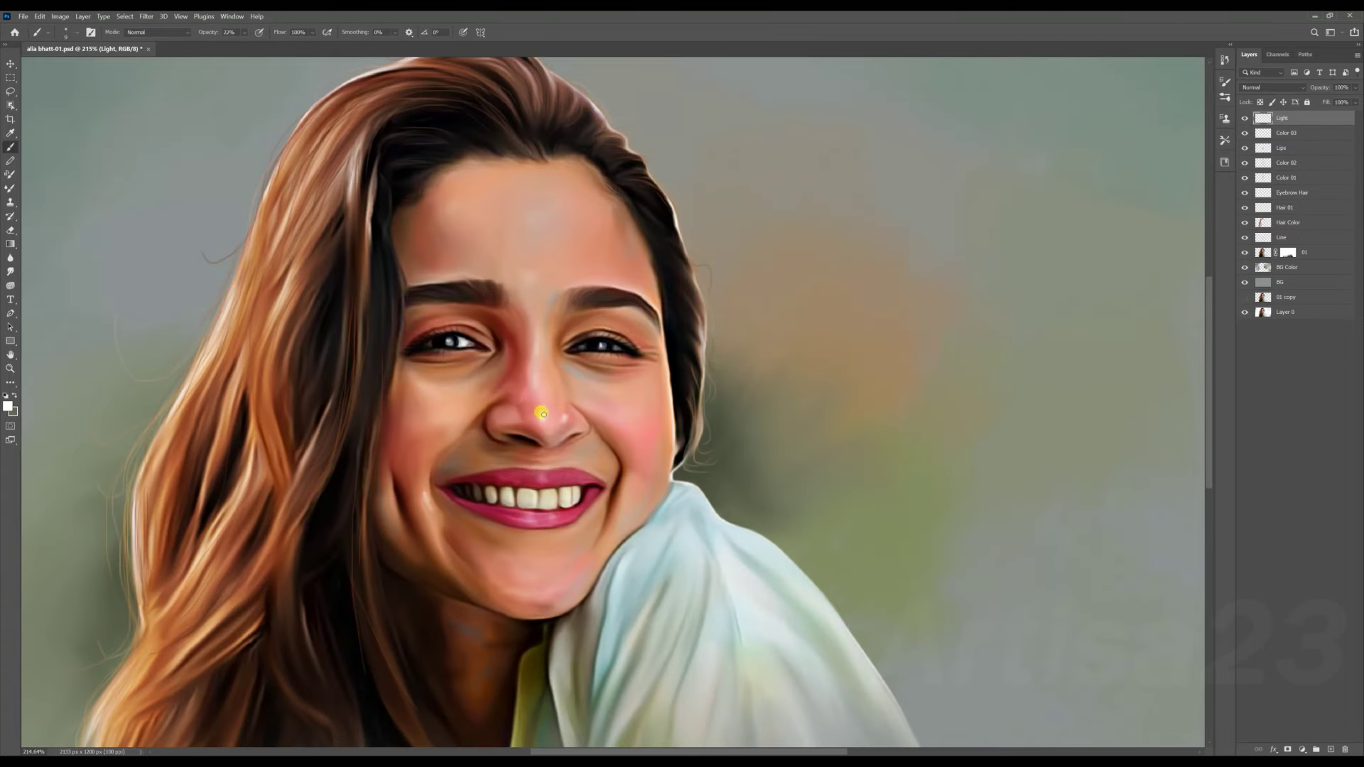
Smudge the fresh highlight into the surrounding skin on the Light layer.
click(11, 272)
drag(434, 410, 465, 405)
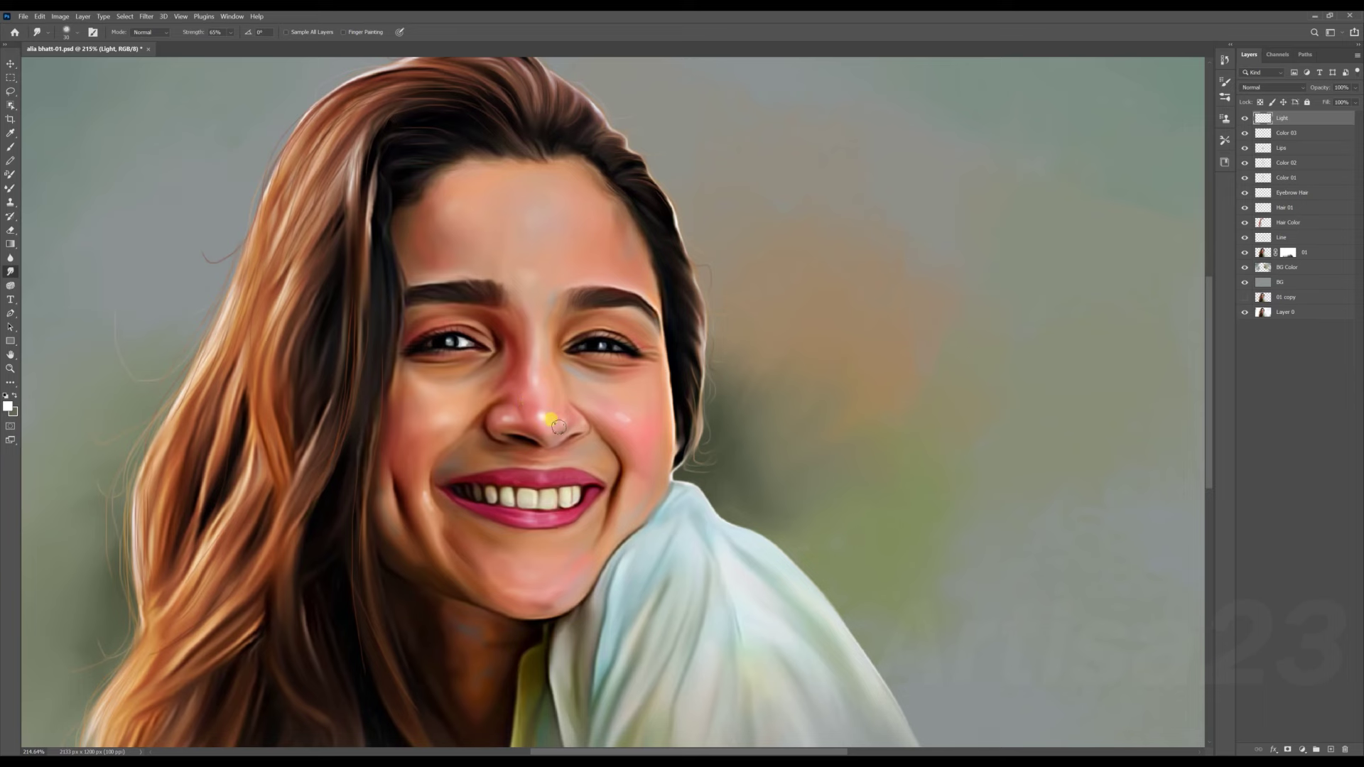
scroll(606, 412, down, 2)
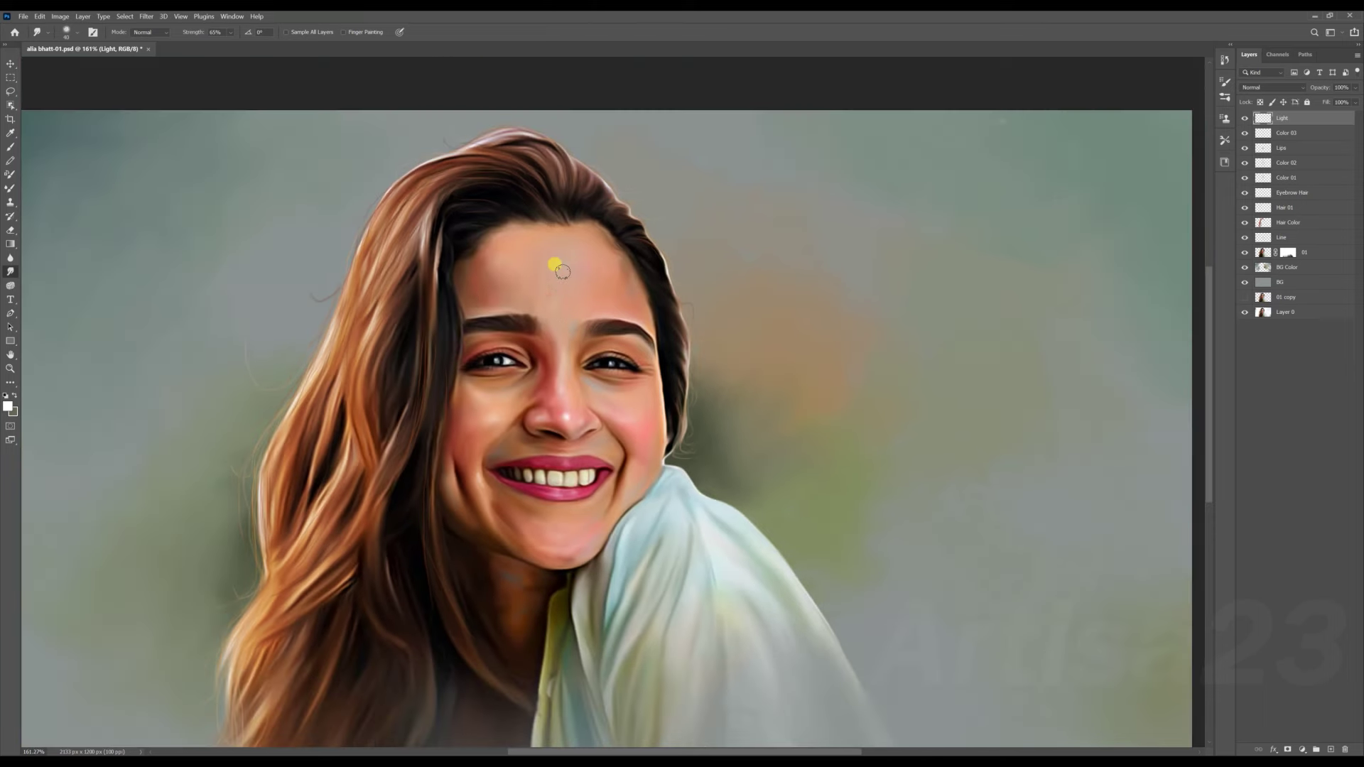
scroll(519, 287, down, 2)
scroll(542, 487, up, 4)
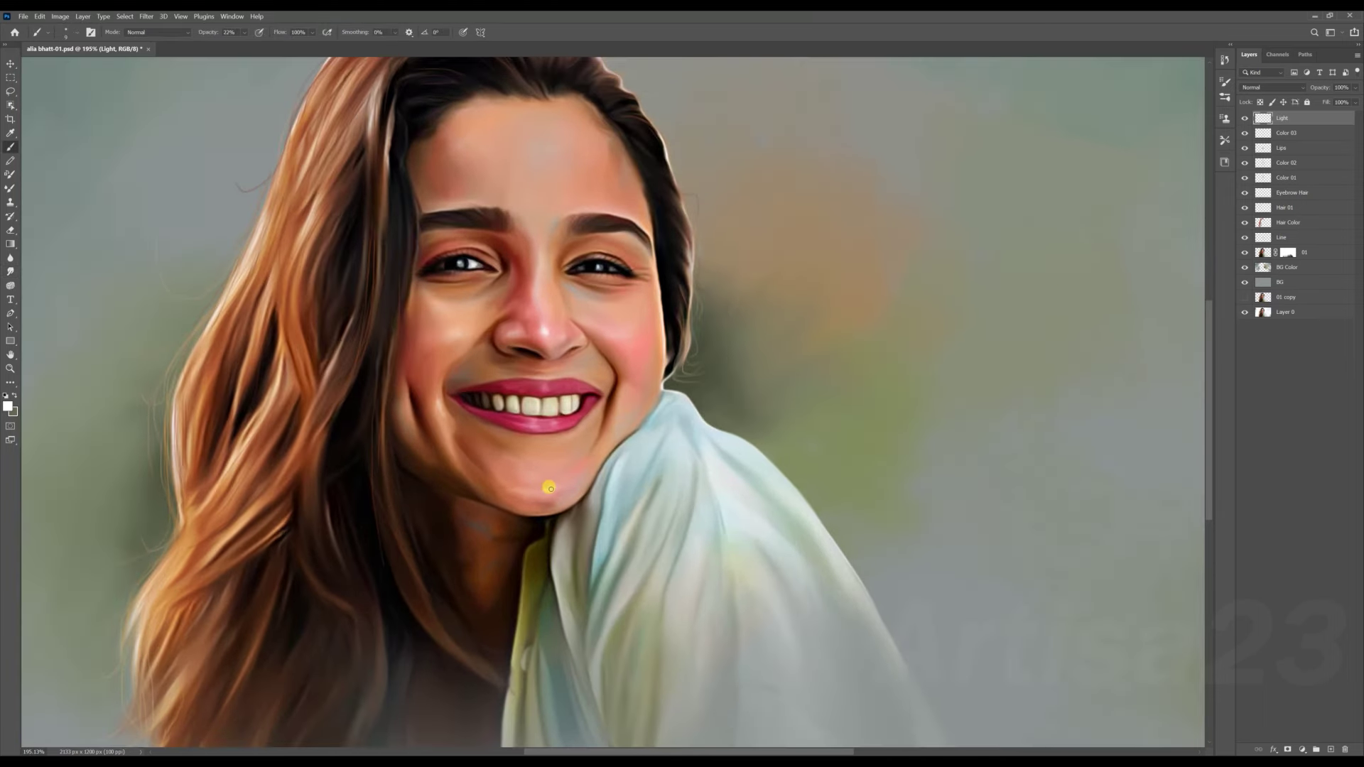
scroll(536, 478, up, 1)
scroll(548, 471, down, 1)
scroll(567, 441, down, 3)
scroll(461, 260, up, 3)
Alternate Brush and Smudge, sampling pink and brown skin tones from the face.
key(b)
alt+click(594, 442)
scroll(534, 308, up, 2)
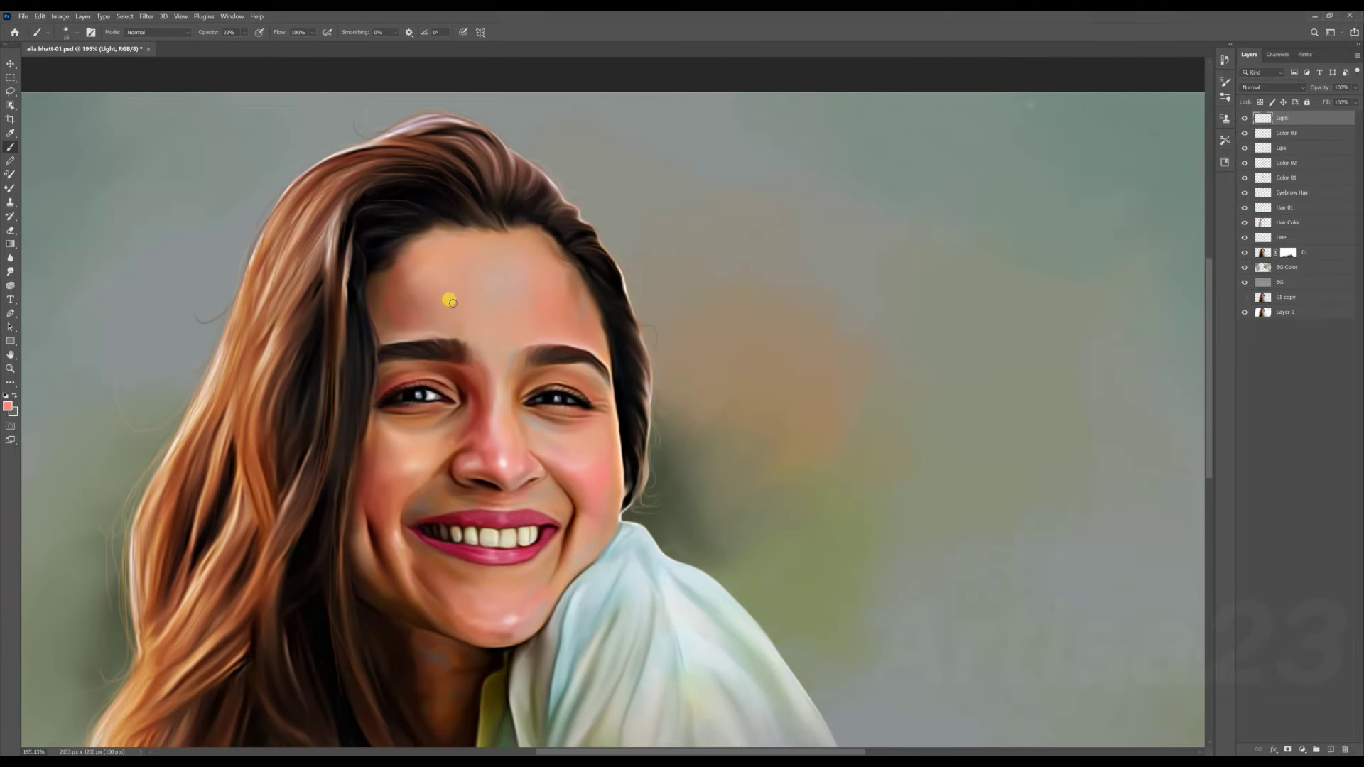
key(r)
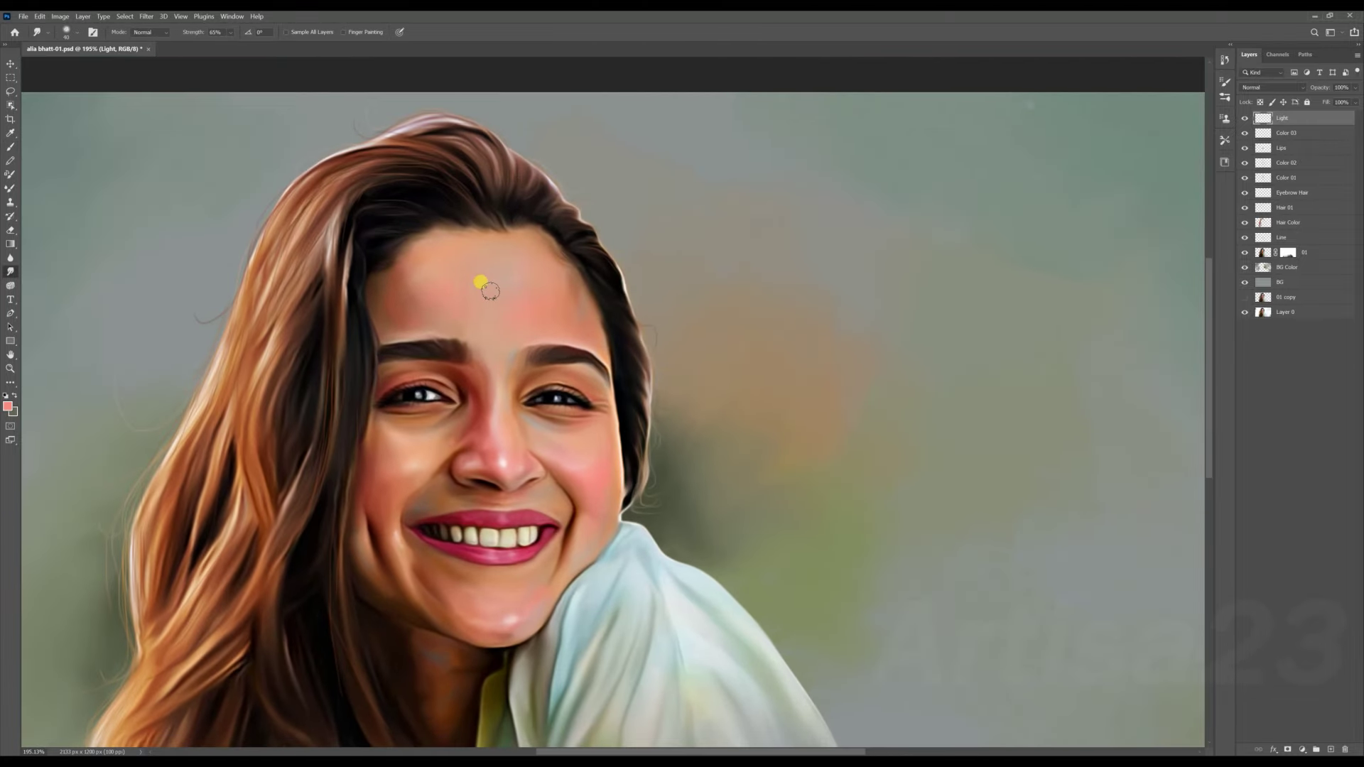
click(10, 146)
scroll(547, 270, up, 1)
alt+click(546, 271)
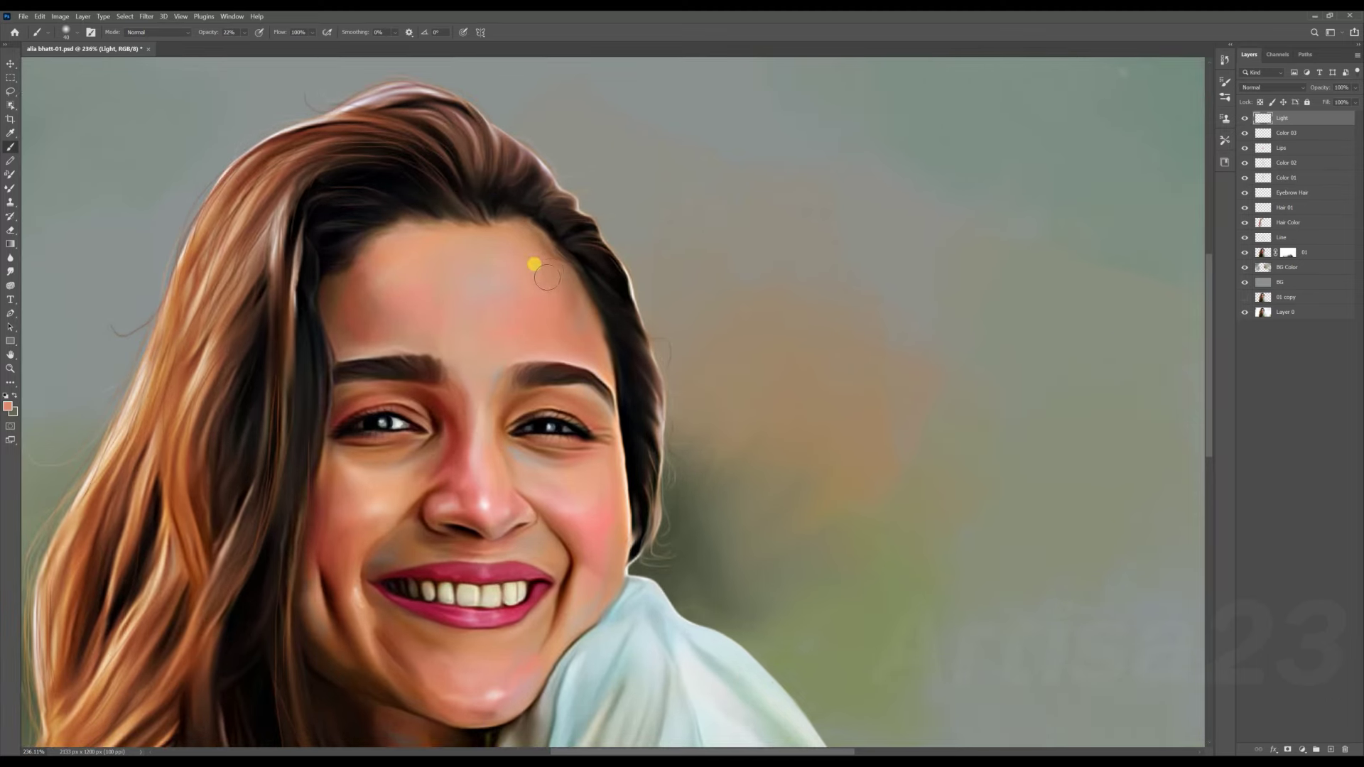
scroll(547, 277, down, 1)
scroll(515, 268, up, 1)
Sample further face and cheek skin colours to paint soft highlights.
alt+click(490, 341)
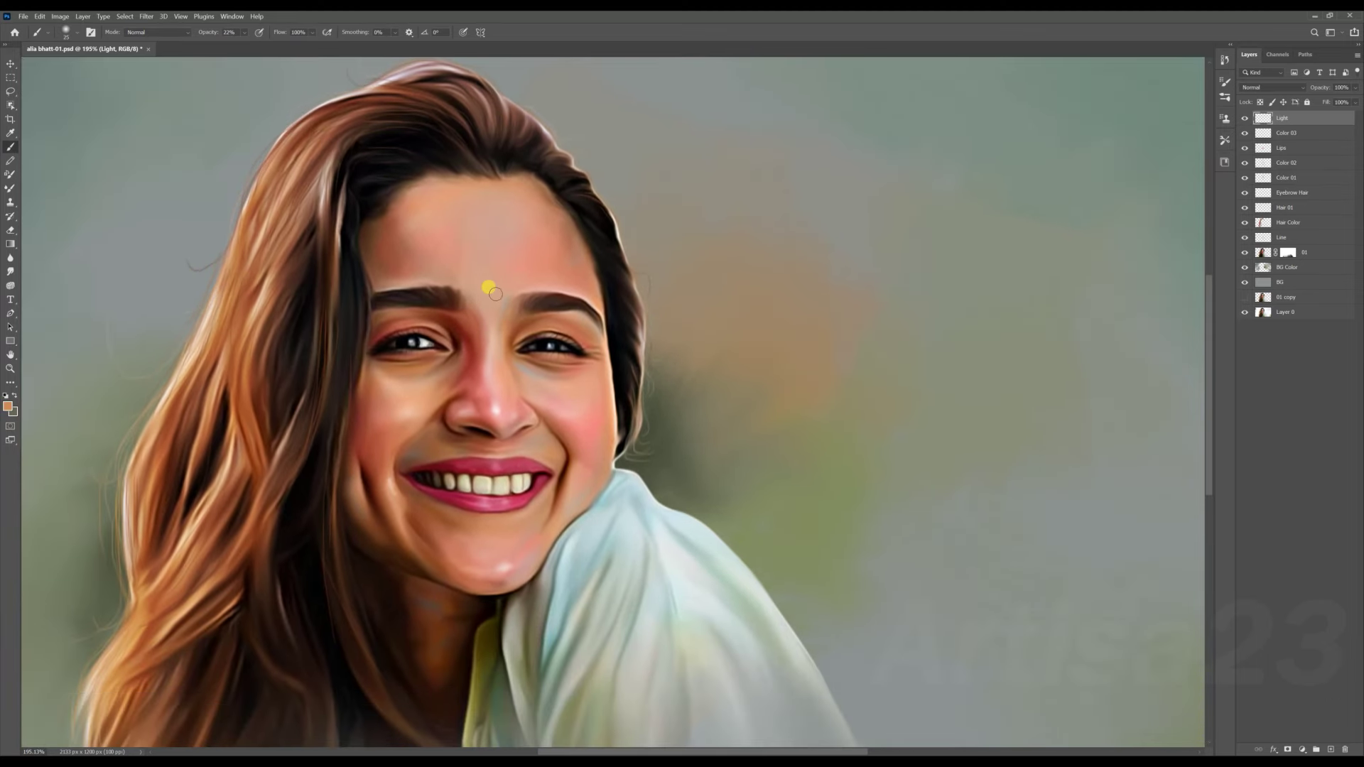
scroll(488, 289, up, 1)
scroll(507, 393, up, 1)
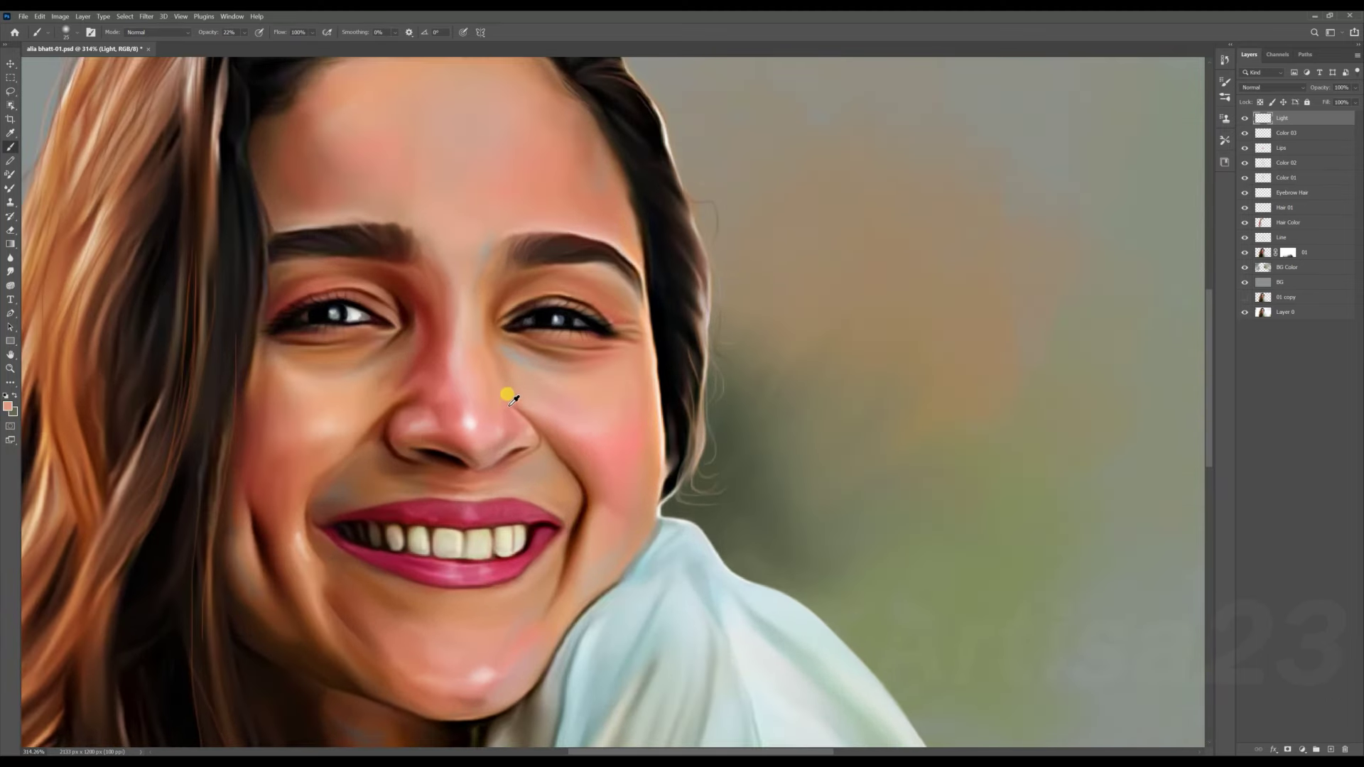
scroll(506, 424, down, 1)
alt+click(396, 451)
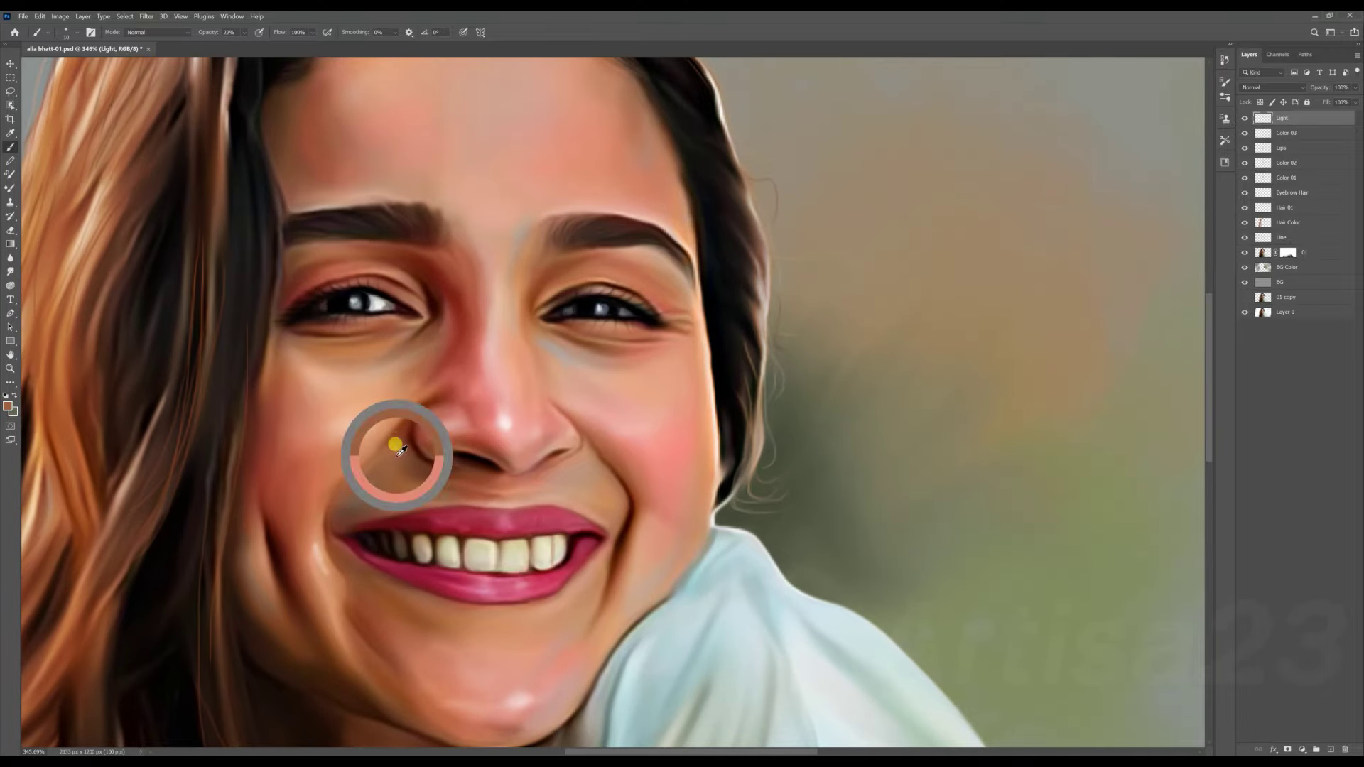
scroll(420, 372, down, 1)
scroll(565, 371, down, 1)
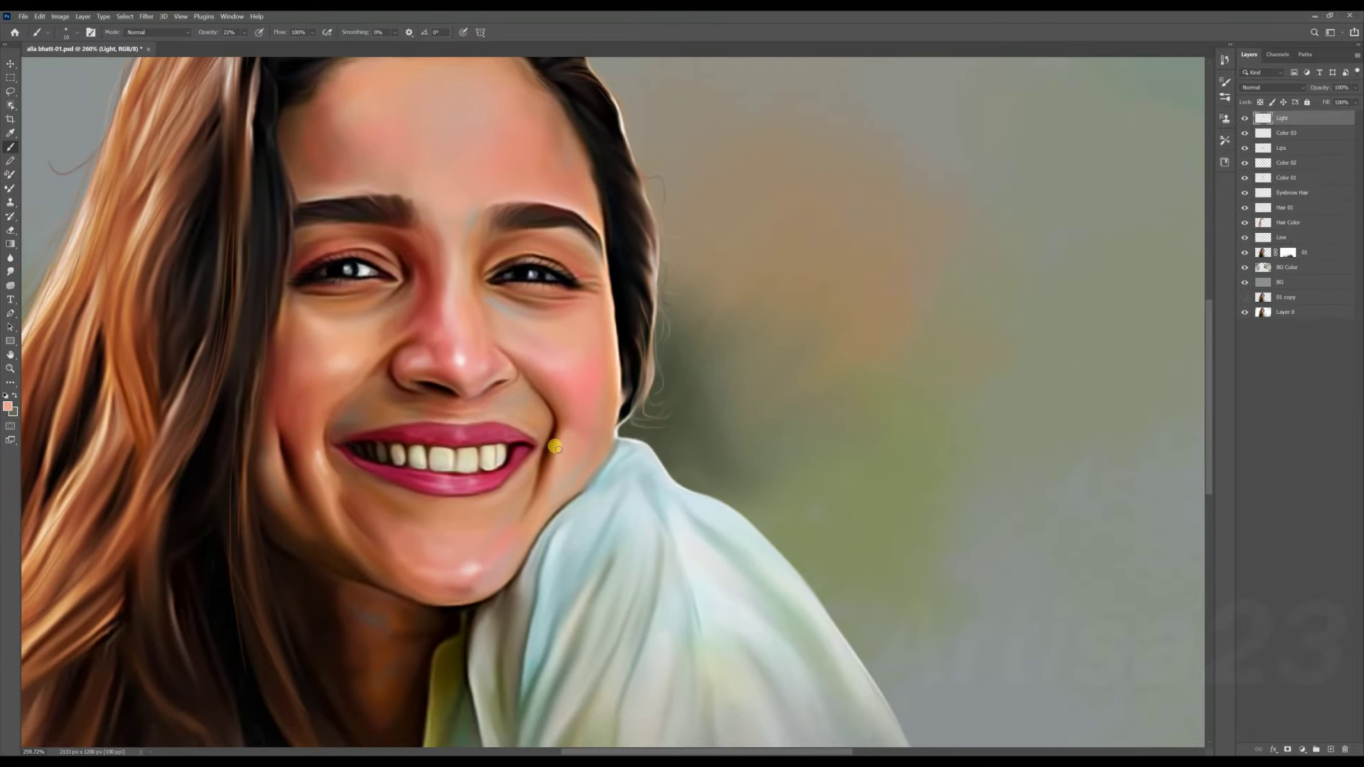
scroll(554, 446, down, 1)
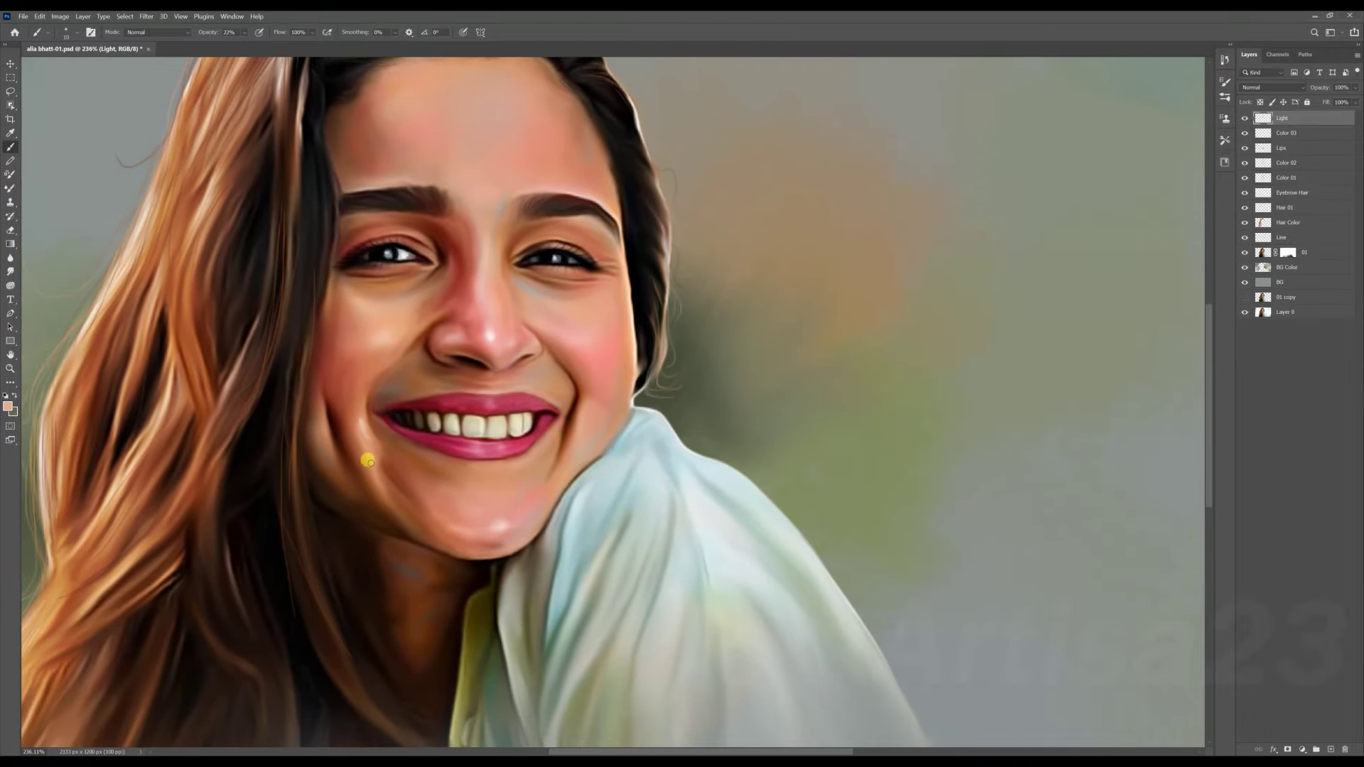
Smudge the last highlights smooth and select the range of painted layers.
scroll(365, 451, down, 5)
scroll(390, 381, up, 4)
scroll(467, 292, down, 2)
key(r)
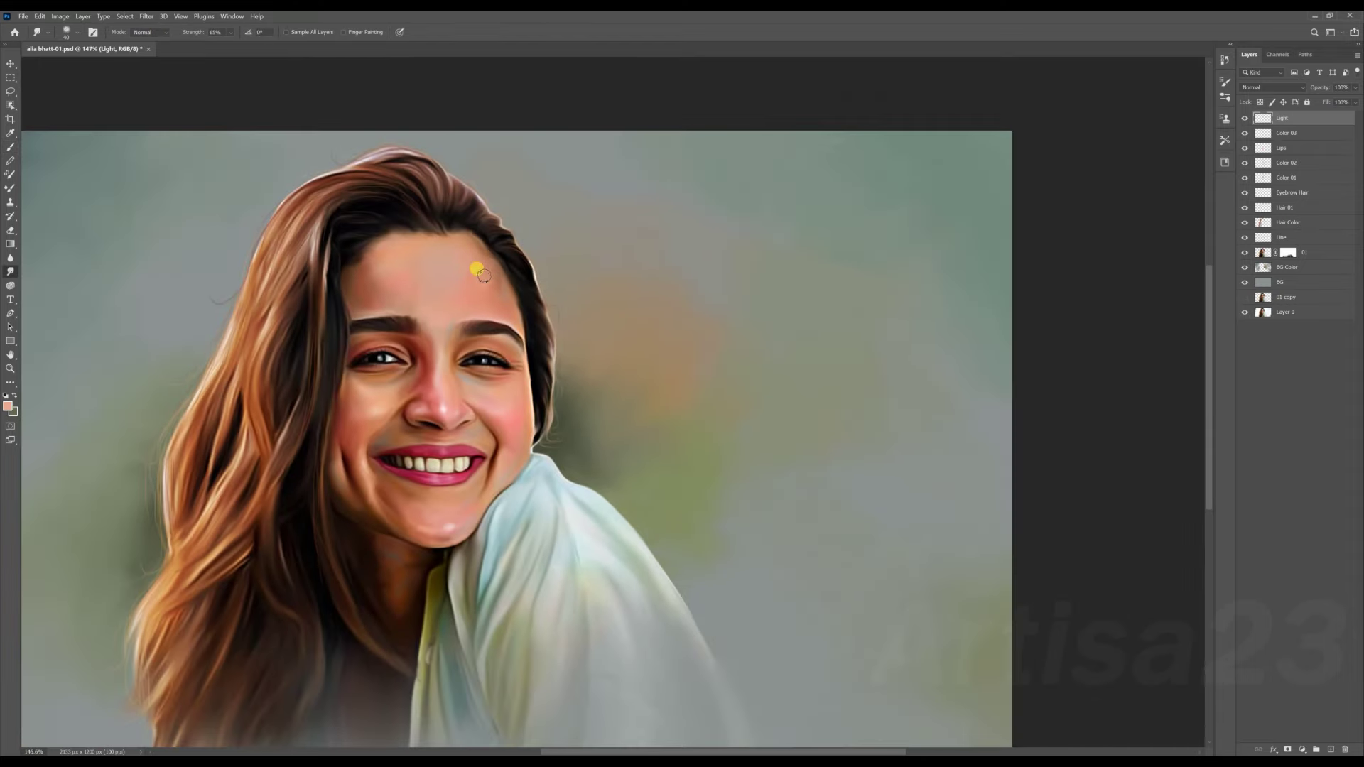
scroll(490, 312, down, 2)
scroll(497, 320, up, 1)
scroll(523, 341, down, 3)
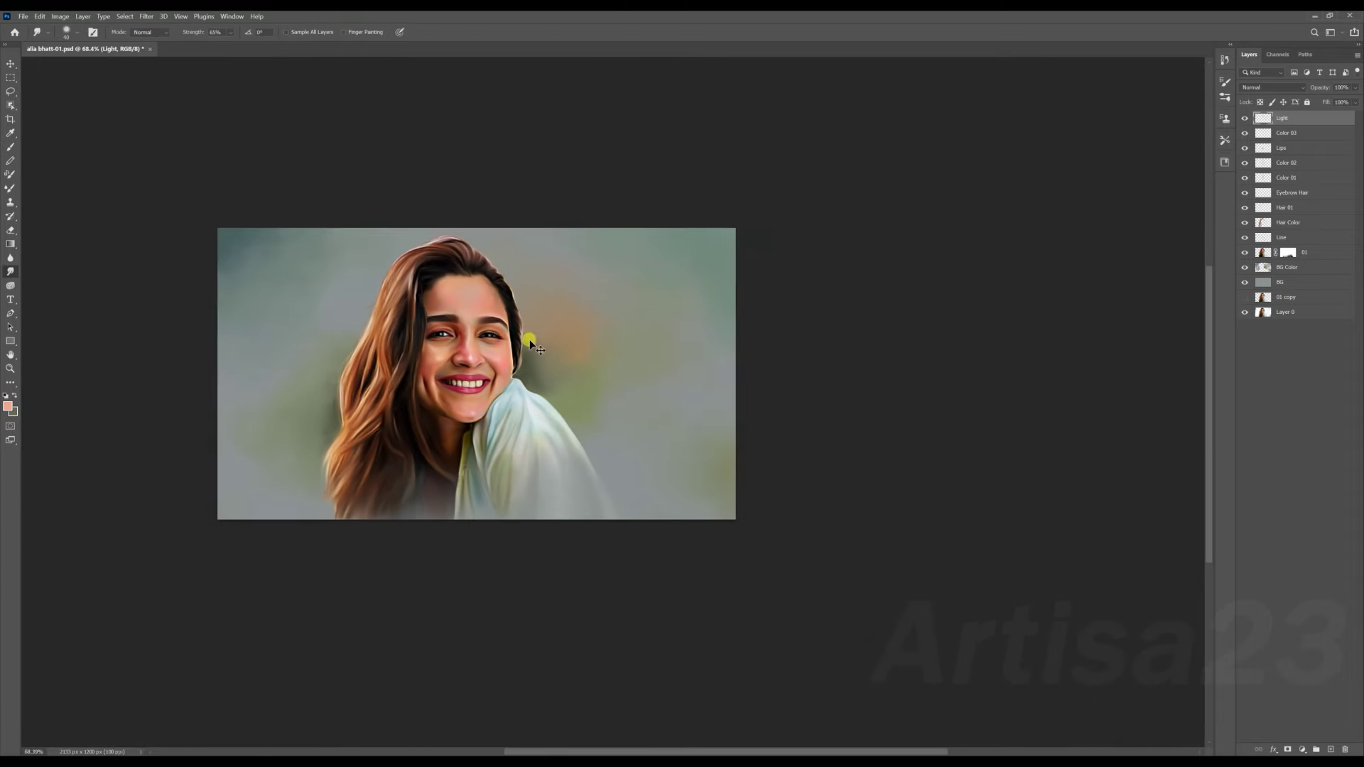
shift+click(1288, 263)
Group the painted layers, merge the group into layer 01, and add a layer mask.
key(ctrl+g)
click(1256, 117)
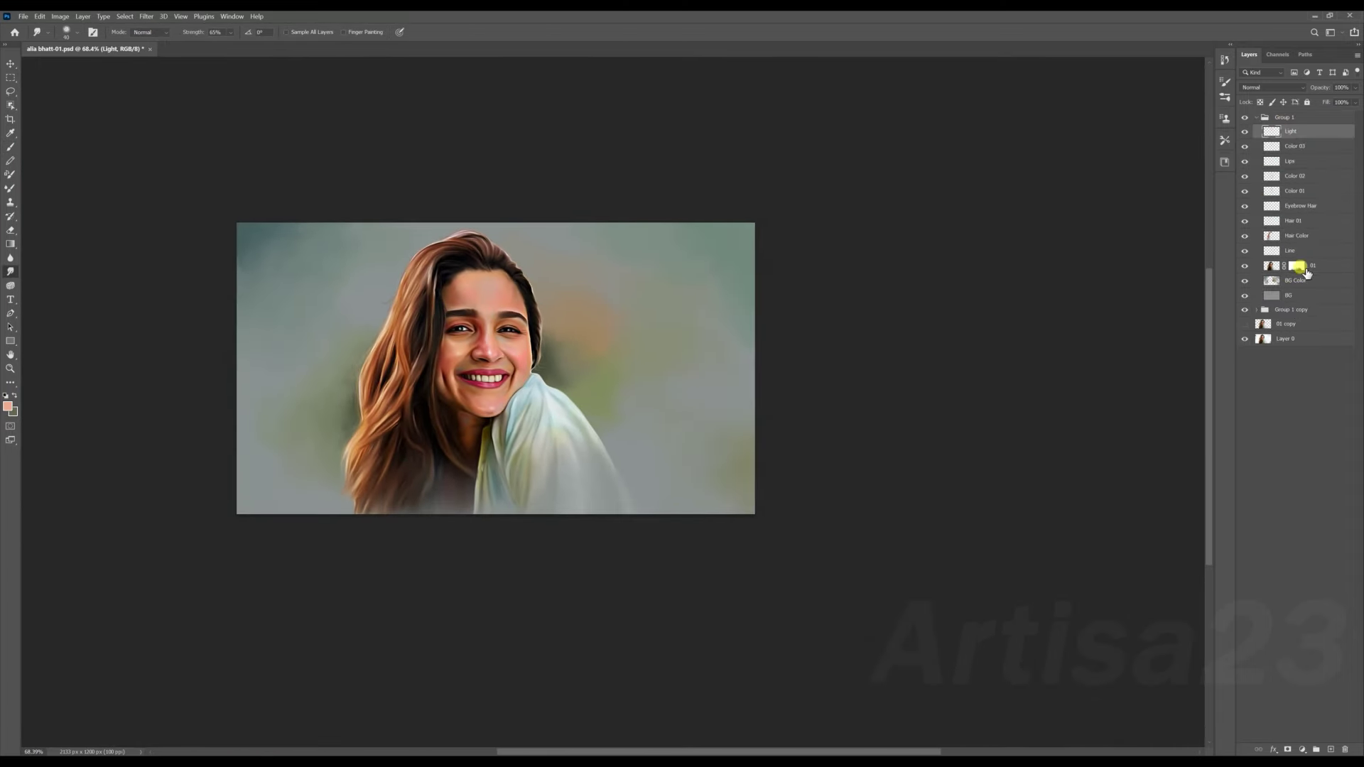
right_click(1271, 266)
right_click(1293, 250)
click(1250, 581)
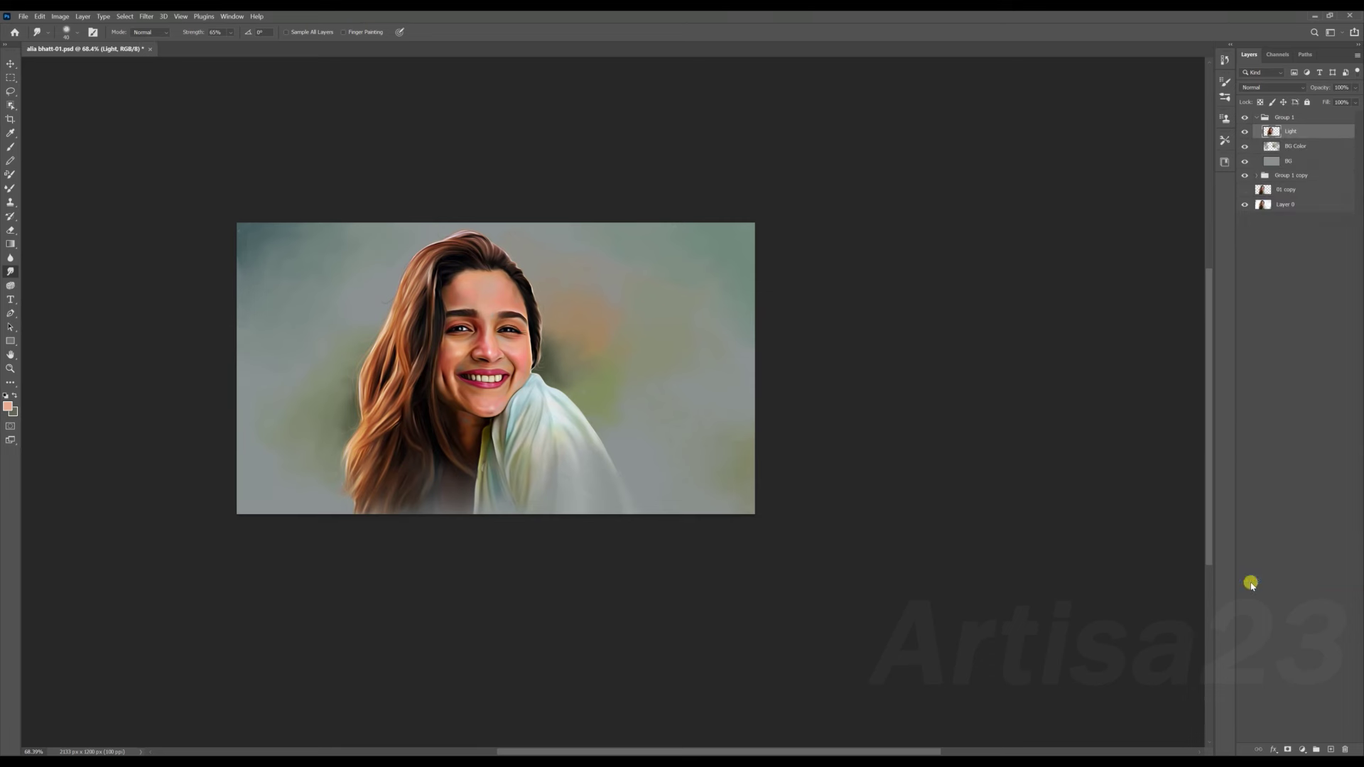
text(01)
key(Return)
Paint black on the 01 mask to hide part of the layer near the hair.
scroll(676, 228, up, 2)
scroll(472, 265, down, 1)
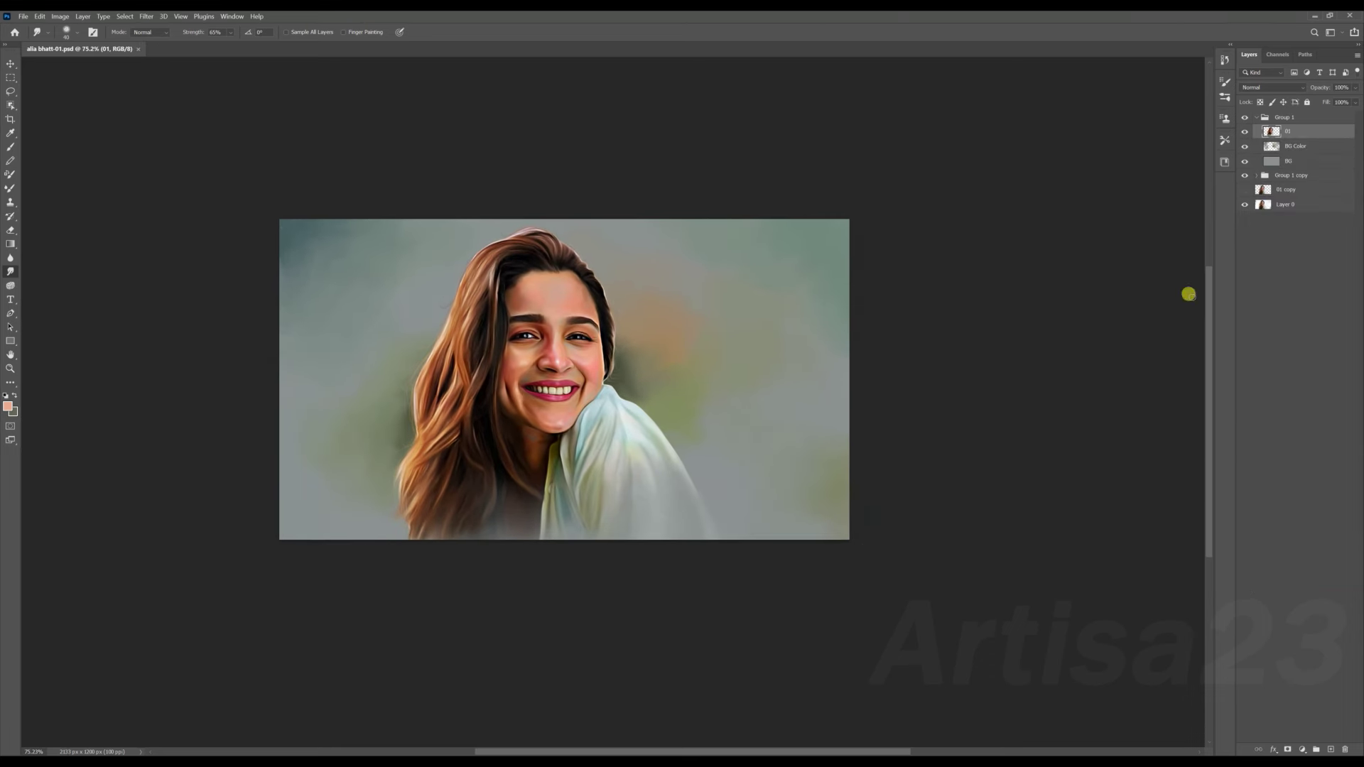
key(b)
drag(350, 372, 341, 429)
scroll(598, 306, up, 1)
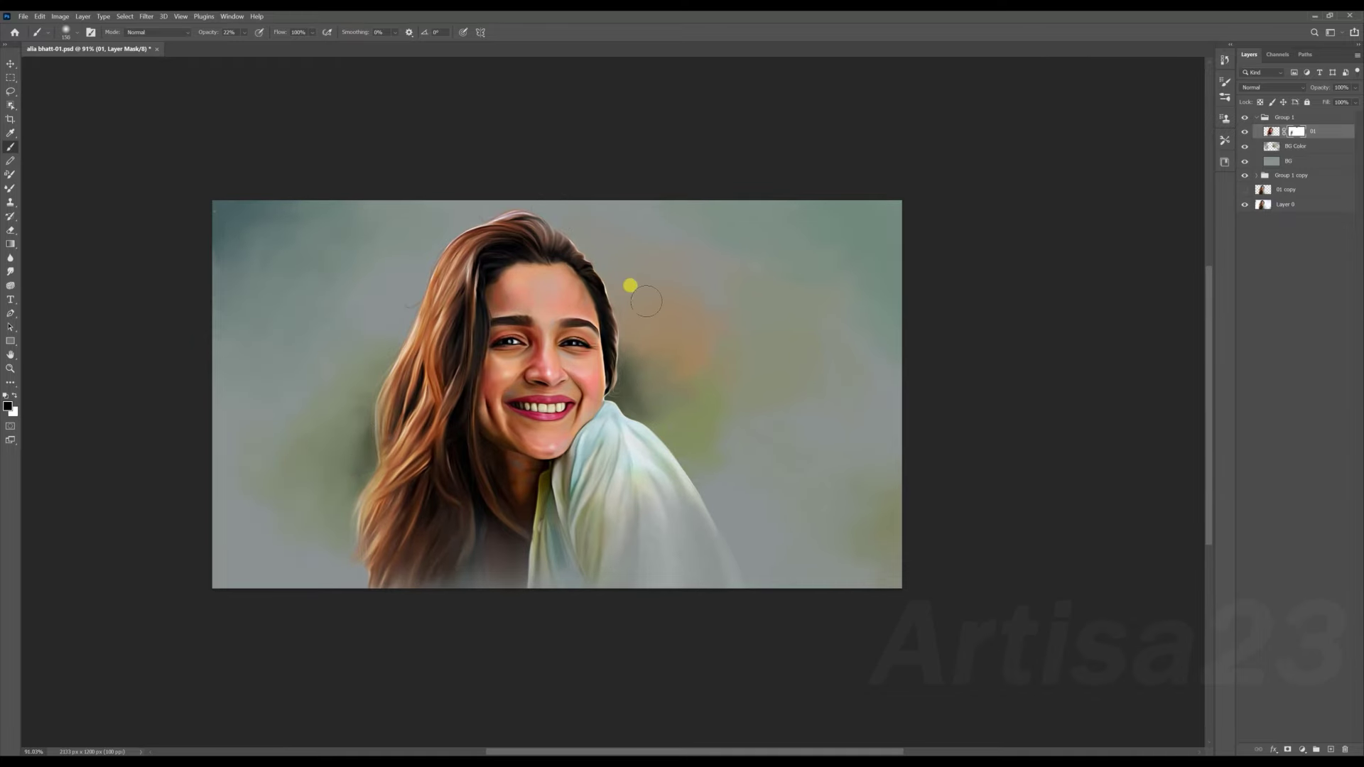
scroll(621, 254, up, 2)
scroll(669, 472, down, 1)
scroll(715, 528, down, 1)
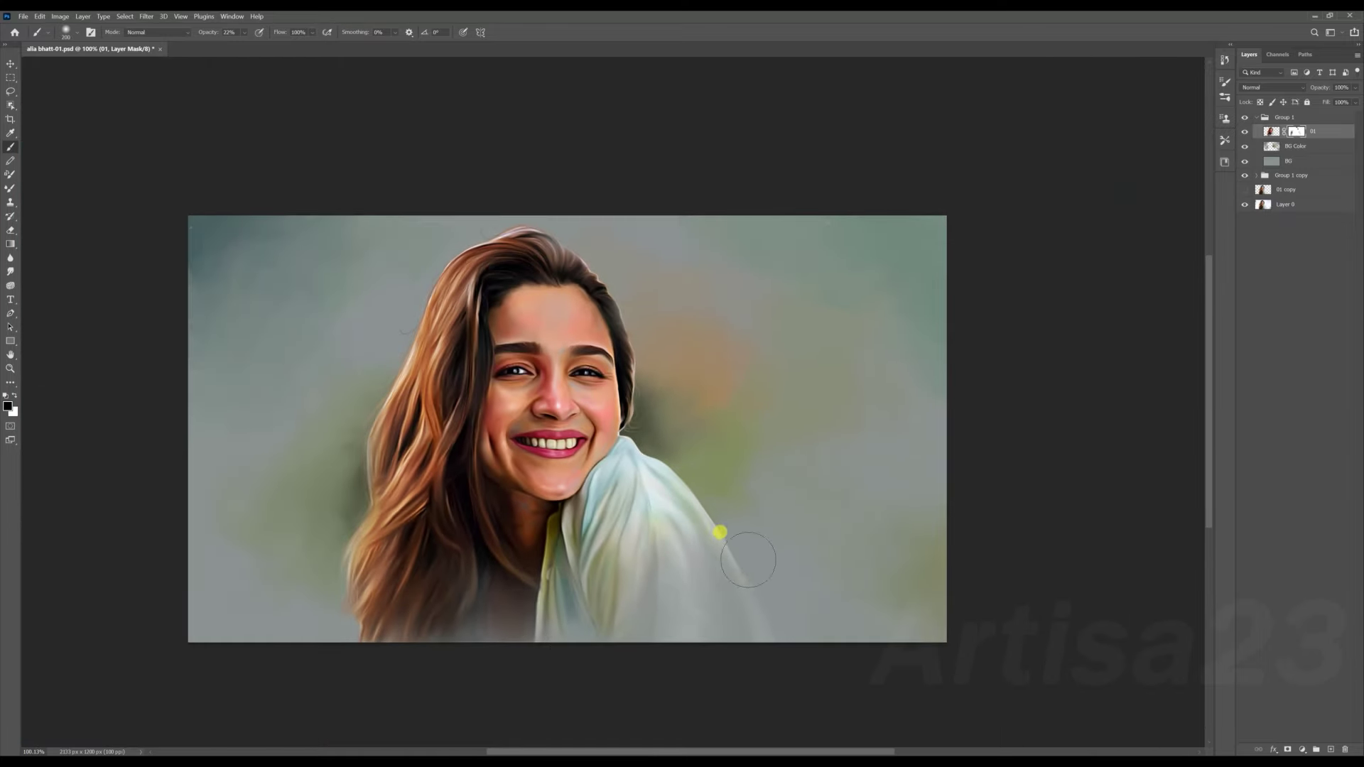
scroll(689, 551, down, 1)
right_click(1287, 116)
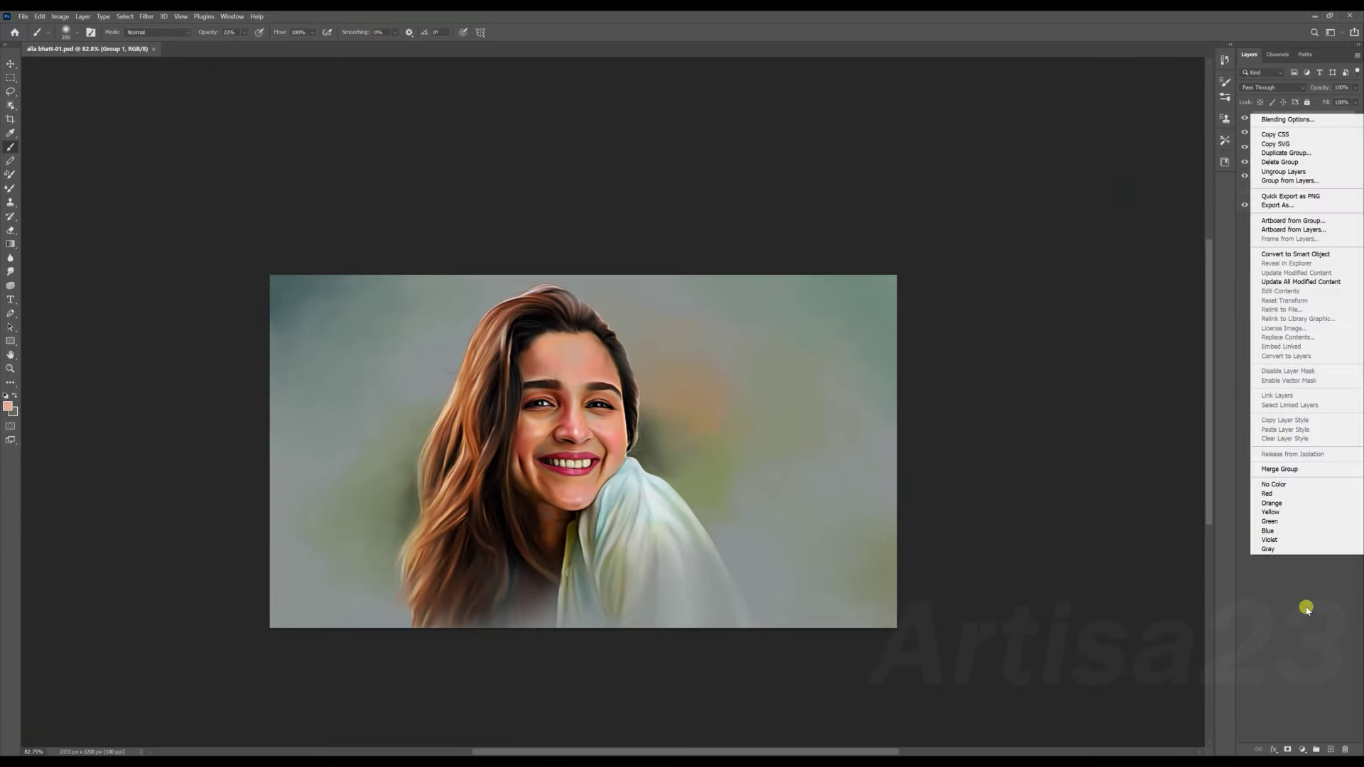
Ungroup Group 1 and add a Levels adjustment with input levels 11 and 246.
click(1287, 175)
click(1302, 749)
click(1289, 601)
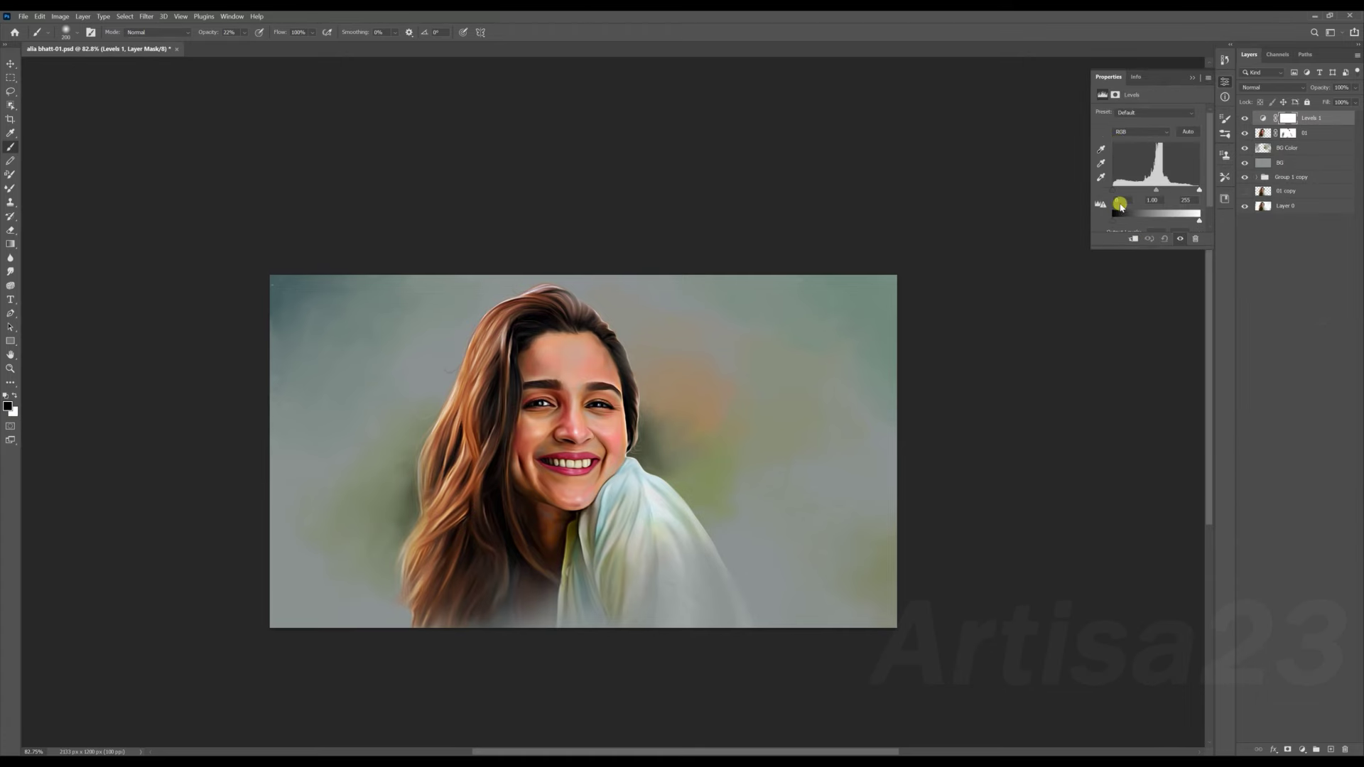
drag(1199, 189, 1137, 146)
scroll(962, 228, up, 1)
click(1262, 118)
click(1192, 76)
On the Levels 1 mask, set black as paint colour with a 100% opacity brush.
click(1288, 118)
click(8, 395)
key(x)
key(0)
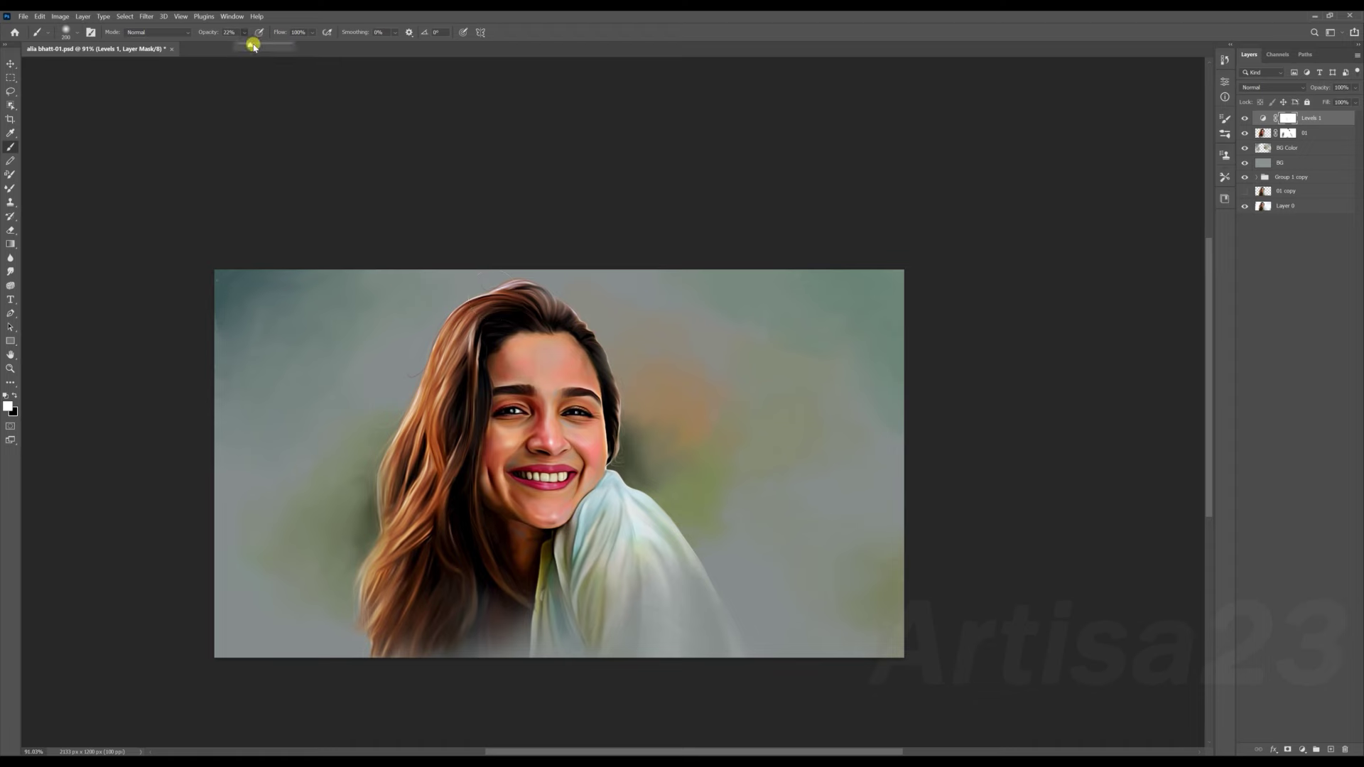
click(7, 395)
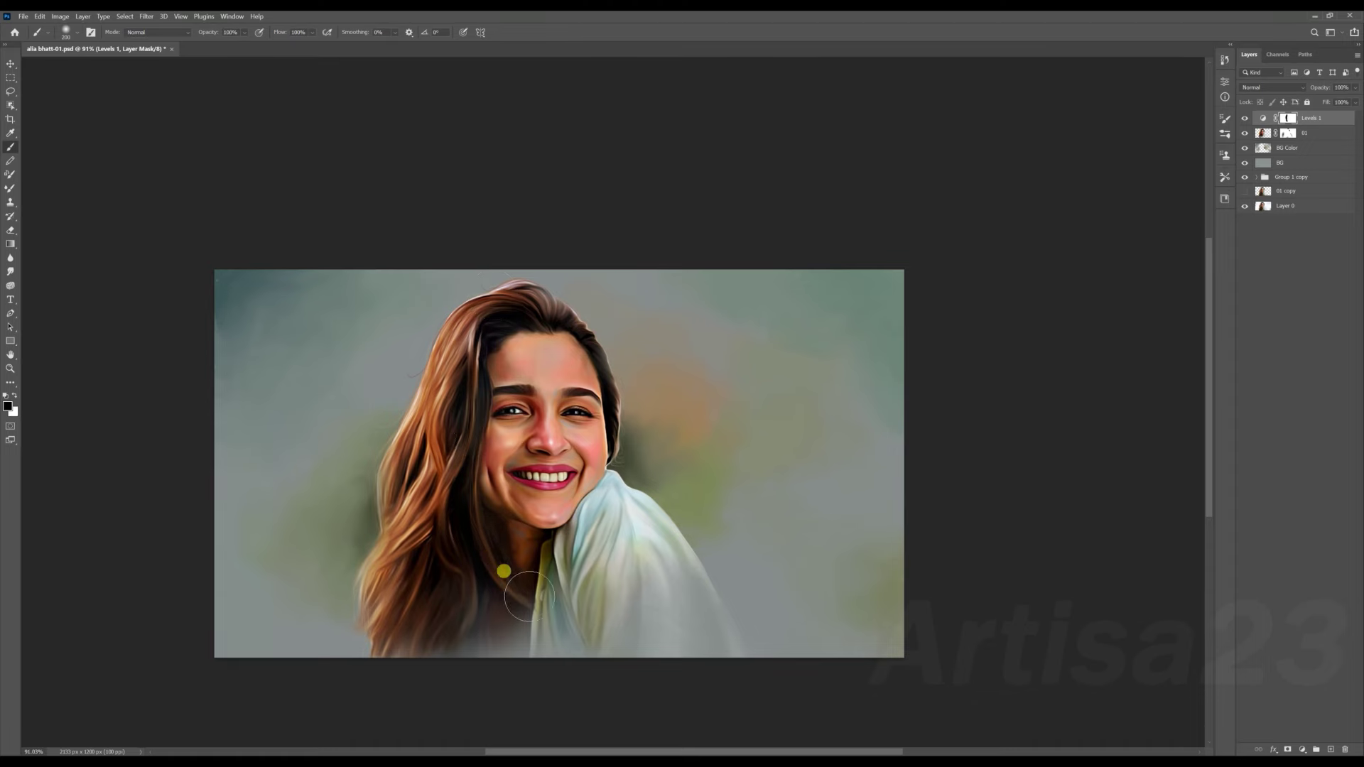
scroll(441, 466, down, 3)
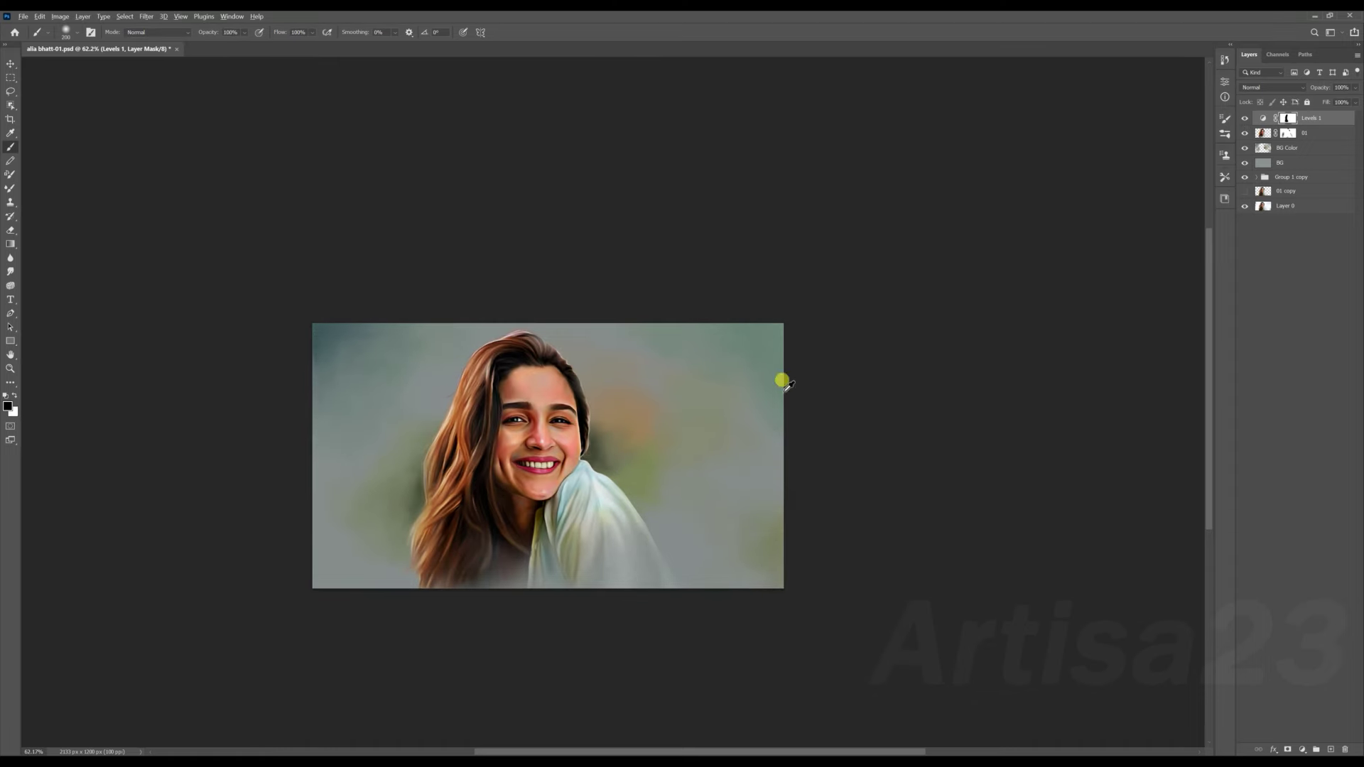
scroll(739, 283, down, 1)
scroll(624, 462, up, 3)
scroll(634, 452, down, 2)
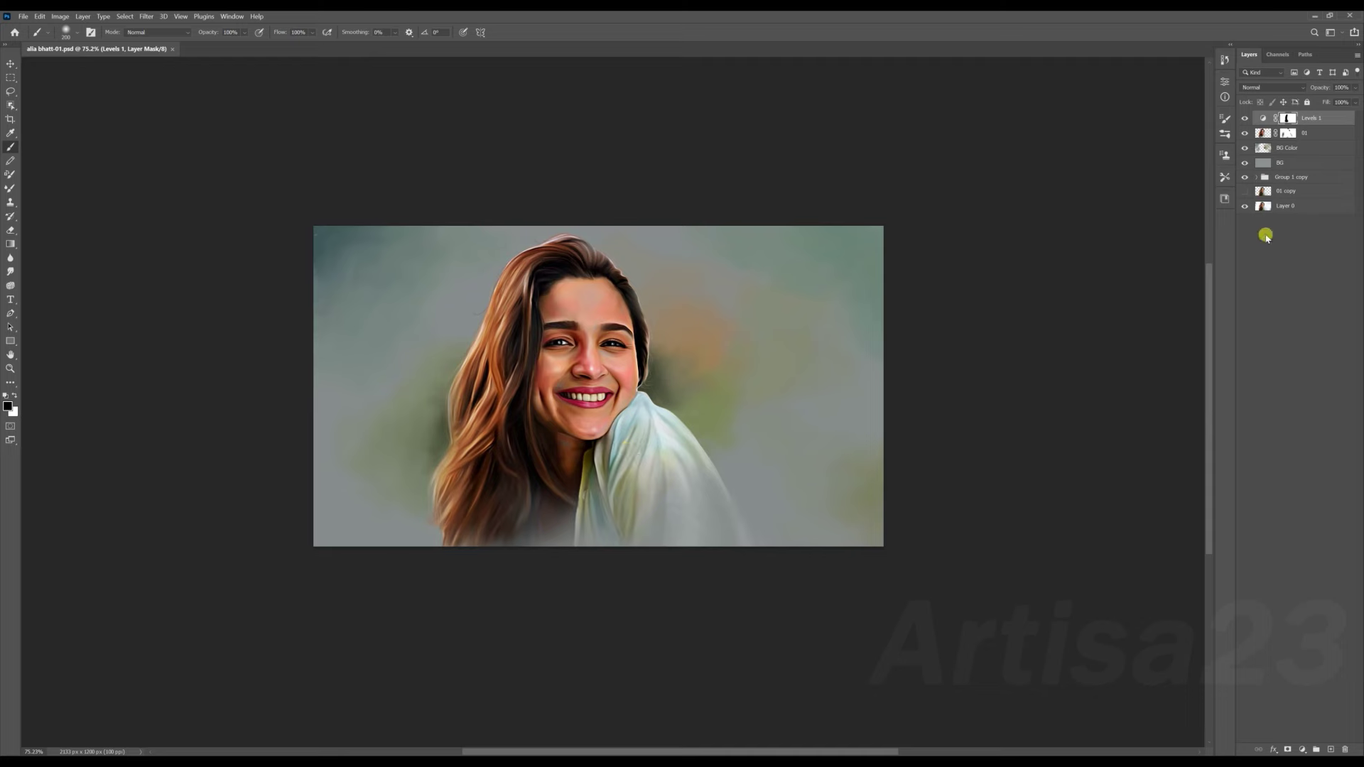